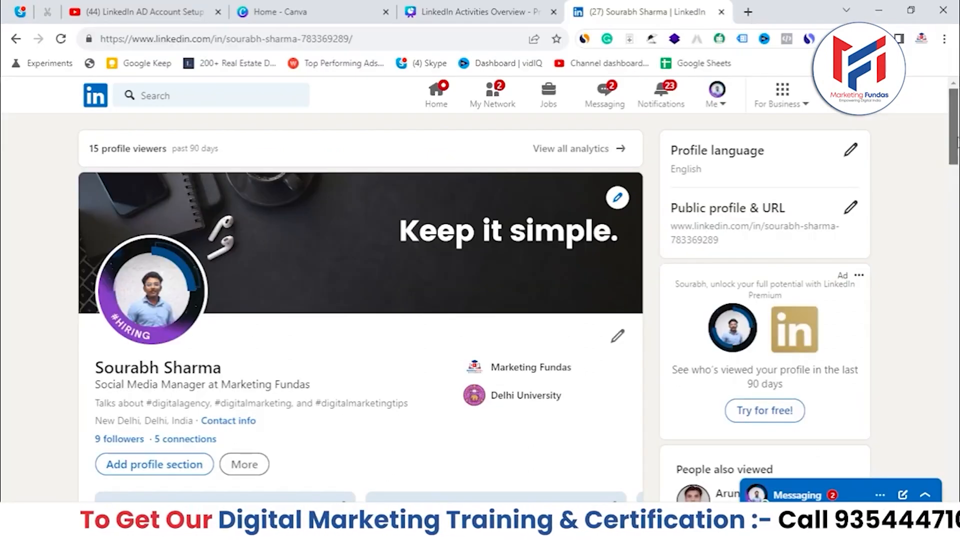
Open LinkedIn Campaign Manager from the profile page and bring up its detailed ad account list
mouse_move(957, 139)
left_mouse_down()
mouse_move(957, 277)
mouse_move(958, 138)
left_mouse_up()
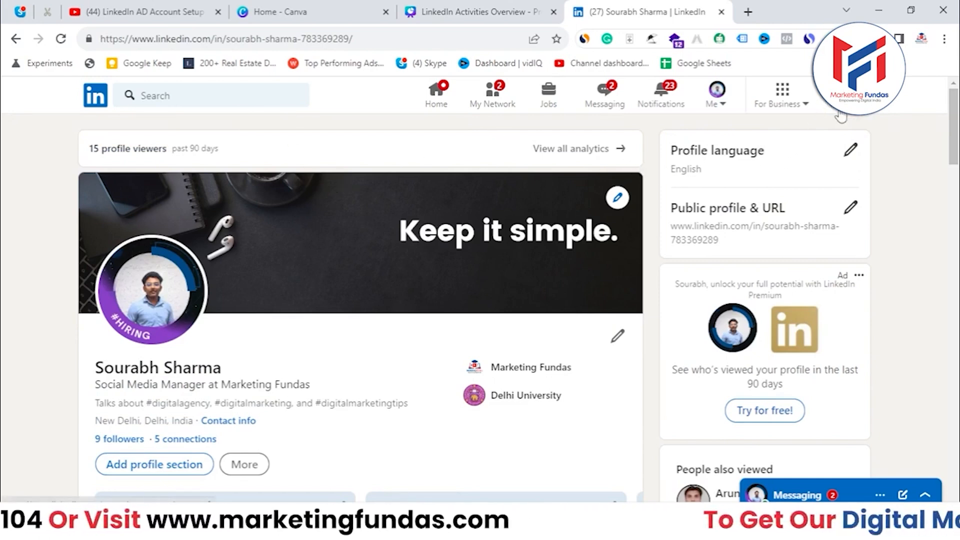
left_click(850, 100)
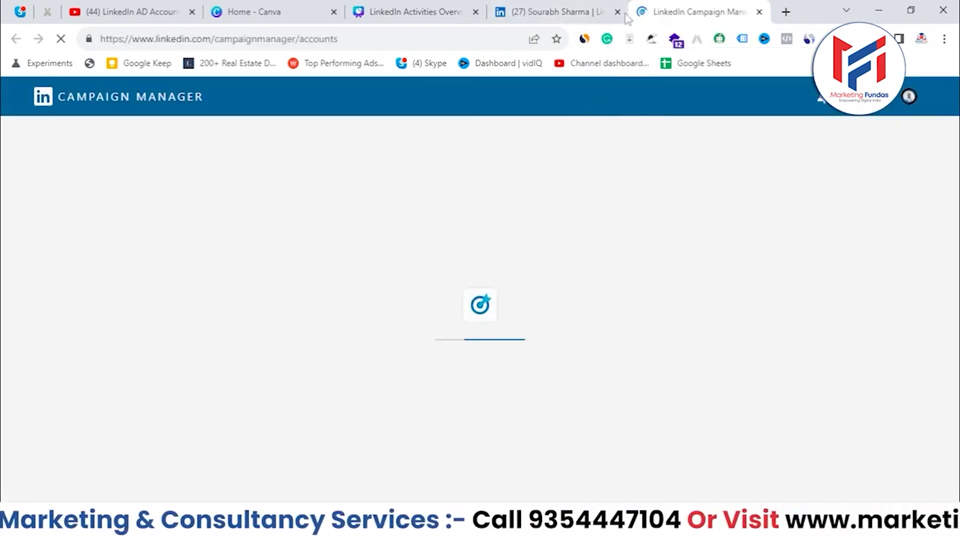
left_click(600, 12)
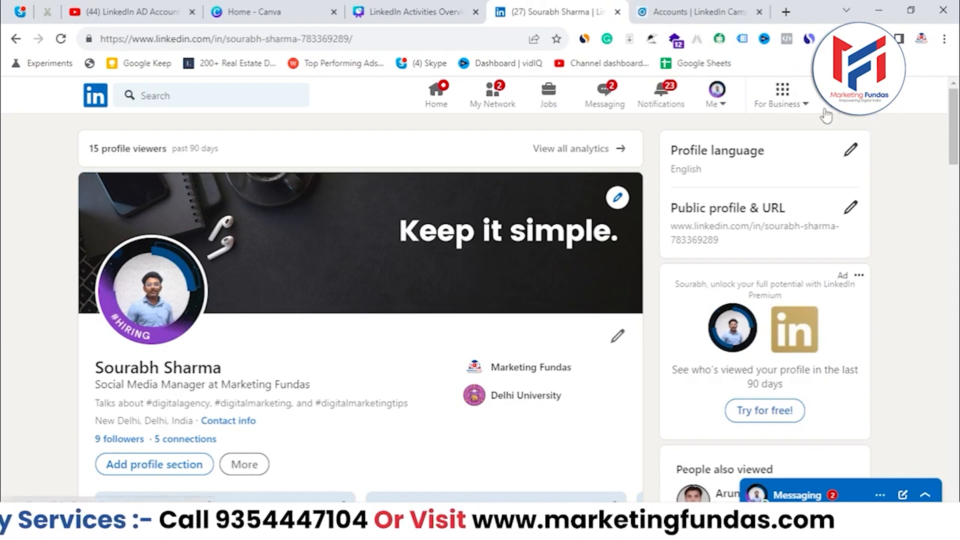
left_click(725, 11)
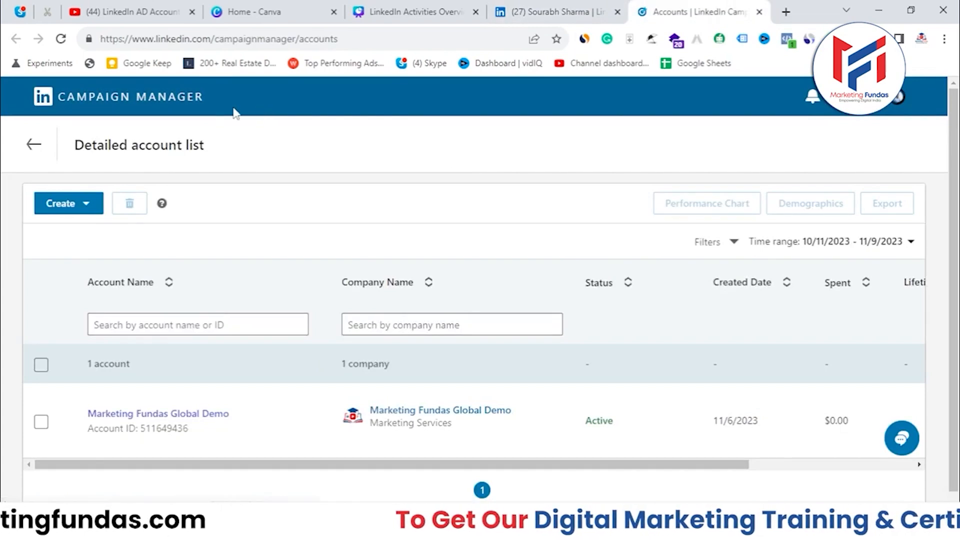
scroll(295, 228, "down", 1)
mouse_move(270, 407)
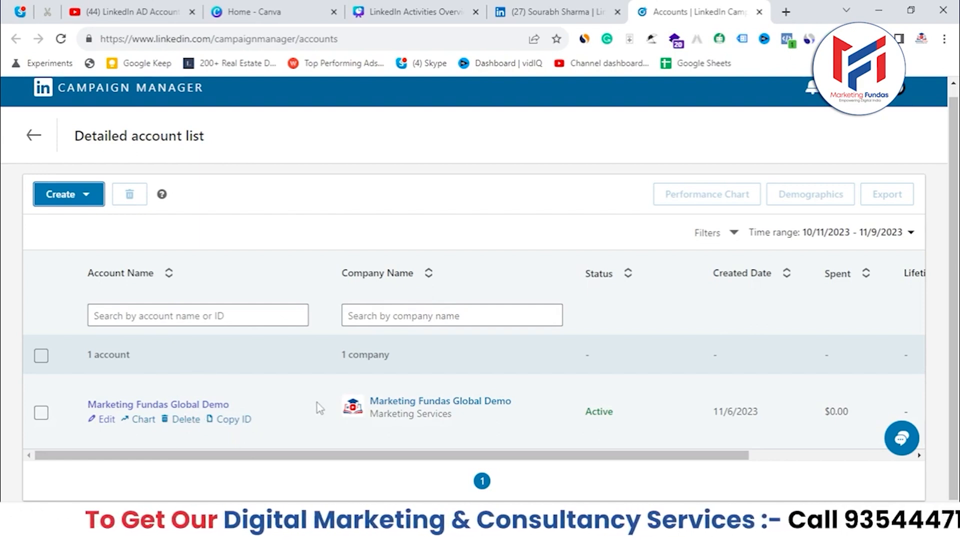
left_click(90, 202)
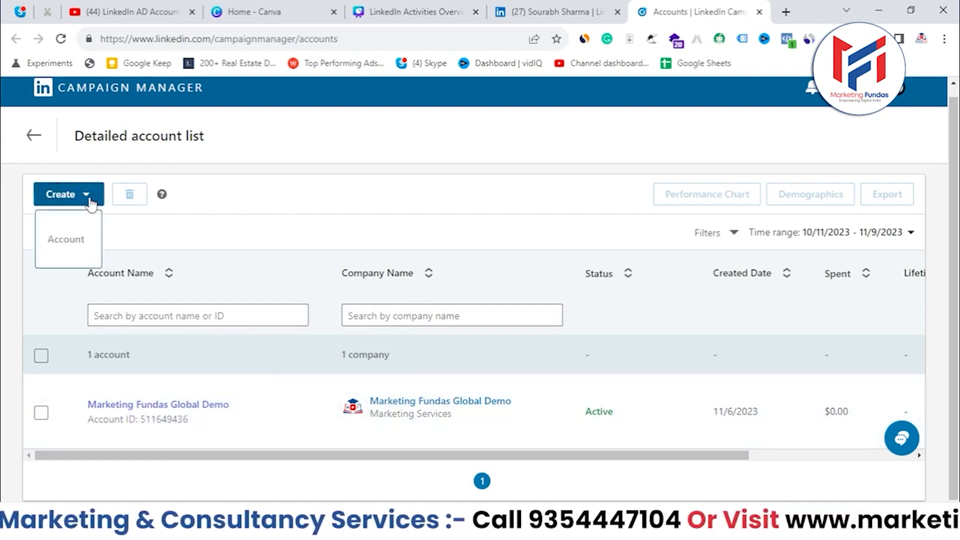
left_click(78, 245)
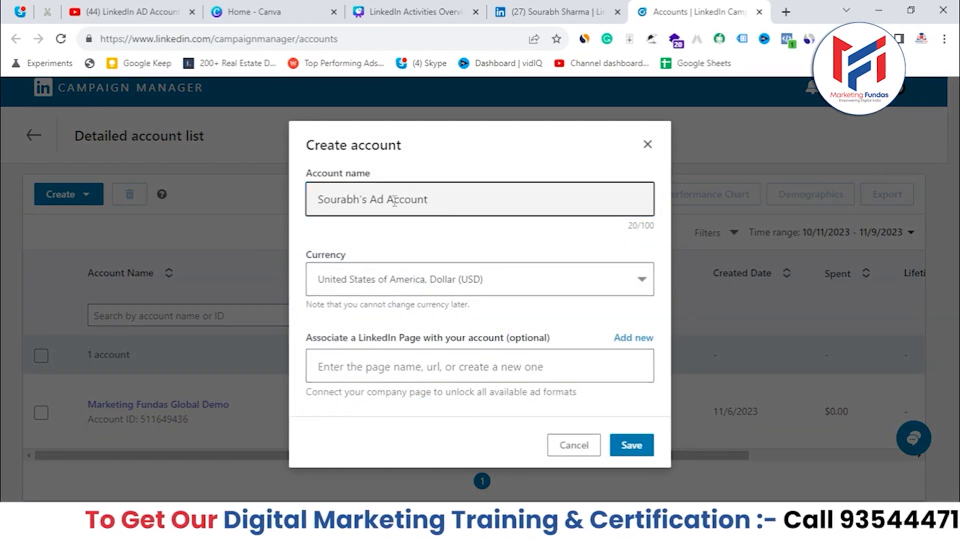
left_click_drag(319, 176, 382, 179)
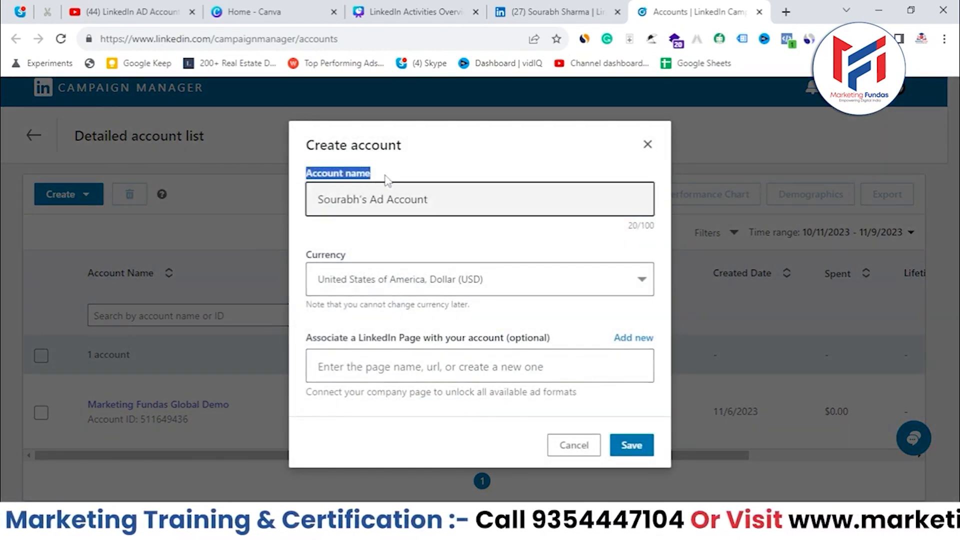
left_click_drag(315, 338, 460, 337)
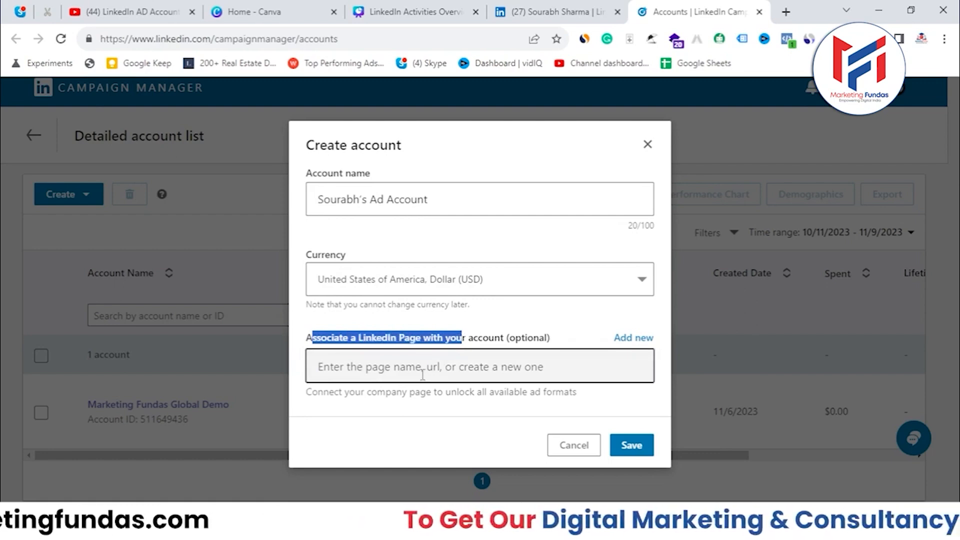
left_click(569, 445)
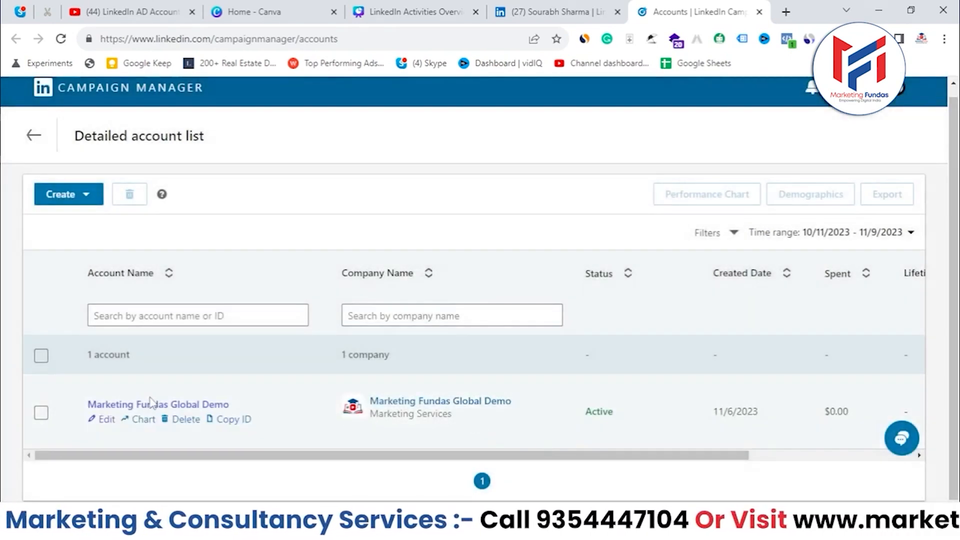
Start a new ad account from the Marketing Fundas Global Demo account and name it "Demo MF Ads"
left_click(146, 405)
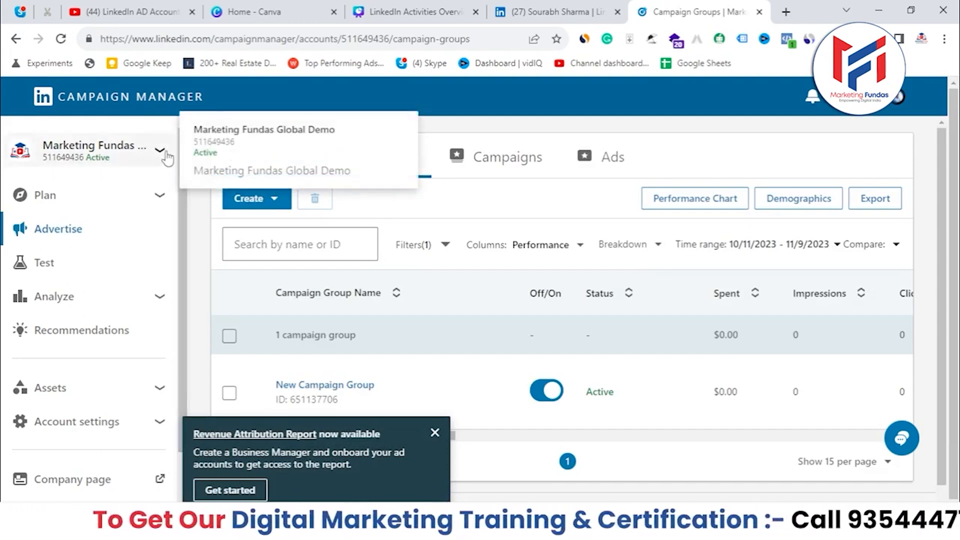
left_click(166, 153)
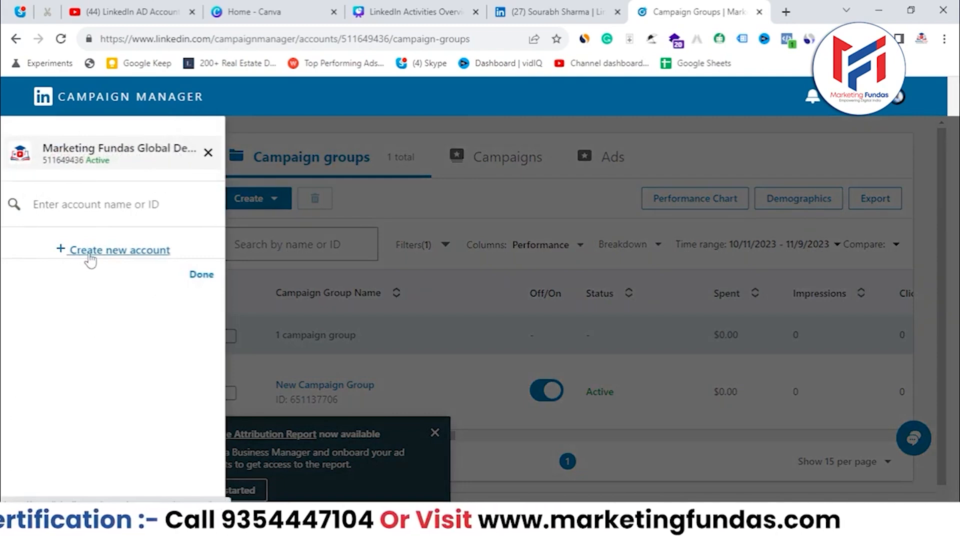
left_click(90, 250)
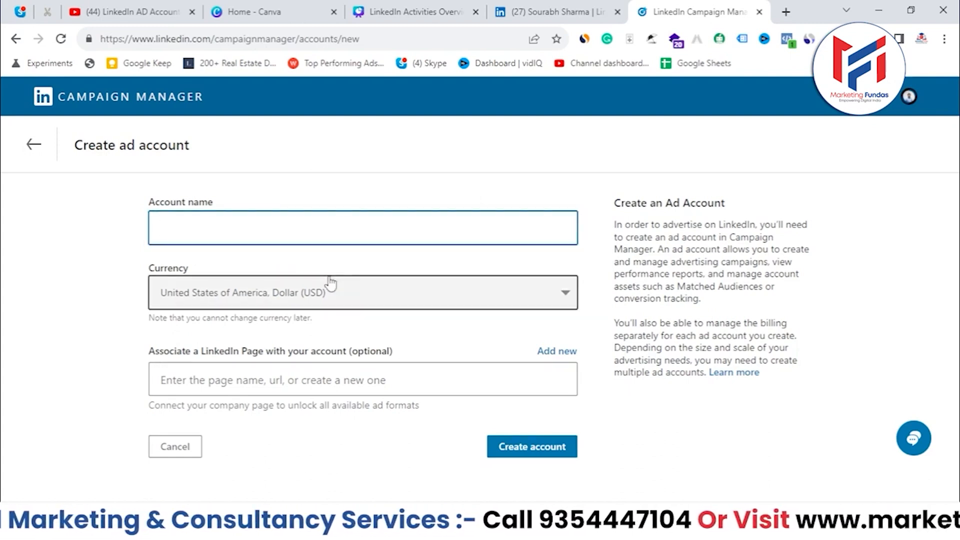
type("DEm")
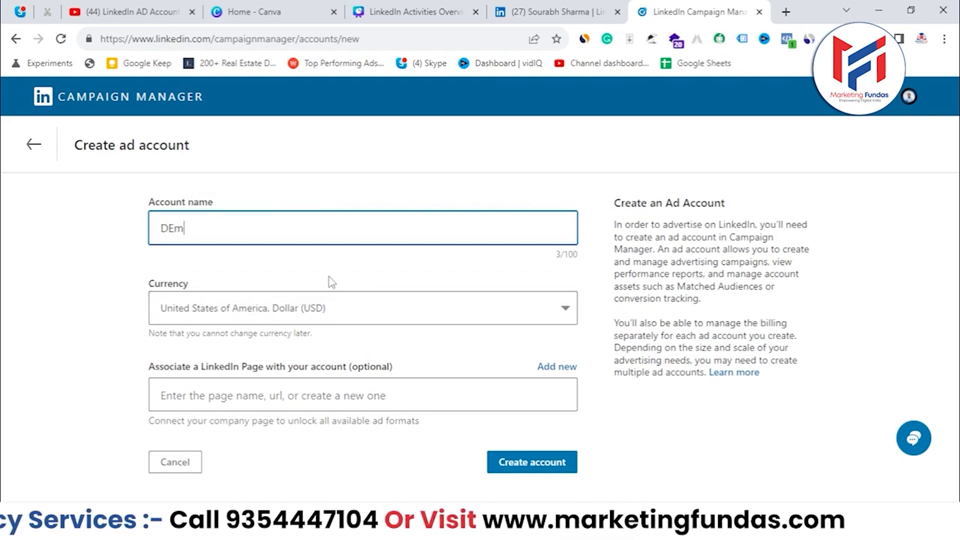
type("o MF ")
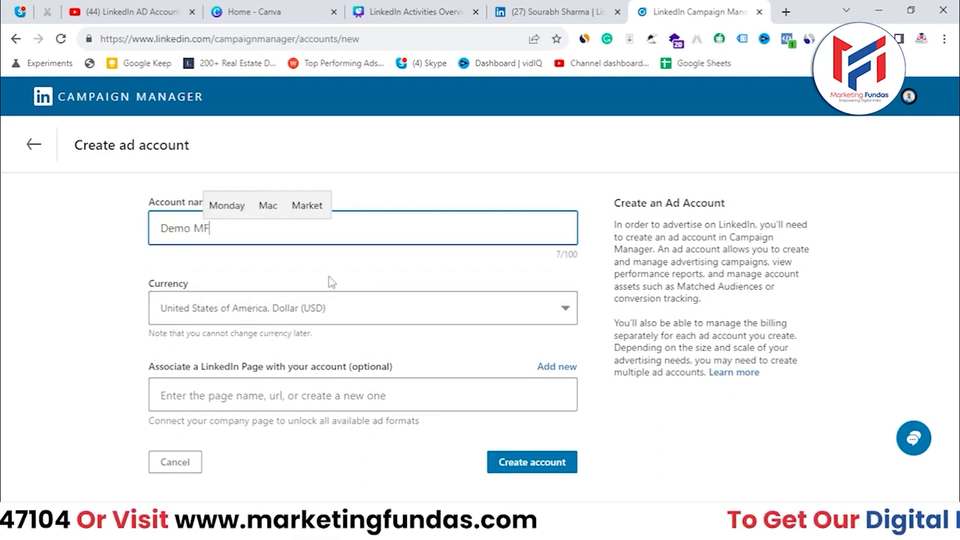
type("Ads")
key("Tab")
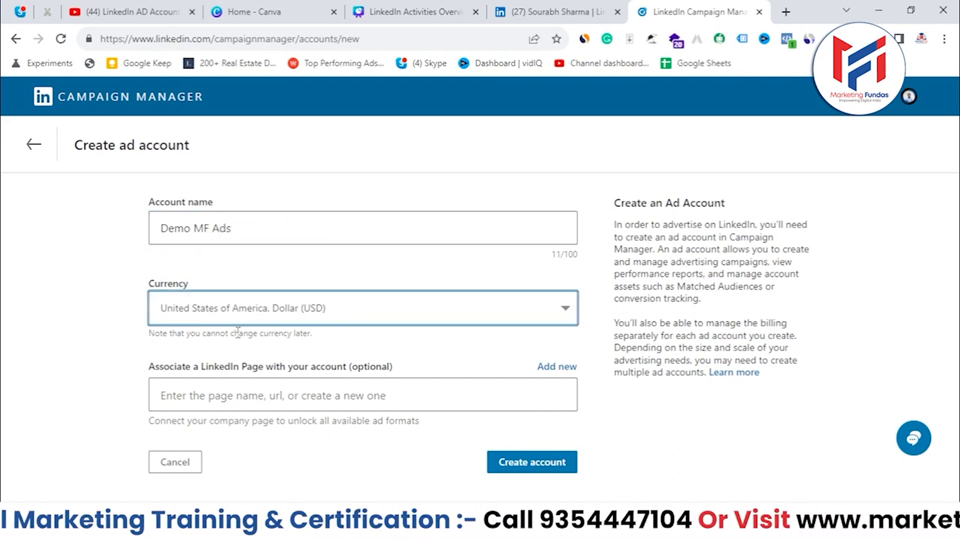
Associate the Marketing Fundas Global Demo LinkedIn Page with the new ad account and create the account
left_click(370, 393)
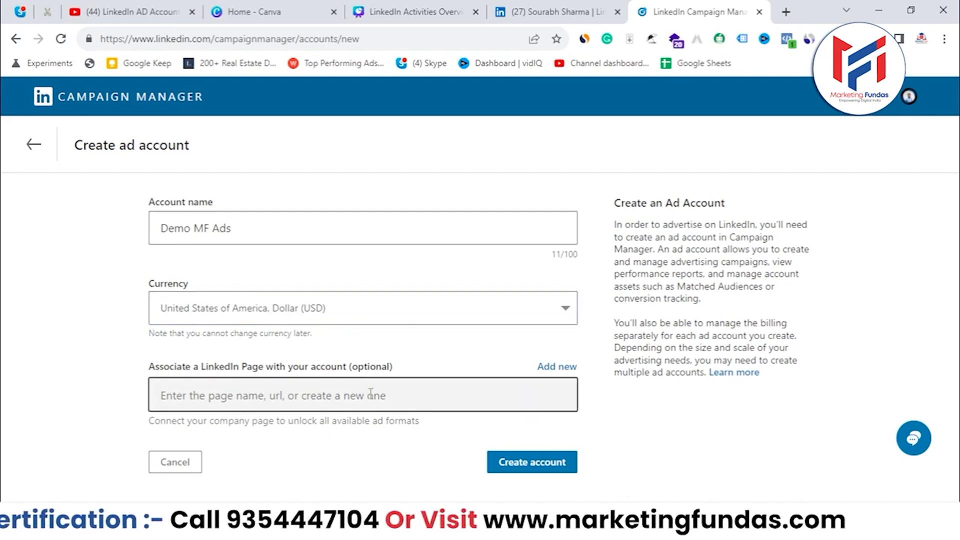
type("p")
key("BackSpace")
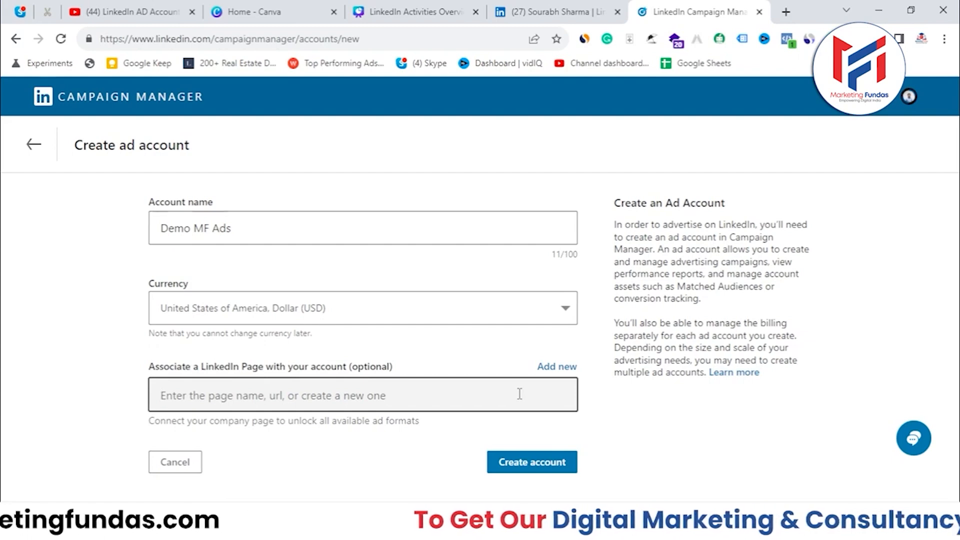
type("m")
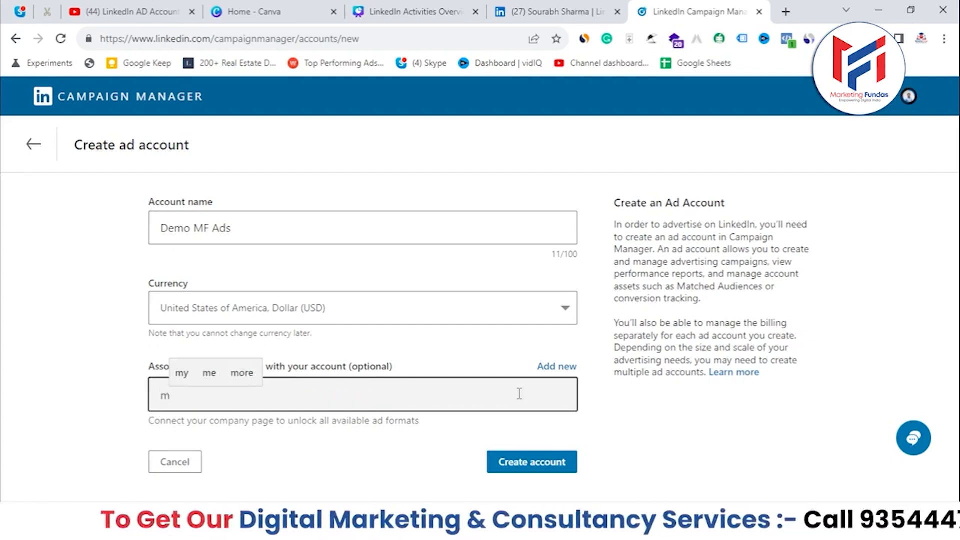
type("f")
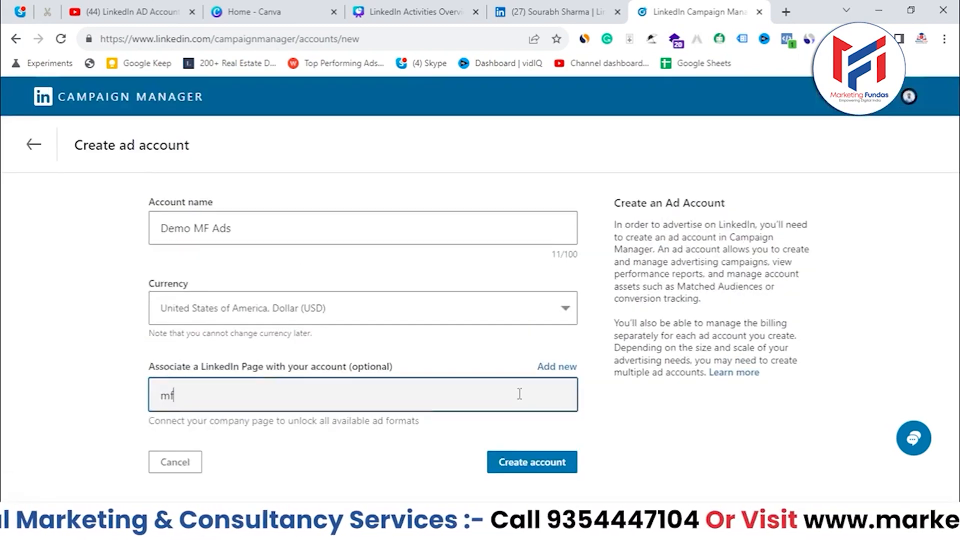
key("BackSpace")
key("BackSpace")
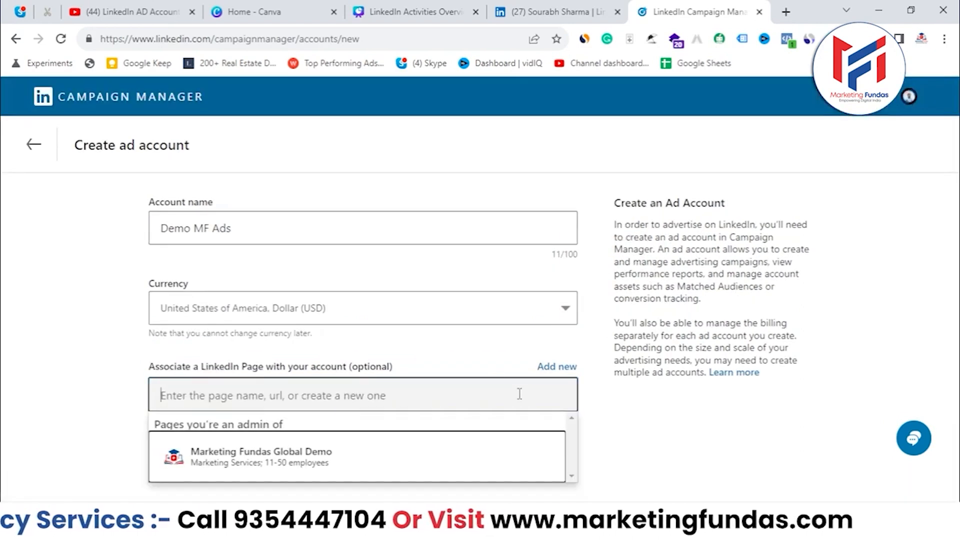
left_click(350, 457)
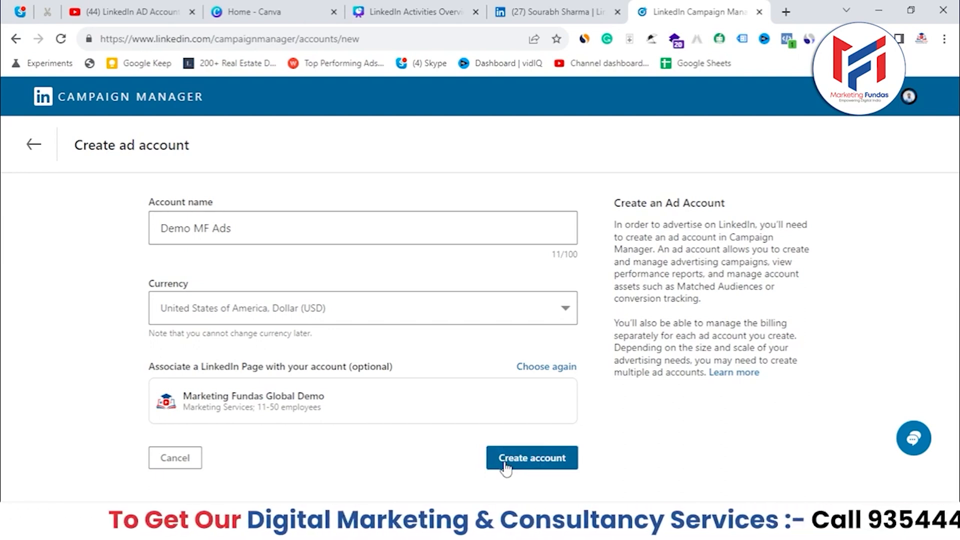
left_click(543, 456)
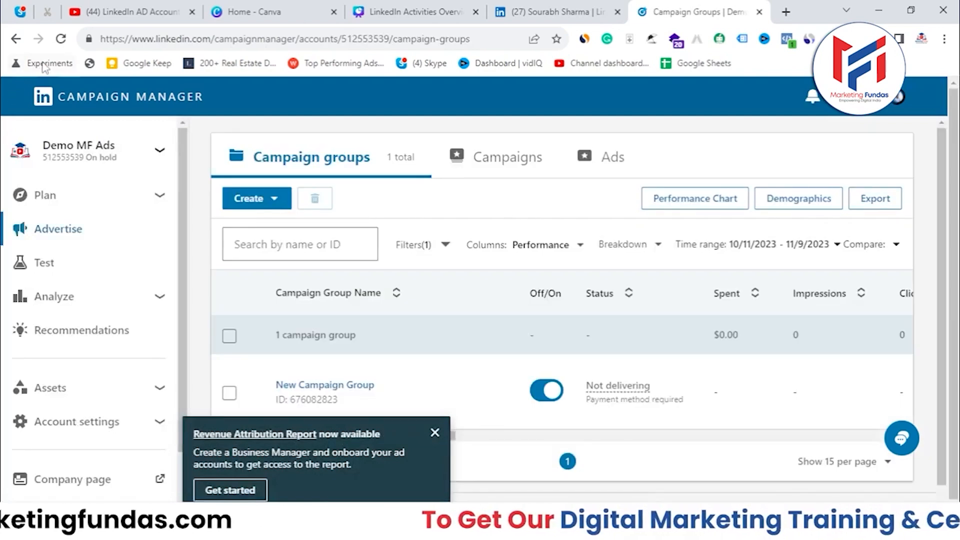
Check the ad accounts available for switching, then return to the Marketing Fundas Global Demo account
left_click(134, 161)
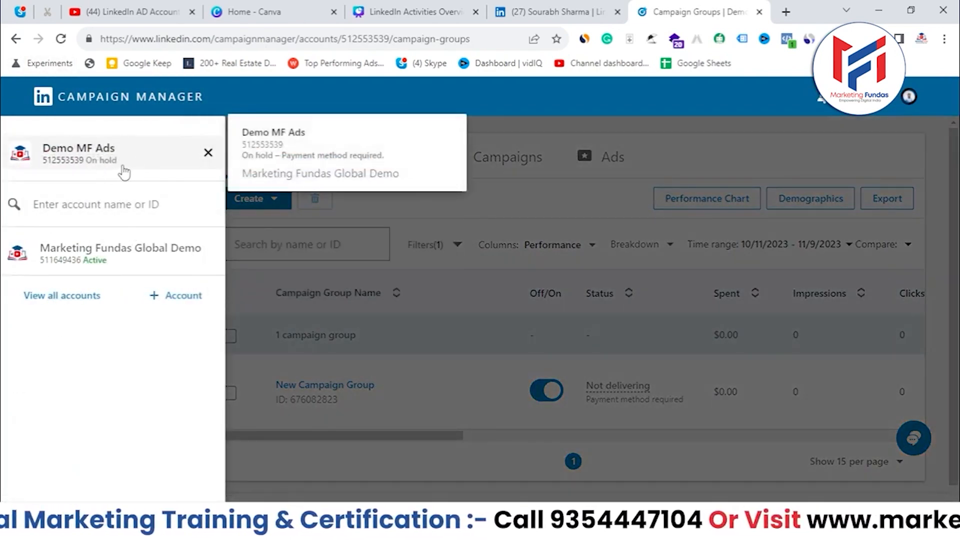
left_click(208, 153)
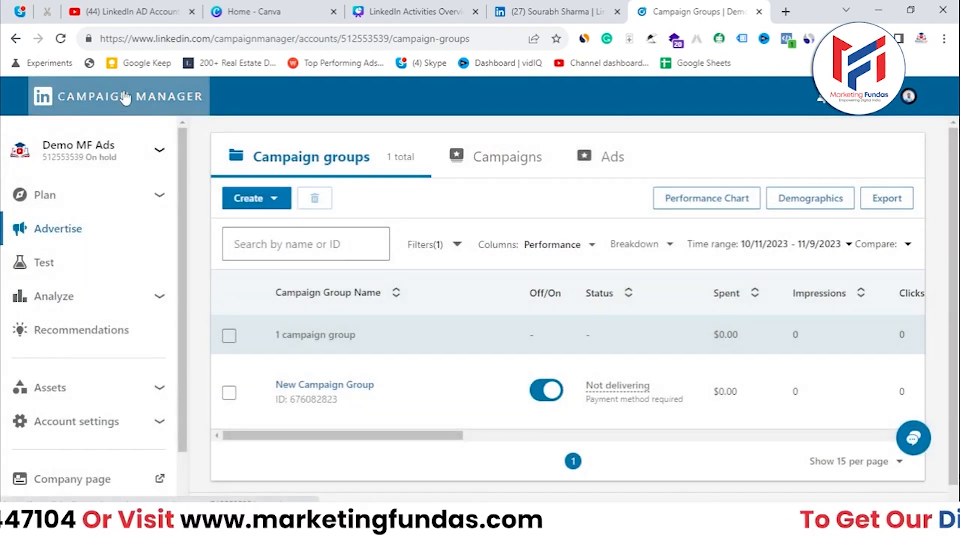
left_click(16, 39)
left_click(16, 39)
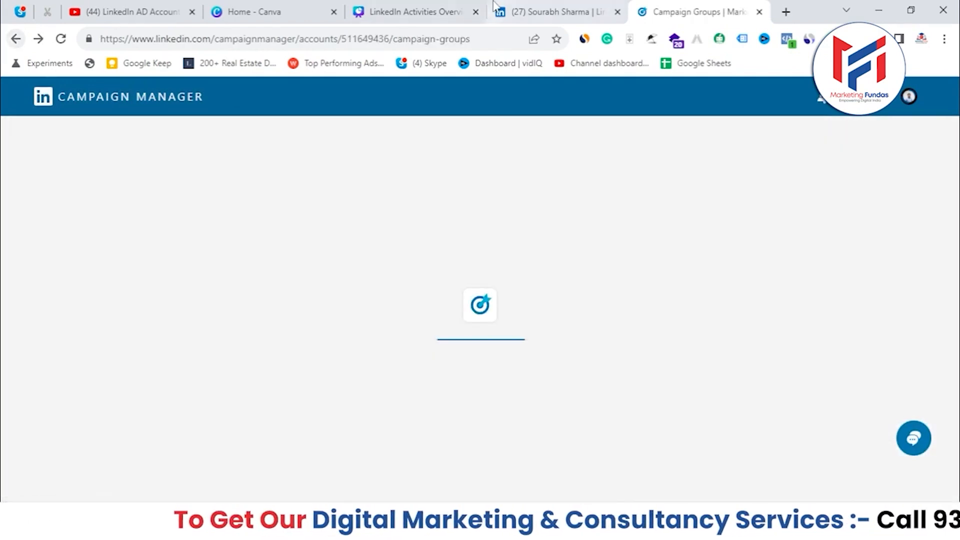
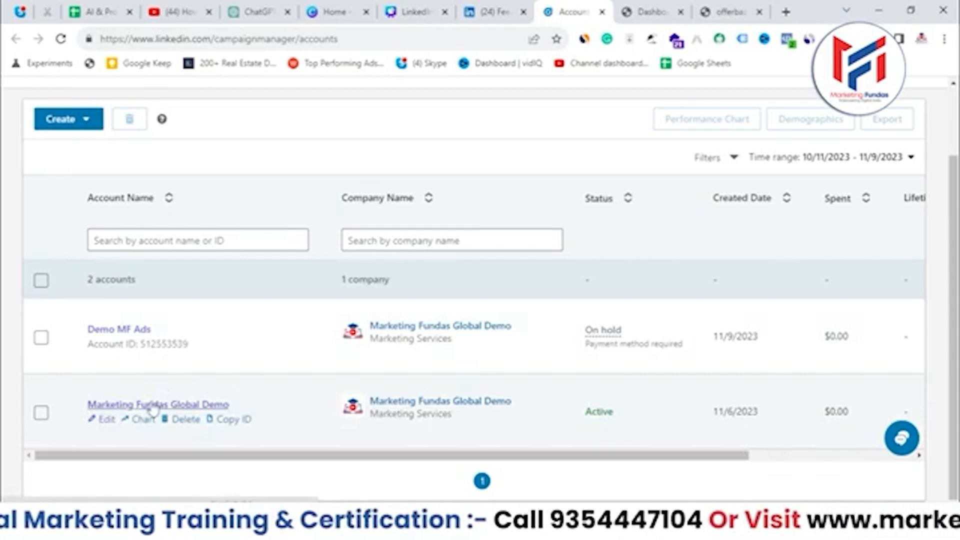
Open the Marketing Fundas Global Demo ad account from the account list and look through its campaign groups
left_click(153, 405)
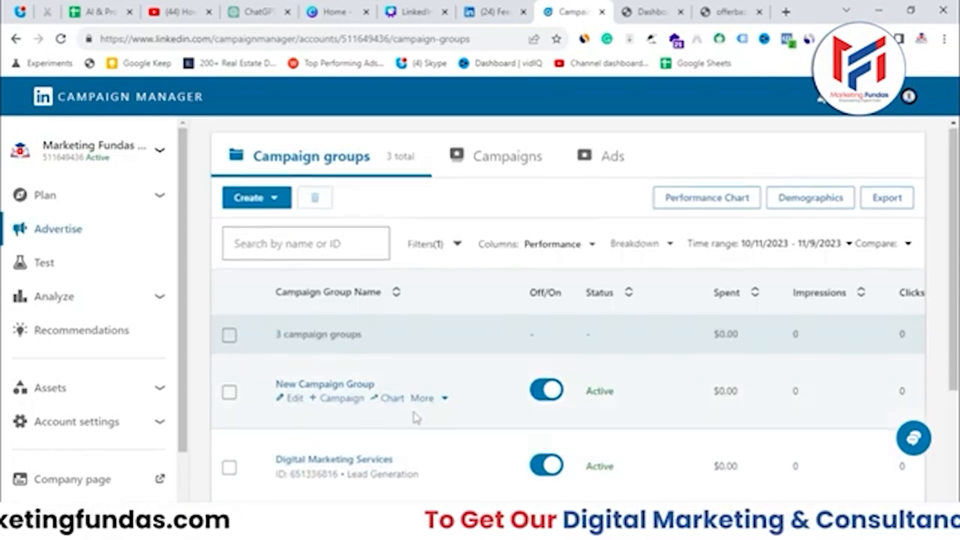
scroll(400, 408, "down", 2)
scroll(367, 387, "up", 1)
scroll(366, 388, "up", 1)
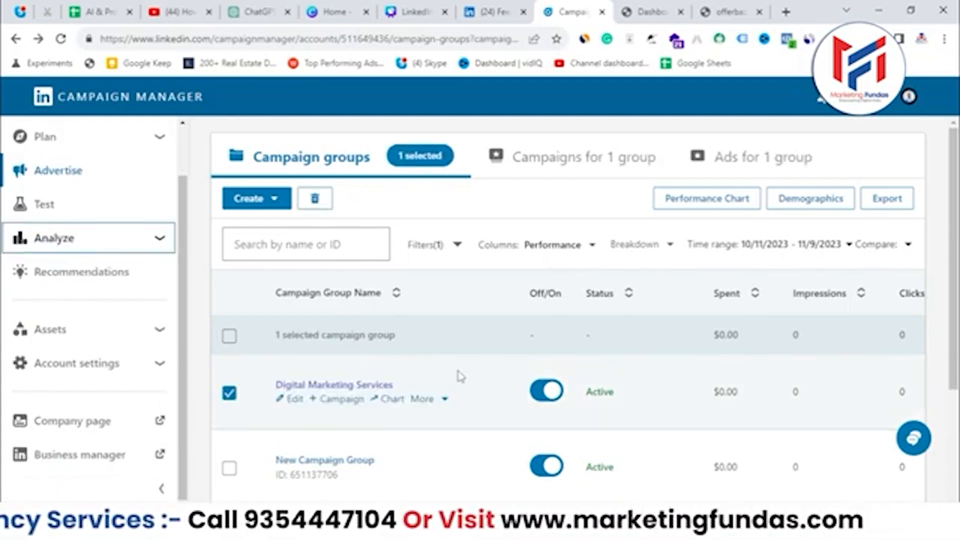
scroll(400, 400, "down", 2)
scroll(343, 368, "down", 1)
scroll(339, 377, "up", 1)
Open the Insight Tag page among the ad account's analysis tools
left_click_drag(176, 220, 178, 176)
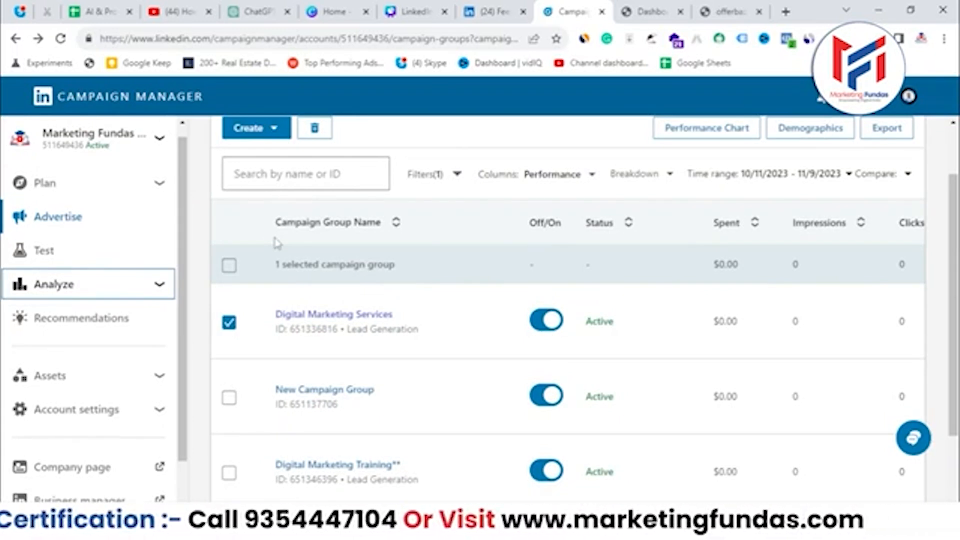
mouse_move(184, 196)
left_mouse_down()
mouse_move(186, 185)
mouse_move(184, 199)
left_mouse_up()
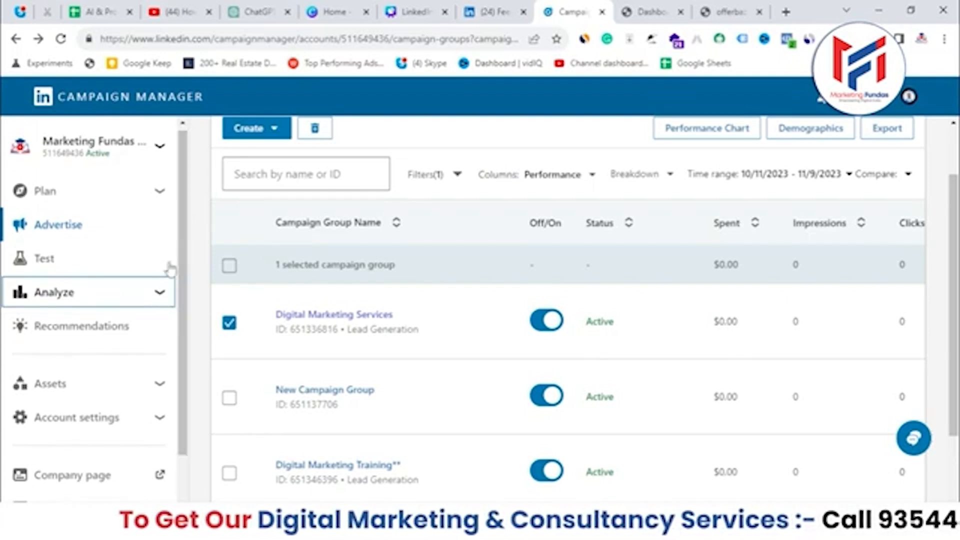
left_click_drag(181, 240, 181, 209)
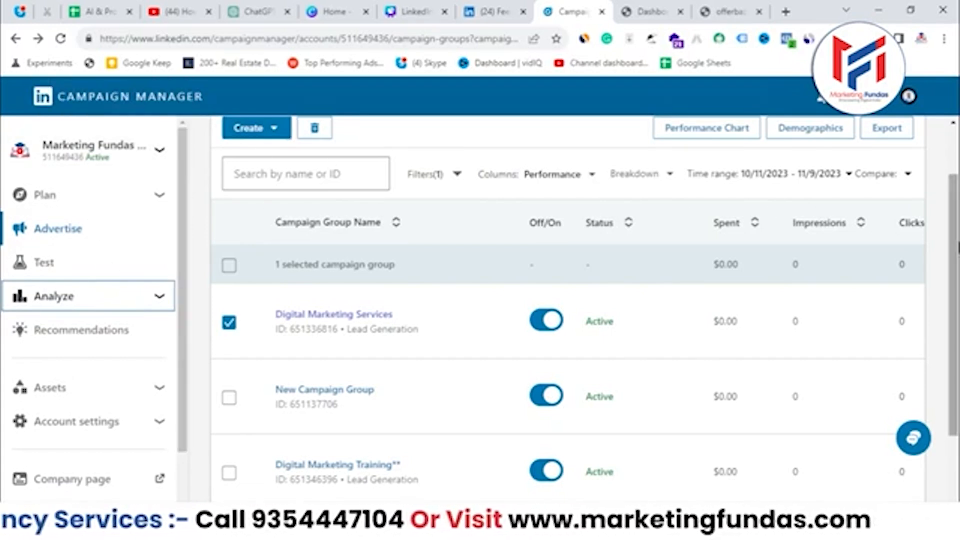
scroll(594, 217, "up", 2)
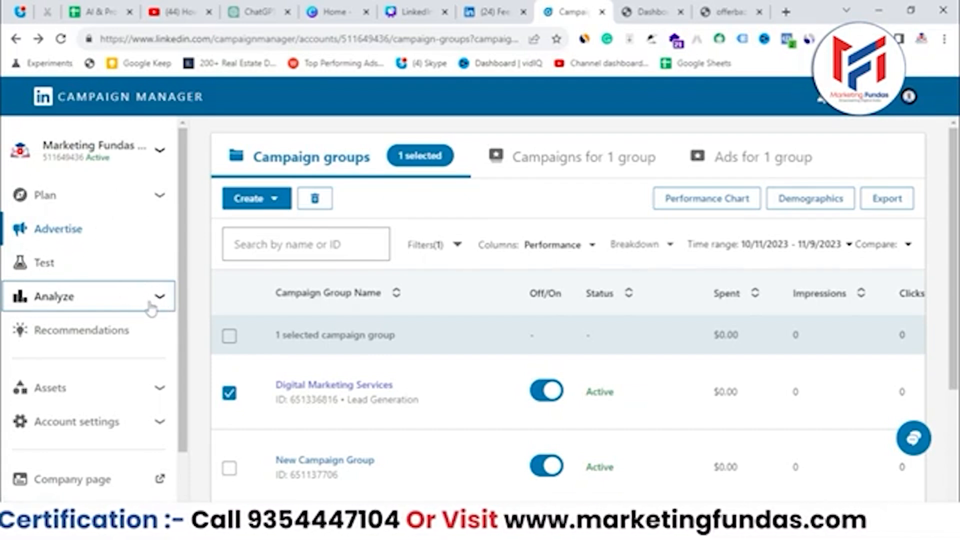
left_click(160, 296)
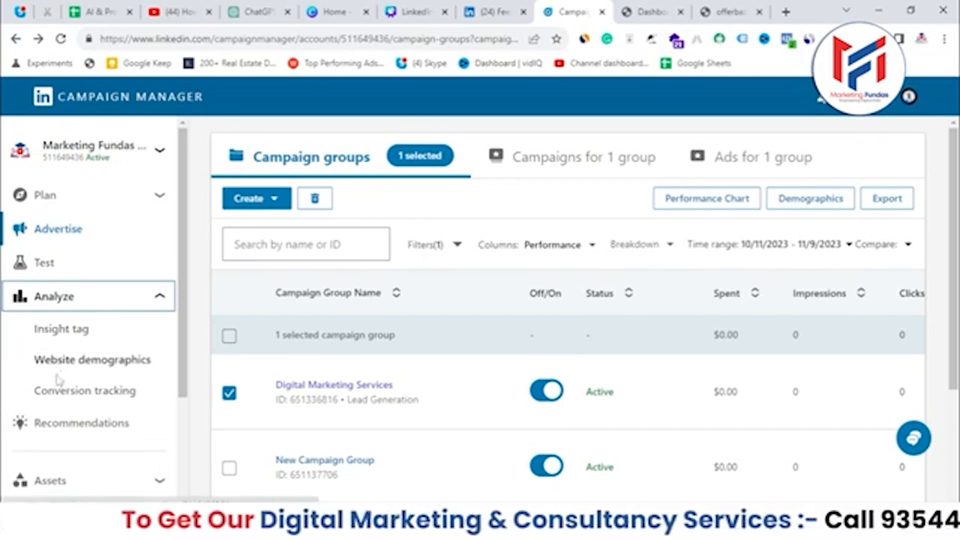
left_click(55, 338)
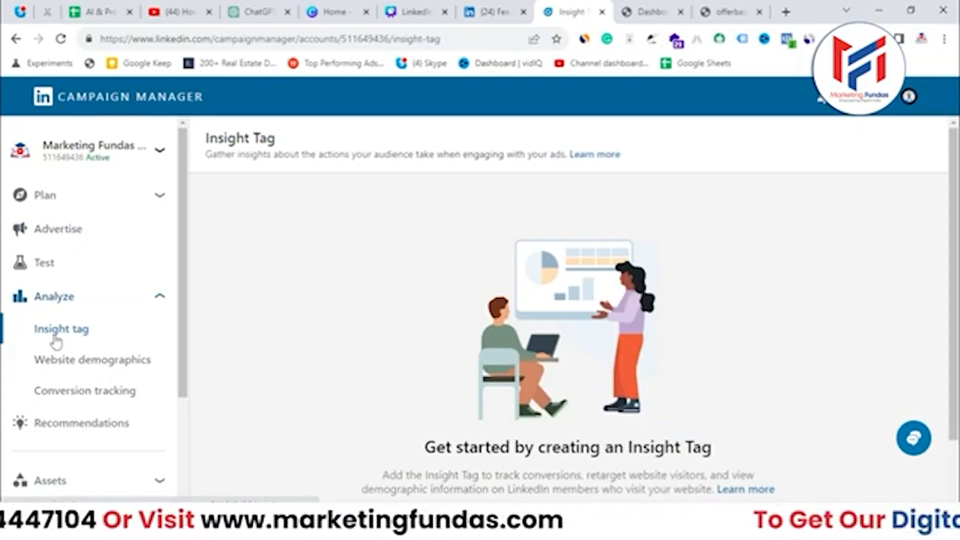
Create an Insight Tag for the ad account and accept the Insight Tag Agreement
scroll(317, 390, "down", 2)
left_click_drag(424, 379, 721, 385)
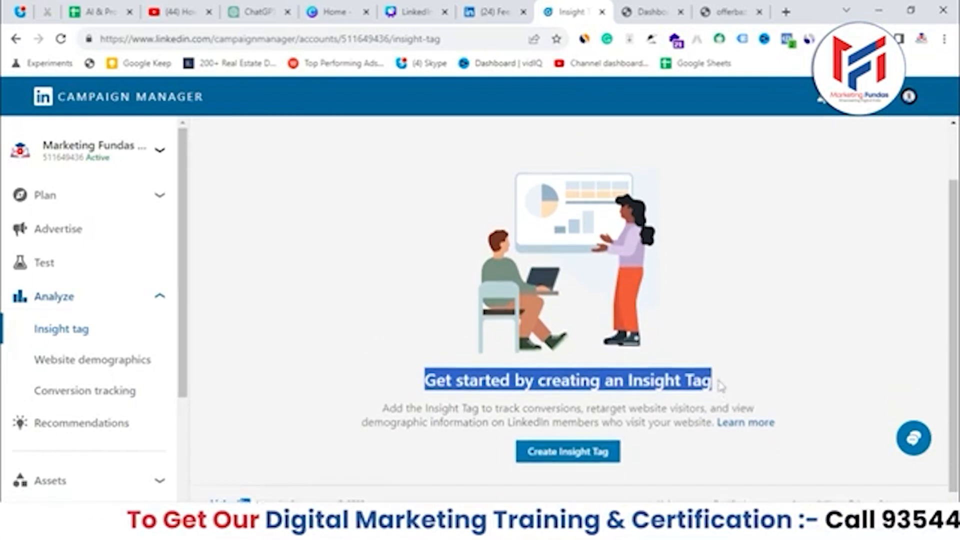
scroll(736, 365, "up", 2)
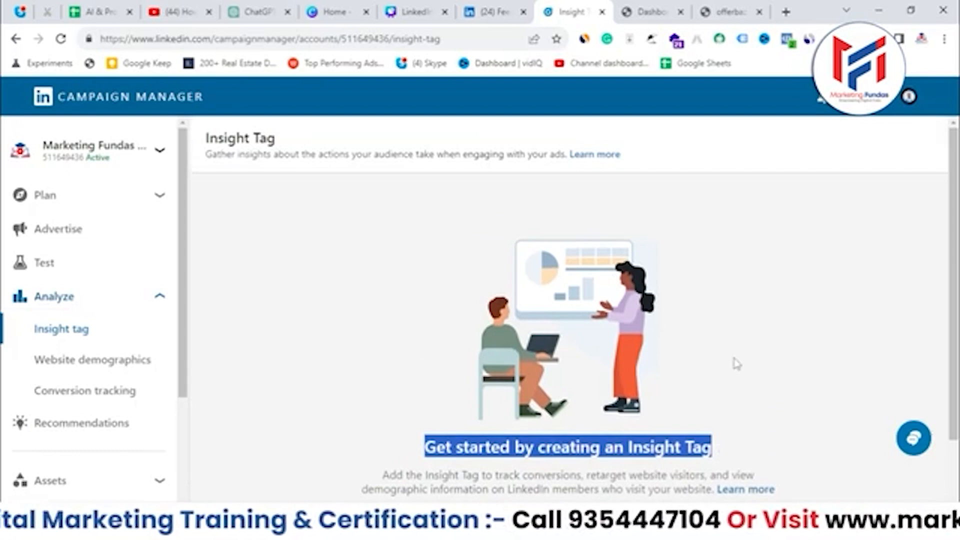
scroll(736, 364, "down", 2)
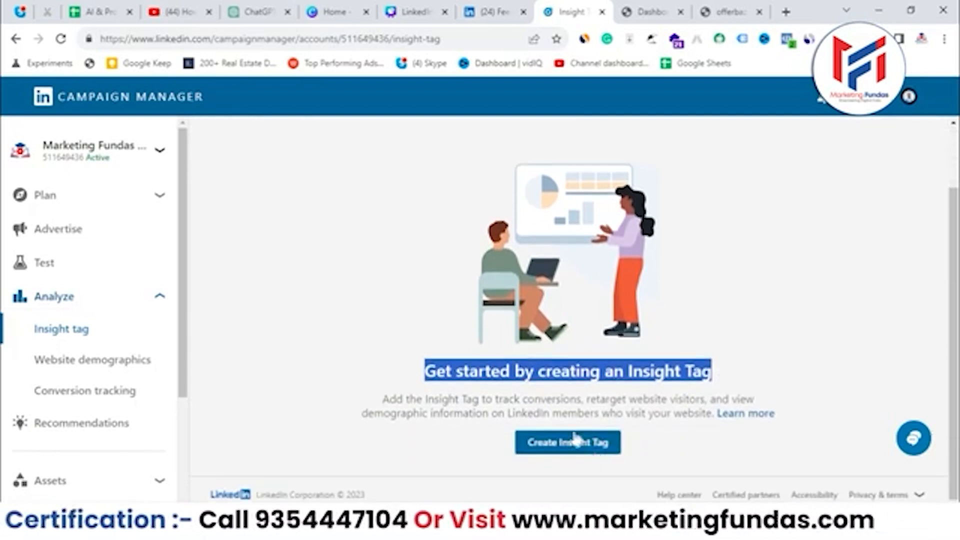
left_click(561, 446)
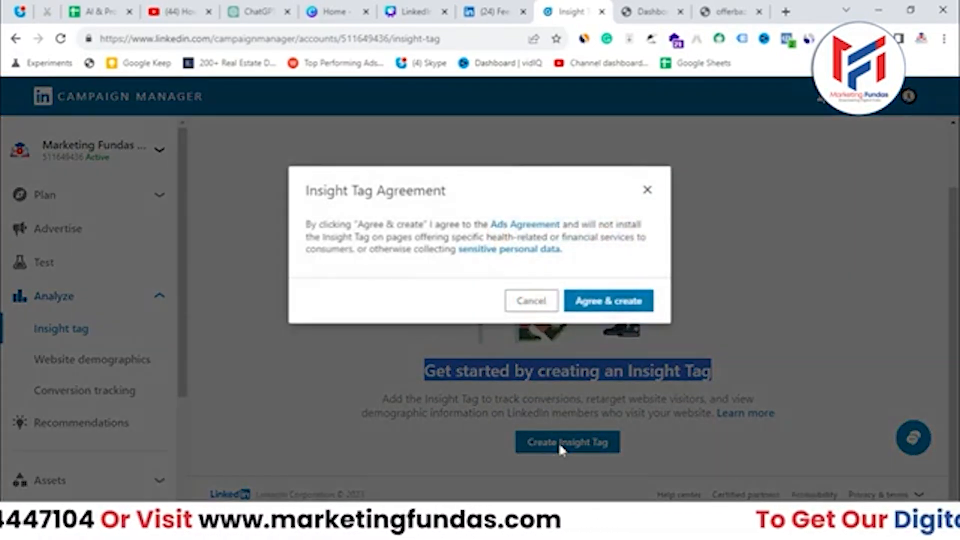
left_click(607, 302)
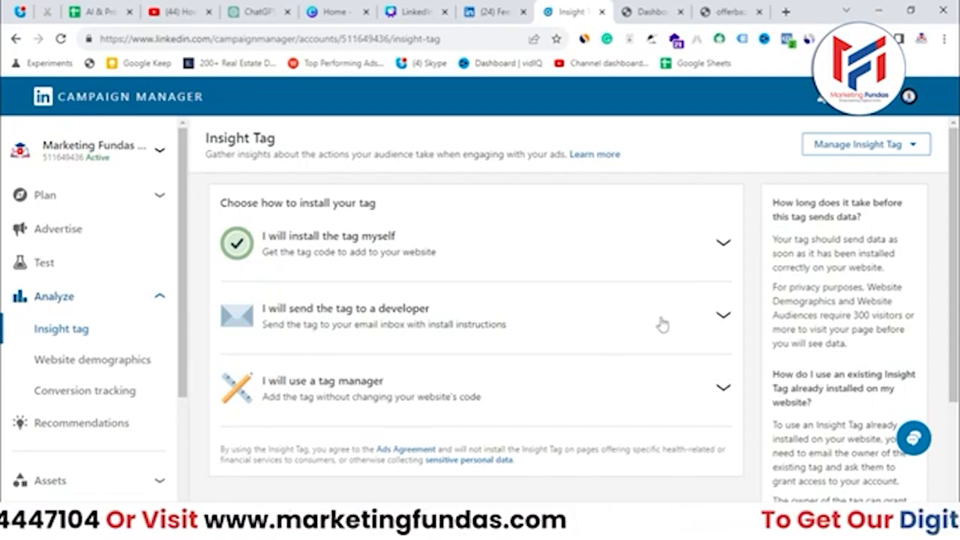
Review the option for sending the tag to a developer and the tag manager option
left_click(724, 316)
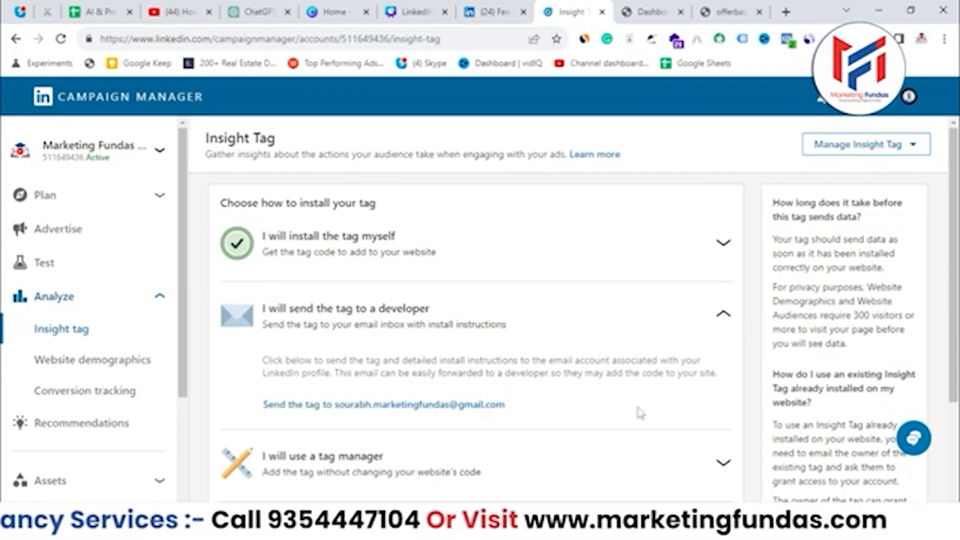
left_click(722, 314)
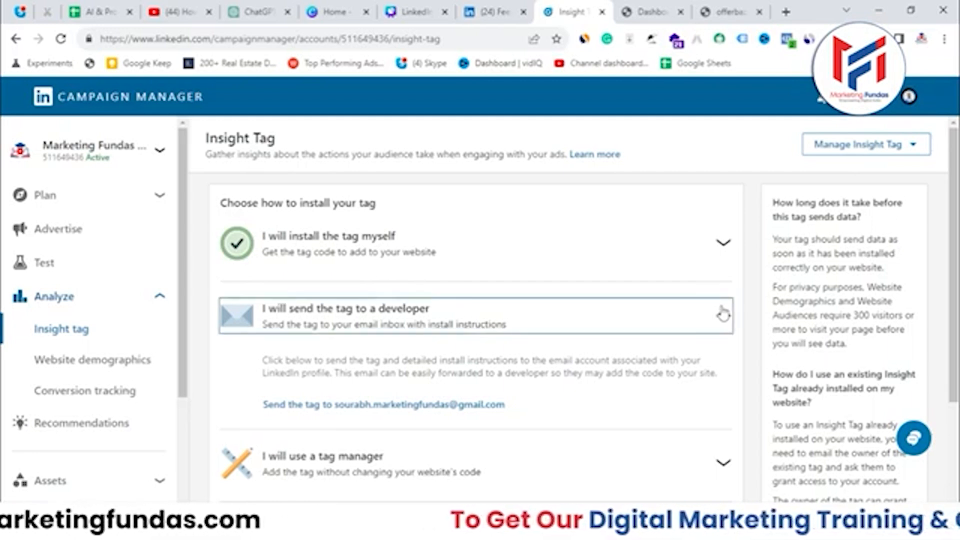
left_click_drag(953, 325, 949, 403)
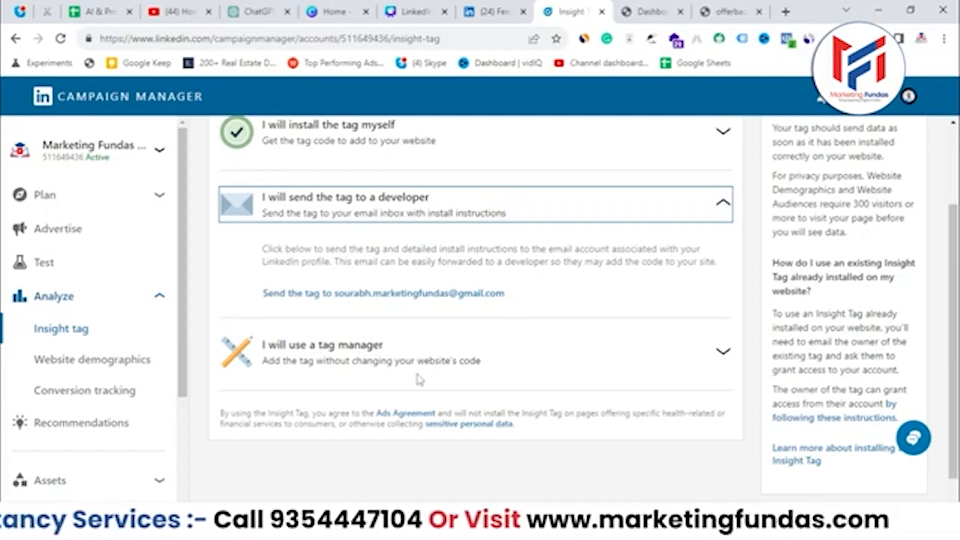
scroll(420, 379, "up", 1)
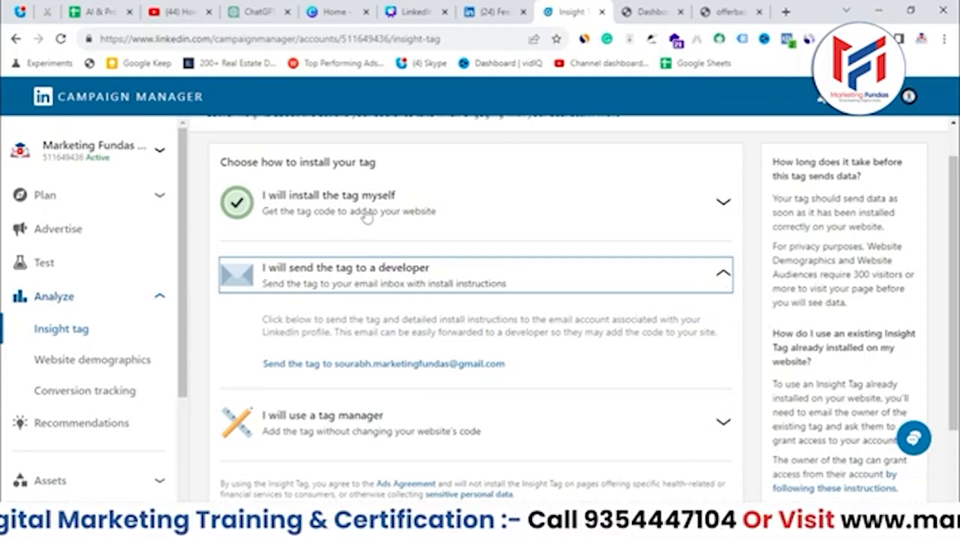
Expand the option to install the tag yourself and copy the Insight Tag code to the clipboard
left_click(468, 208)
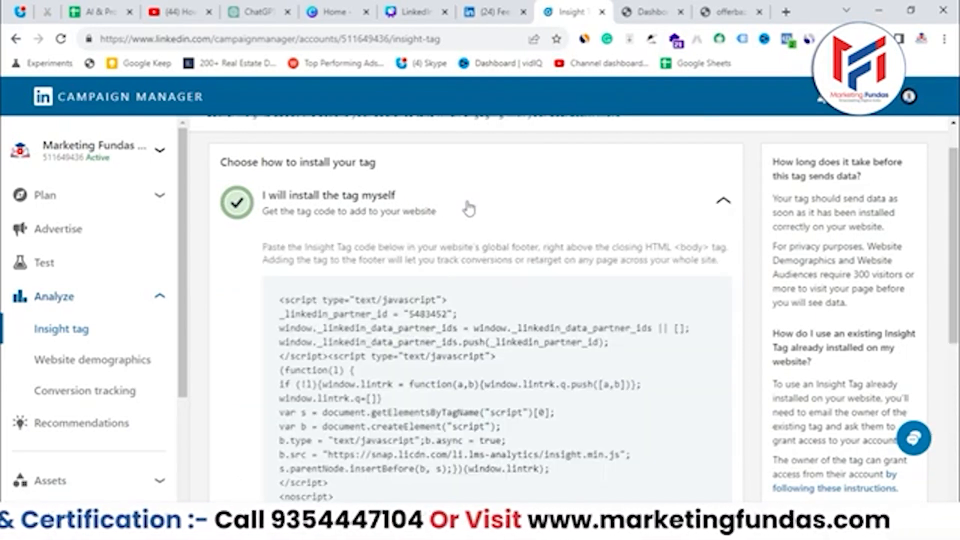
scroll(468, 209, "down", 1)
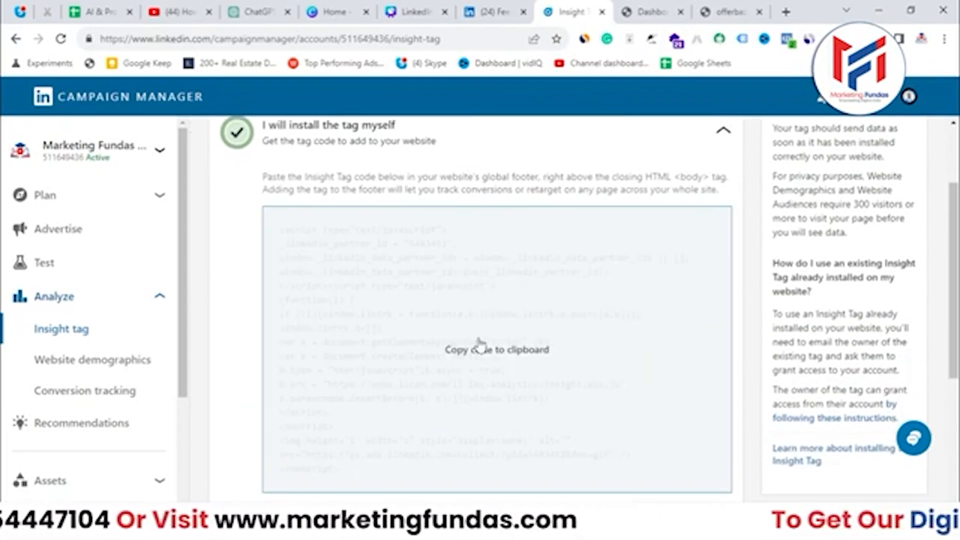
mouse_move(319, 263)
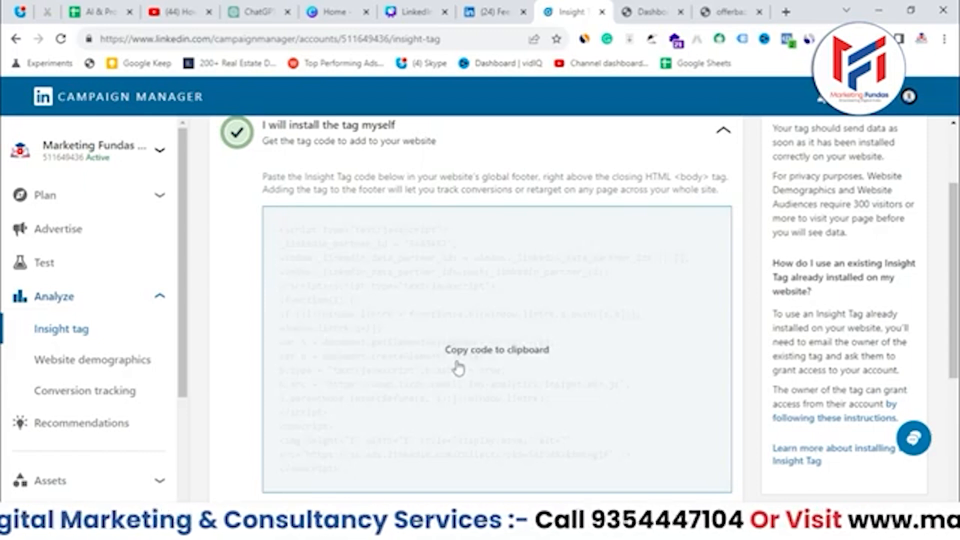
left_click(495, 359)
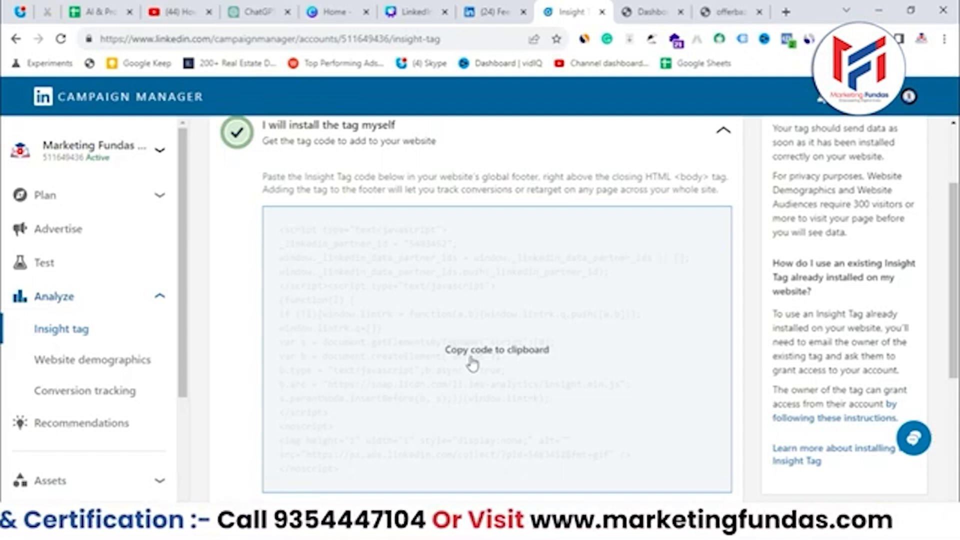
Read the instructions on where to paste the Insight Tag code in the website
double_click(283, 177)
left_click_drag(285, 177, 589, 174)
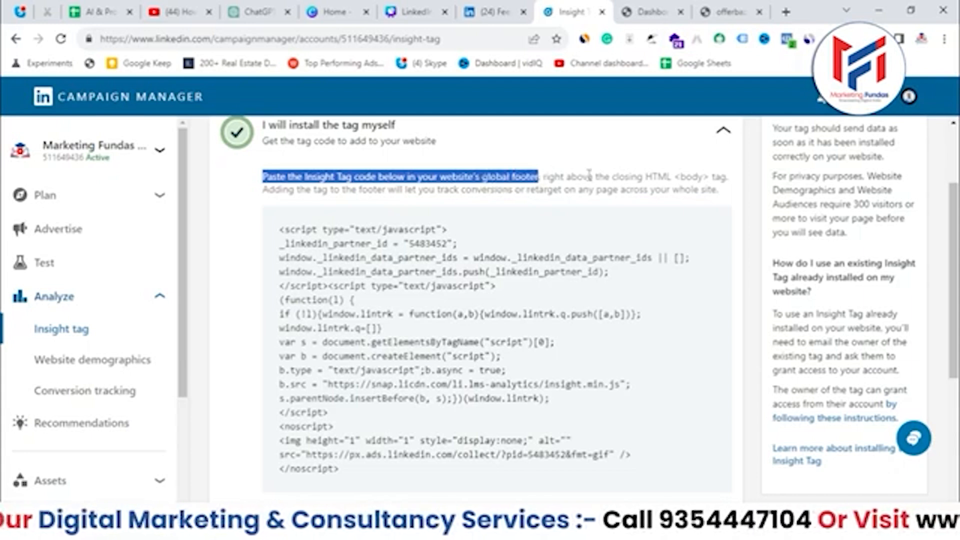
mouse_move(501, 262)
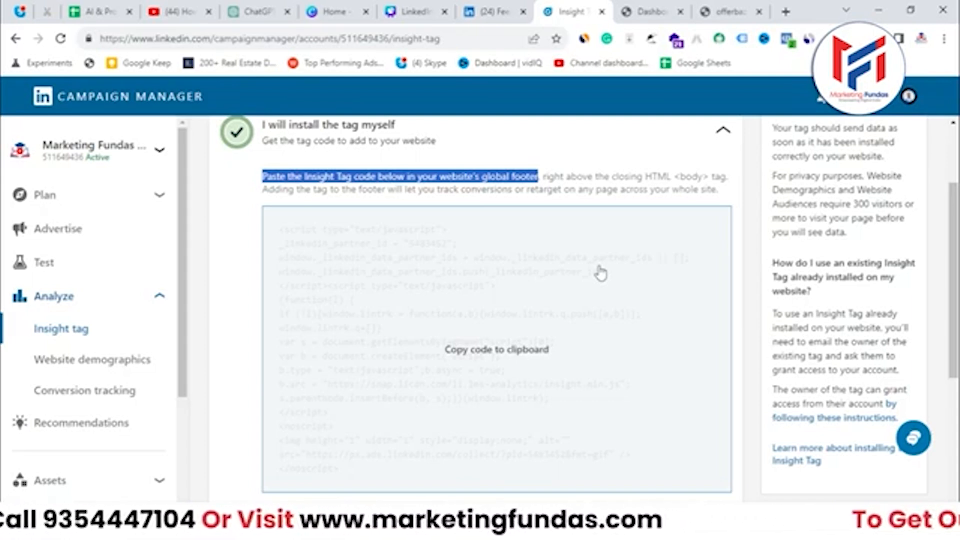
left_click(359, 192)
left_click_drag(359, 191, 396, 191)
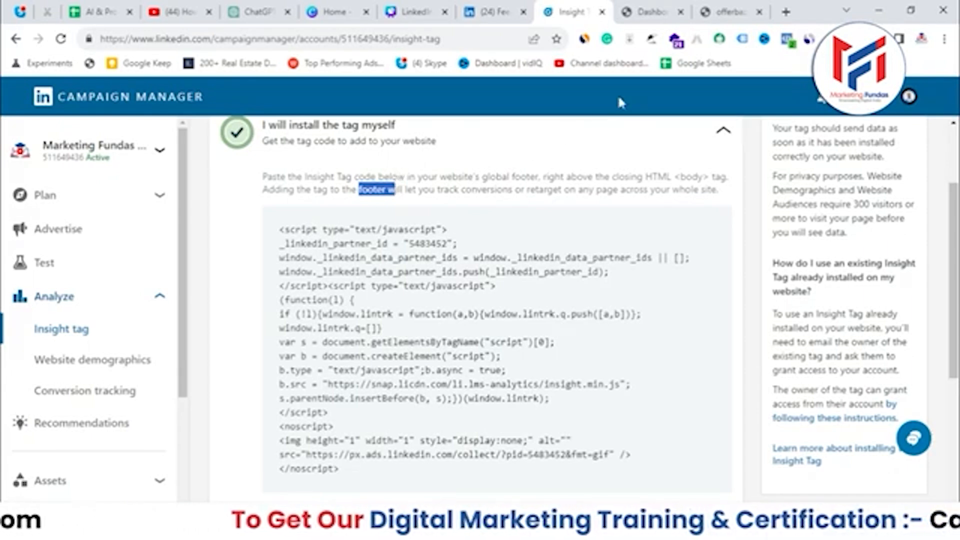
Switch to the offerbazaar.store website and look over its homepage and WordPress dashboard
left_click(729, 12)
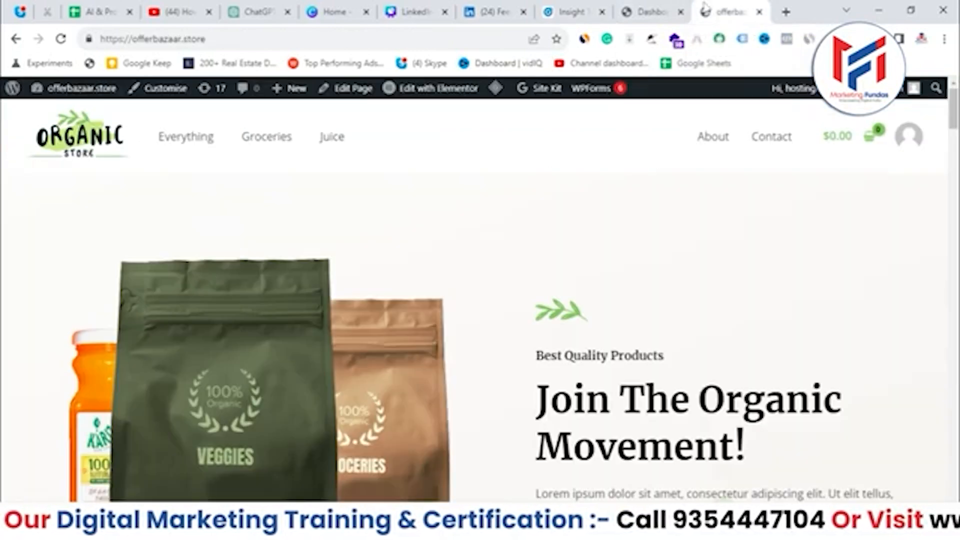
mouse_move(954, 116)
left_mouse_down()
mouse_move(956, 472)
mouse_move(954, 116)
left_mouse_up()
left_click_drag(205, 39, 109, 39)
scroll(160, 241, "up", 2)
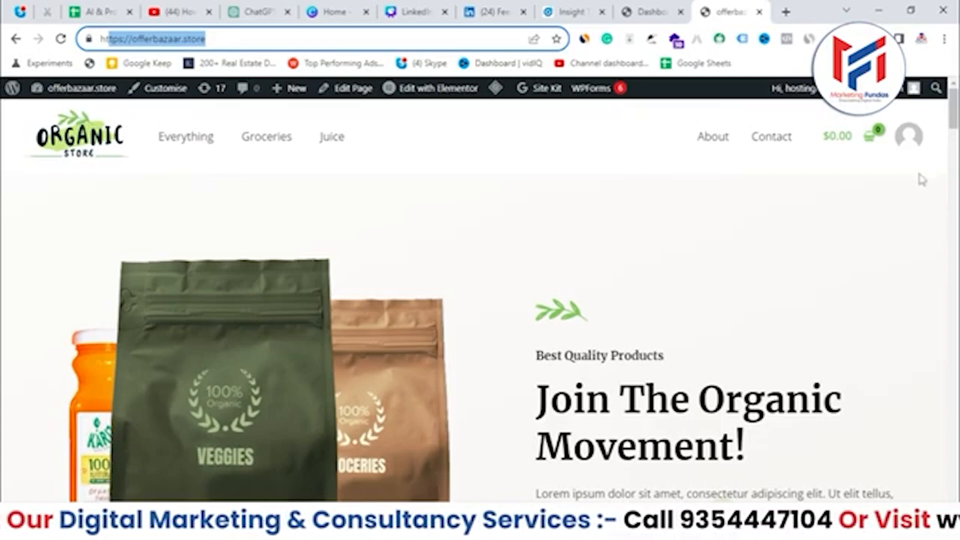
mouse_move(956, 107)
left_mouse_down()
mouse_move(955, 144)
mouse_move(956, 106)
left_mouse_up()
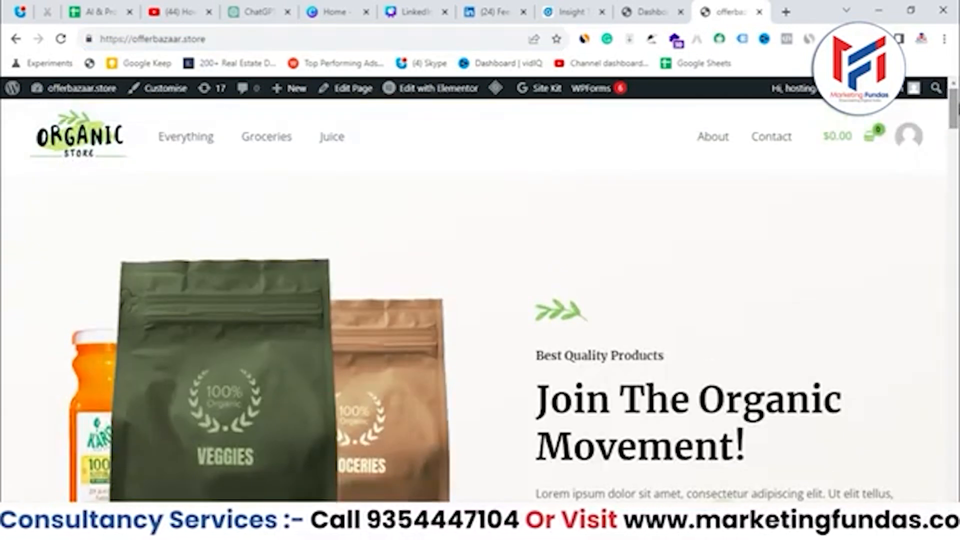
left_click(685, 7)
left_click_drag(953, 149, 951, 65)
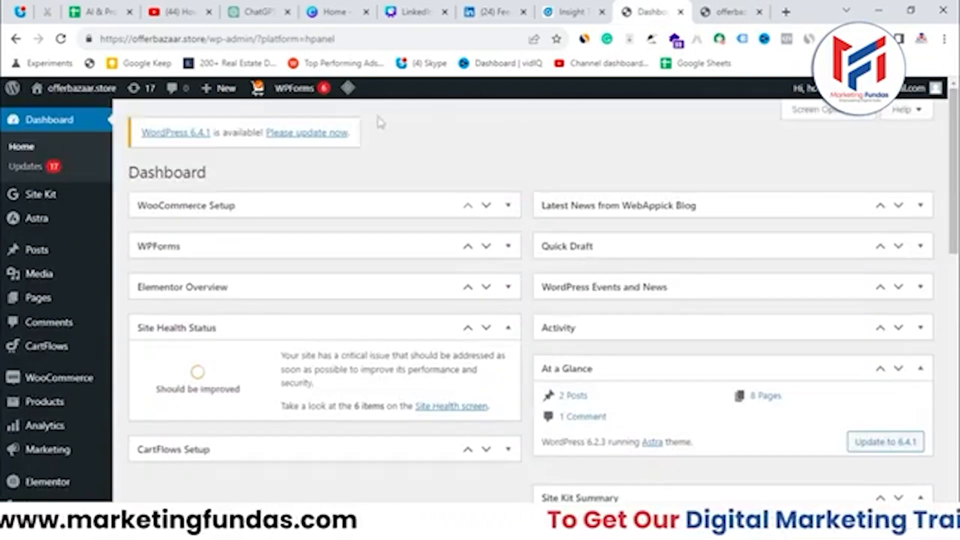
left_click(703, 7)
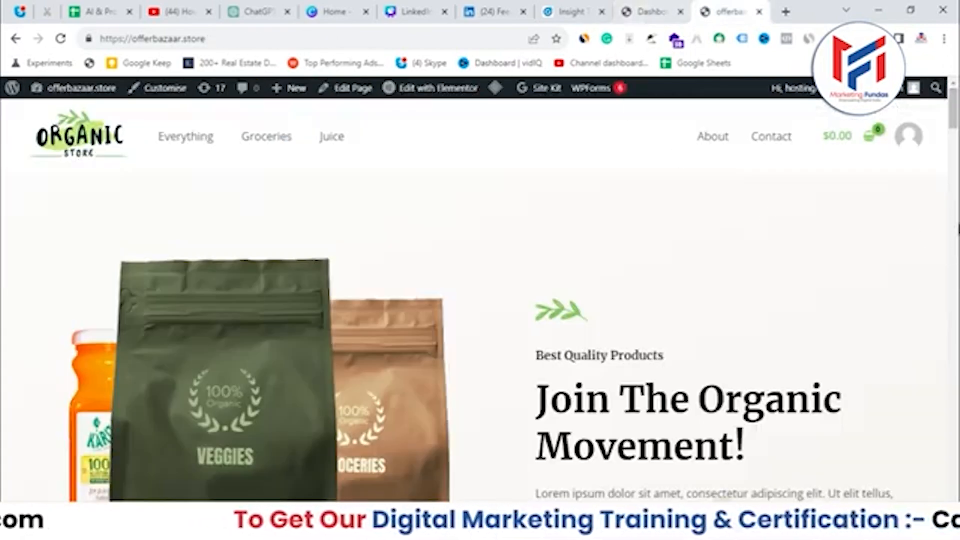
Open the theme file editor from the offerbazaar.store WordPress dashboard
left_click(661, 7)
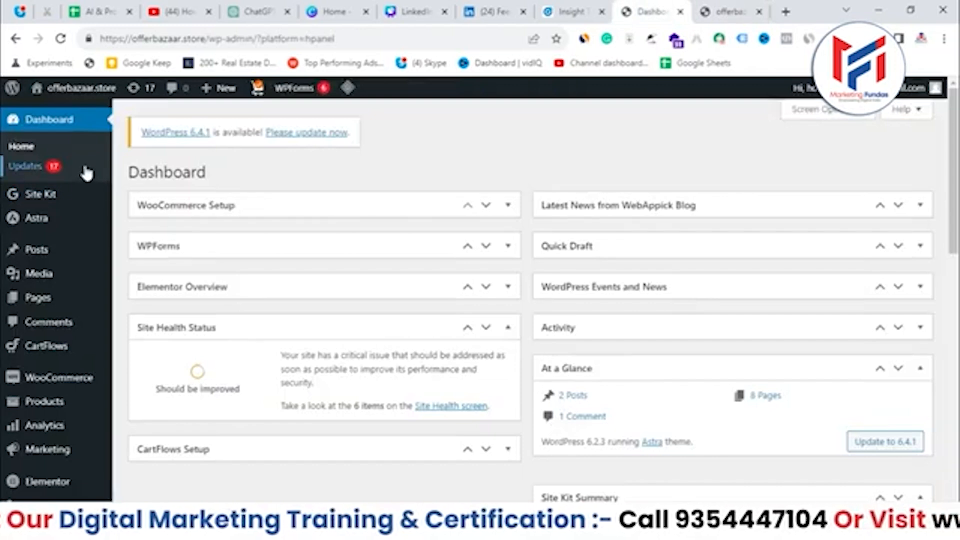
scroll(65, 240, "down", 2)
mouse_move(65, 242)
scroll(65, 243, "down", 4)
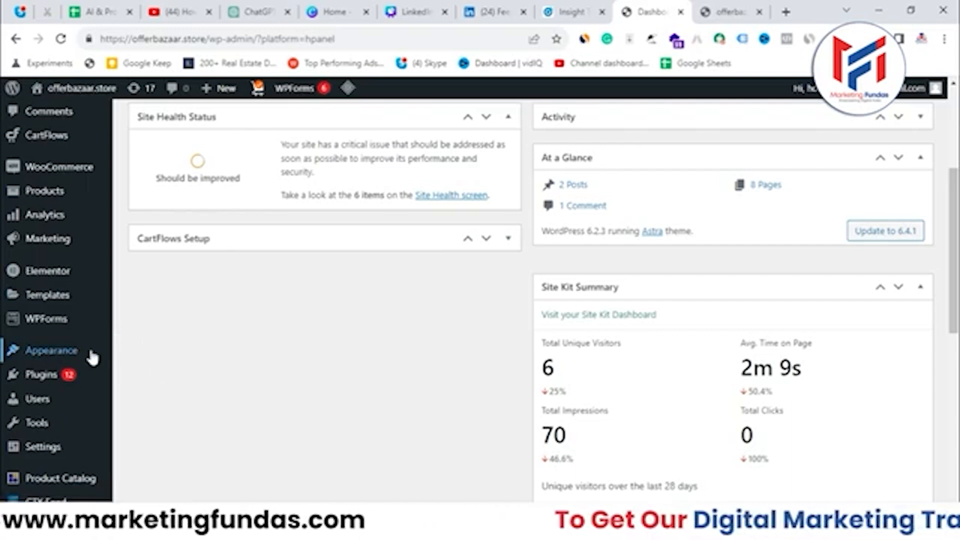
mouse_move(88, 350)
left_click(155, 460)
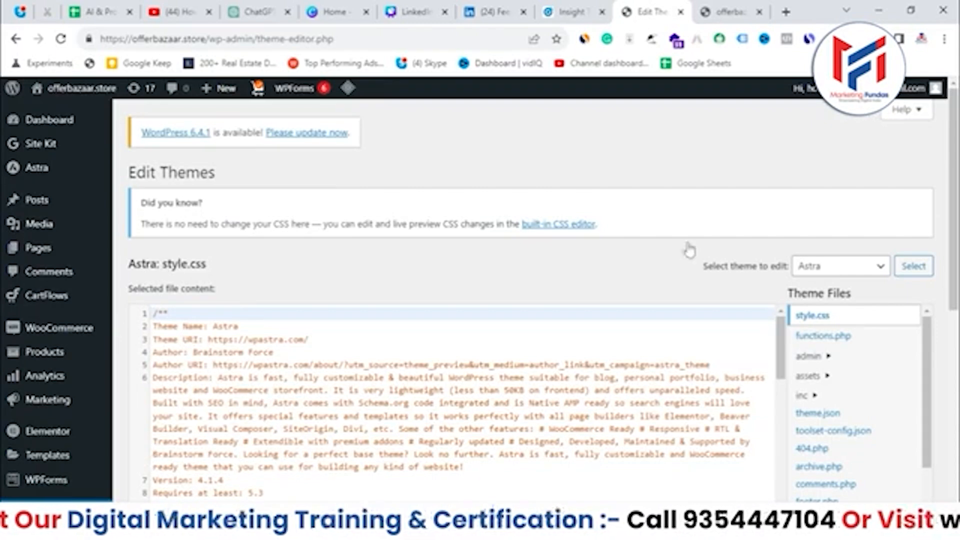
Open the Astra theme's footer.php and examine the code around the closing body tag
left_click_drag(957, 160, 928, 267)
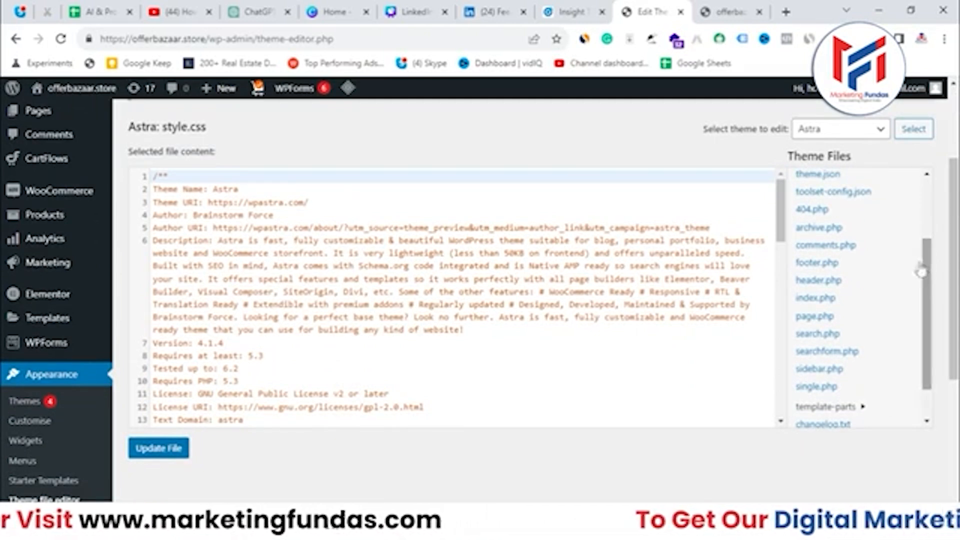
left_click(815, 264)
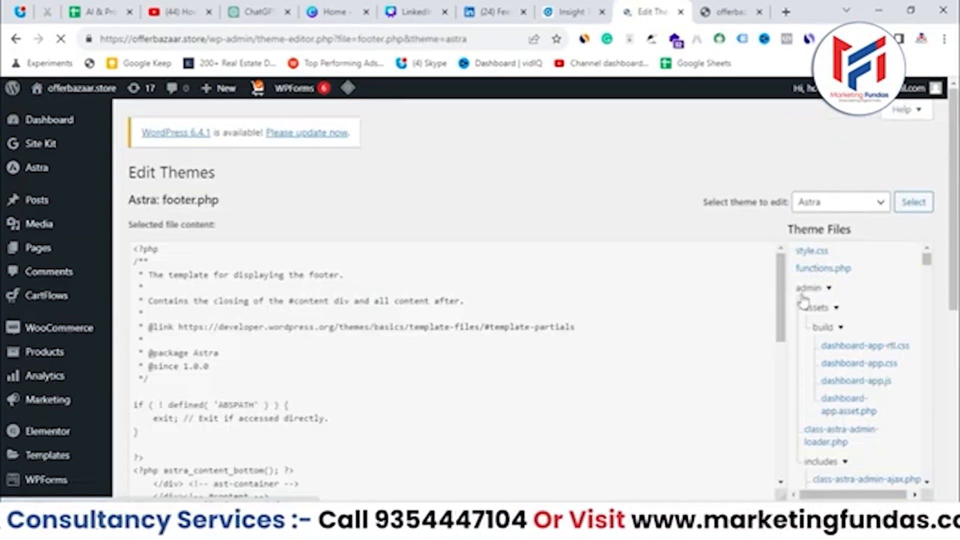
left_click_drag(952, 248, 952, 312)
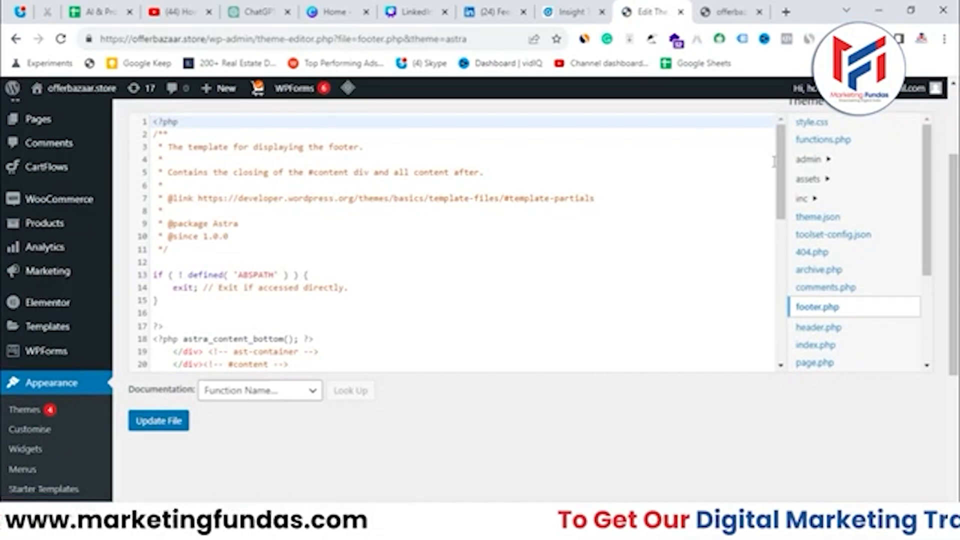
left_click_drag(780, 172, 780, 284)
scroll(507, 291, "down", 2)
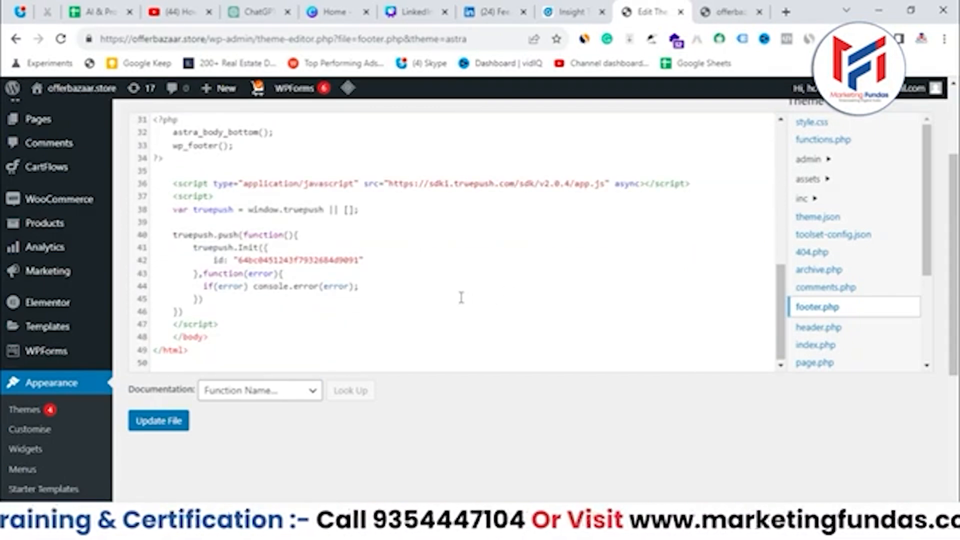
scroll(458, 297, "up", 2)
scroll(458, 297, "up", 2)
scroll(398, 300, "down", 3)
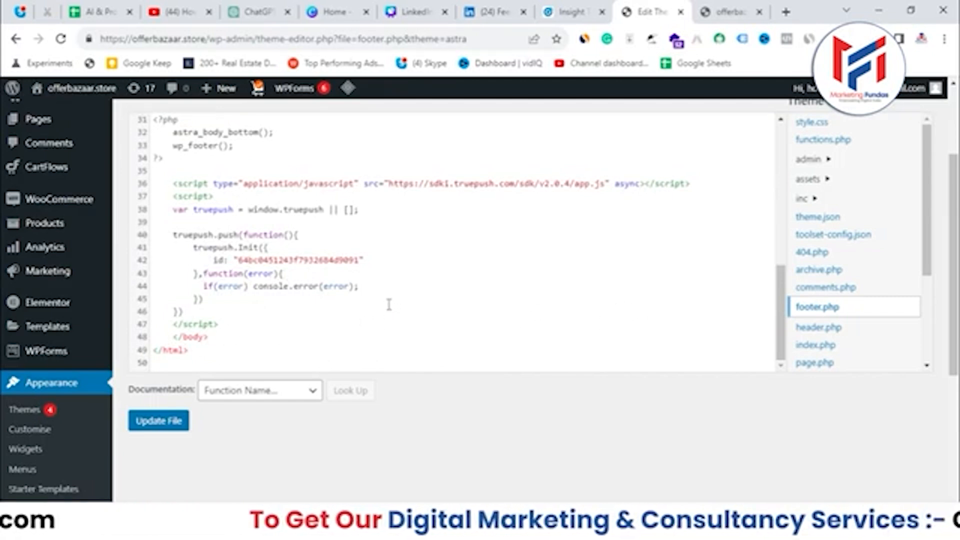
left_click(317, 313)
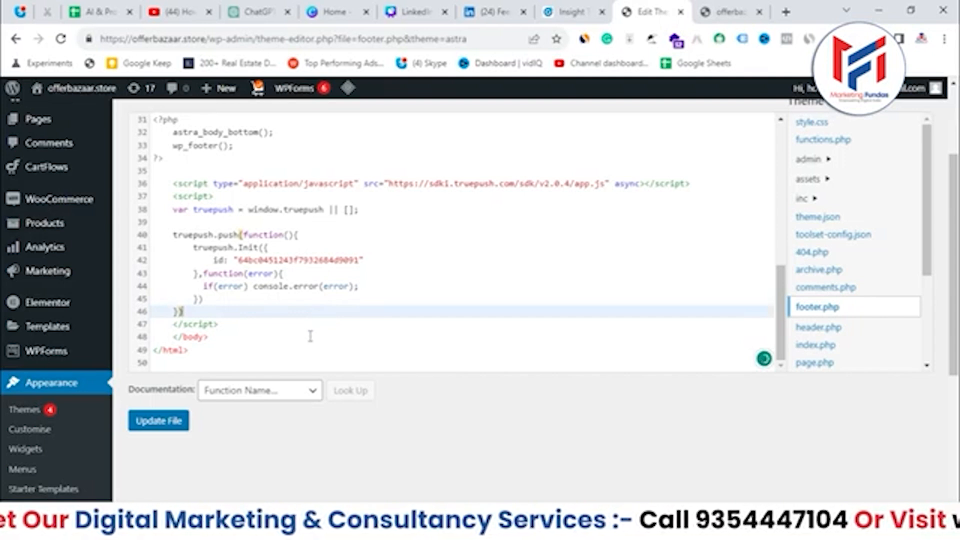
left_click(310, 336)
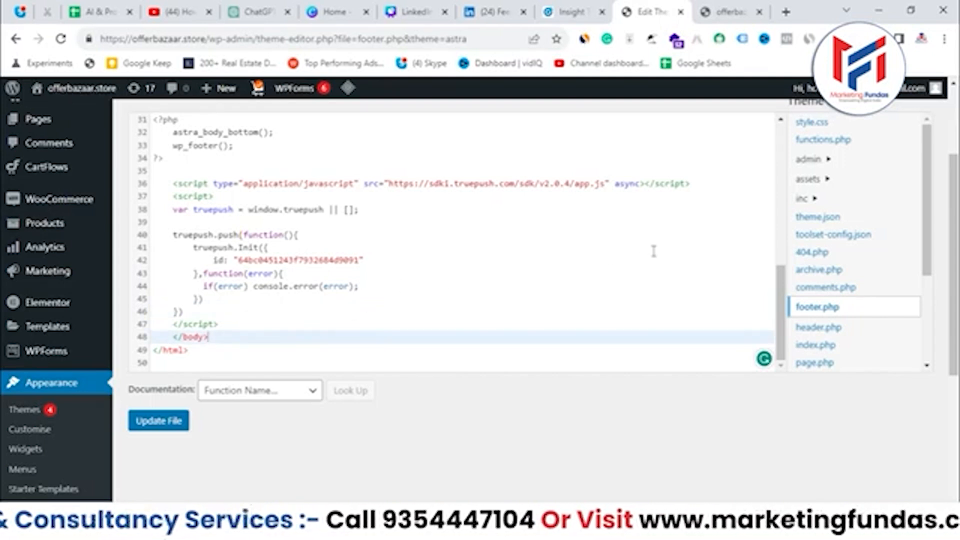
Open the Astra theme's header.php and find the closing head tag in its code
left_click(815, 329)
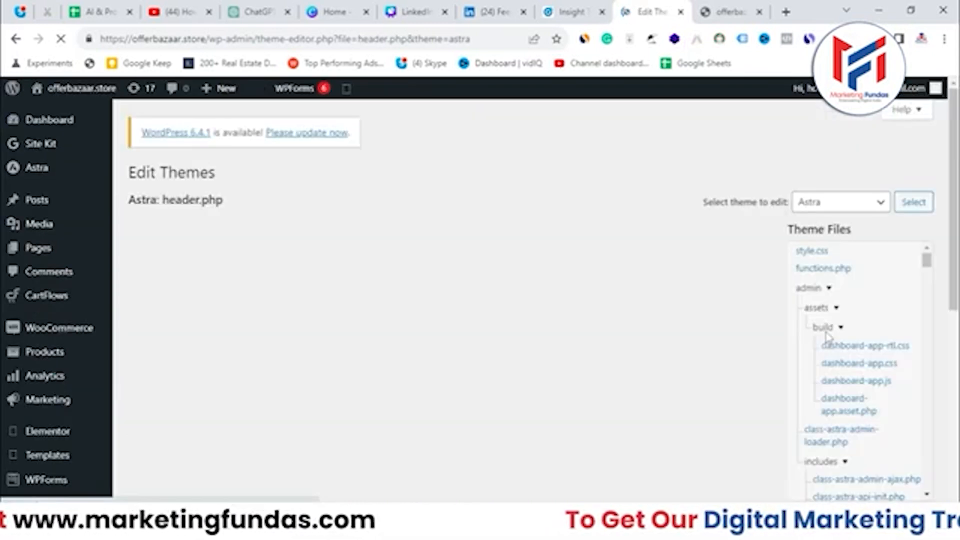
scroll(783, 223, "down", 2)
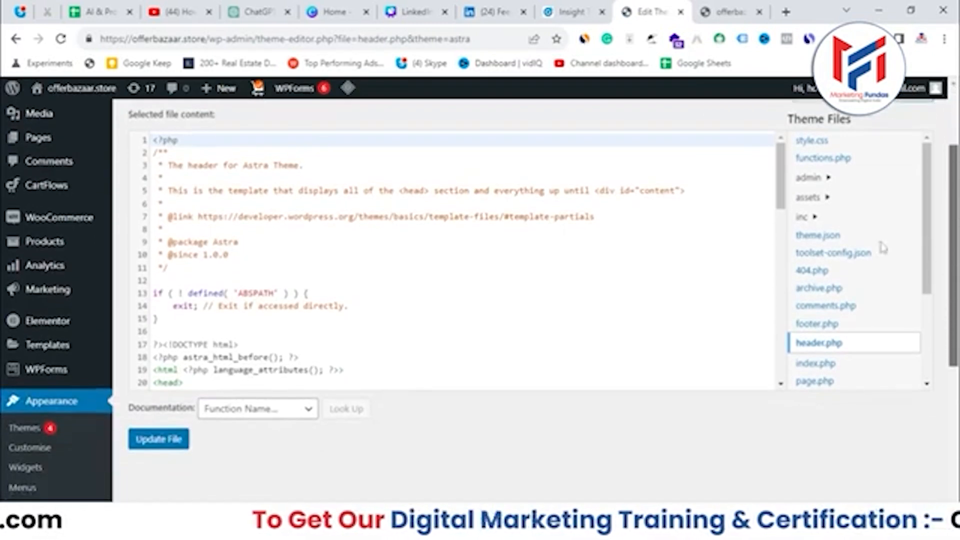
left_click_drag(784, 222, 790, 270)
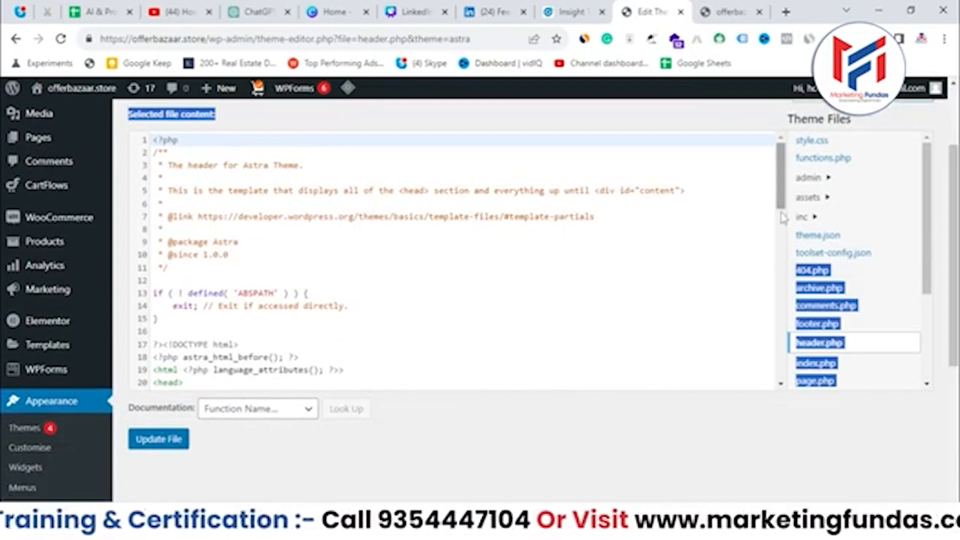
scroll(784, 220, "down", 5)
left_click_drag(783, 226, 787, 260)
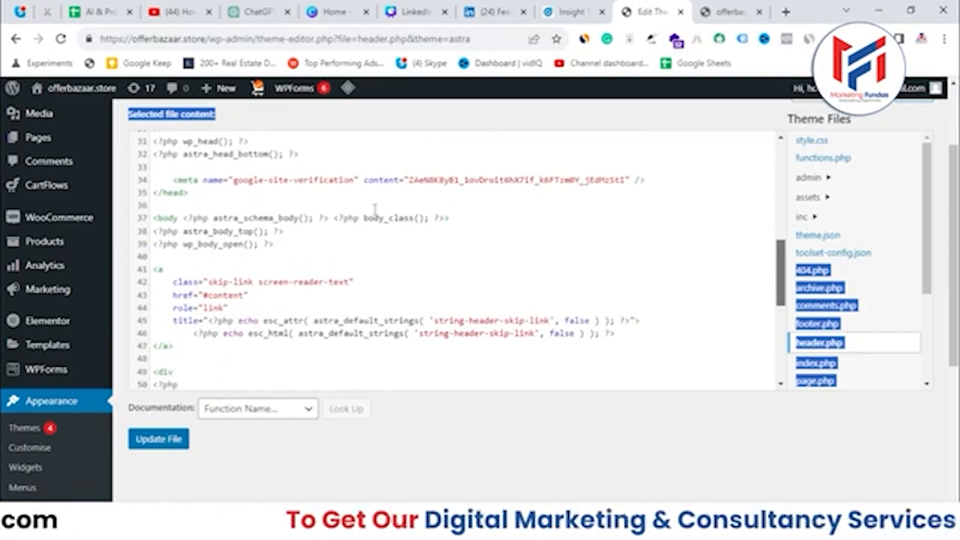
Examine the code between the opening and closing head tags in the Astra theme's header.php
left_click(403, 216)
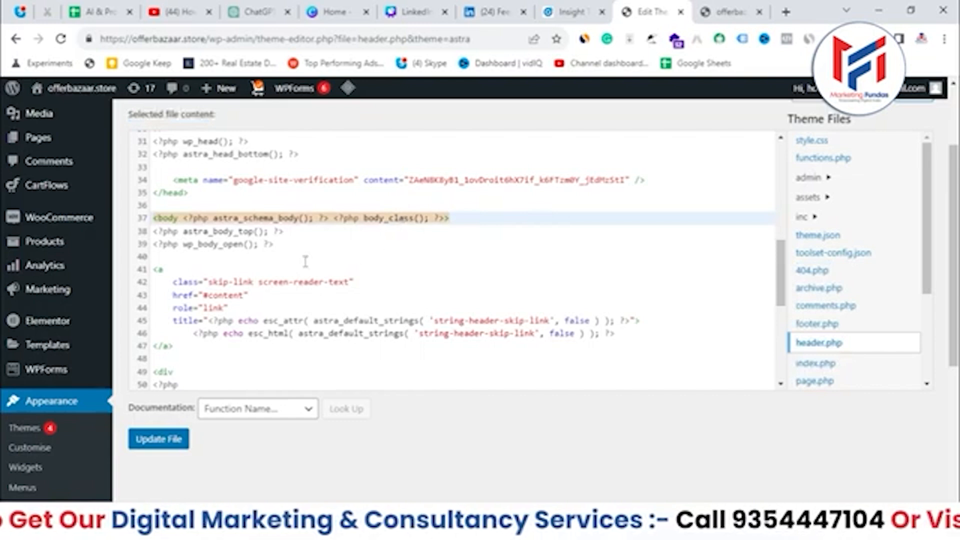
left_click(260, 274)
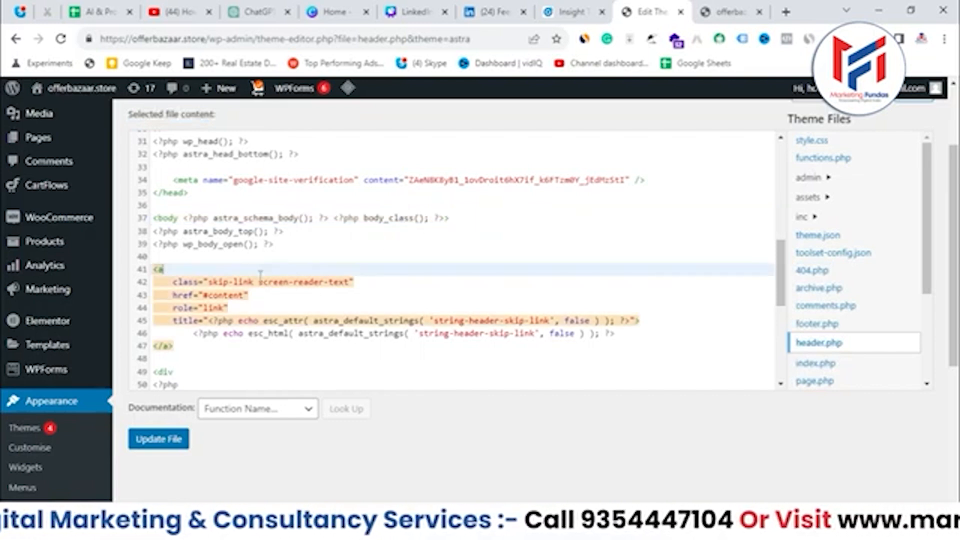
left_click(200, 197)
scroll(196, 197, "up", 8)
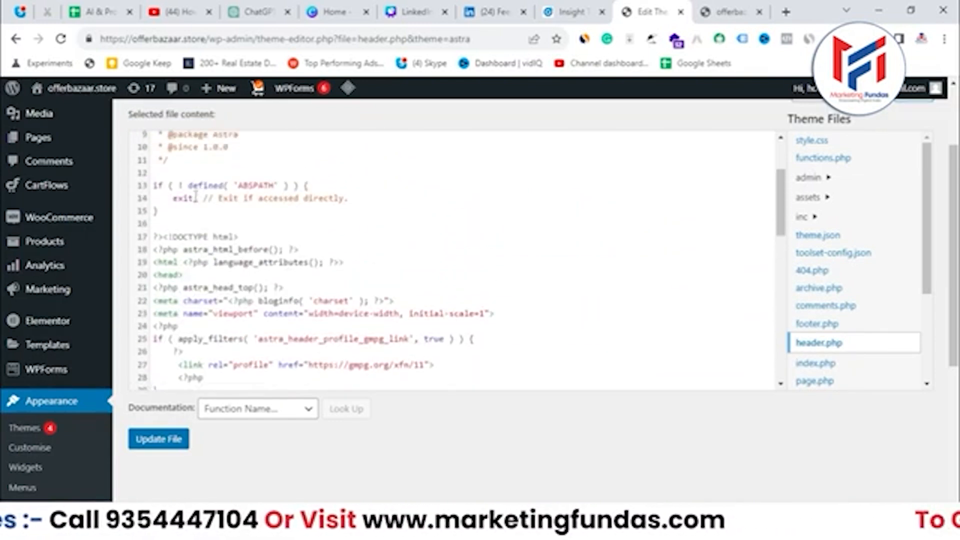
scroll(196, 196, "down", 3)
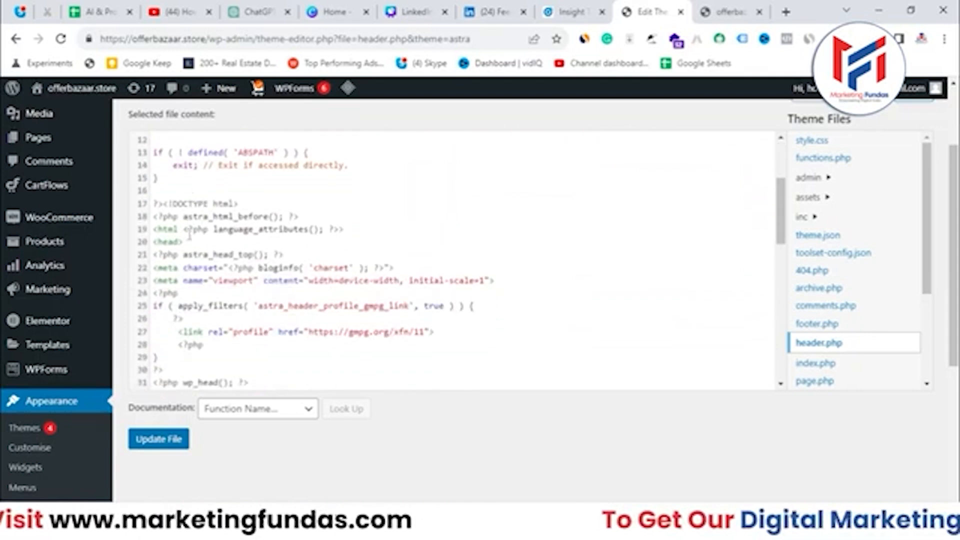
left_click_drag(186, 241, 152, 242)
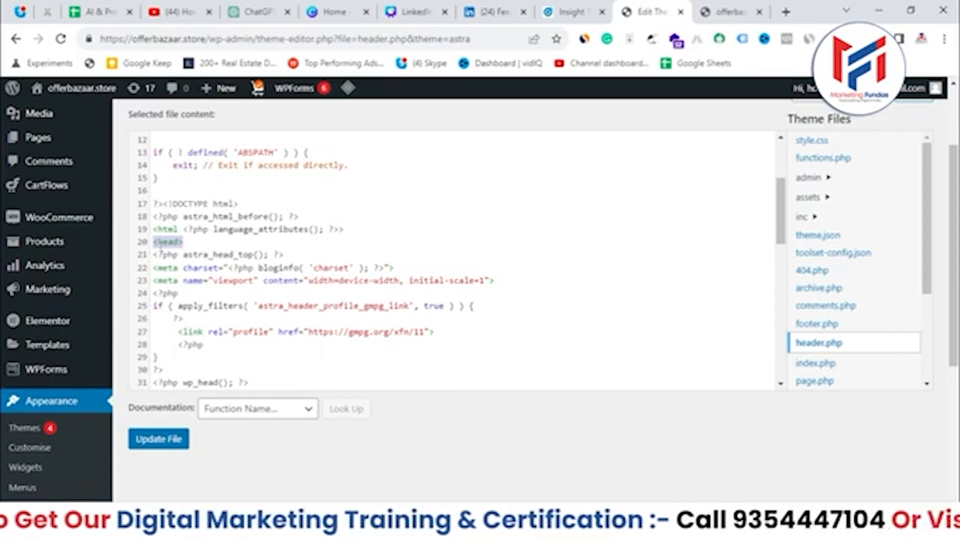
left_click(188, 243)
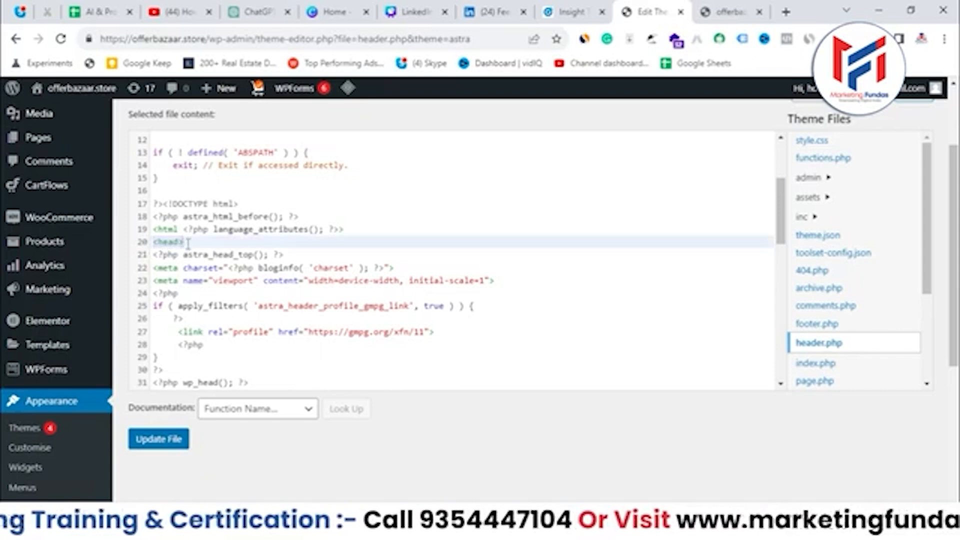
scroll(188, 242, "down", 4)
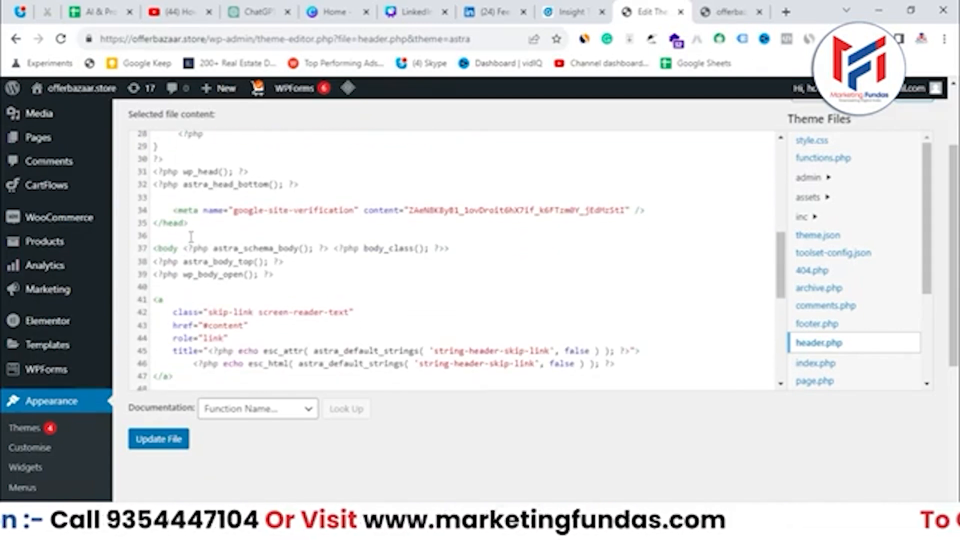
left_click_drag(195, 227, 153, 226)
scroll(223, 186, "up", 3)
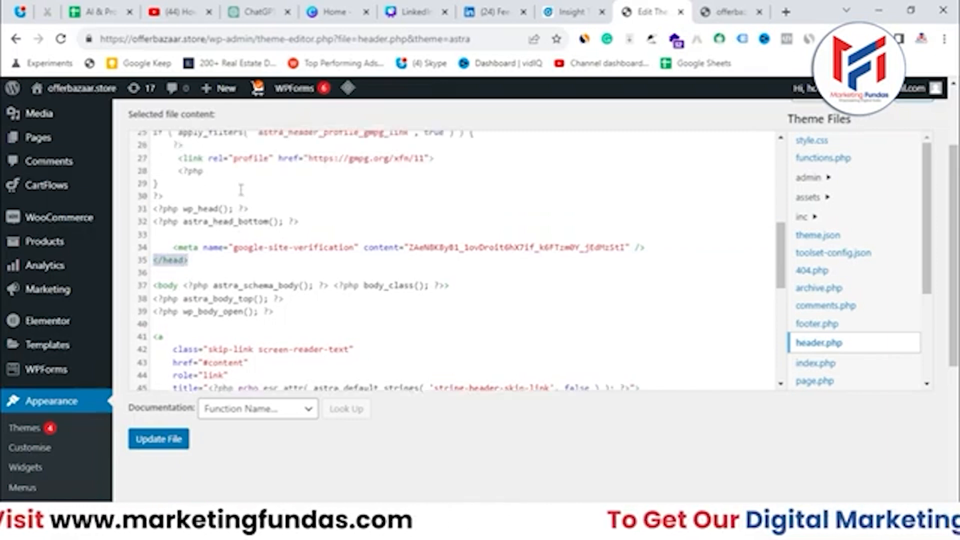
scroll(223, 186, "up", 1)
scroll(171, 179, "down", 1)
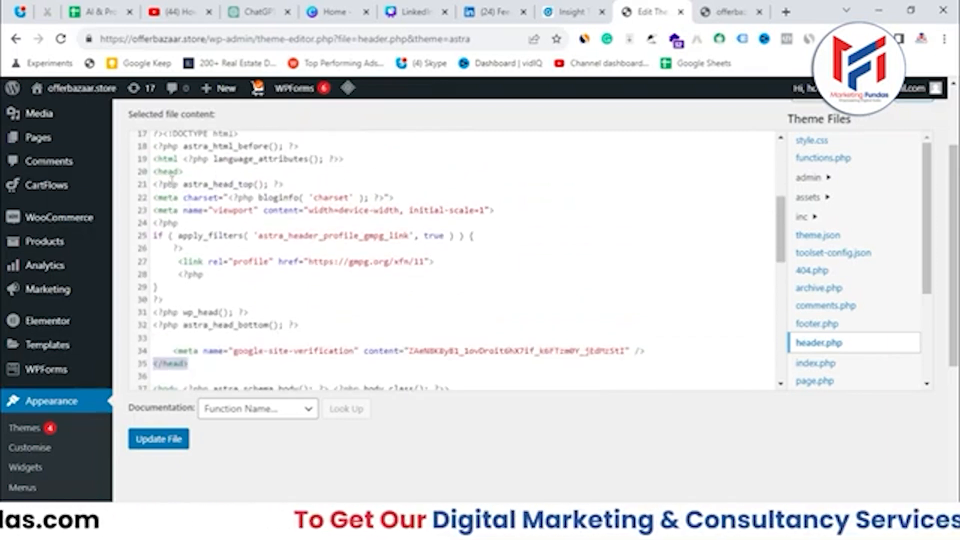
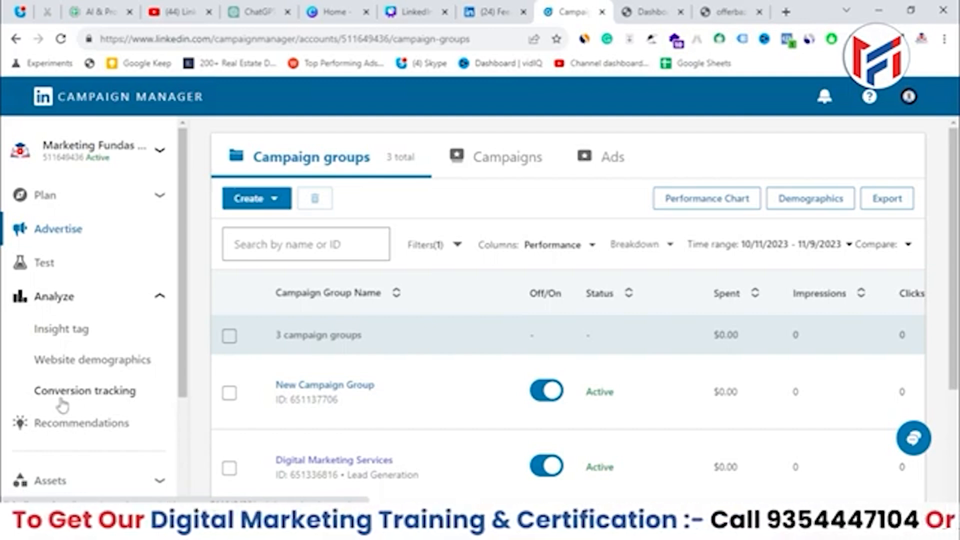
Go to LinkedIn Campaign Manager's conversion tracking and start creating a website tag conversion
left_click(65, 394)
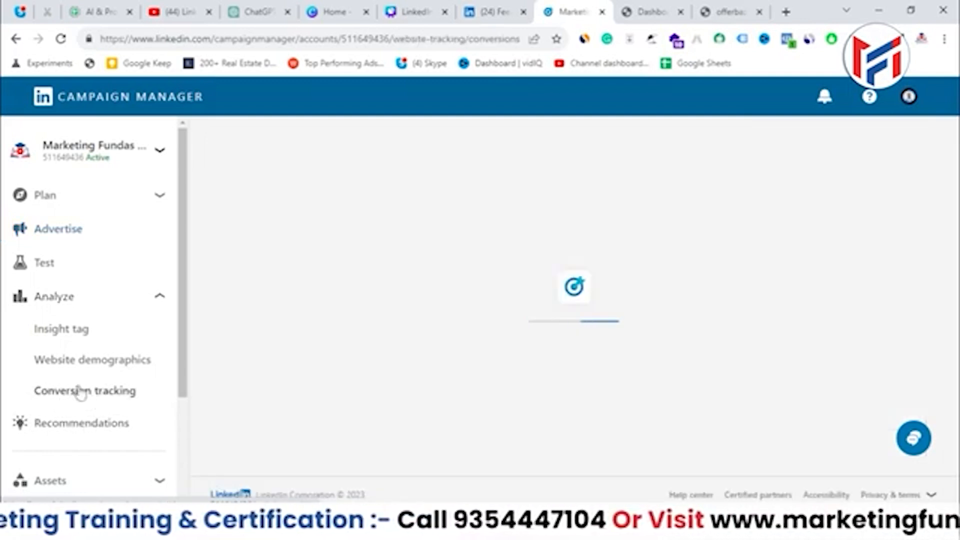
scroll(244, 308, "down", 3)
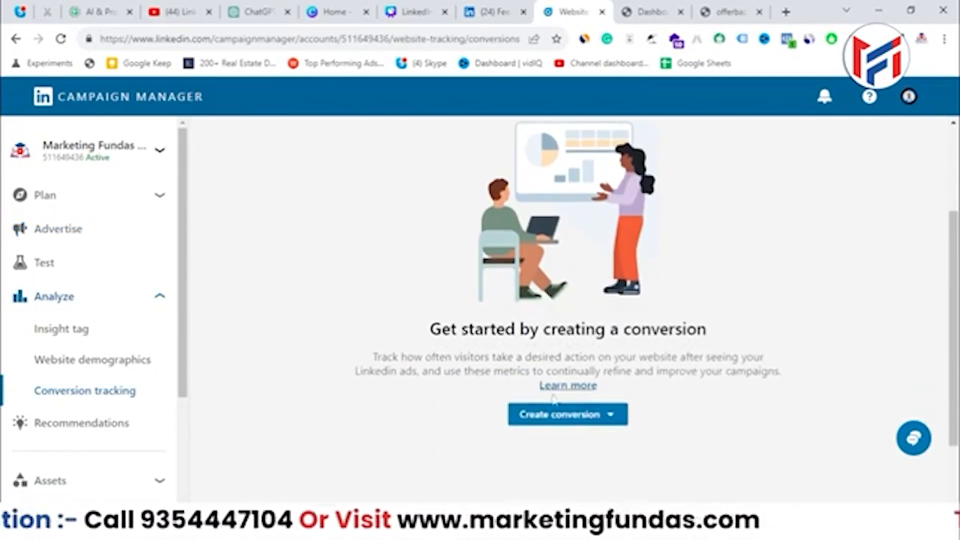
left_click(589, 421)
scroll(590, 421, "down", 2)
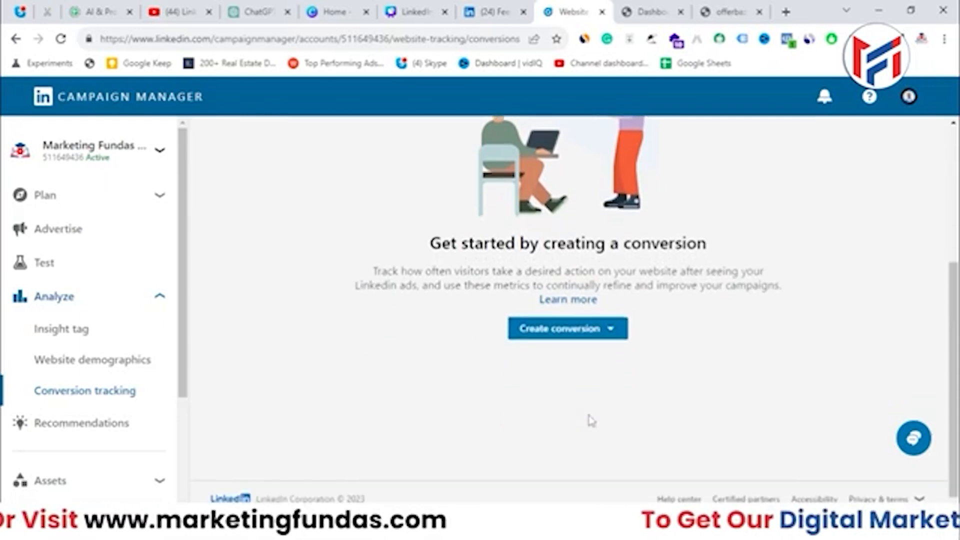
left_click(587, 331)
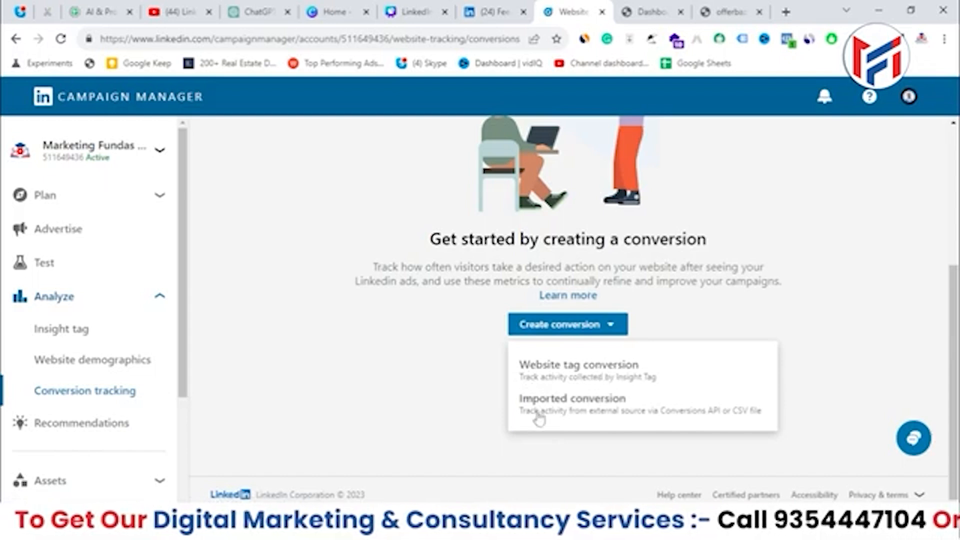
left_click(558, 370)
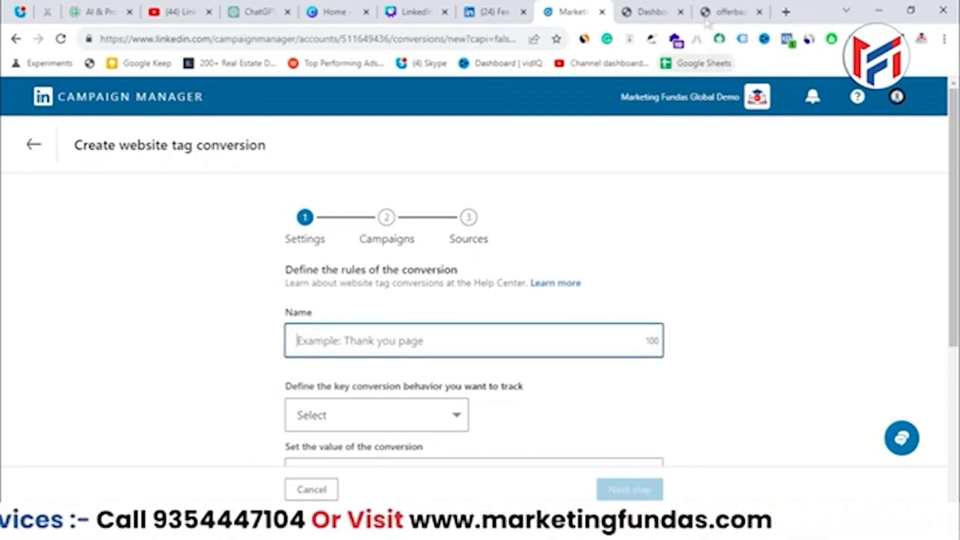
Switch to the offerbazaar.store website, open the Assorted Coffee product and add it to the basket
left_click(733, 4)
scroll(644, 270, "down", 2)
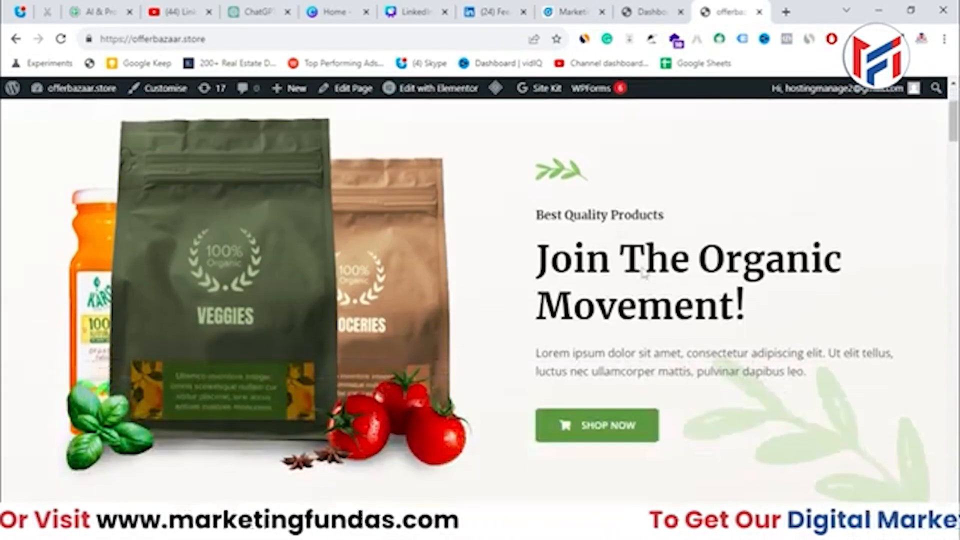
scroll(674, 256, "up", 2)
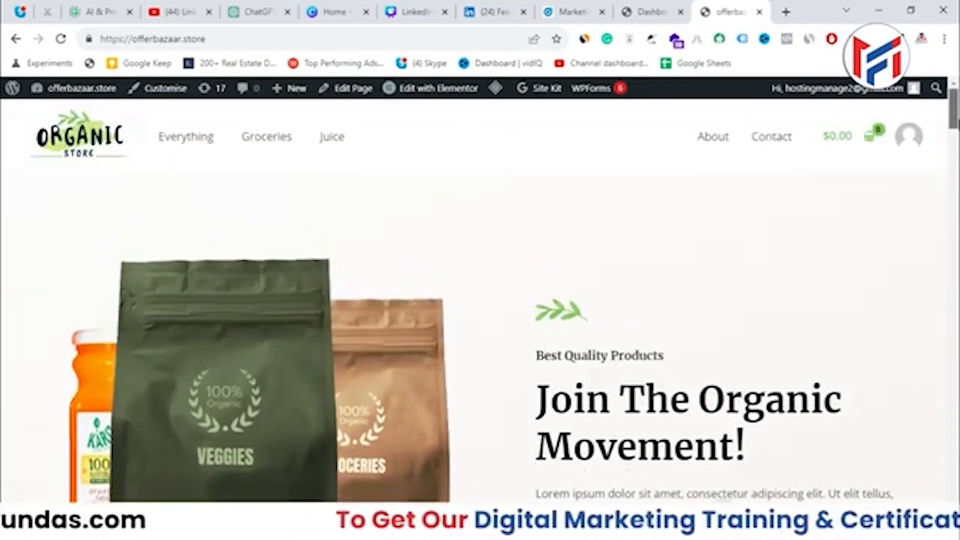
scroll(547, 254, "down", 5)
left_click_drag(958, 154, 950, 204)
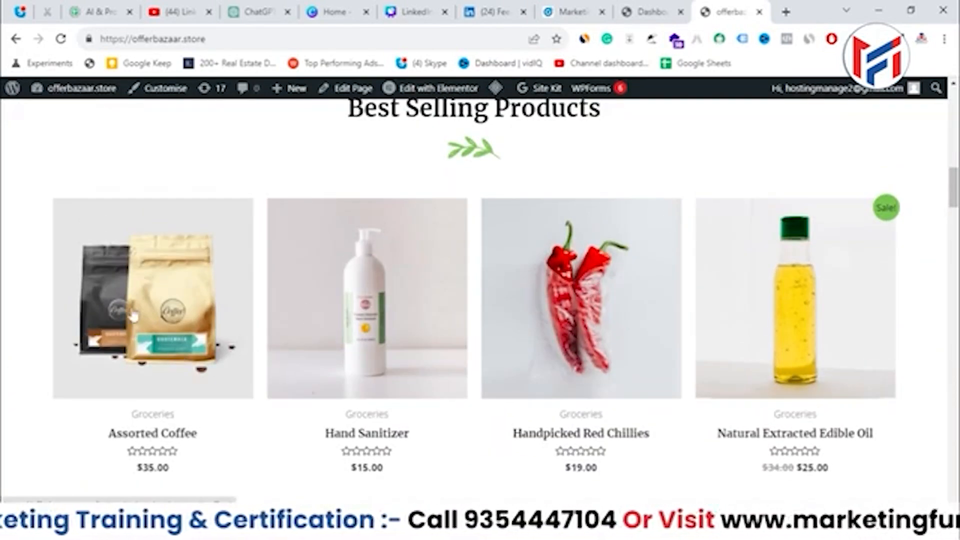
left_click(159, 311)
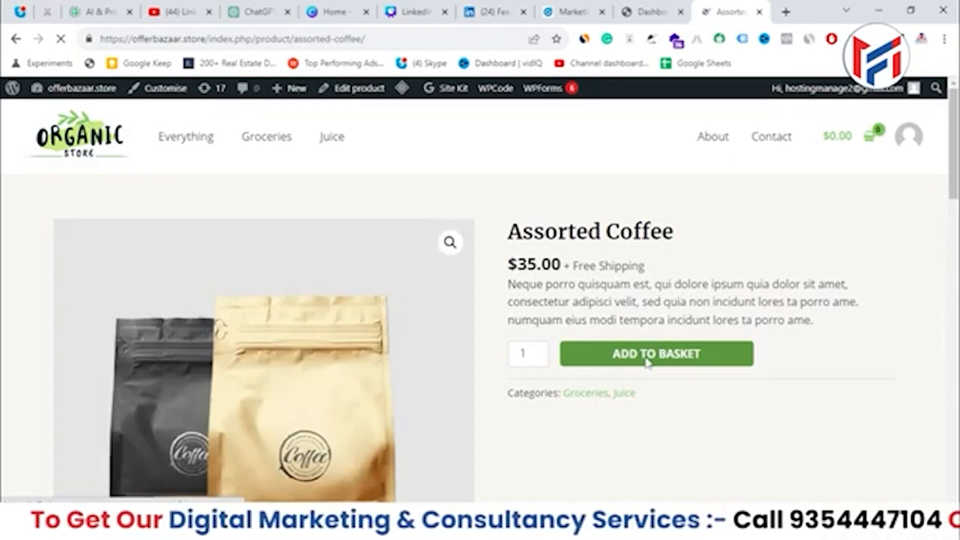
left_click(648, 355)
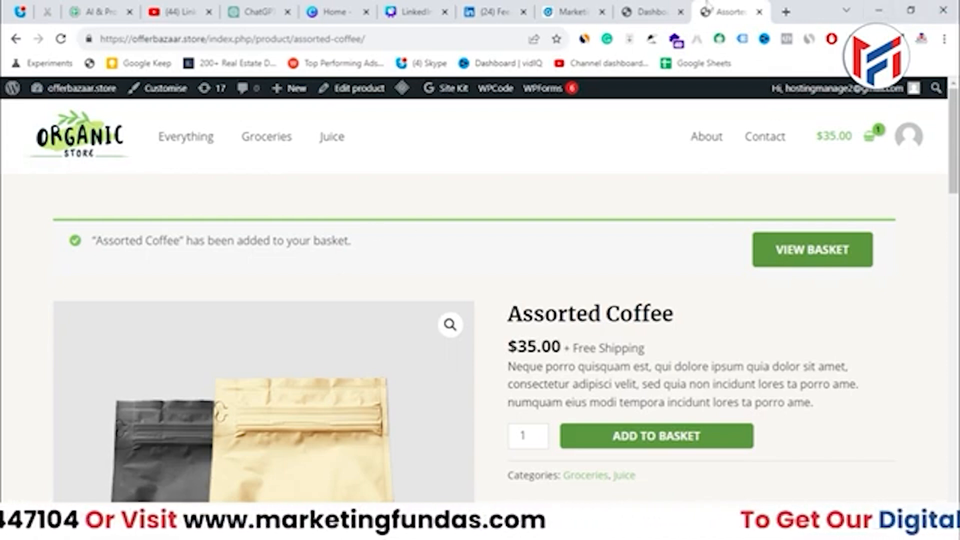
Return to LinkedIn Campaign Manager and name the website tag conversion "Thank You page"
left_click(583, 7)
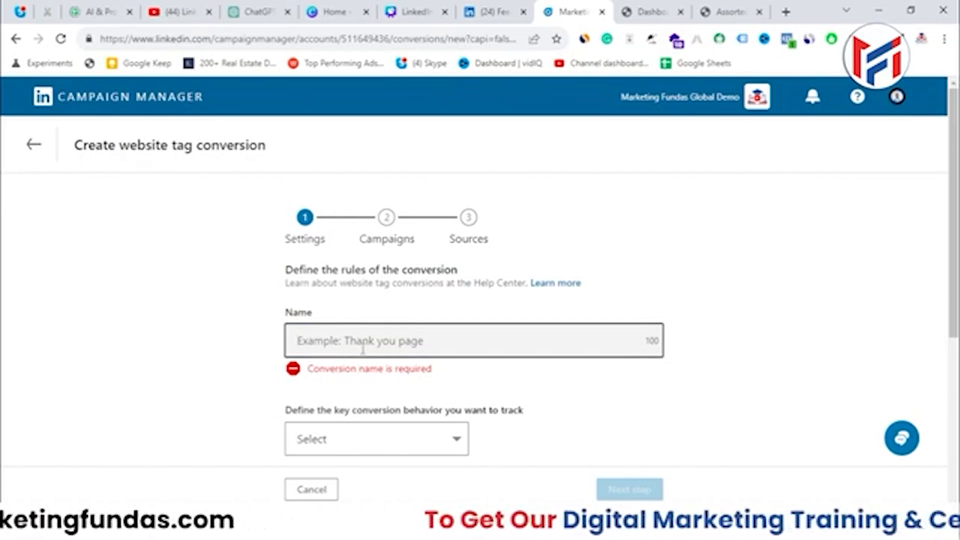
type("Thank")
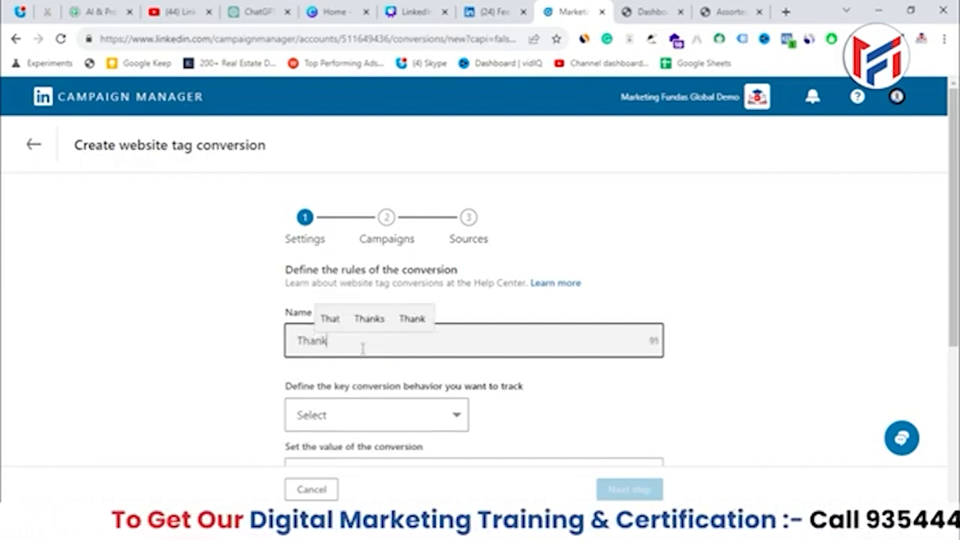
type(" You page")
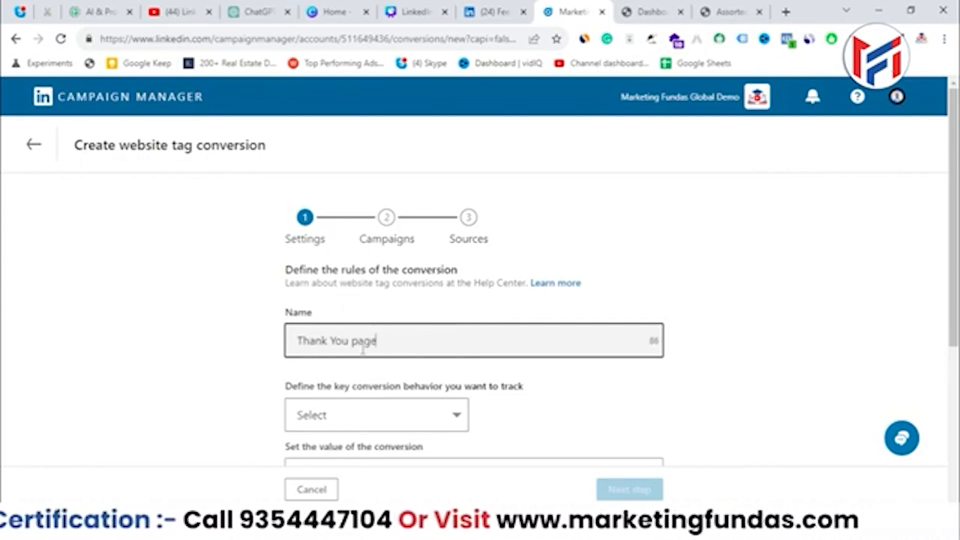
Examine the list of key conversion behaviors that the new conversion can track
scroll(260, 332, "down", 2)
left_click_drag(284, 316, 550, 322)
scroll(555, 328, "down", 1)
scroll(559, 332, "down", 1)
left_click(451, 285)
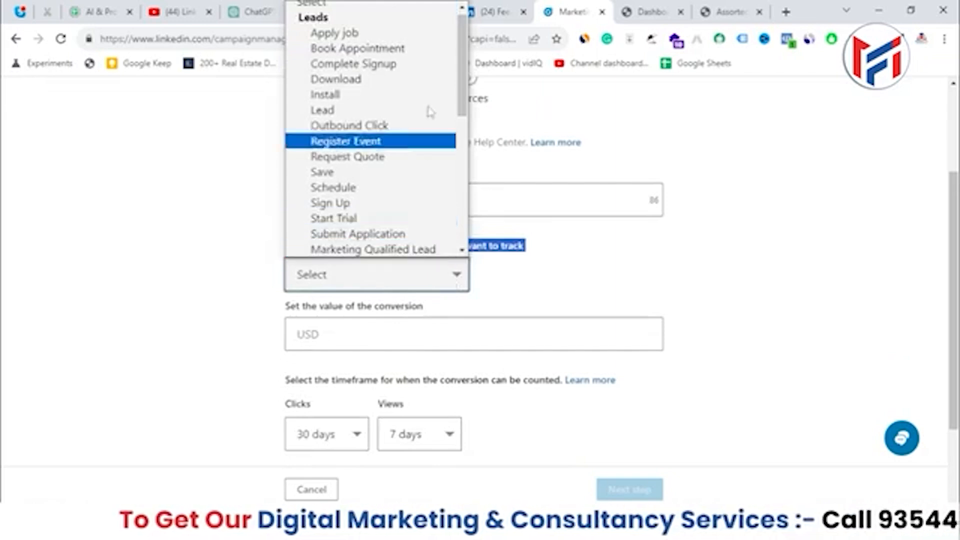
left_click_drag(463, 93, 464, 129)
scroll(400, 184, "up", 3)
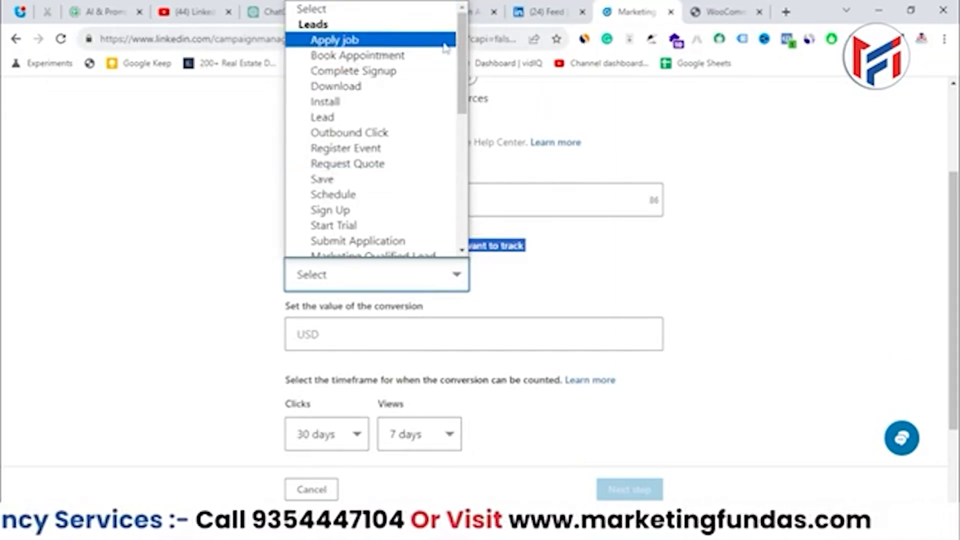
mouse_move(462, 58)
left_mouse_down()
mouse_move(464, 75)
mouse_move(463, 58)
left_mouse_up()
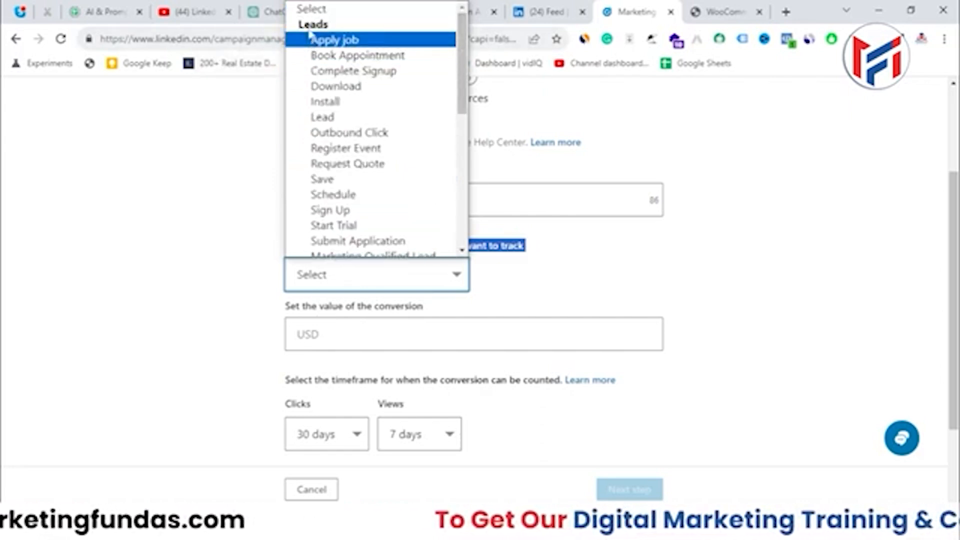
left_click(338, 261)
Review the Leads, Sales and Other behaviors and set the conversion's key behavior to Purchase
left_click(400, 270)
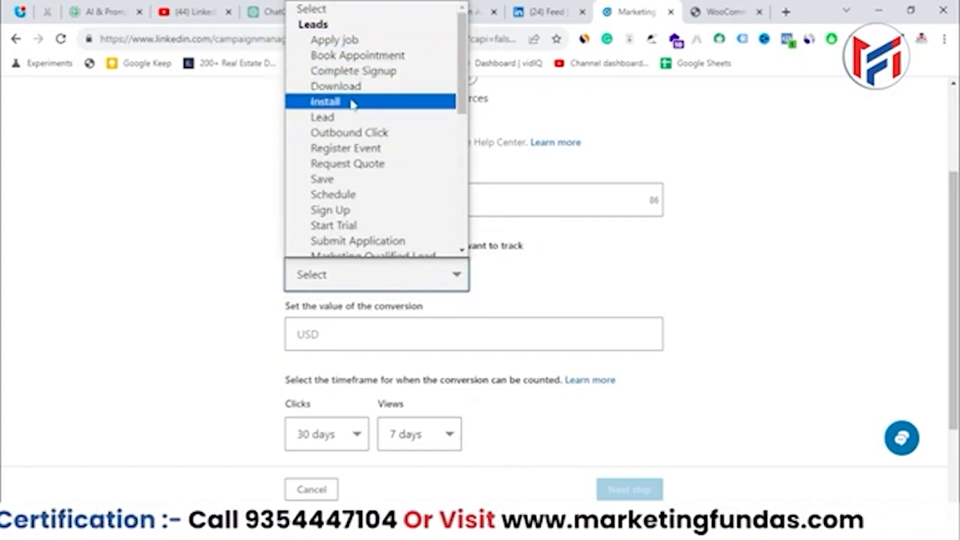
scroll(375, 131, "down", 3)
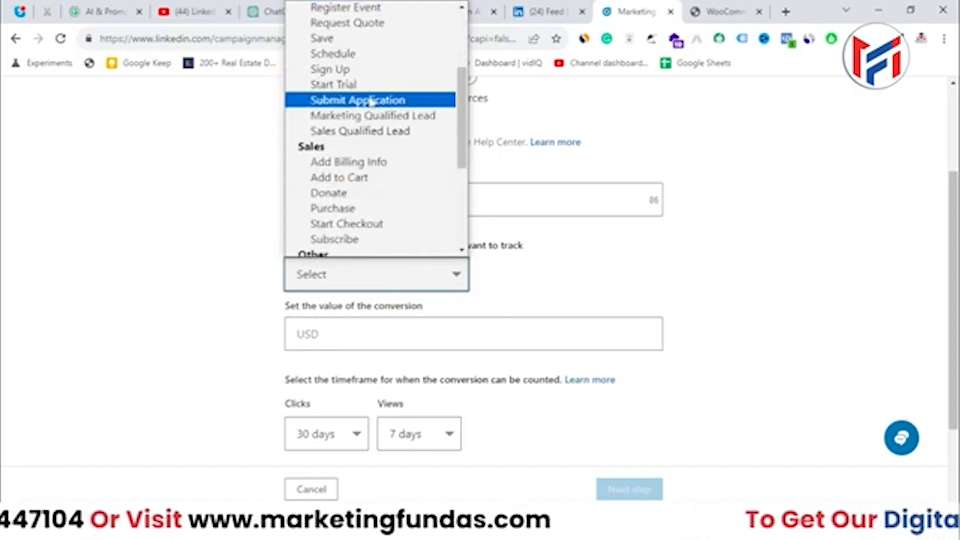
scroll(371, 101, "up", 3)
scroll(350, 115, "down", 5)
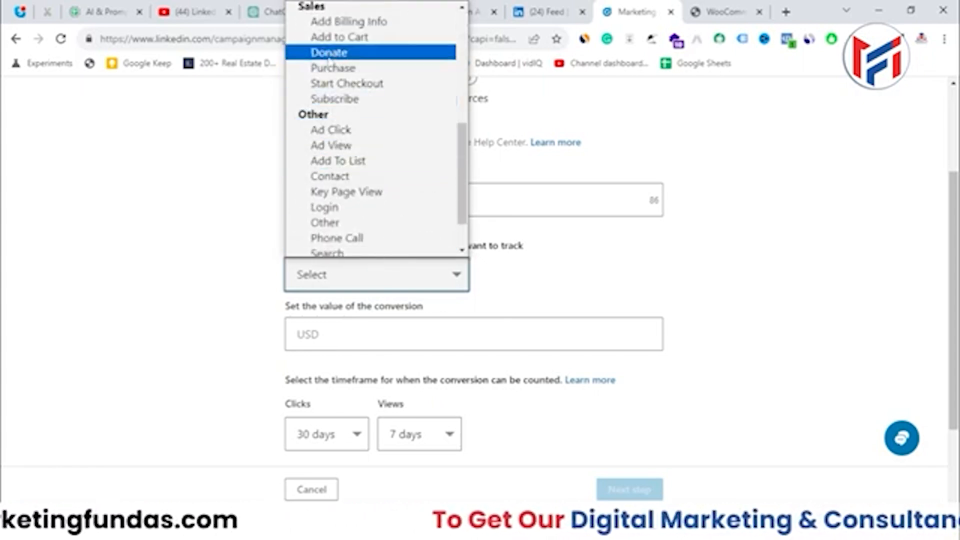
scroll(332, 75, "up", 2)
scroll(332, 80, "down", 3)
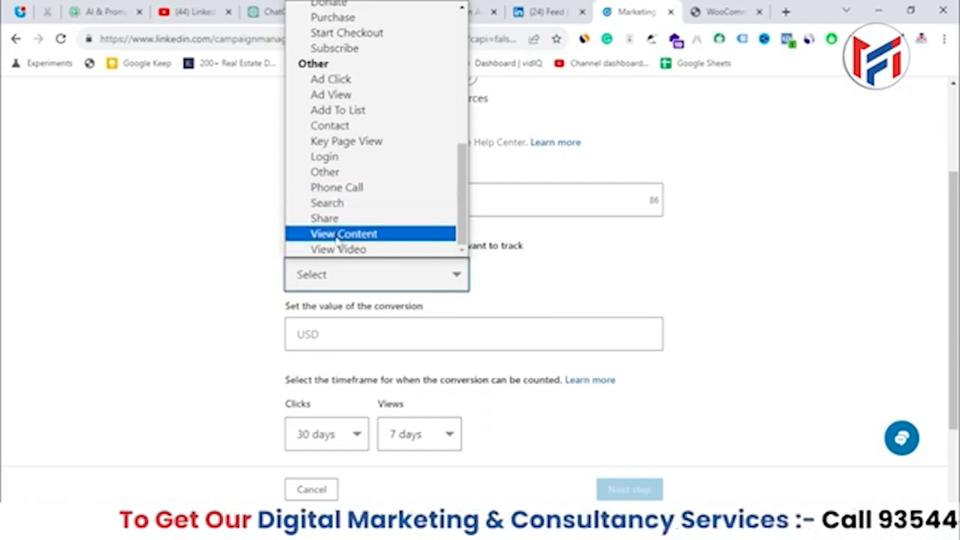
scroll(342, 125, "up", 3)
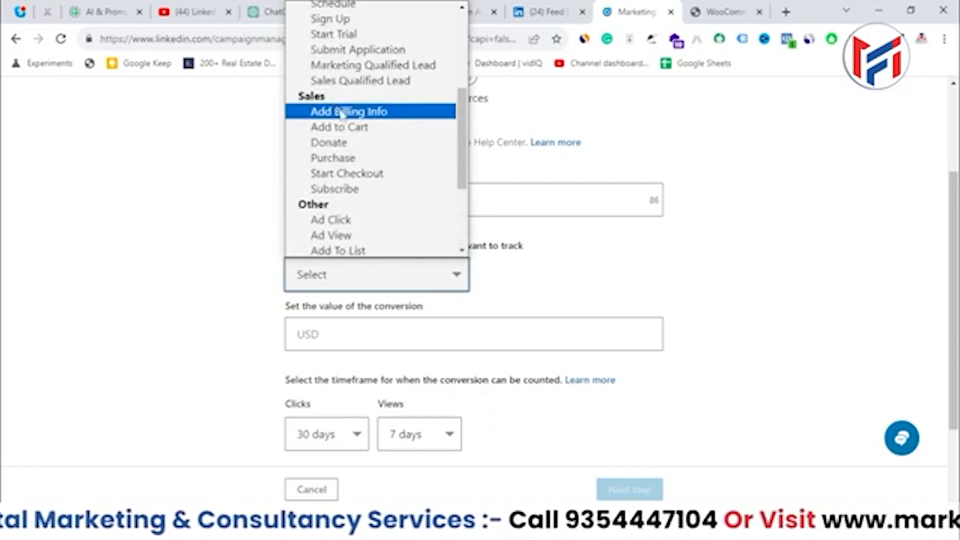
left_click(350, 157)
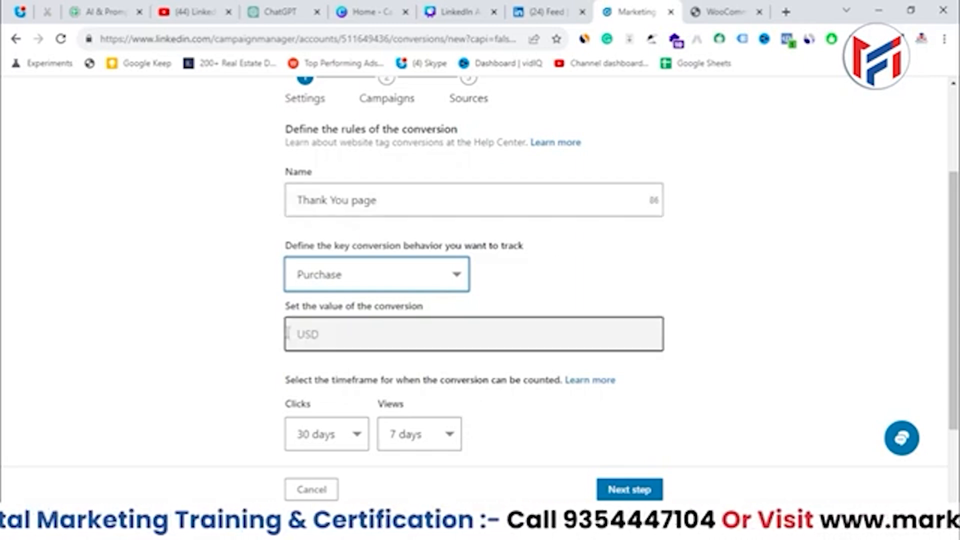
left_click_drag(284, 306, 430, 306)
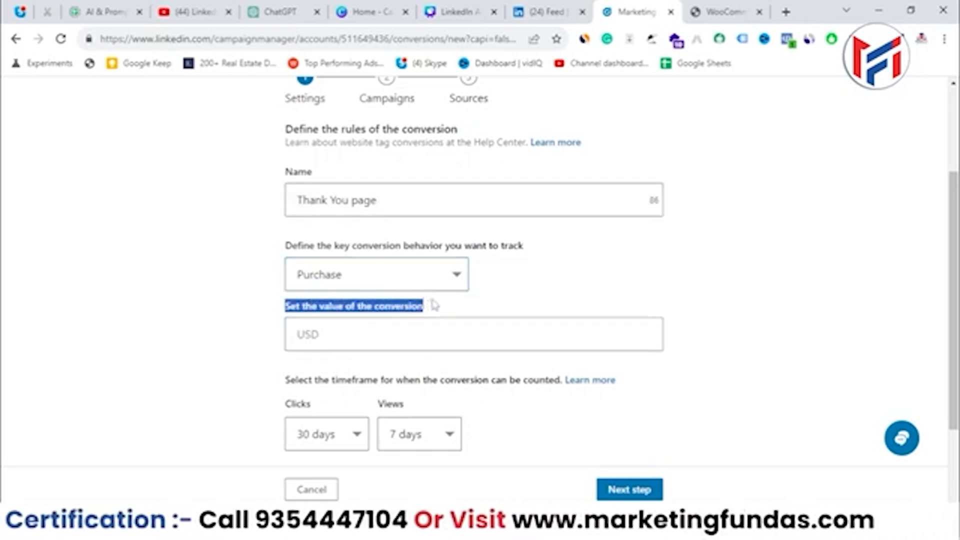
left_click(440, 329)
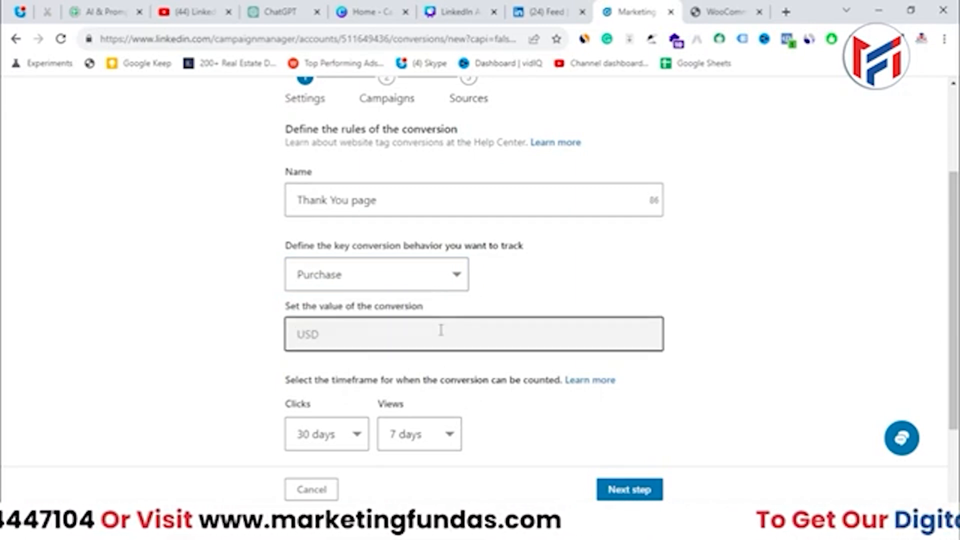
type("**")
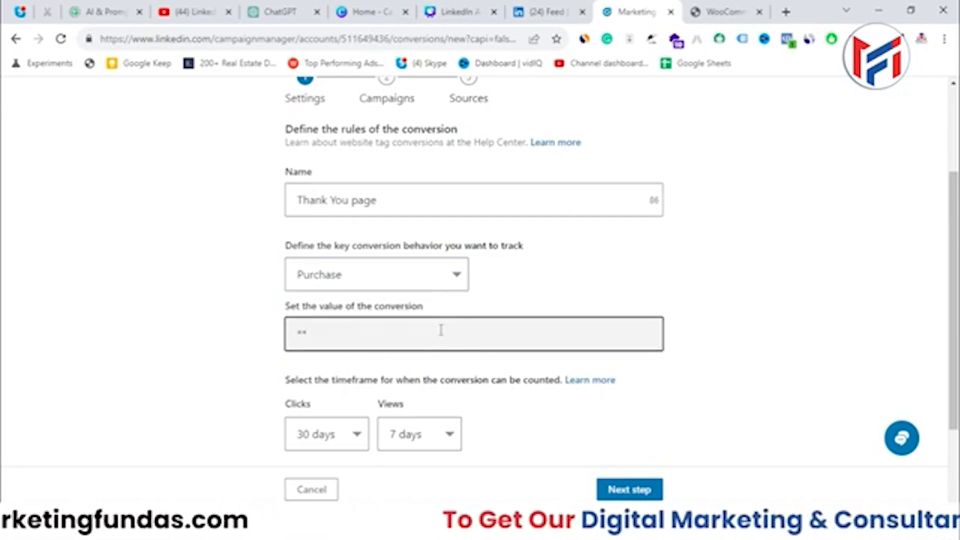
key("BackSpace")
key("BackSpace")
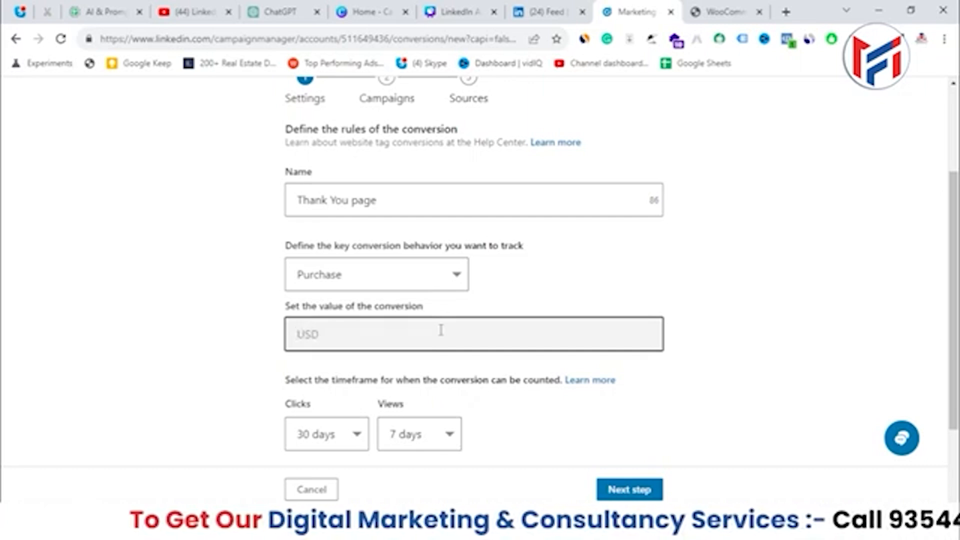
Switch to the offerbazaar.store site, open its homepage and look at the prices of the best selling products
left_click(715, 10)
mouse_move(70, 90)
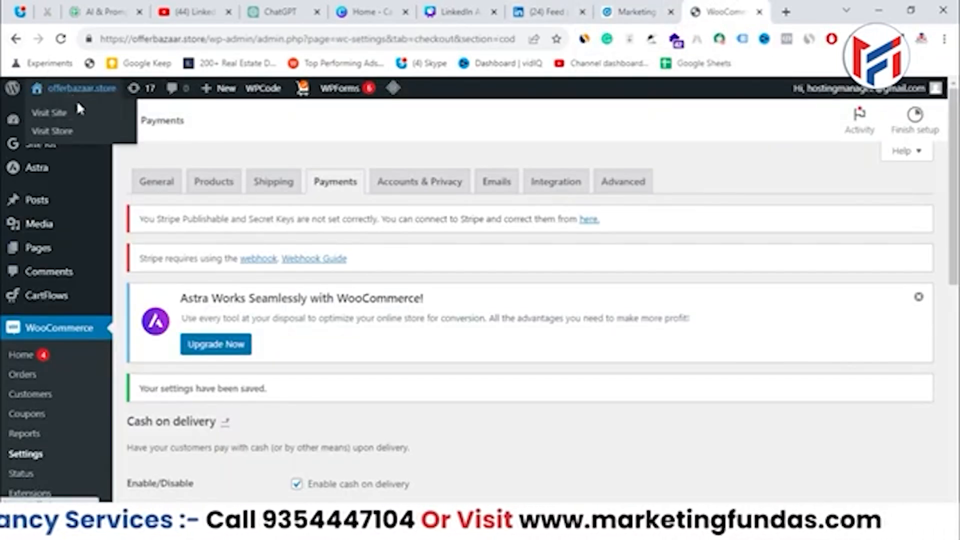
left_click(85, 120)
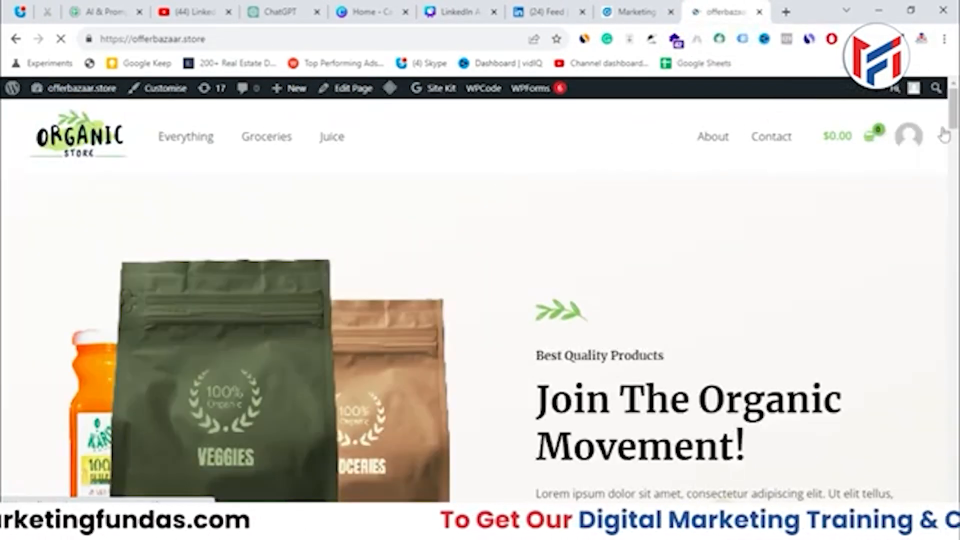
scroll(598, 159, "down", 3)
scroll(475, 290, "down", 5)
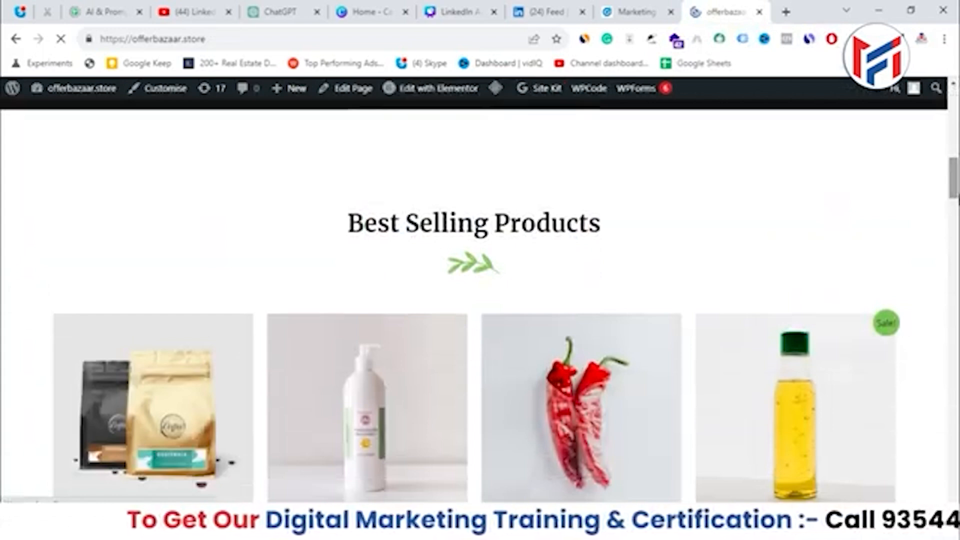
scroll(440, 160, "down", 4)
left_click(444, 156)
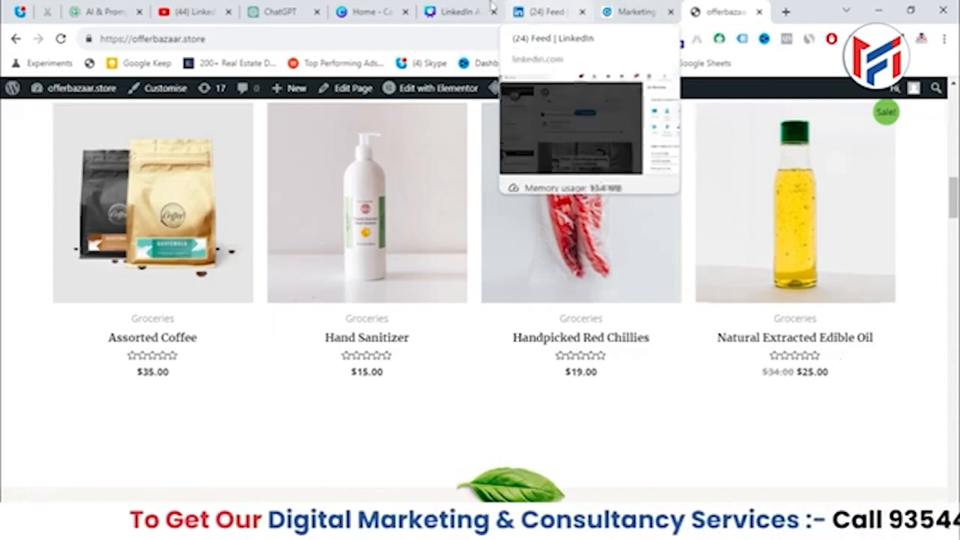
Return to Campaign Manager, set the value of the conversion to $1.00 and briefly revisit the store's homepage
left_click(628, 9)
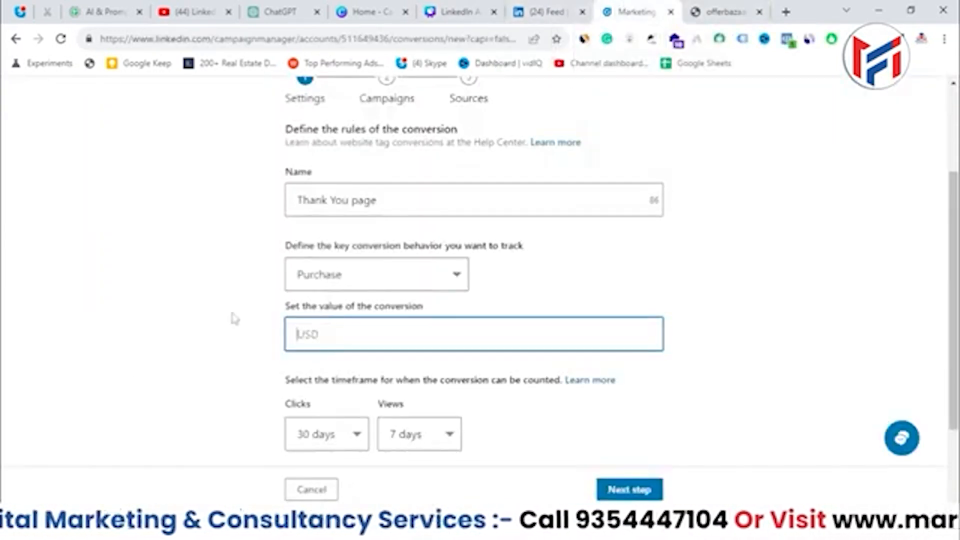
left_click(233, 346)
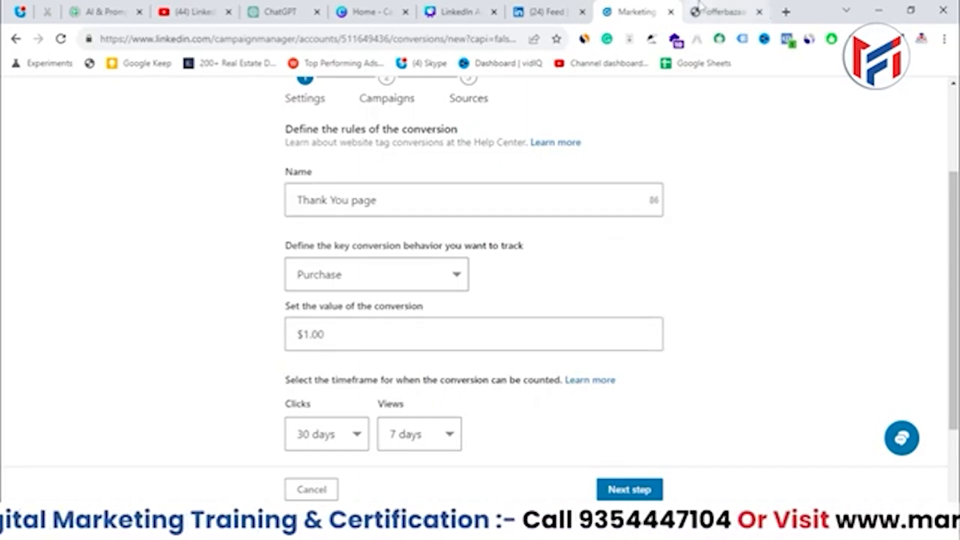
left_click(700, 7)
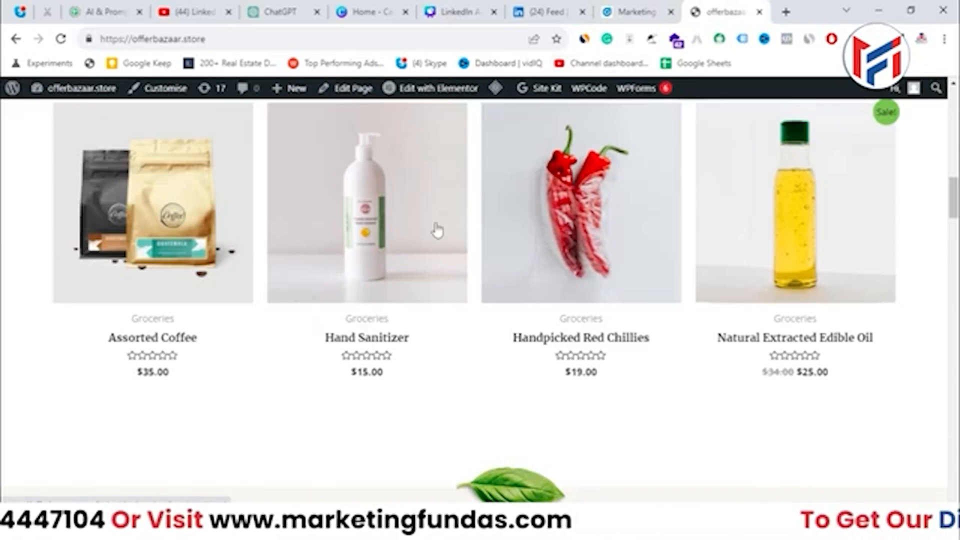
scroll(437, 230, "up", 10)
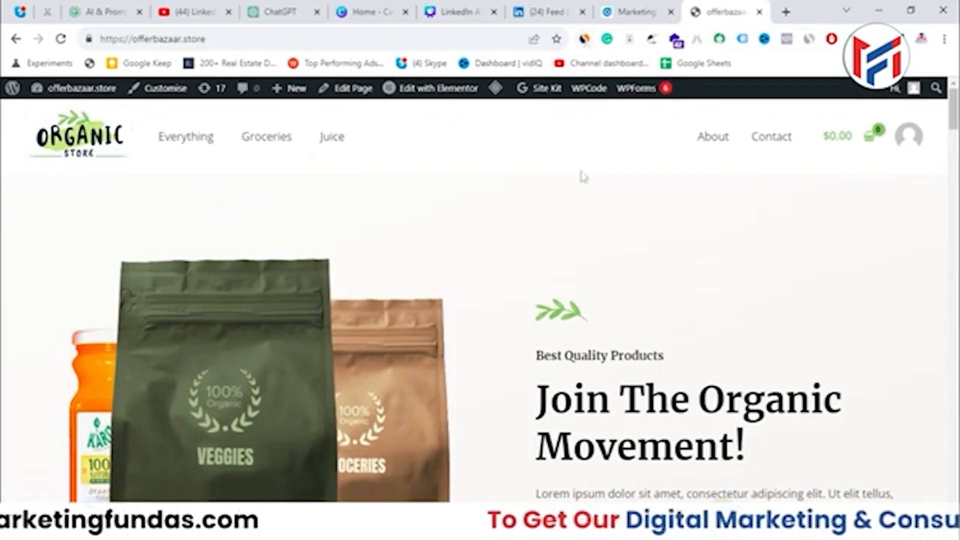
left_click(639, 12)
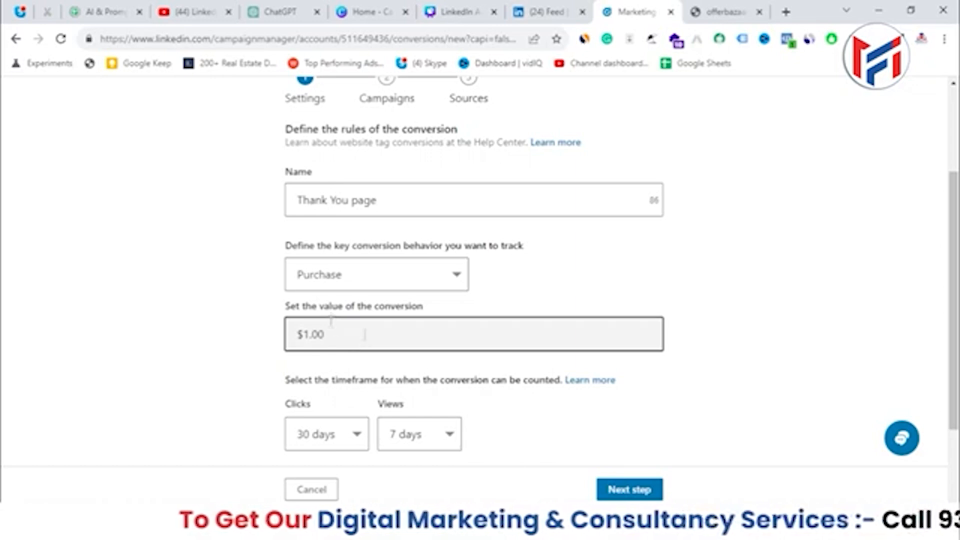
Set the timeframe for counting the conversion to 30 days for clicks and 7 days for views
scroll(280, 350, "down", 2)
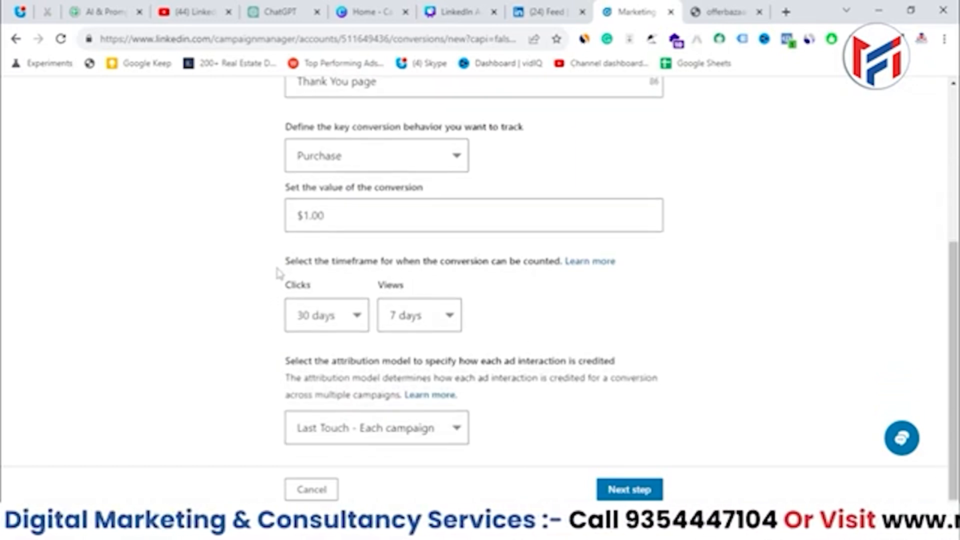
left_click_drag(279, 273, 427, 272)
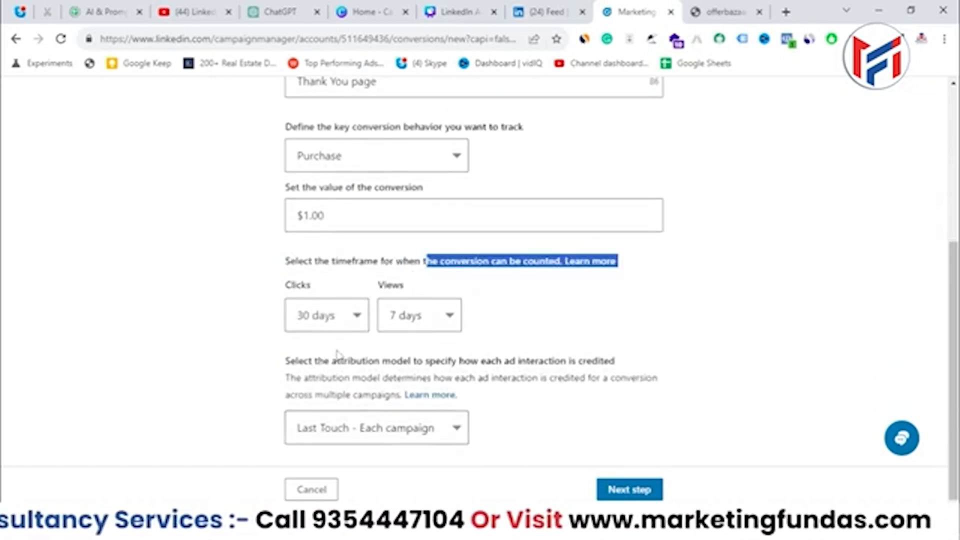
left_click(192, 352)
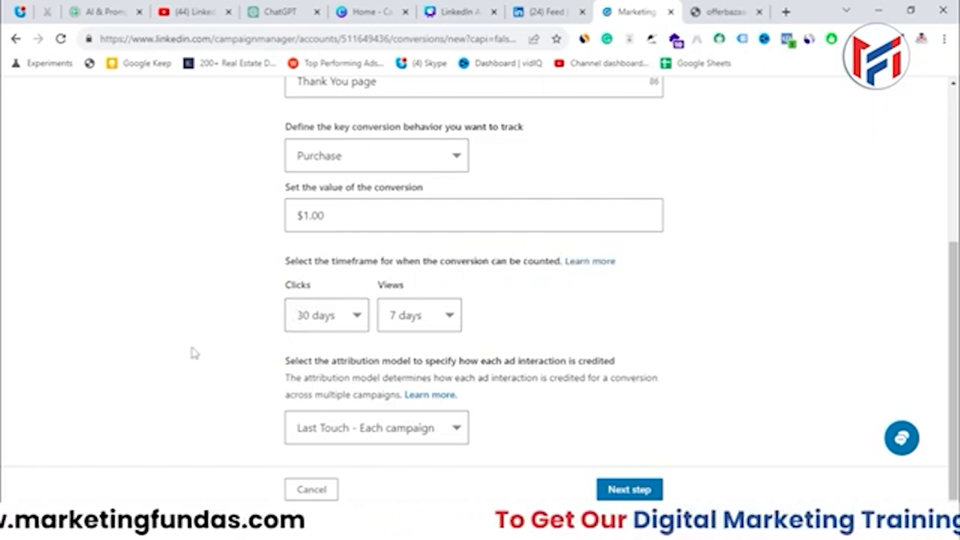
left_click(352, 318)
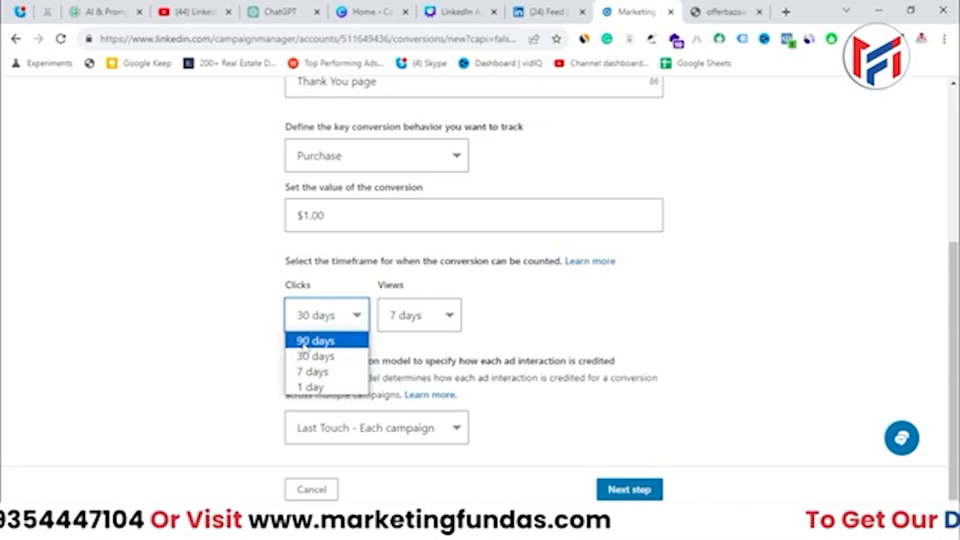
left_click(310, 356)
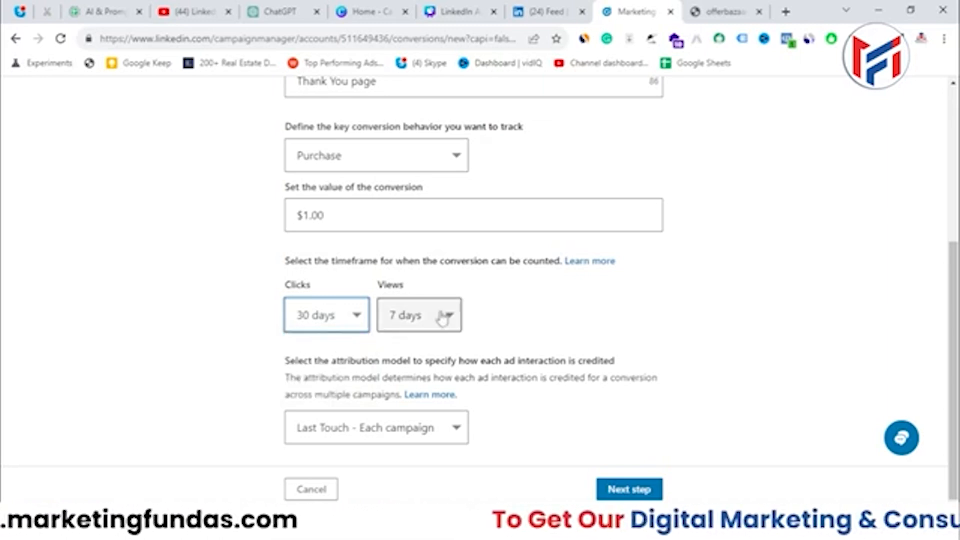
left_click(439, 317)
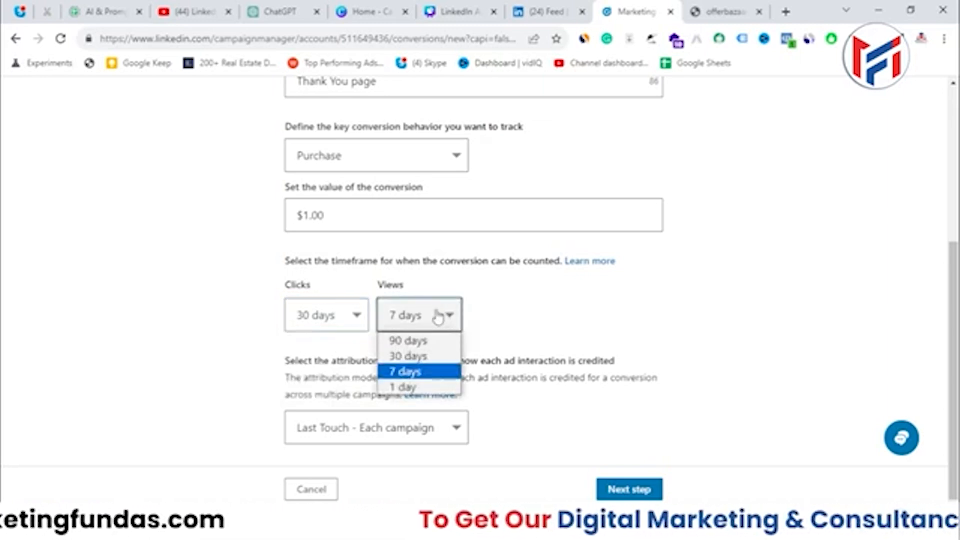
left_click(408, 372)
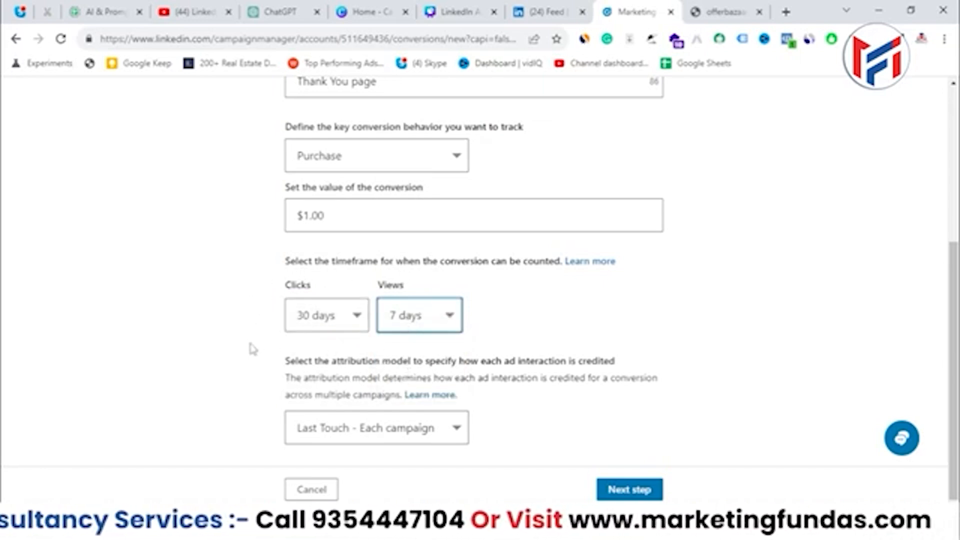
Set the conversion's attribution model to Last Touch - Each campaign
left_click_drag(276, 366, 384, 364)
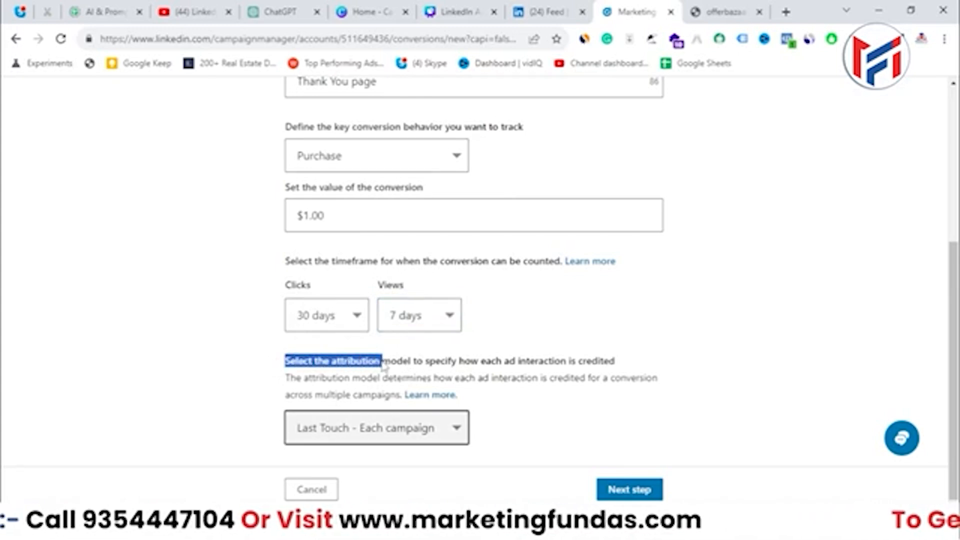
left_click(273, 400)
left_click(368, 431)
left_click(481, 444)
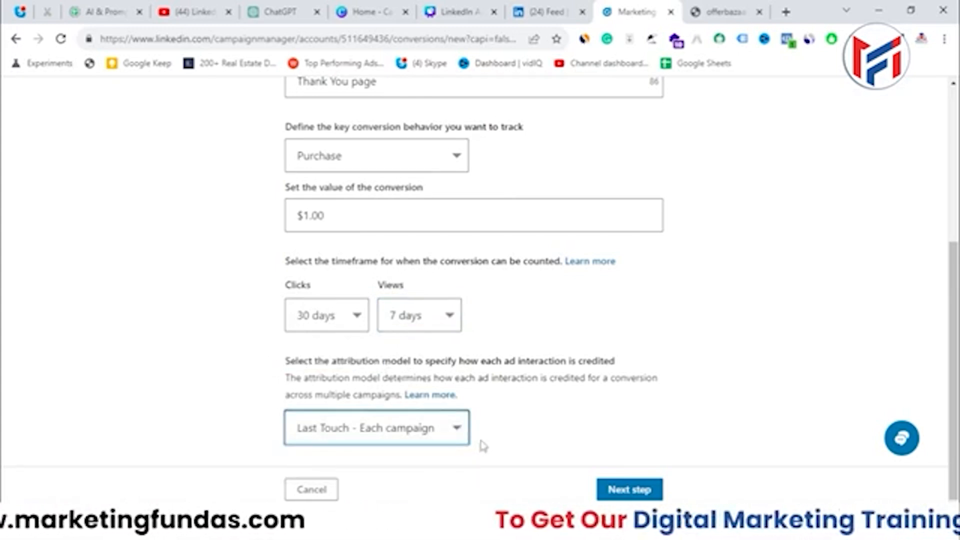
left_click(465, 435)
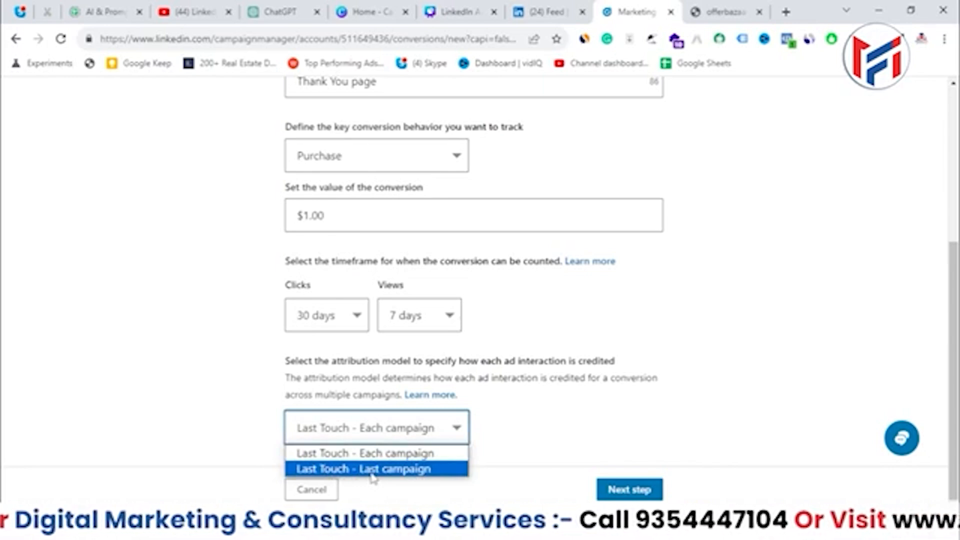
left_click(383, 453)
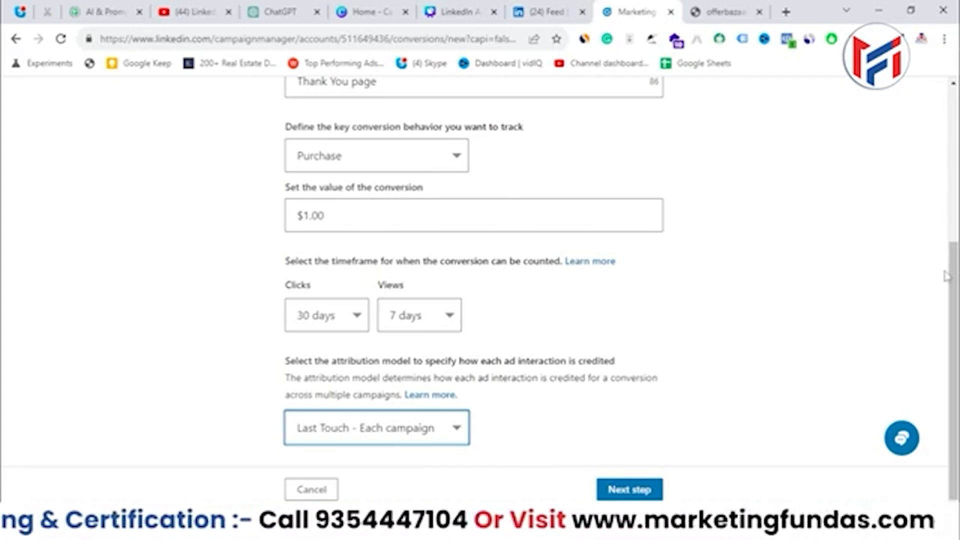
Review the conversion's settings and continue to the Campaigns stage
scroll(795, 327, "up", 1)
scroll(750, 312, "up", 4)
scroll(665, 307, "down", 4)
left_click(630, 490)
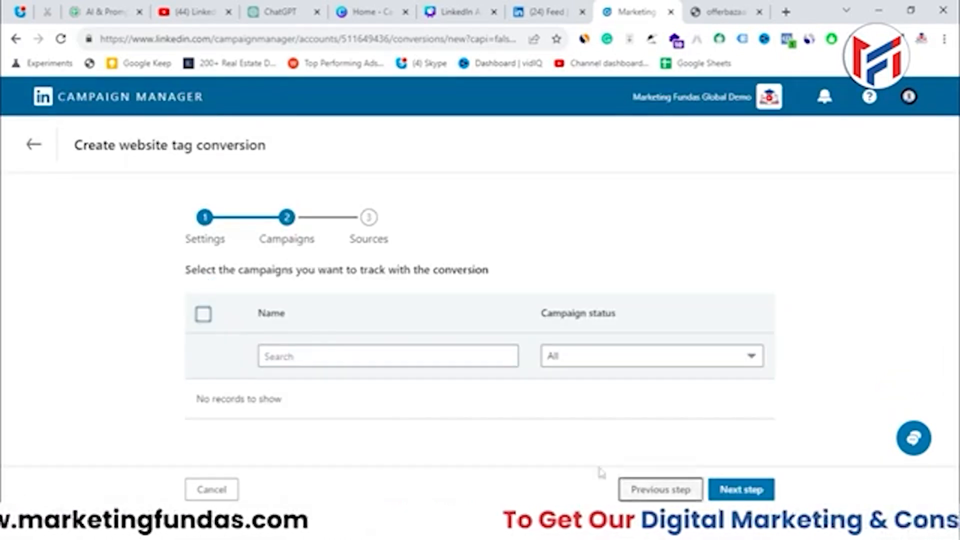
Read the instruction about selecting the campaigns to track with the conversion
left_click_drag(185, 270, 487, 286)
left_click(200, 271)
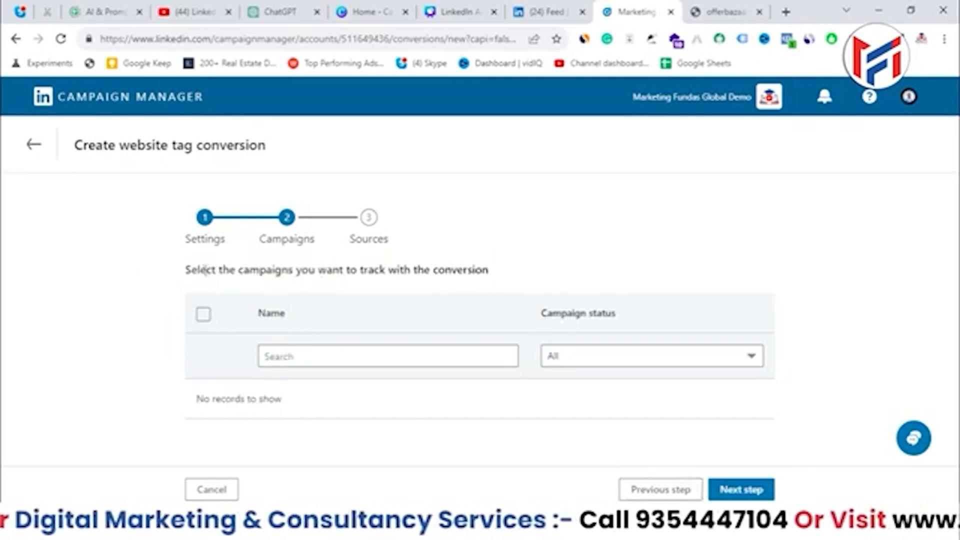
left_click_drag(186, 269, 198, 270)
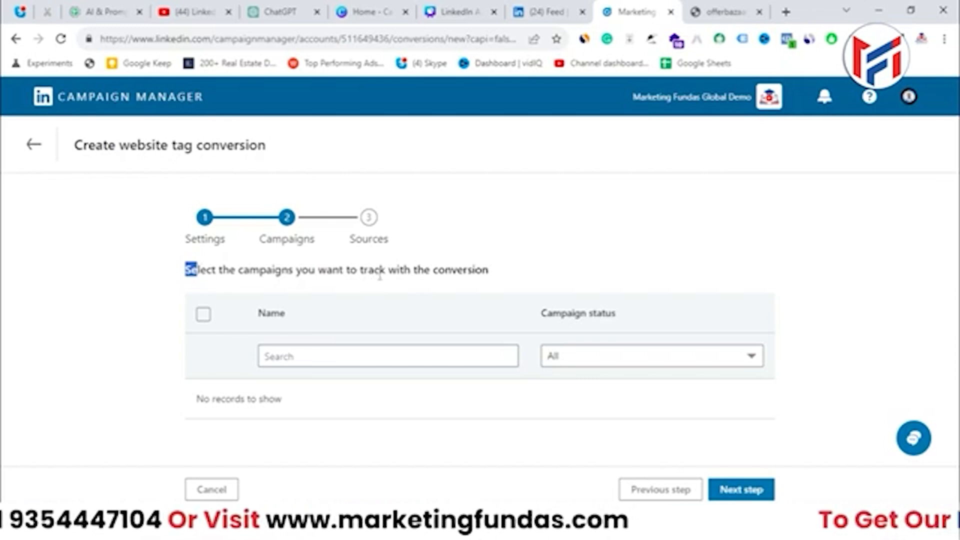
left_click_drag(387, 271, 491, 286)
left_click(513, 274)
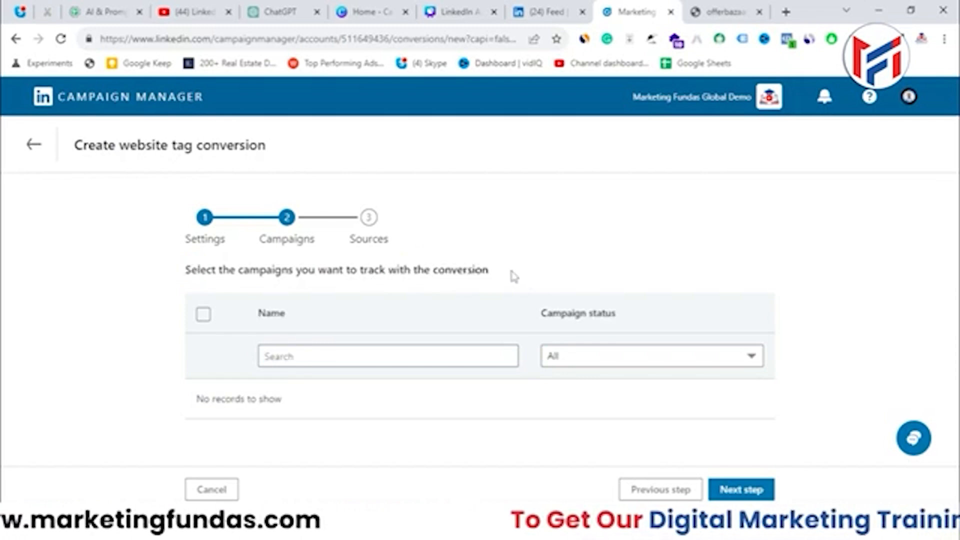
left_click_drag(512, 273, 184, 222)
left_click(93, 206)
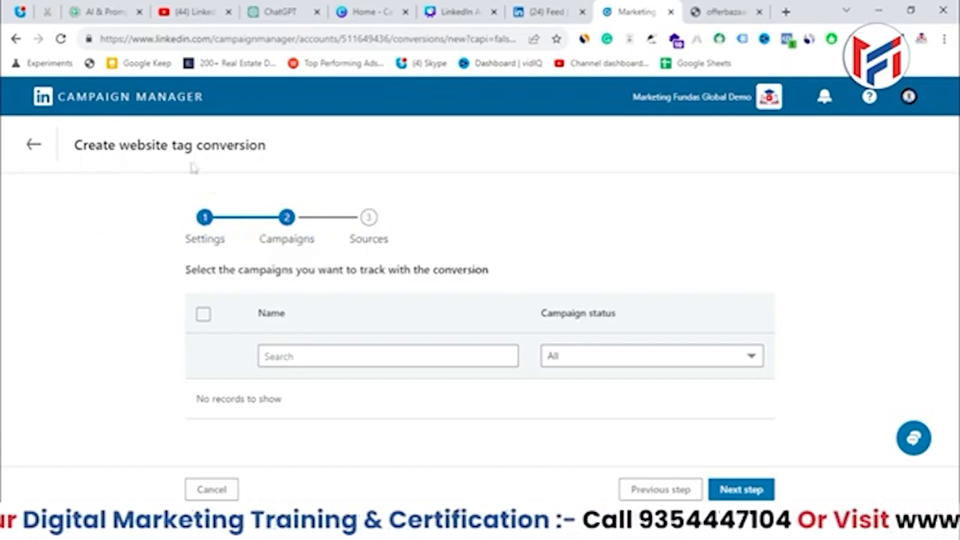
Try filtering the campaigns by the name "ddf", look through the campaign status options and clear the name filter
left_click(408, 357)
type("ddf")
left_click(613, 361)
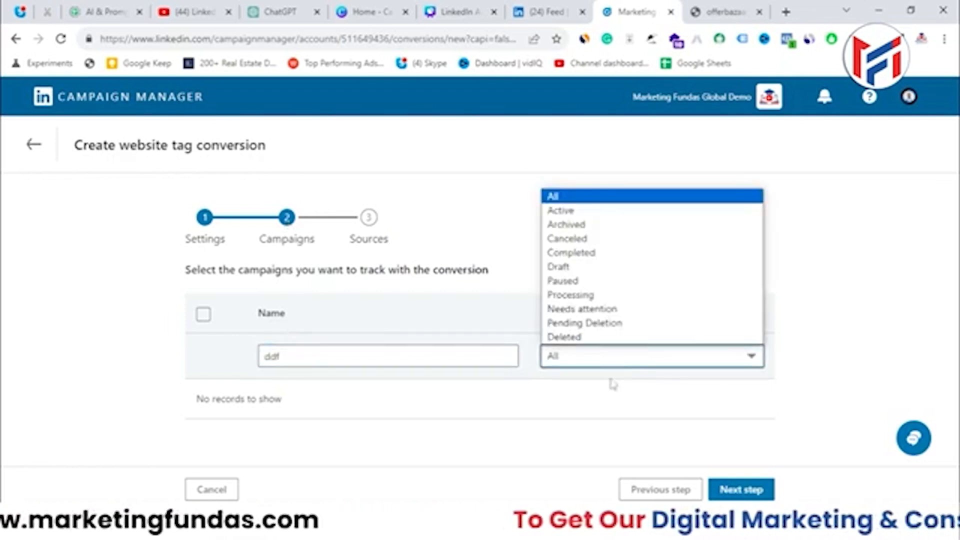
left_click(508, 243)
left_click_drag(317, 359, 202, 337)
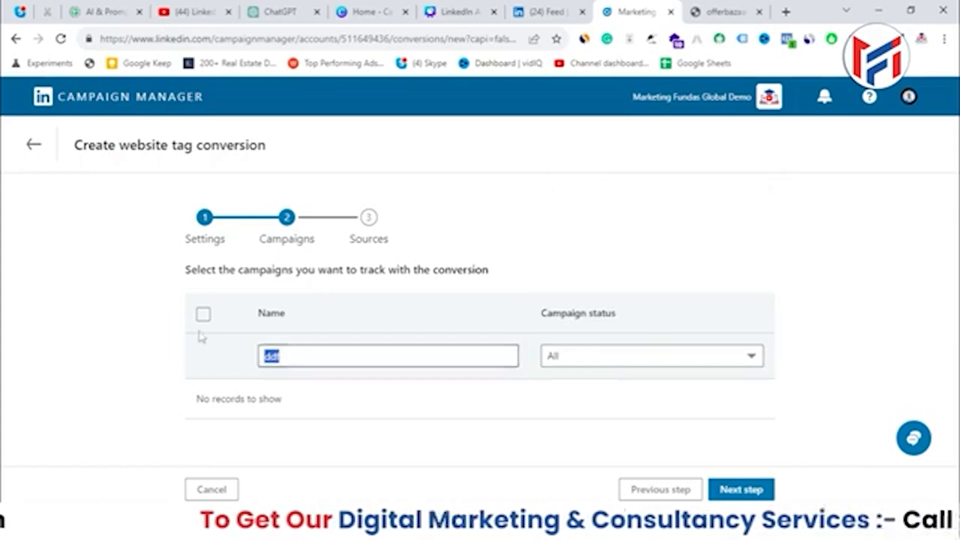
left_click(625, 356)
left_click(383, 347)
double_click(383, 348)
key("BackSpace")
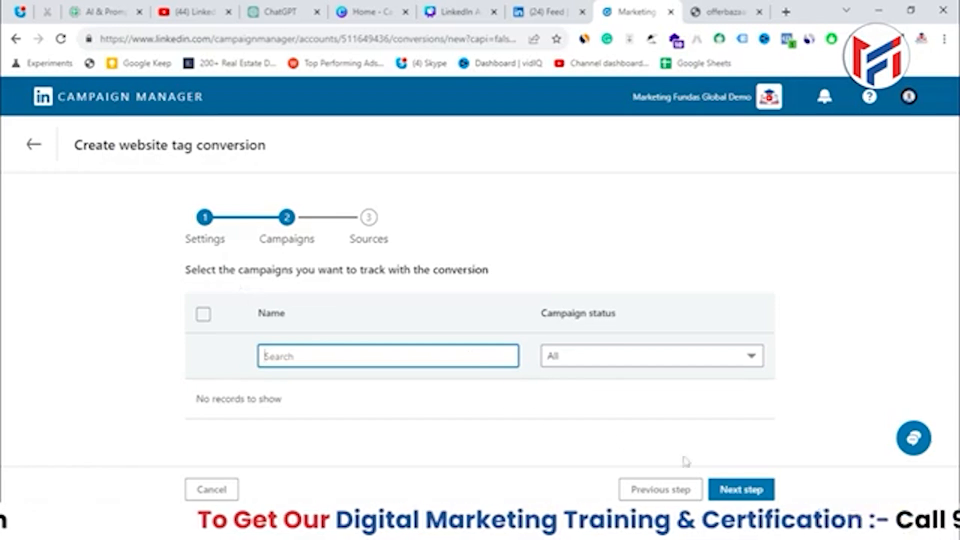
Continue to the Sources stage without selecting a campaign and show the tag manager tracking method
left_click(722, 492)
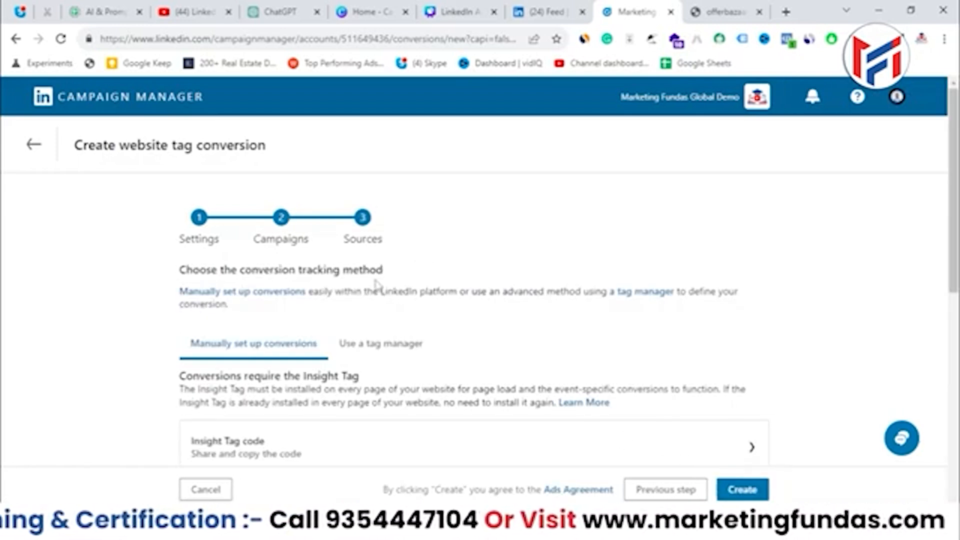
scroll(376, 284, "down", 3)
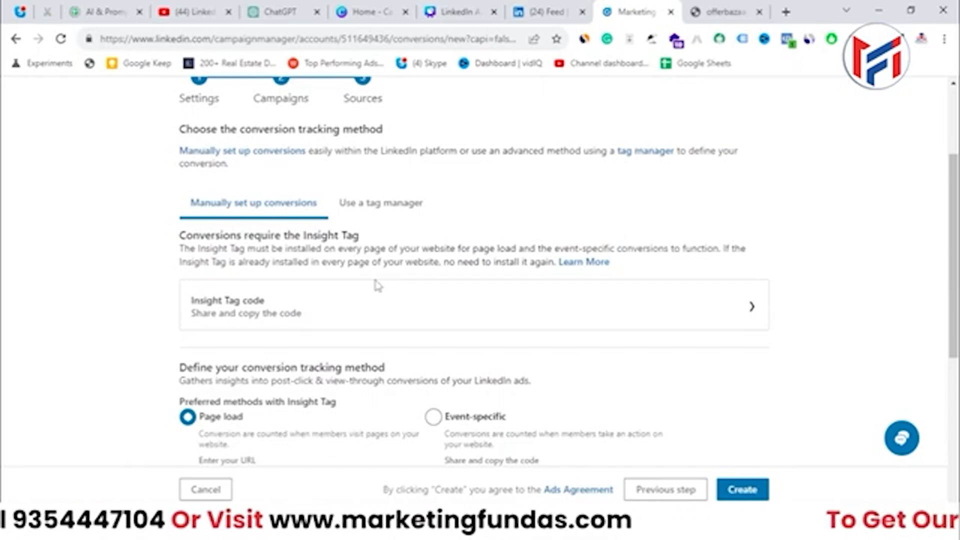
left_click(372, 218)
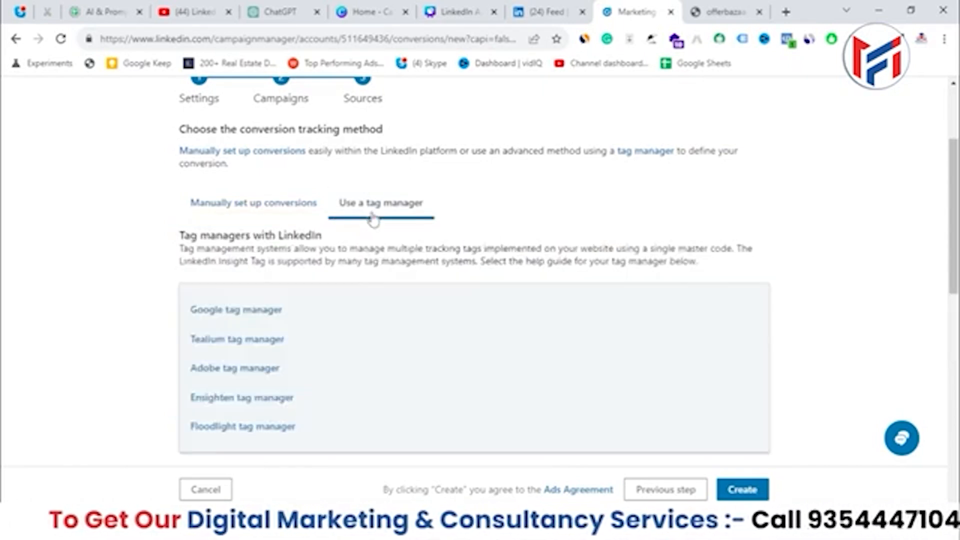
Compare the tag manager options with the manual tracking method and choose to set up the conversion manually
left_click(257, 212)
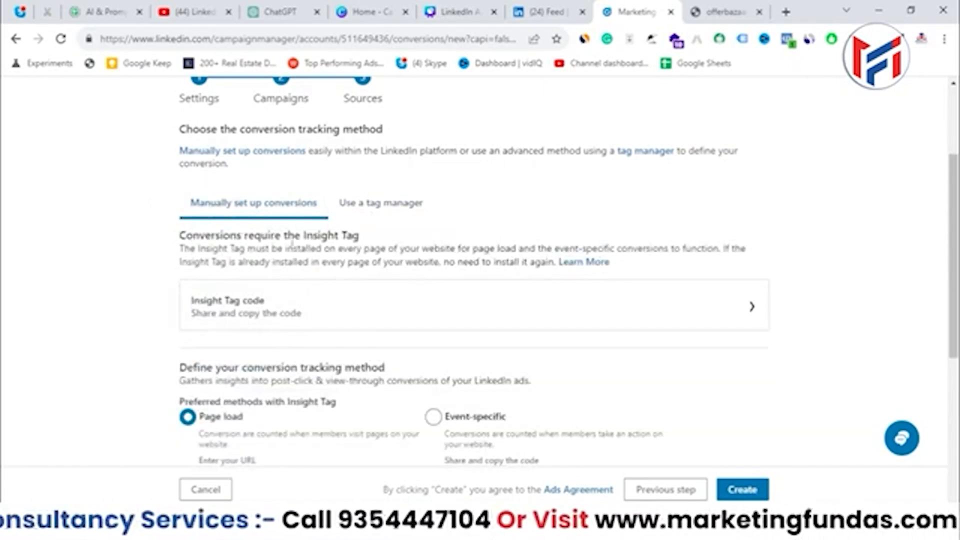
left_click(421, 208)
scroll(316, 322, "down", 1)
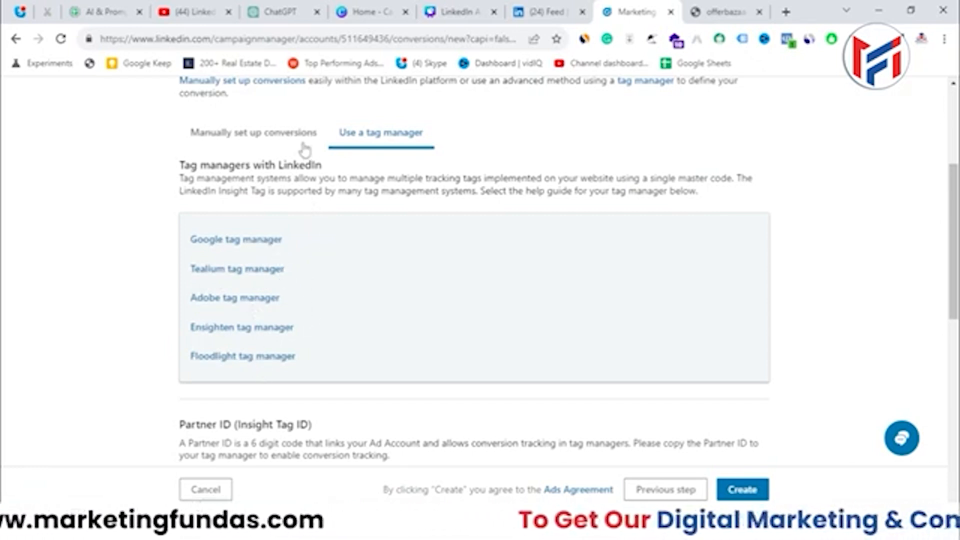
scroll(310, 210, "down", 2)
scroll(313, 225, "down", 1)
scroll(313, 225, "up", 4)
left_click(280, 211)
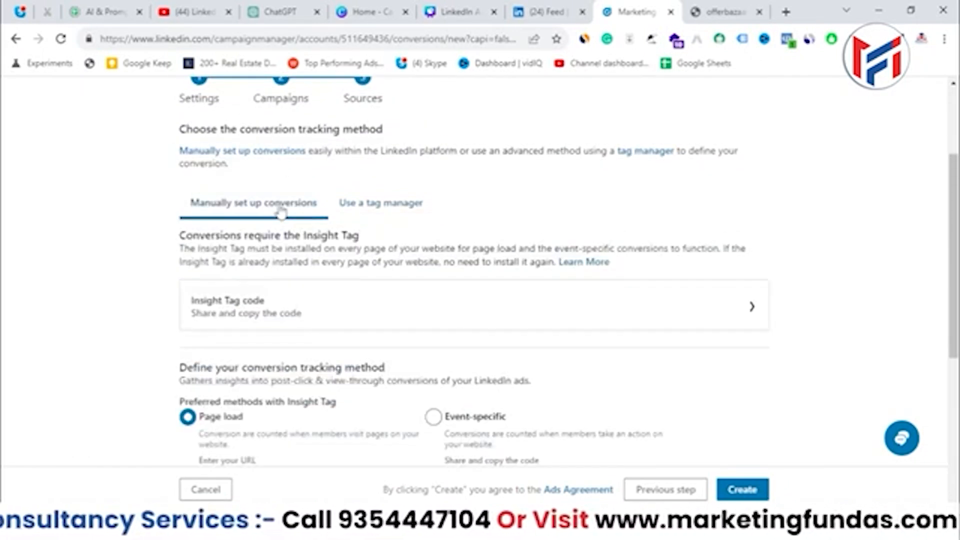
left_click(281, 213)
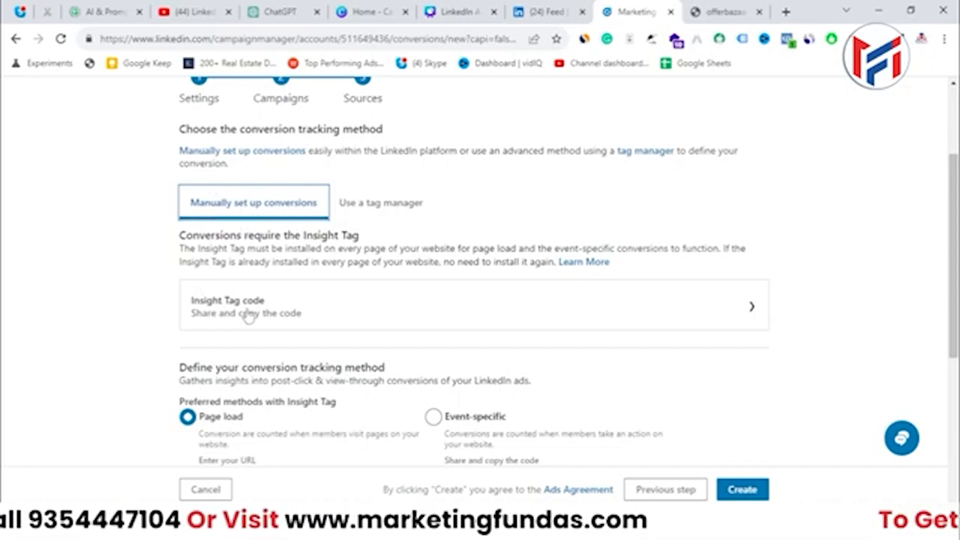
Expand the Insight Tag code section and copy the full tag code
left_click(714, 317)
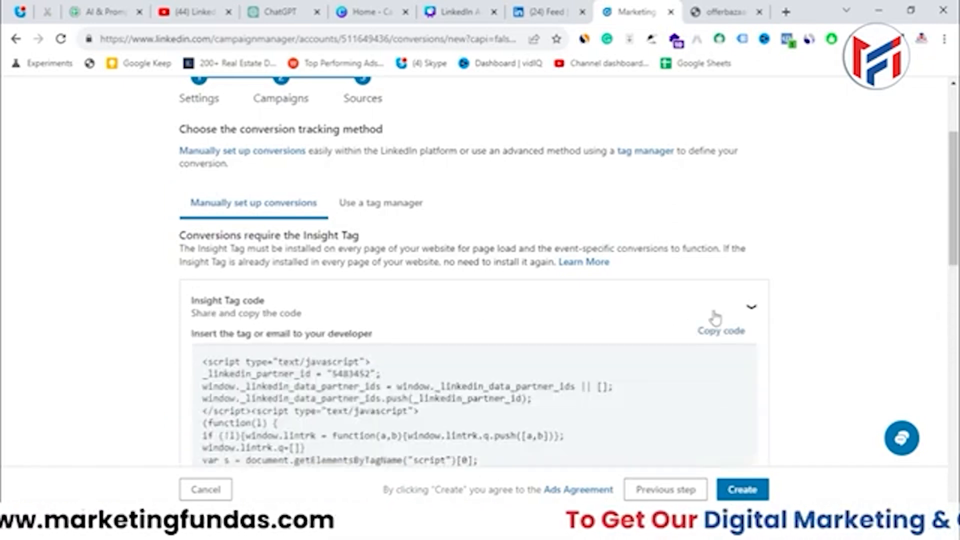
scroll(714, 317, "down", 3)
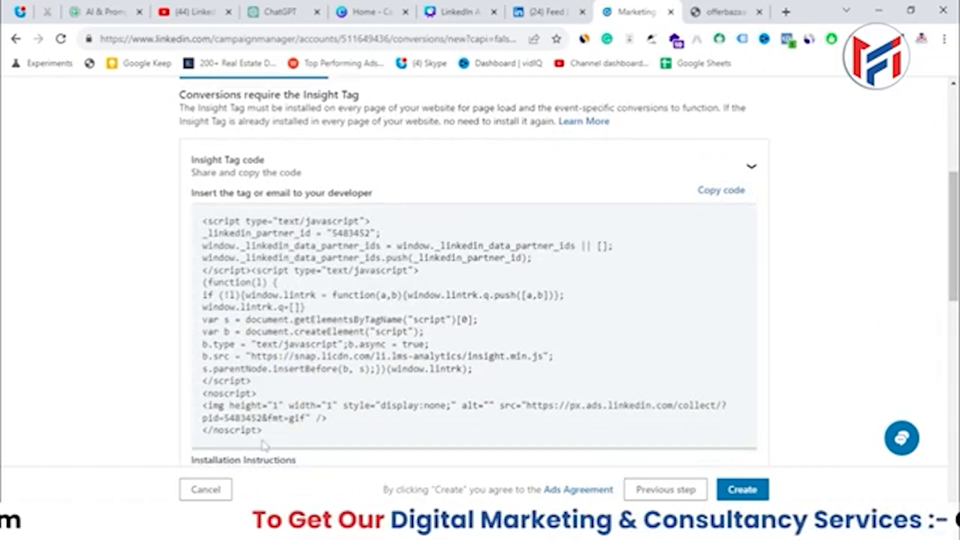
left_click(733, 201)
scroll(833, 250, "down", 3)
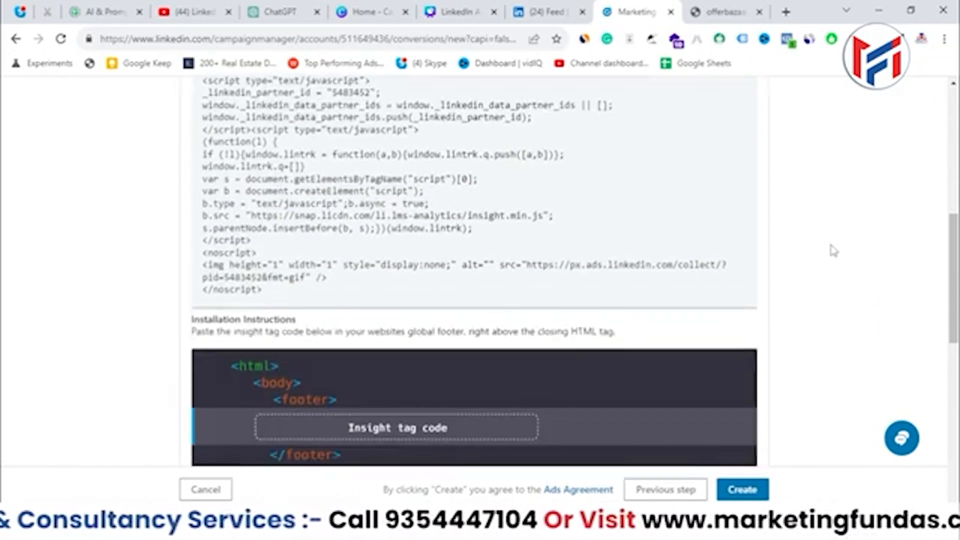
Read the installation instructions on placing the Insight Tag code in the website's global footer, checking the store's homepage in between
scroll(833, 250, "down", 3)
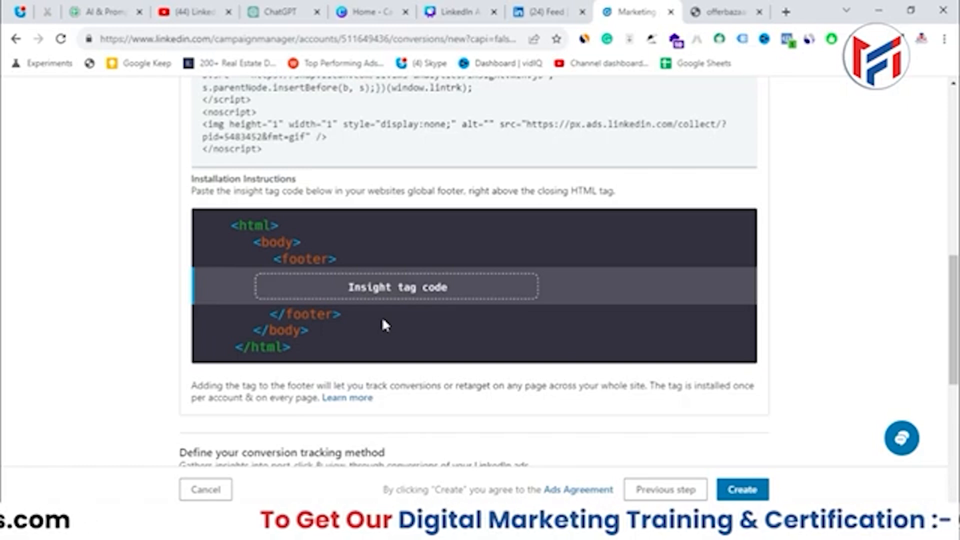
left_click(707, 8)
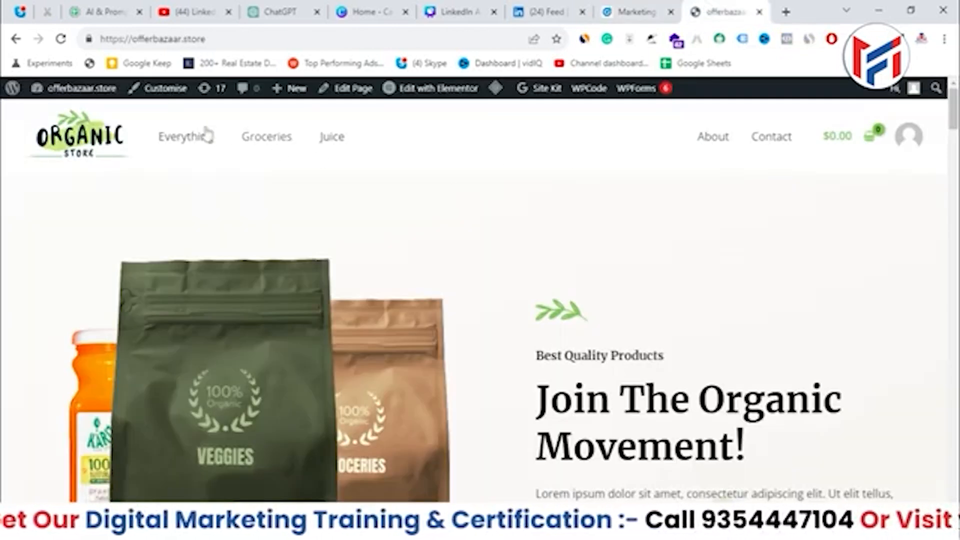
left_click(645, 12)
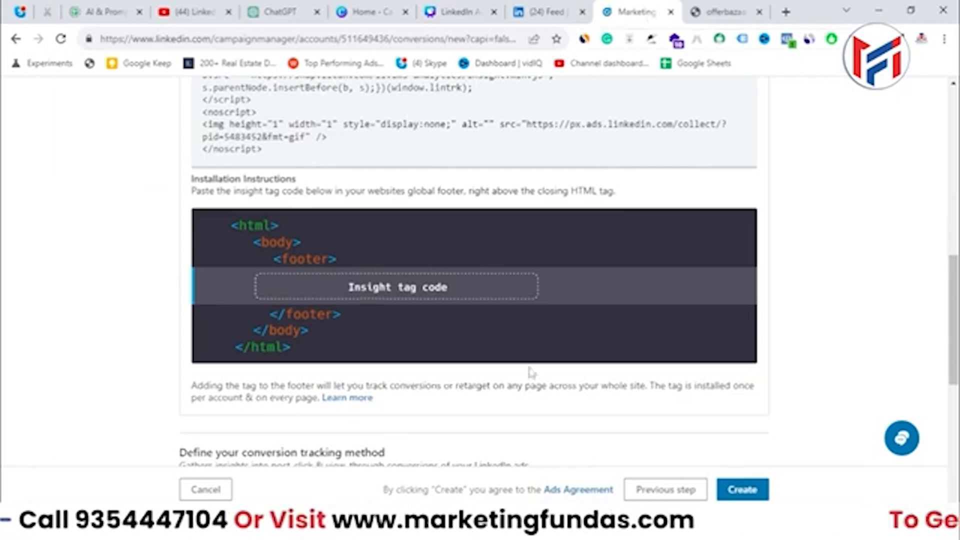
scroll(533, 370, "down", 3)
scroll(530, 371, "up", 4)
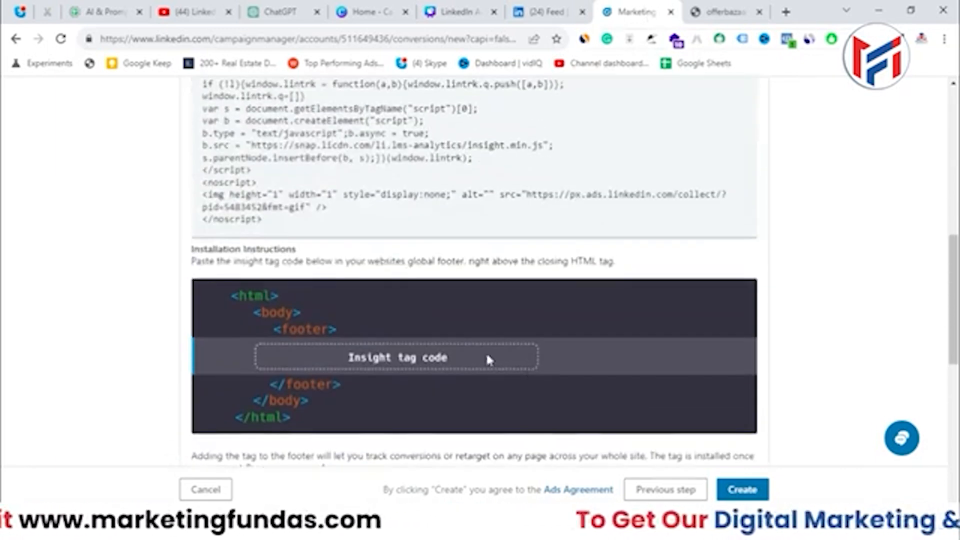
scroll(488, 358, "up", 3)
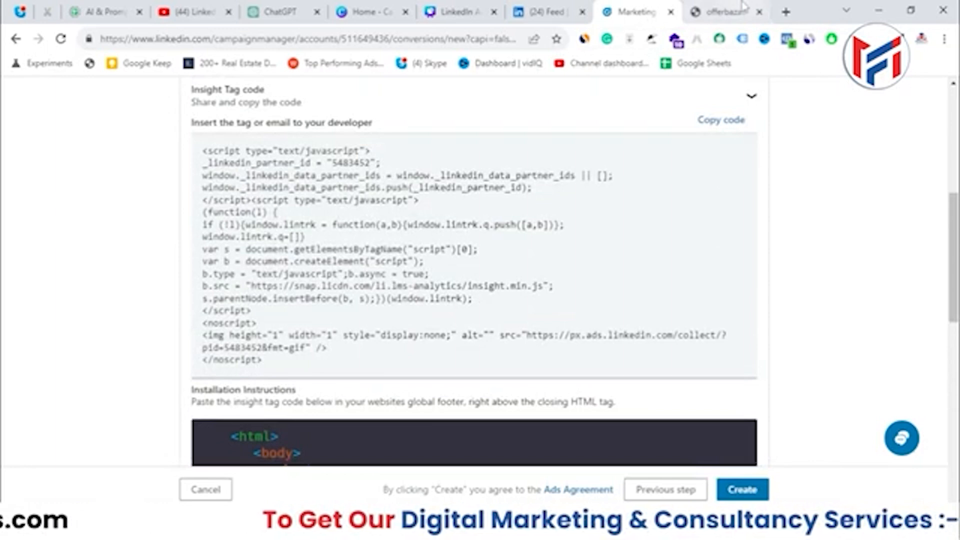
Switch to the offerbazaar.store site and open the theme file editor from its WordPress dashboard
left_click(725, 12)
mouse_move(64, 90)
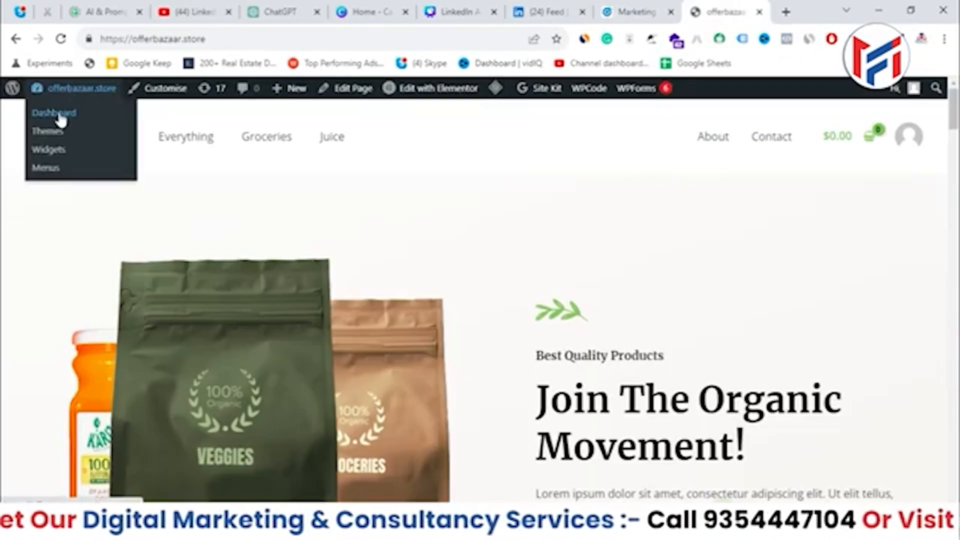
left_click(54, 113)
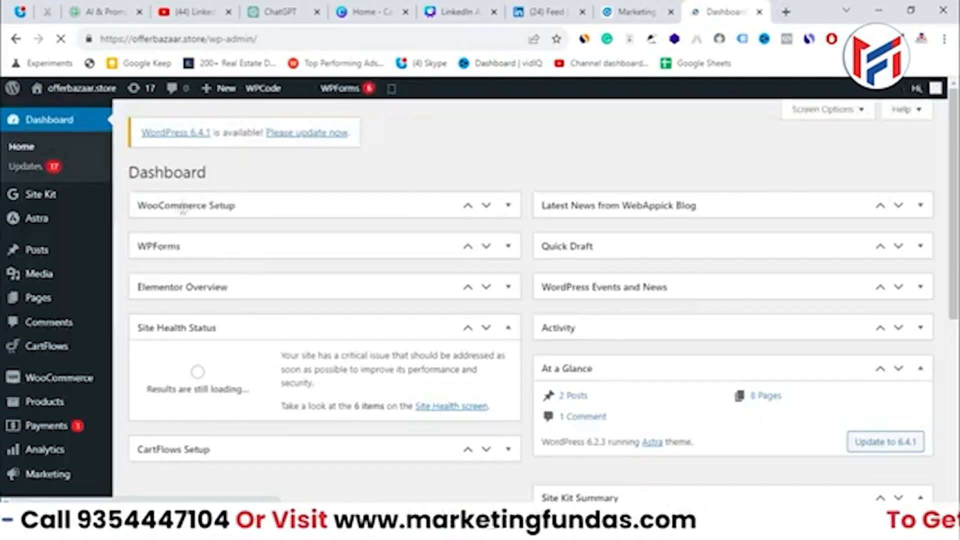
scroll(108, 277, "down", 1)
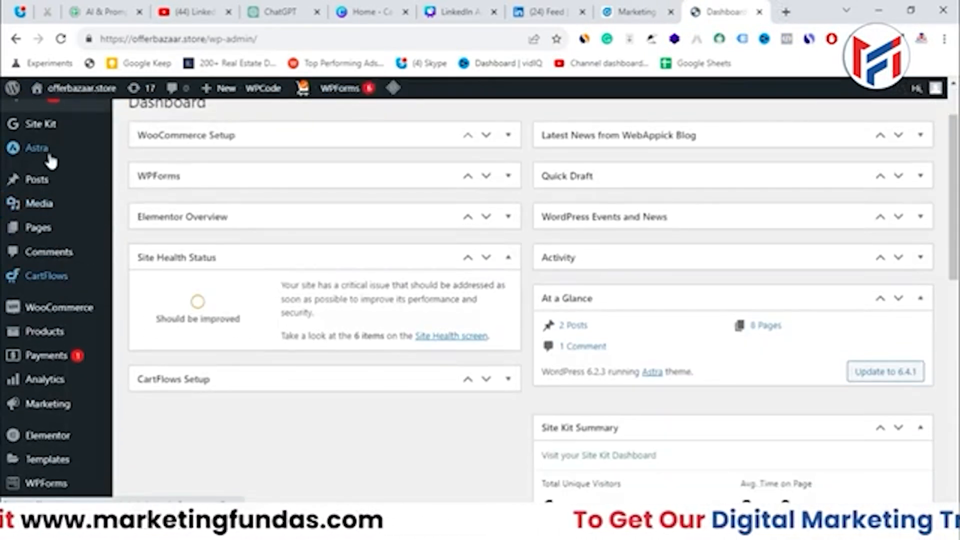
scroll(35, 348, "down", 3)
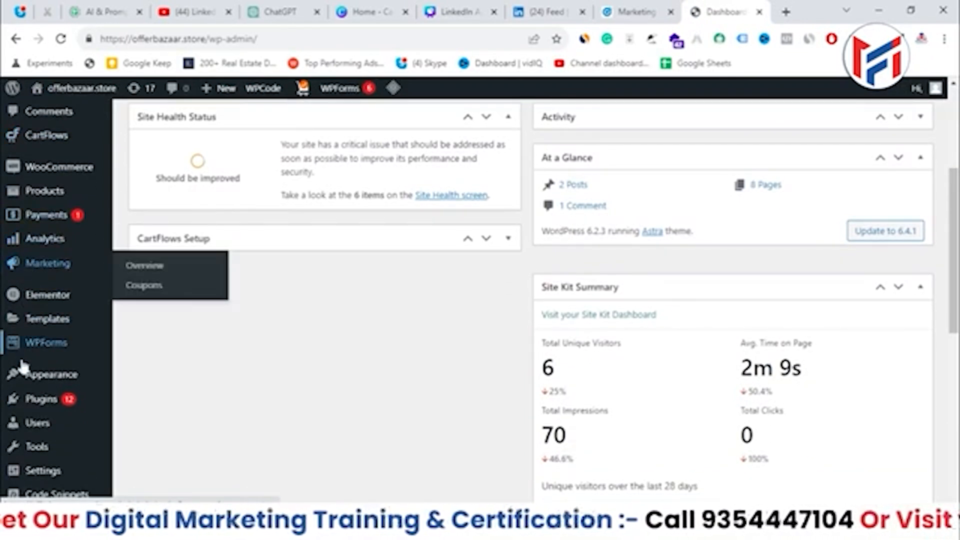
mouse_move(22, 381)
left_click(144, 475)
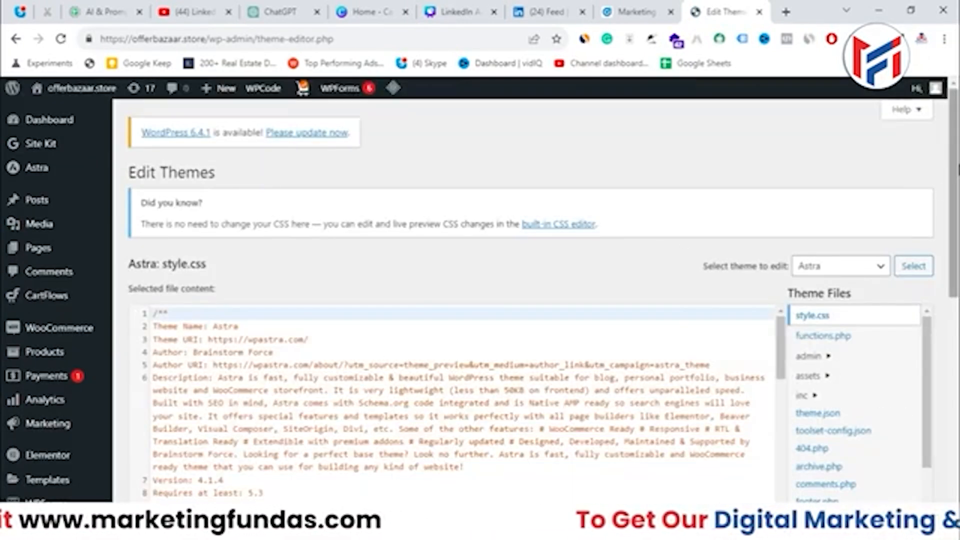
Find header.php among the Astra theme's files and open it for editing
scroll(480, 290, "down", 3)
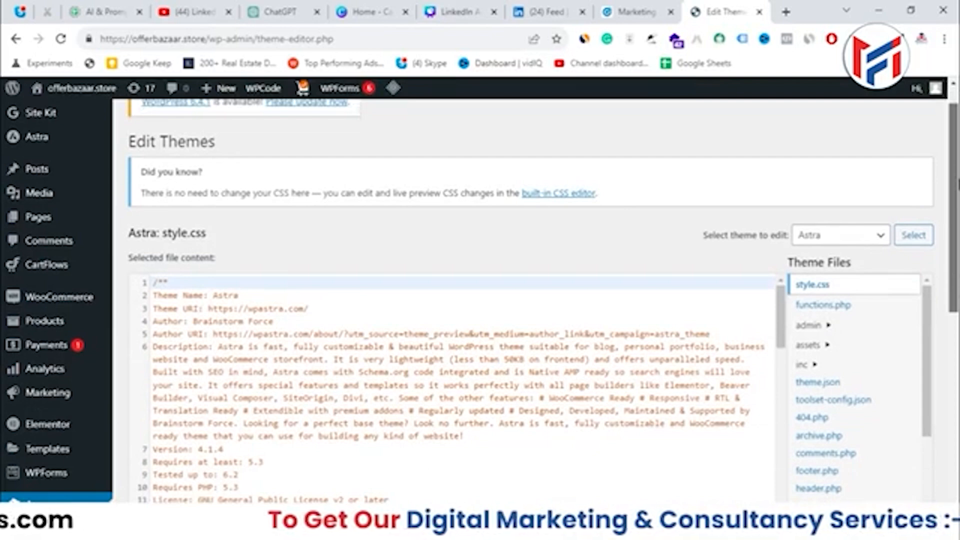
scroll(480, 290, "down", 5)
scroll(480, 290, "up", 2)
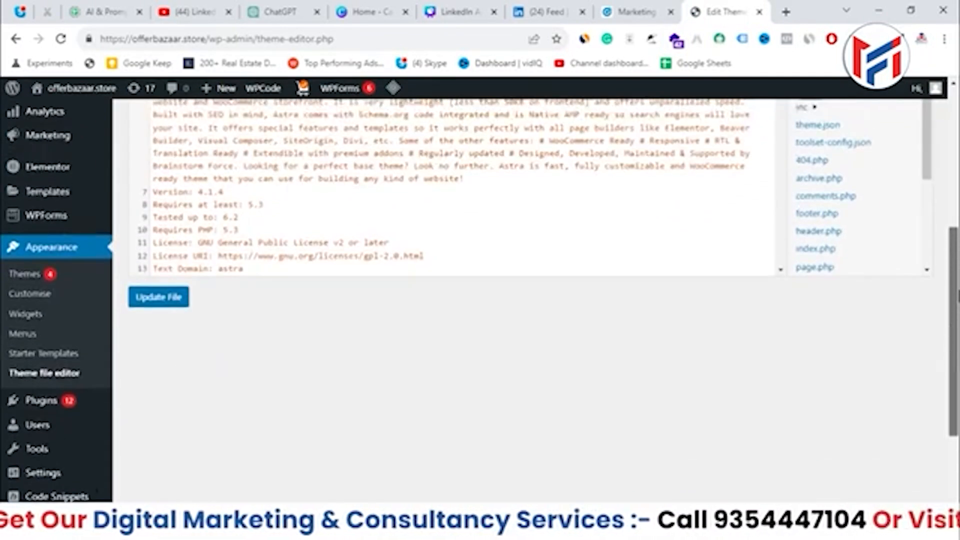
scroll(918, 233, "up", 2)
scroll(919, 306, "down", 3)
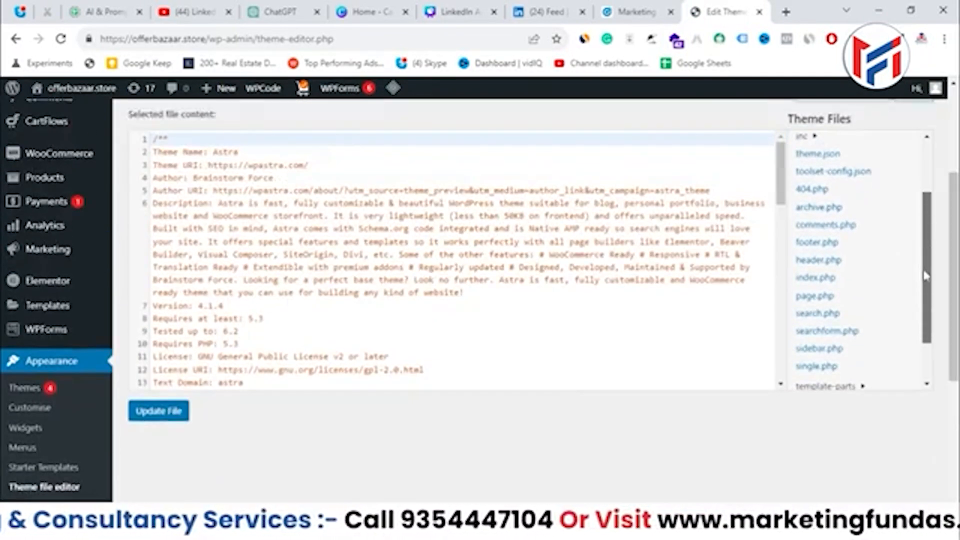
left_click(820, 206)
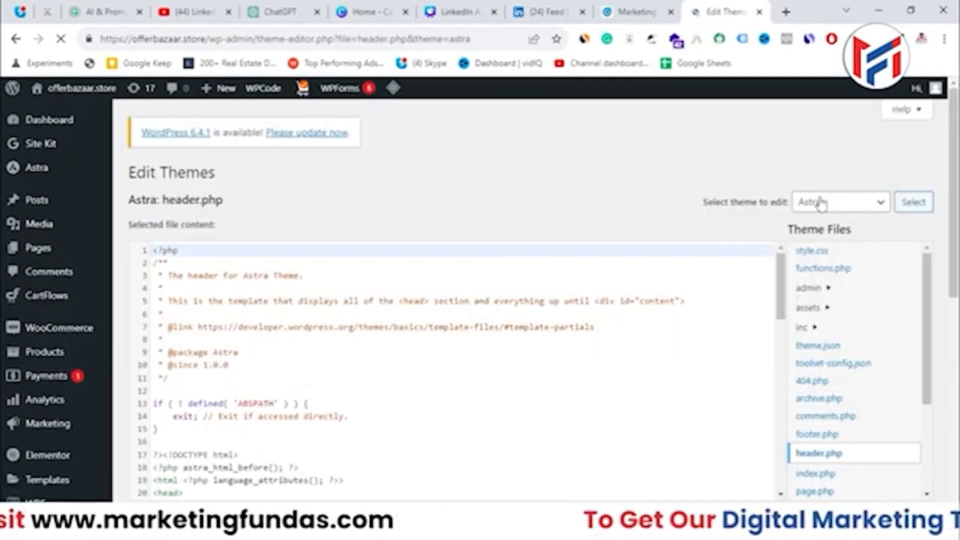
scroll(805, 293, "down", 3)
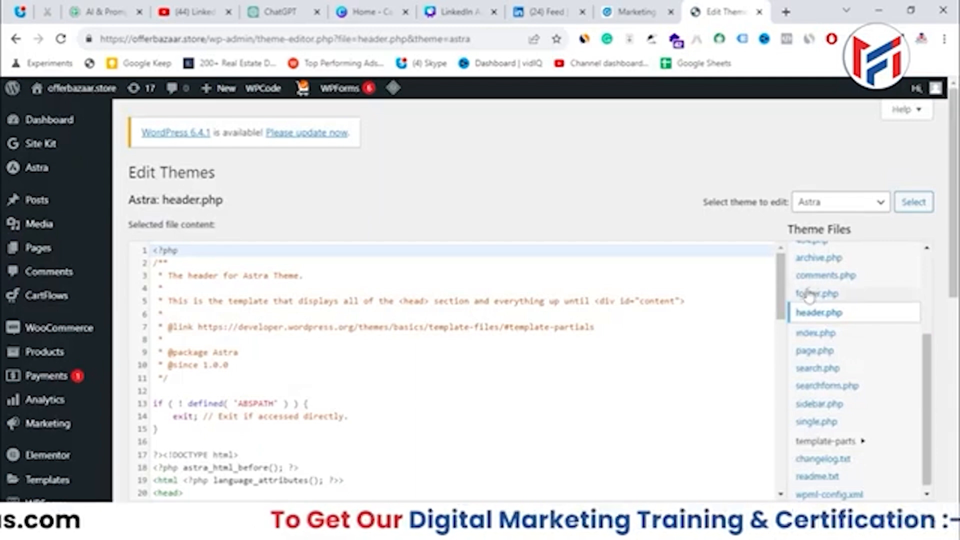
scroll(805, 294, "down", 1)
scroll(30, 257, "down", 4)
mouse_move(45, 289)
scroll(44, 290, "down", 3)
mouse_move(42, 422)
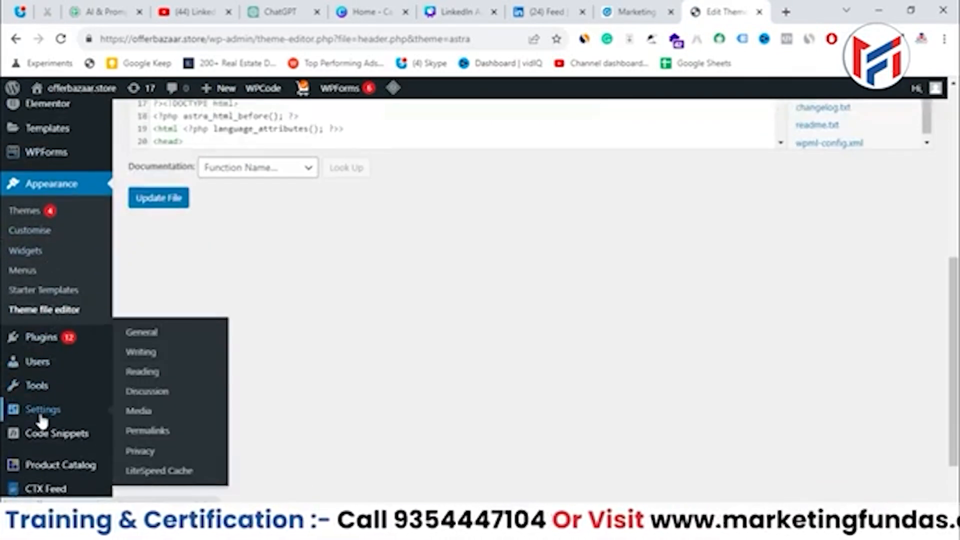
scroll(42, 422, "down", 2)
scroll(332, 328, "up", 7)
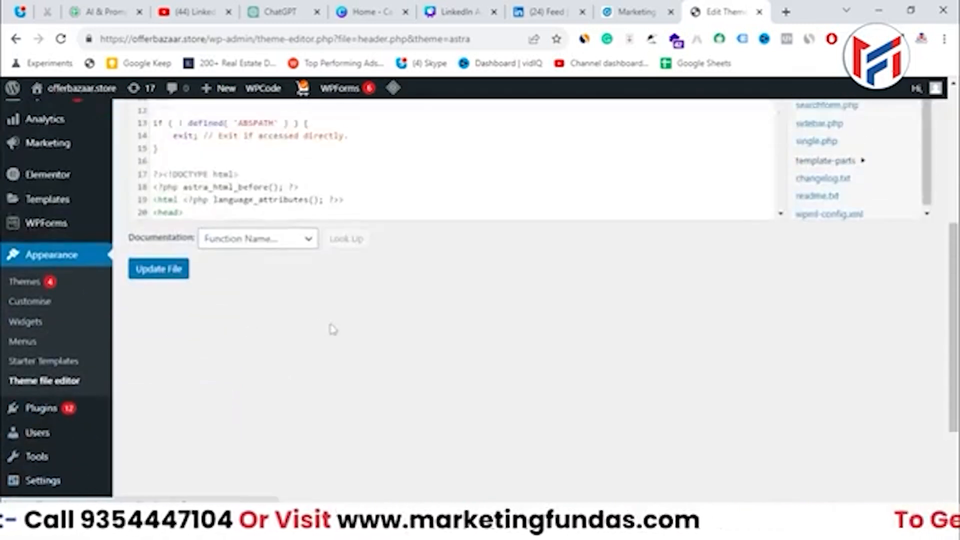
left_click_drag(927, 329, 929, 320)
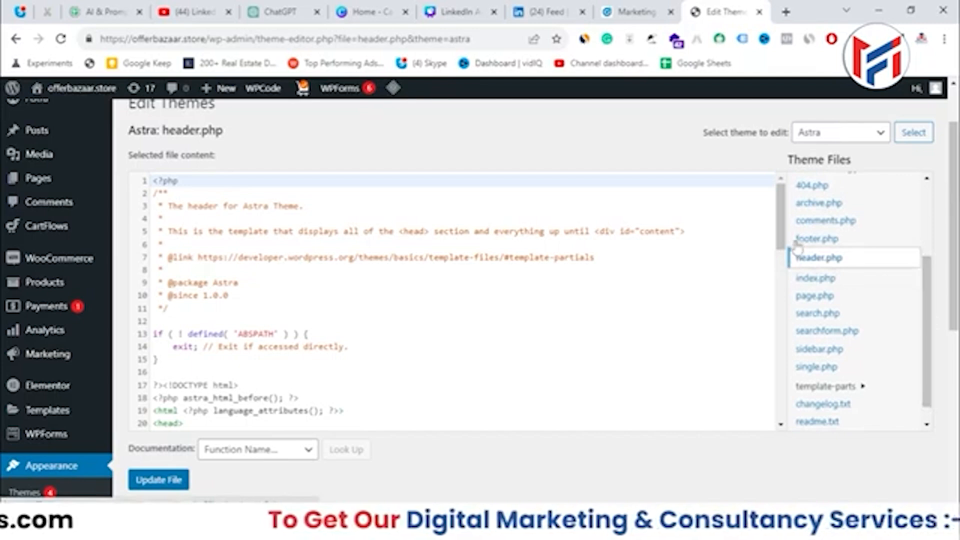
Examine the header.php code between the opening and closing head tags to see where tracking code can go
left_click_drag(783, 235, 753, 334)
scroll(325, 311, "up", 10)
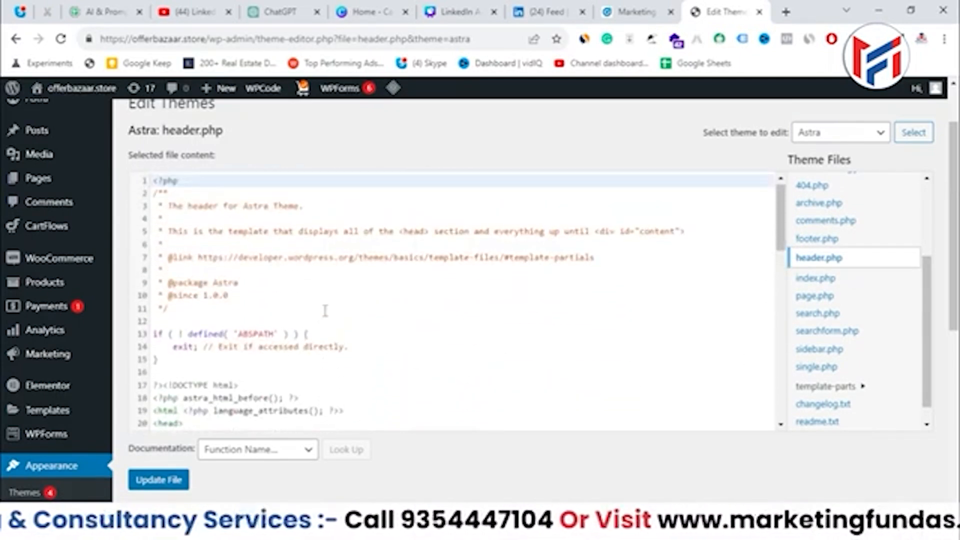
scroll(325, 310, "down", 7)
scroll(220, 303, "up", 4)
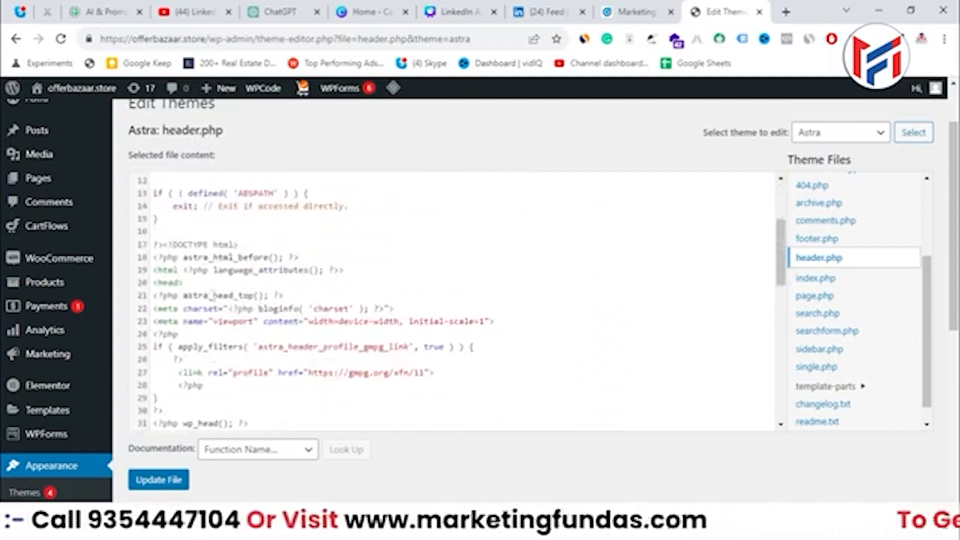
left_click_drag(195, 283, 151, 287)
scroll(189, 303, "down", 5)
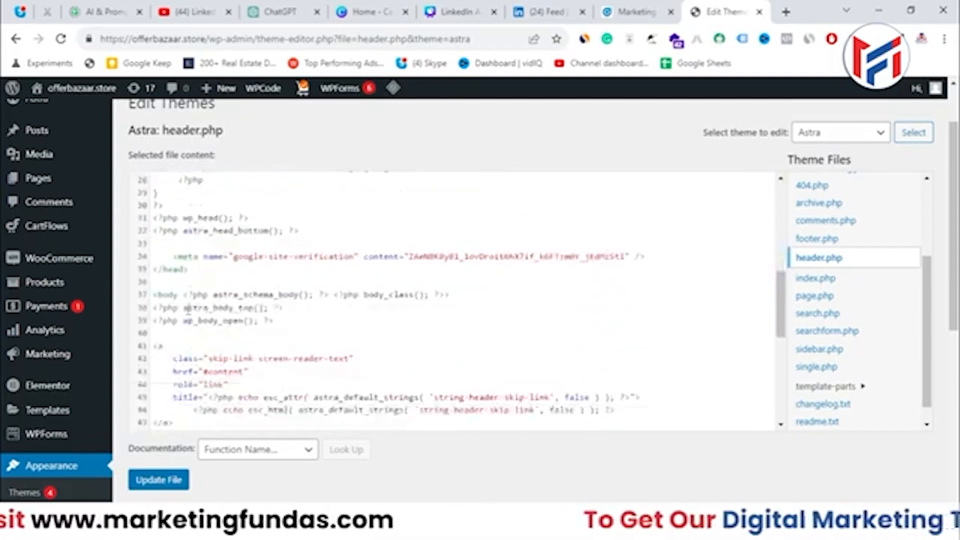
left_click_drag(194, 265, 153, 263)
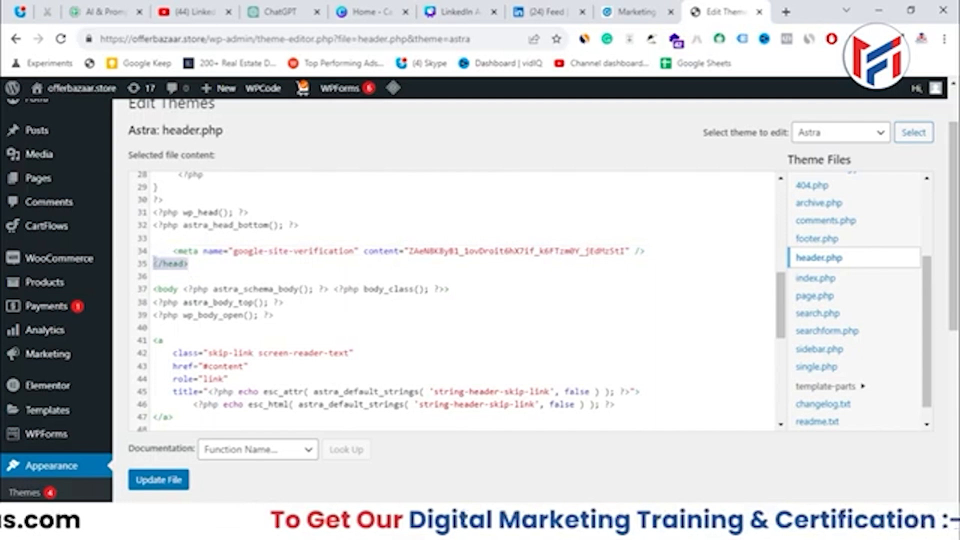
scroll(162, 289, "up", 9)
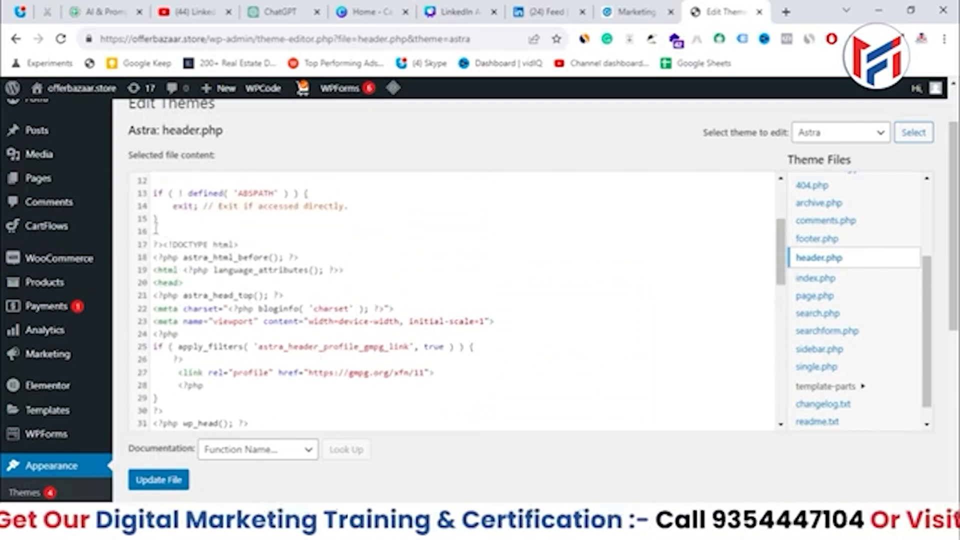
scroll(158, 343, "up", 2)
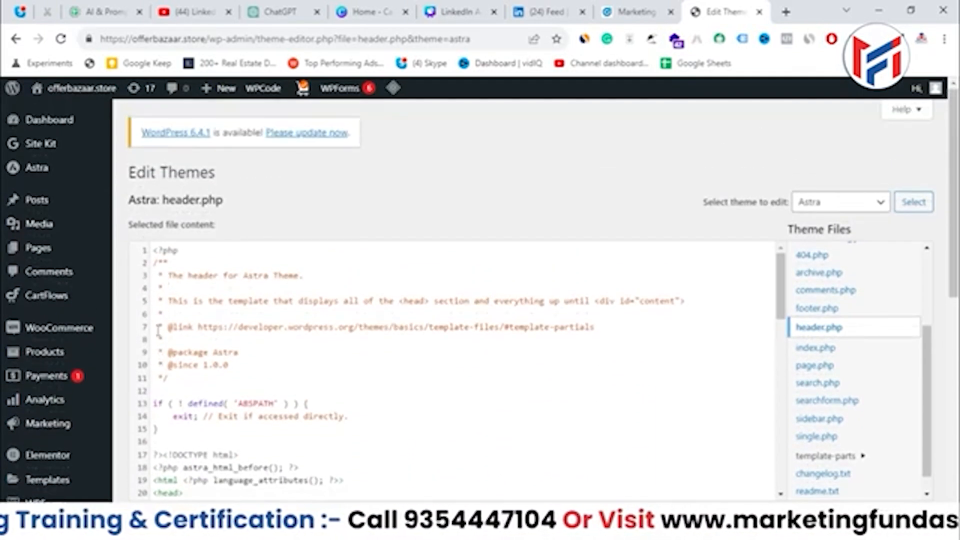
scroll(162, 331, "down", 4)
scroll(175, 378, "down", 5)
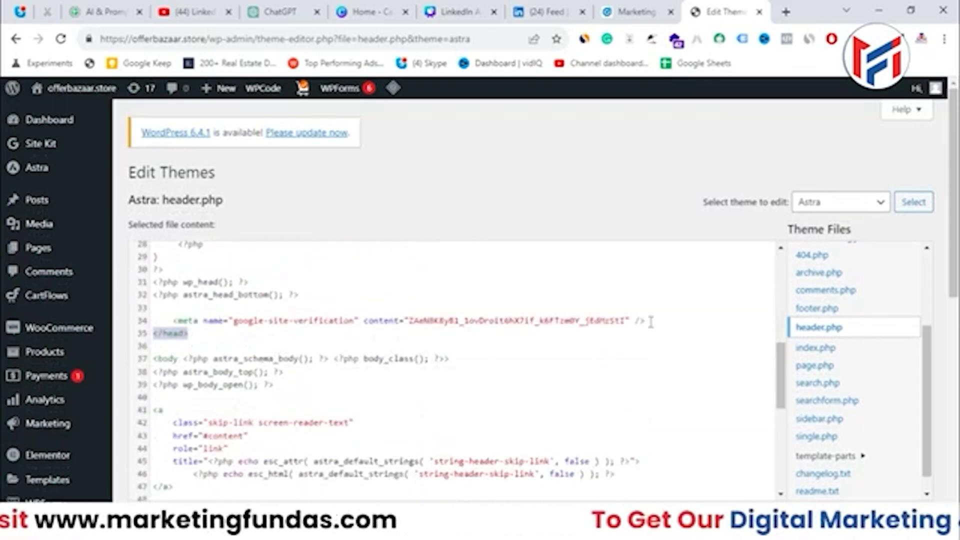
Open the Astra theme's footer.php file and return to LinkedIn's instructions for placing the Insight Tag in the footer
left_click(831, 313)
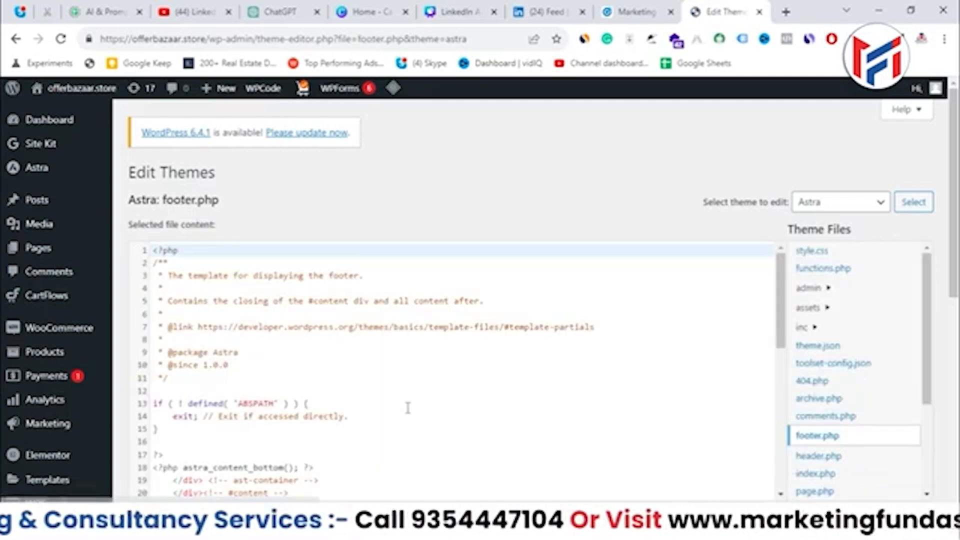
scroll(408, 408, "down", 8)
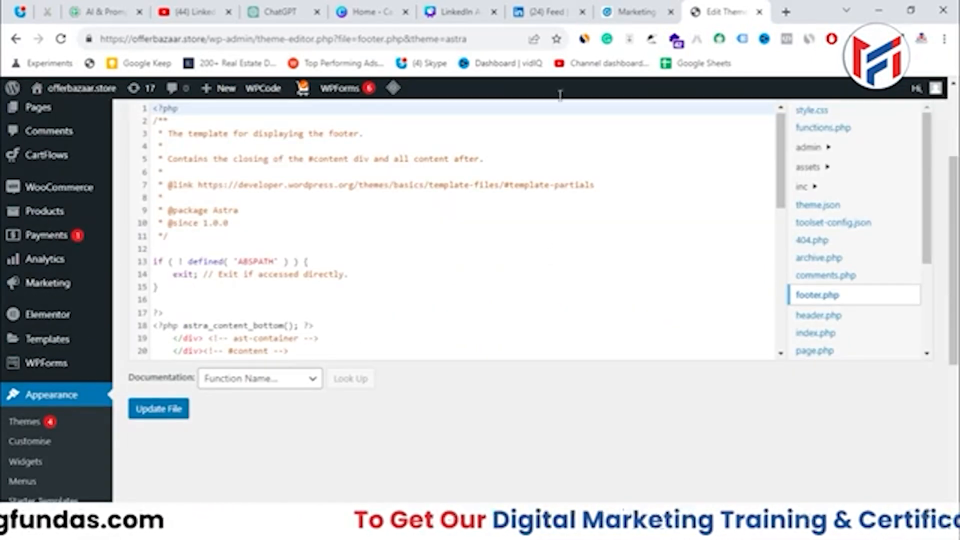
left_click(635, 11)
scroll(212, 352, "down", 3)
scroll(211, 351, "down", 2)
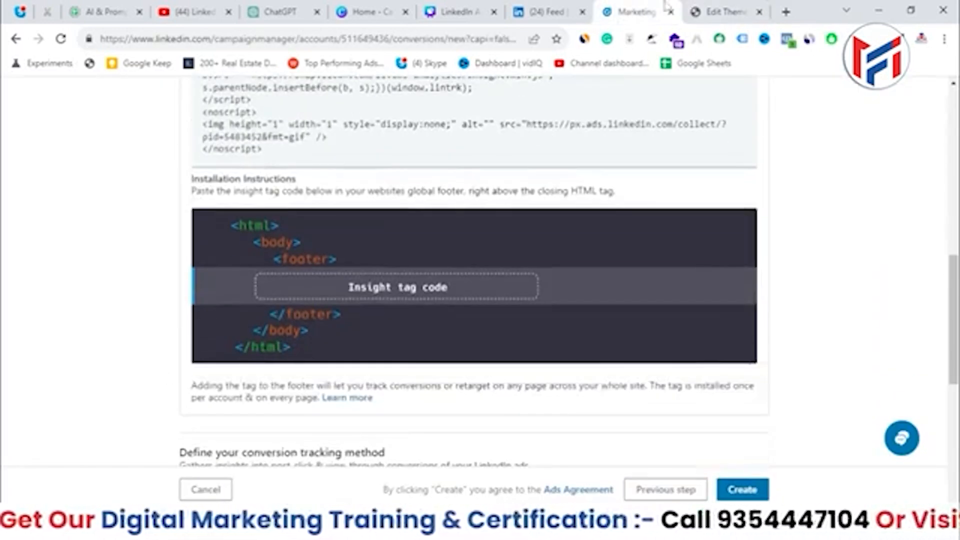
Return to the offerbazaar.store WordPress dashboard and open the Code Snippets list
left_click(725, 12)
scroll(64, 296, "down", 1)
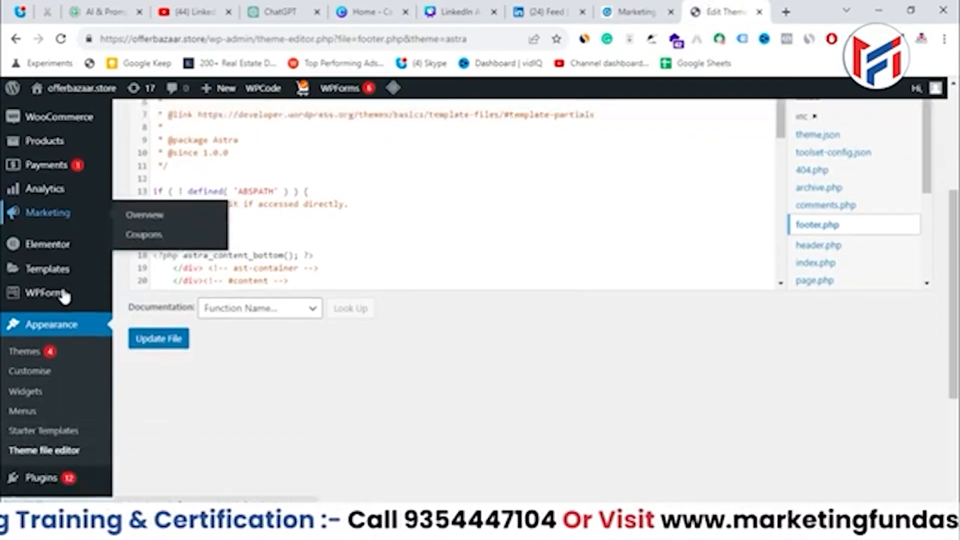
mouse_move(27, 481)
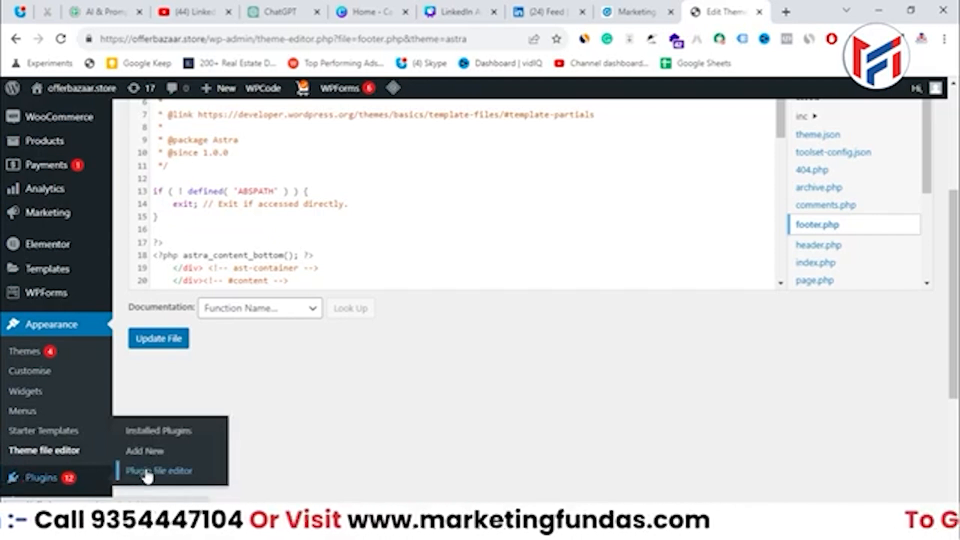
scroll(86, 482, "down", 4)
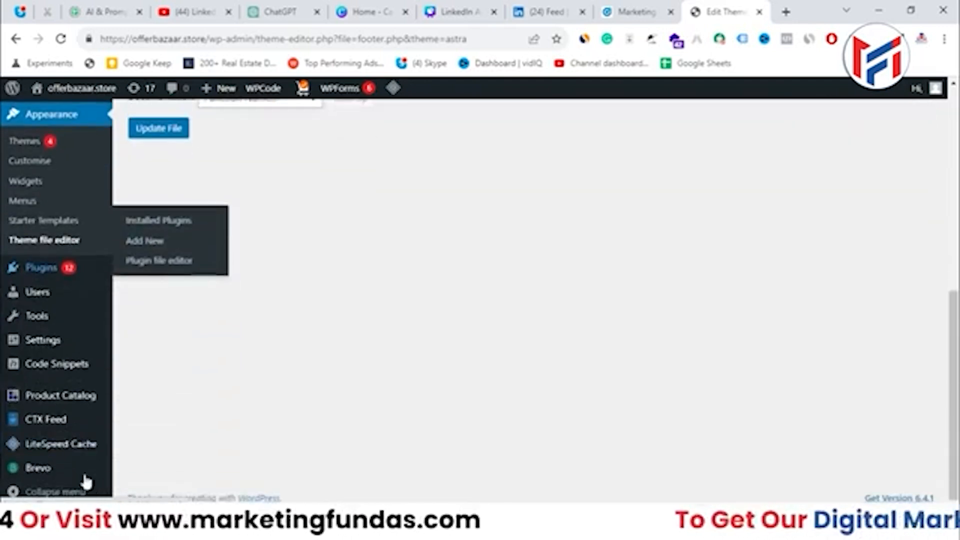
left_click(57, 375)
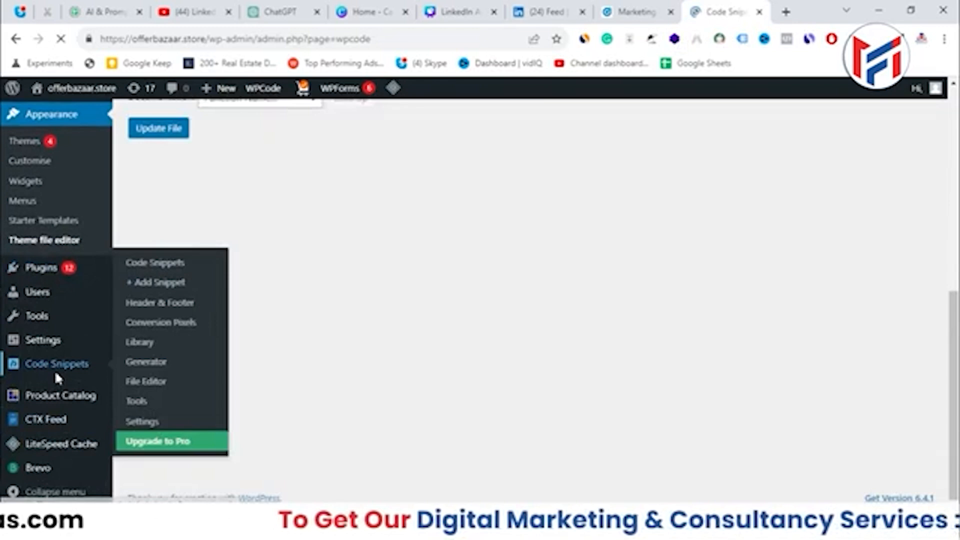
scroll(79, 282, "down", 3)
Open the page for adding new plugins and look over its plugin search and featured plugins
mouse_move(57, 350)
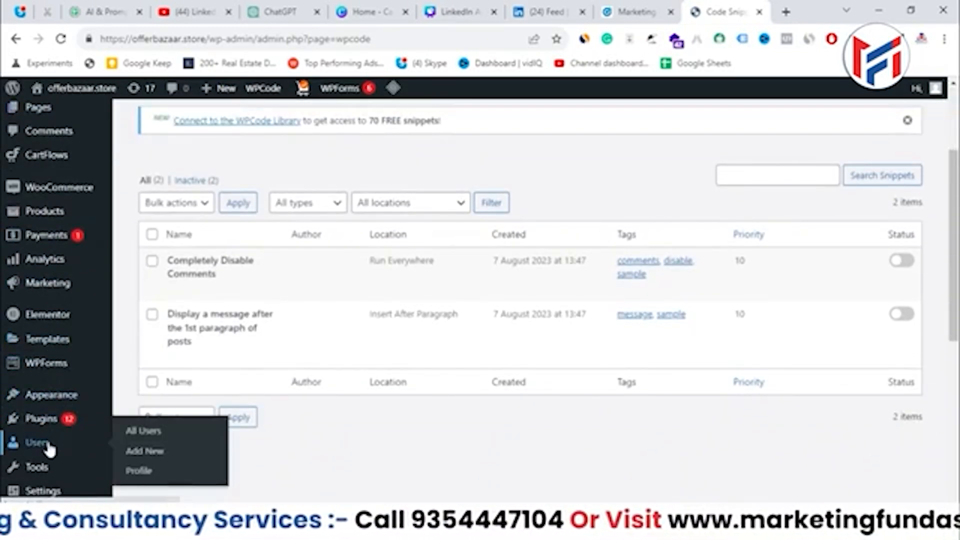
scroll(28, 304, "down", 2)
mouse_move(37, 330)
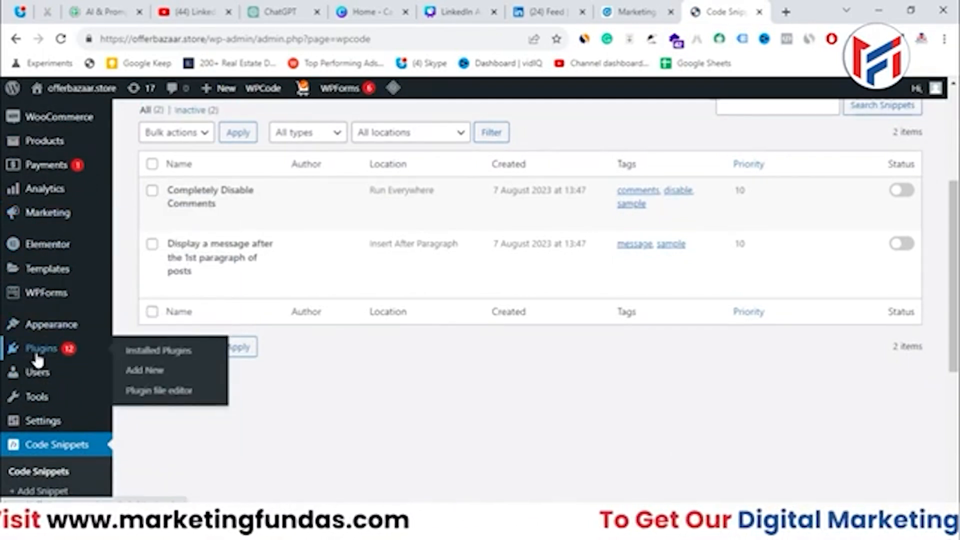
left_click(162, 378)
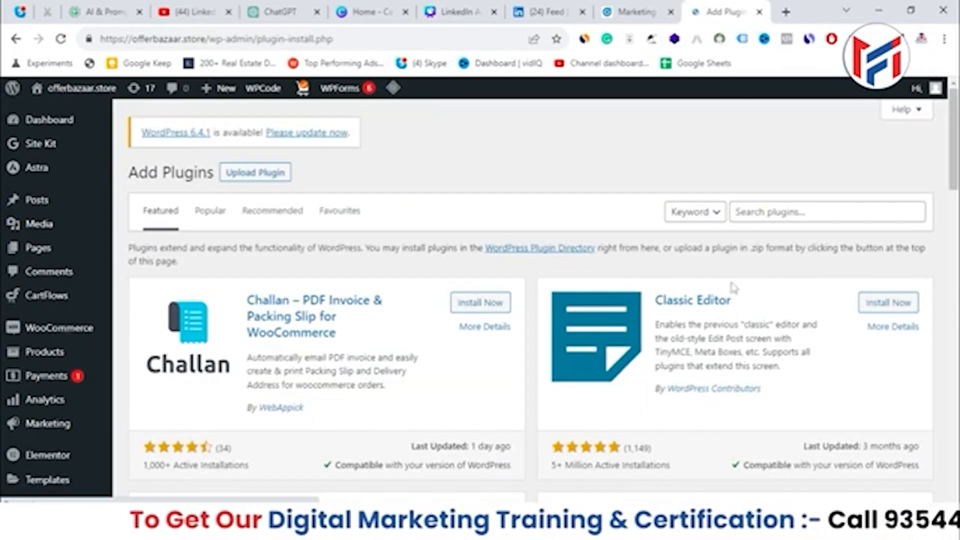
left_click(750, 212)
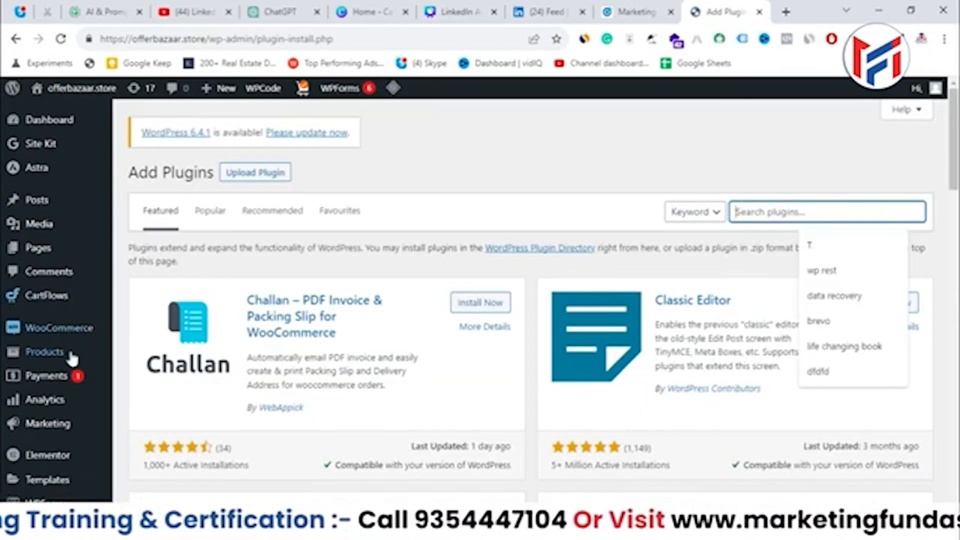
scroll(45, 339, "down", 3)
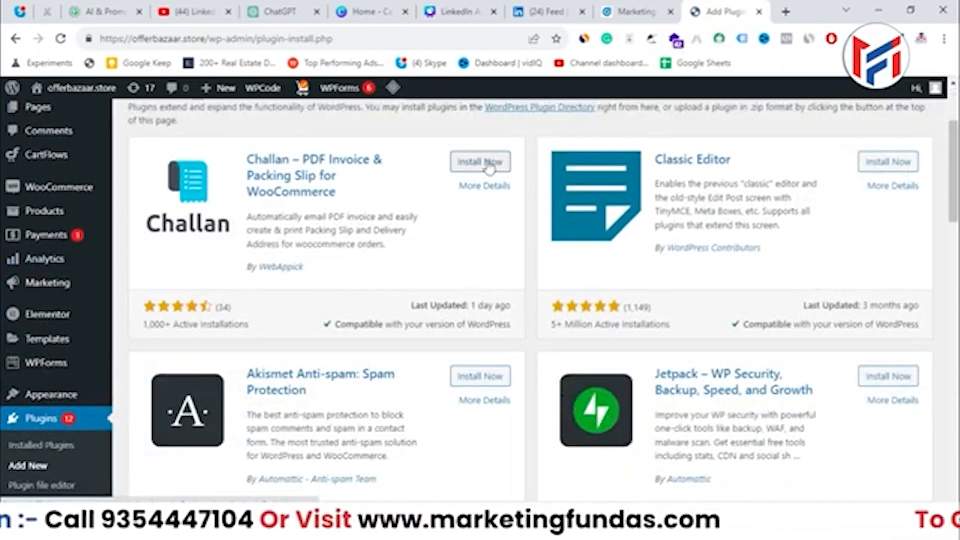
scroll(75, 285, "down", 4)
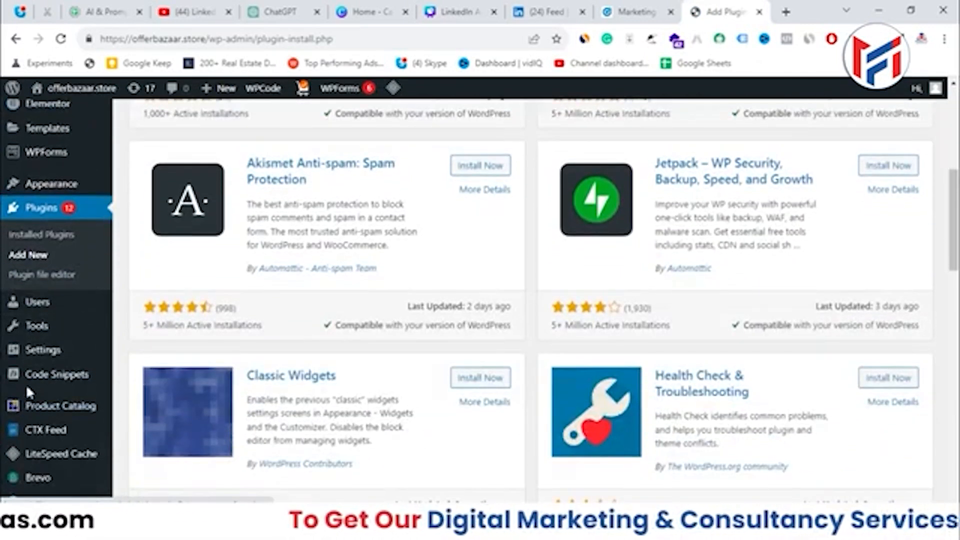
Paste the LinkedIn Insight Tag code into the Footer of Code Snippets' Header & Footer settings and save the changes
mouse_move(44, 376)
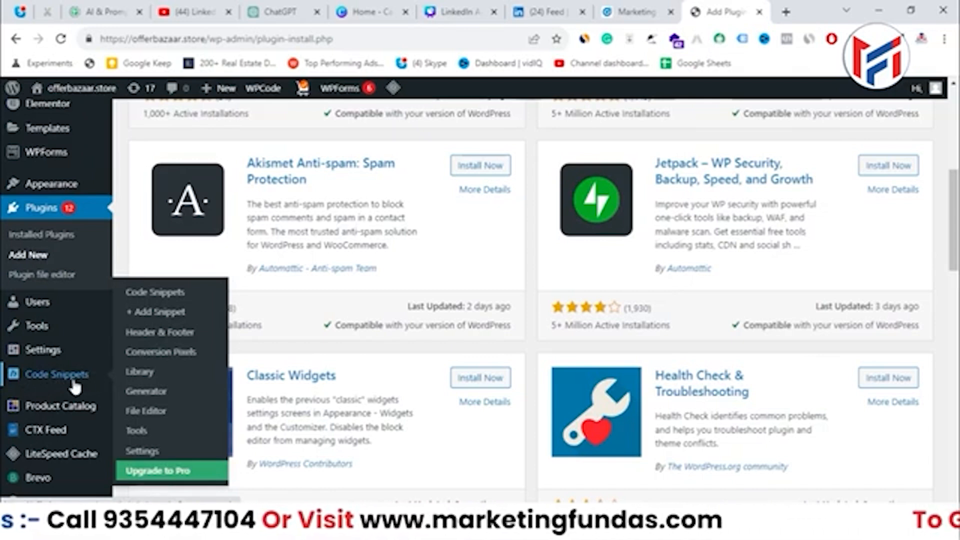
left_click(160, 334)
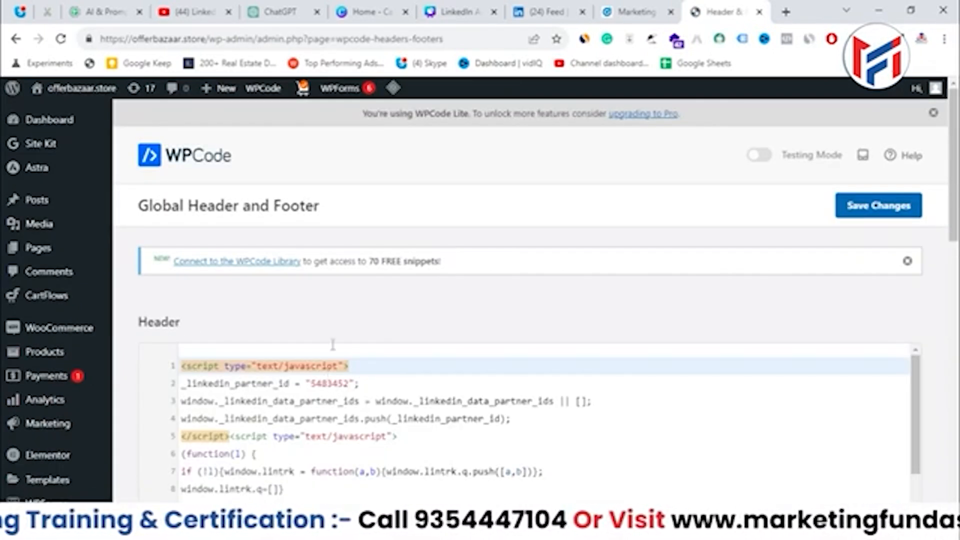
scroll(433, 271, "down", 15)
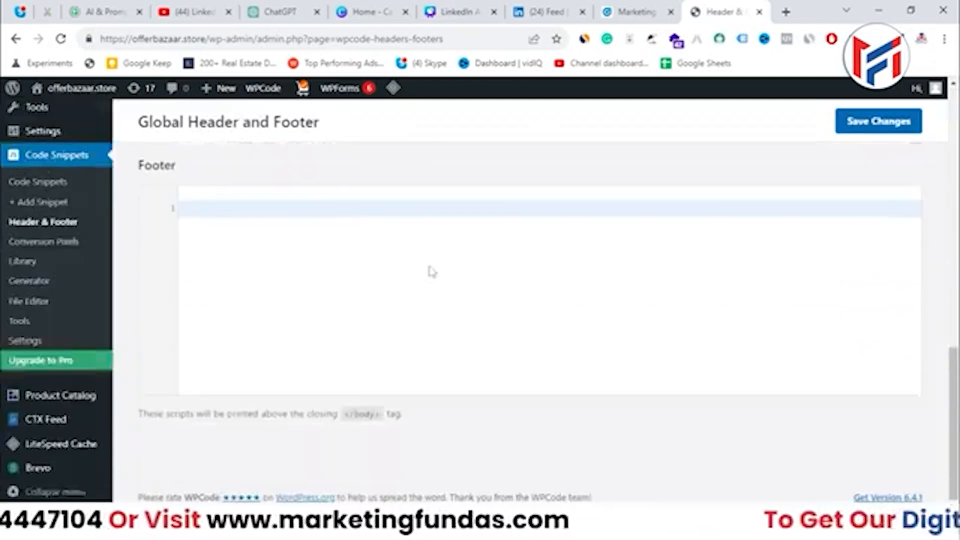
right_click(265, 220)
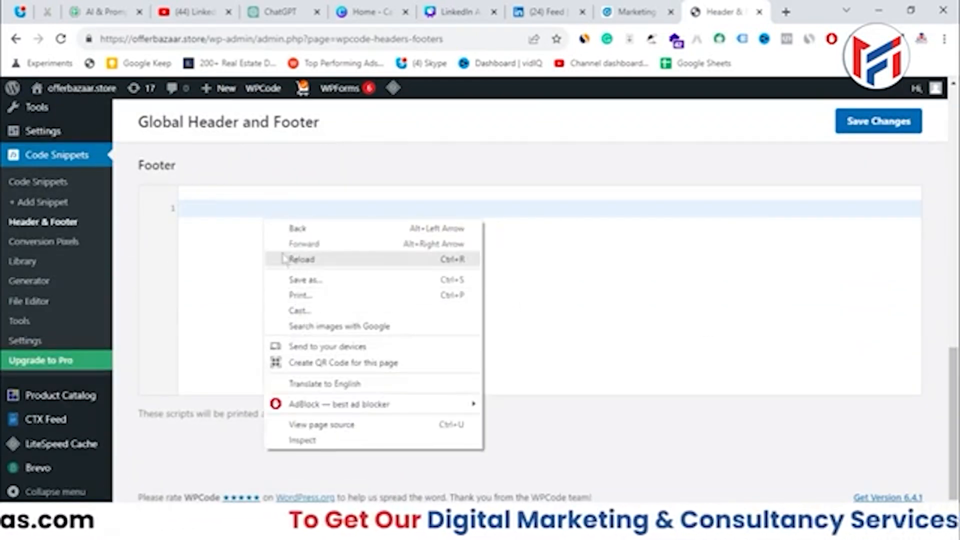
right_click(225, 217)
left_click(254, 304)
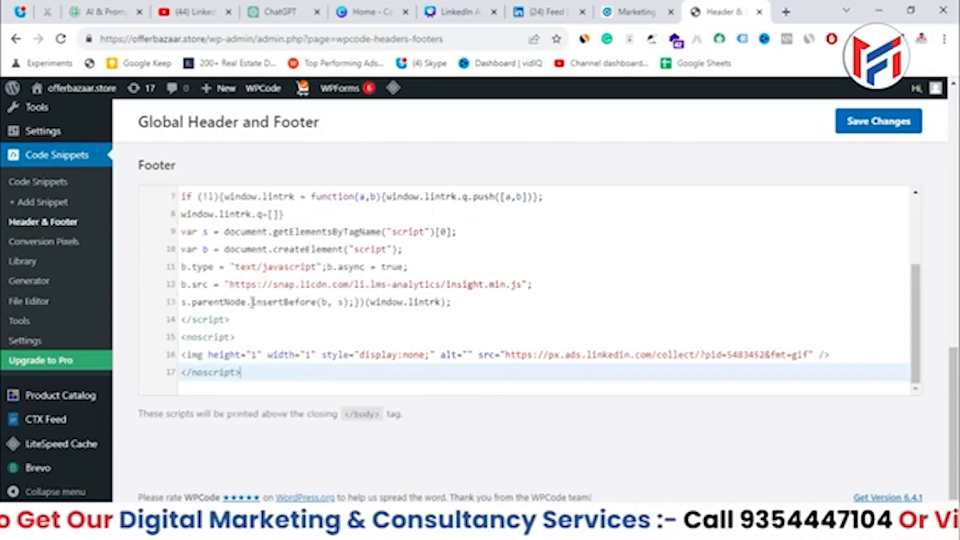
left_click(875, 121)
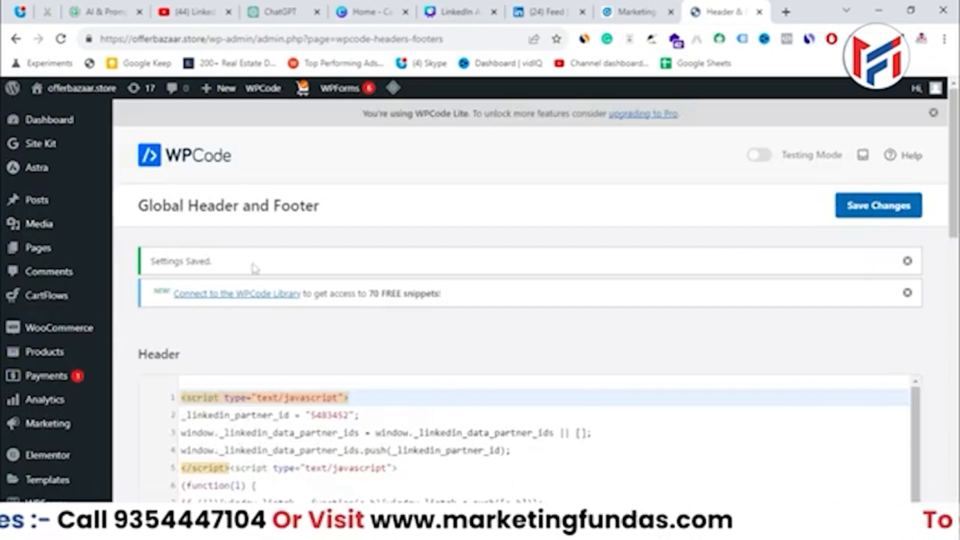
Return to LinkedIn's website tag conversion setup and examine the options for defining the conversion tracking method
left_click(624, 6)
scroll(390, 360, "down", 3)
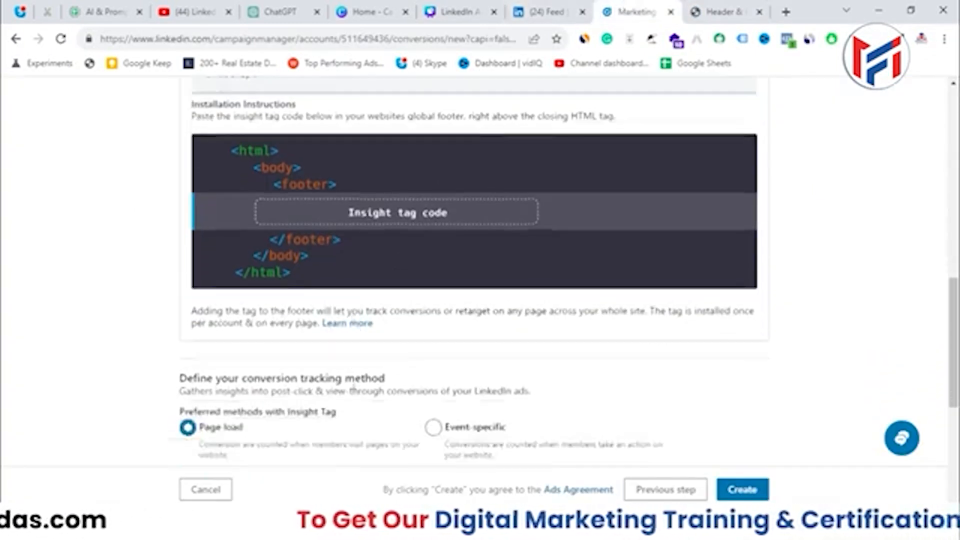
left_click_drag(175, 312, 400, 315)
scroll(400, 315, "down", 3)
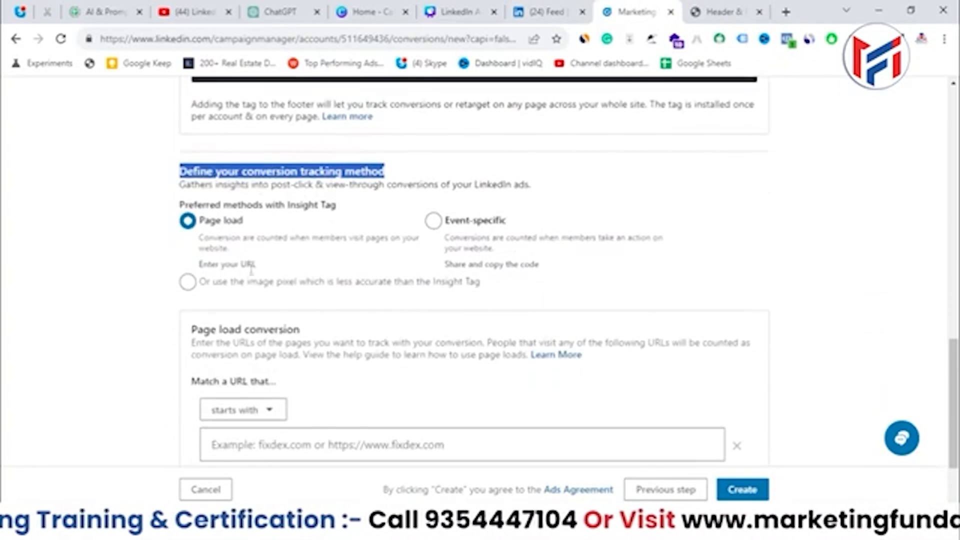
left_click(190, 226)
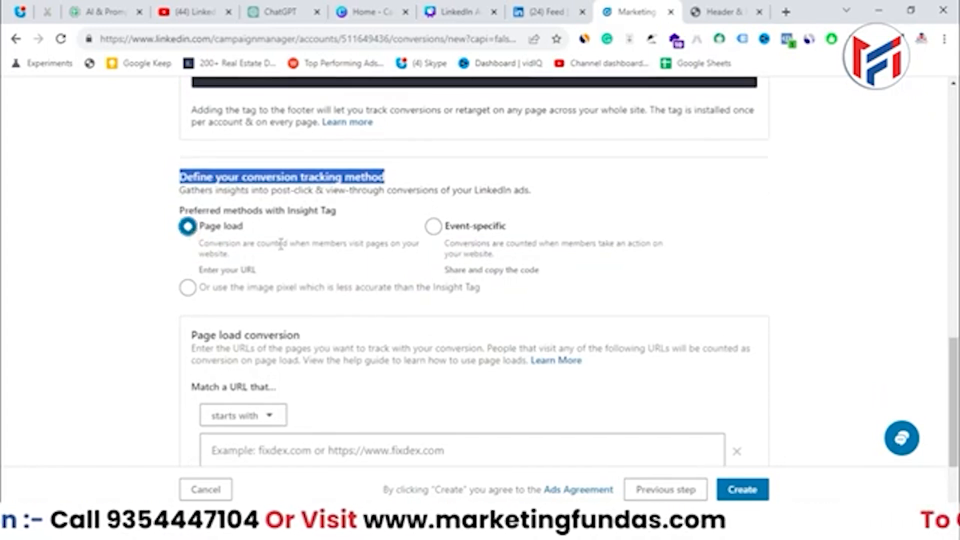
scroll(950, 350, "down", 1)
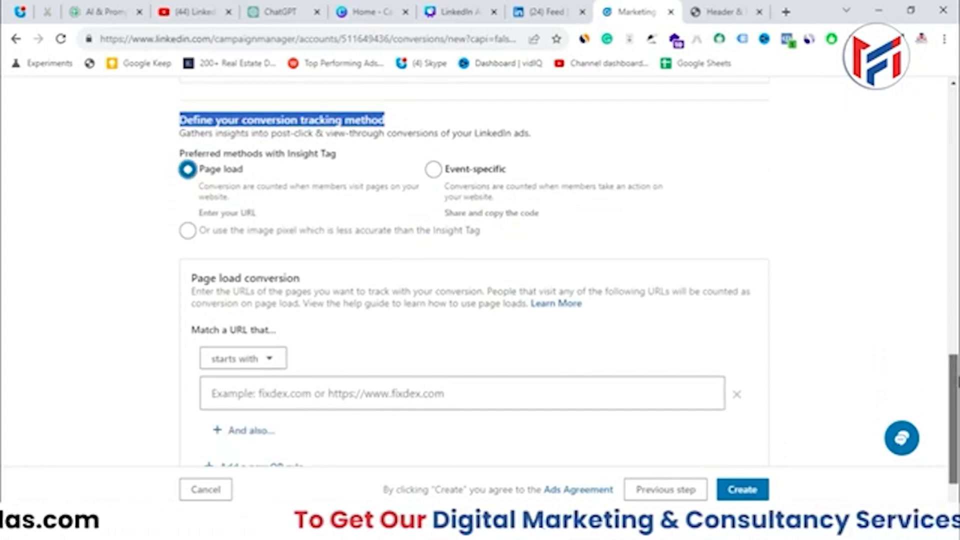
scroll(823, 371, "up", 10)
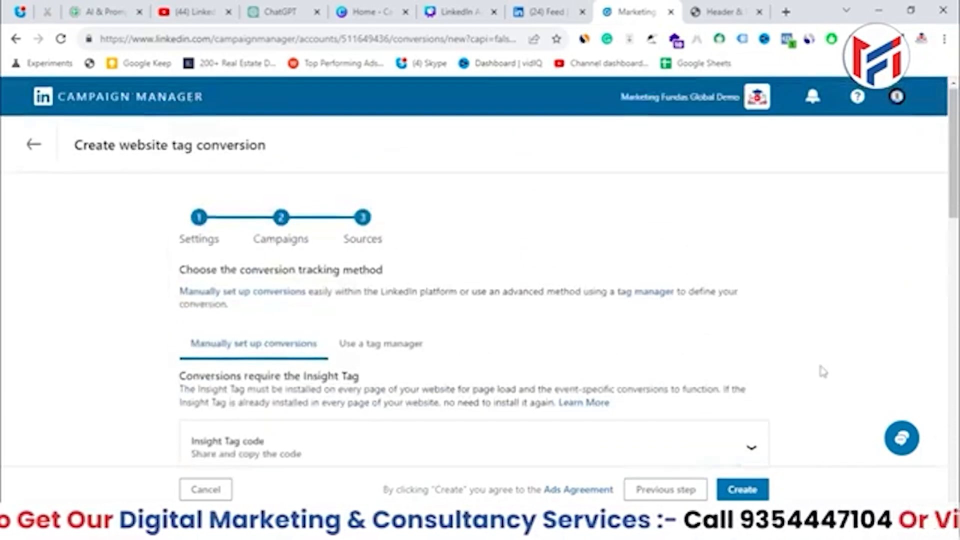
scroll(822, 371, "down", 10)
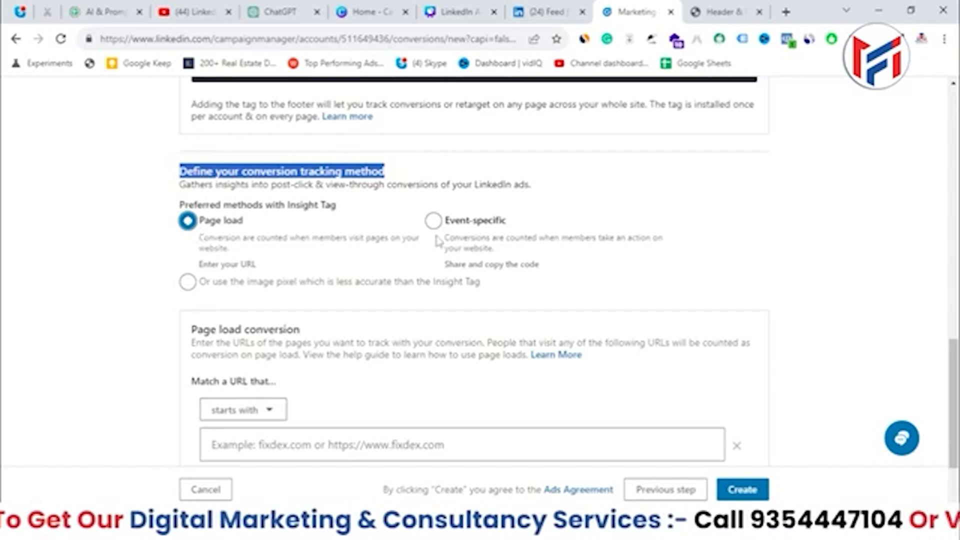
Choose the Event-specific tracking method and copy its window.lintrk tracking snippet
left_click(433, 220)
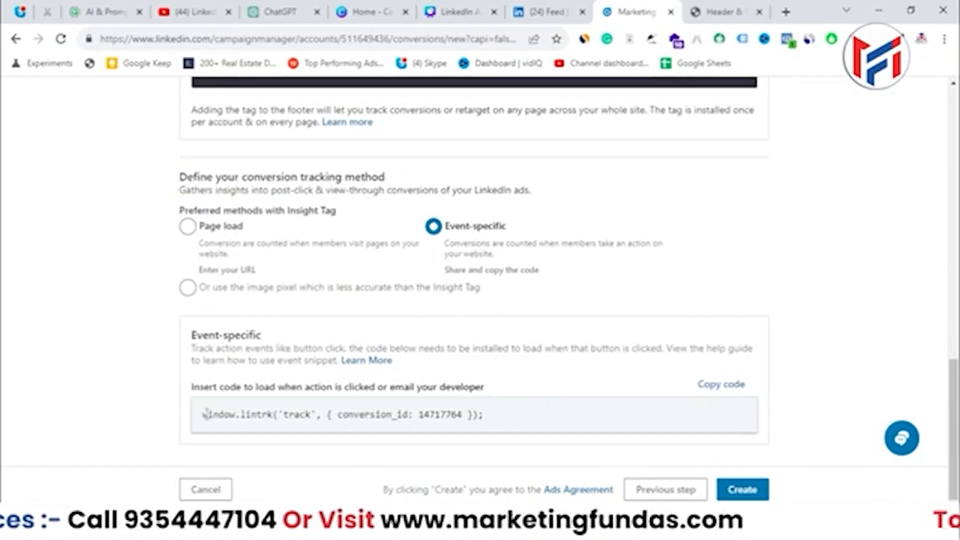
left_click_drag(205, 413, 499, 423)
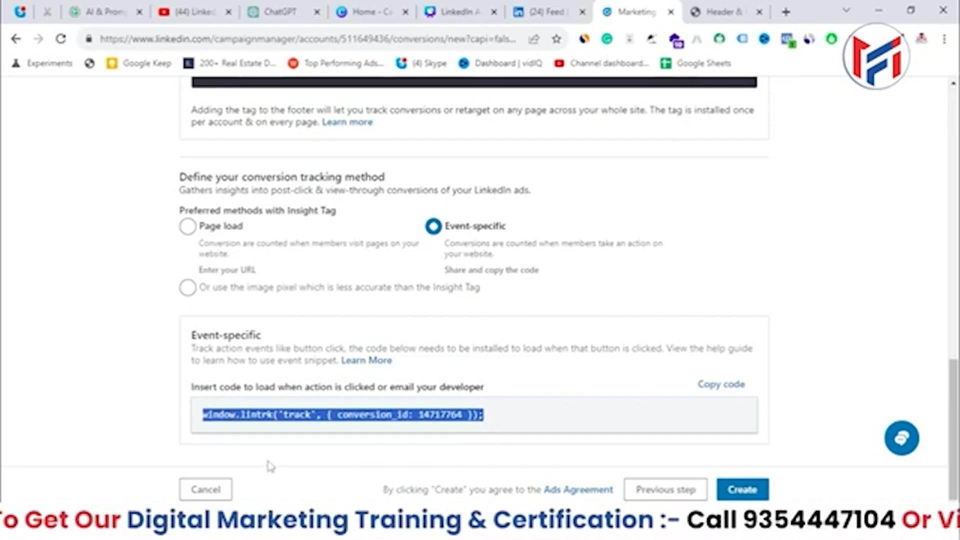
key("ctrl+c")
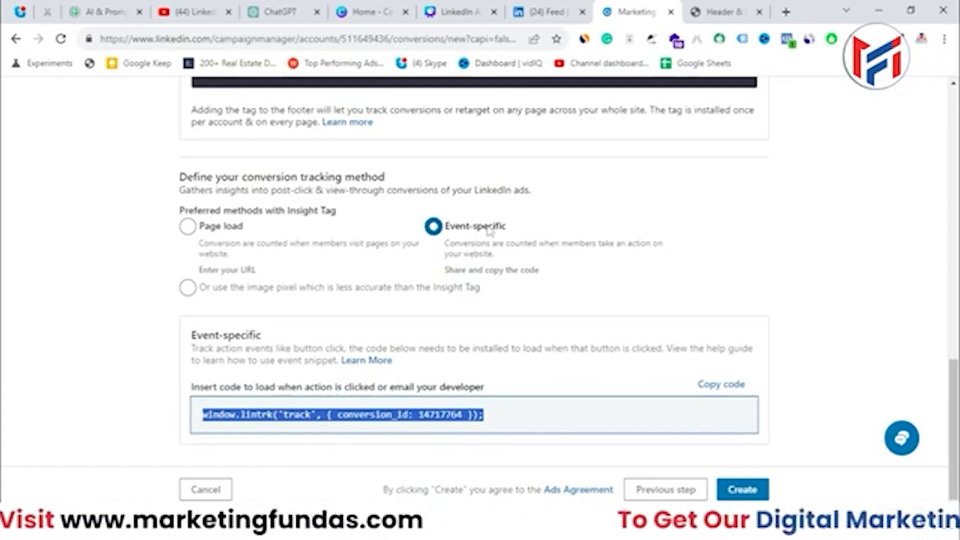
Compare the Page load URL rules with the Event-specific method's code instructions
left_click(188, 228)
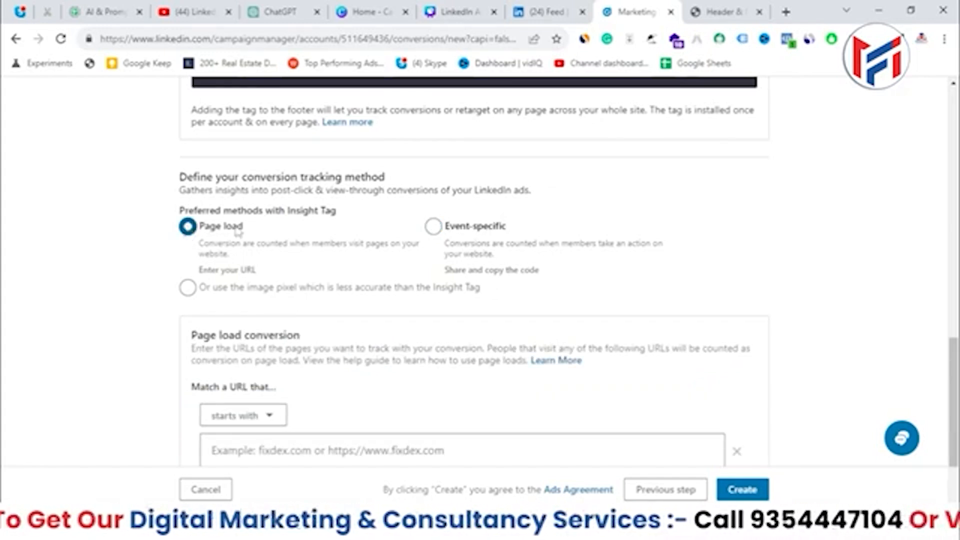
scroll(265, 294, "down", 2)
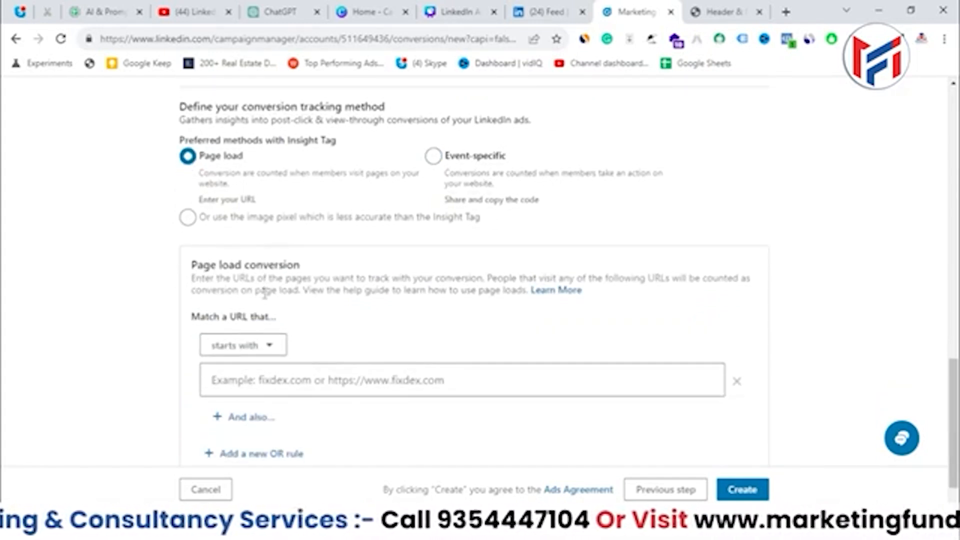
scroll(265, 294, "down", 1)
scroll(336, 274, "up", 2)
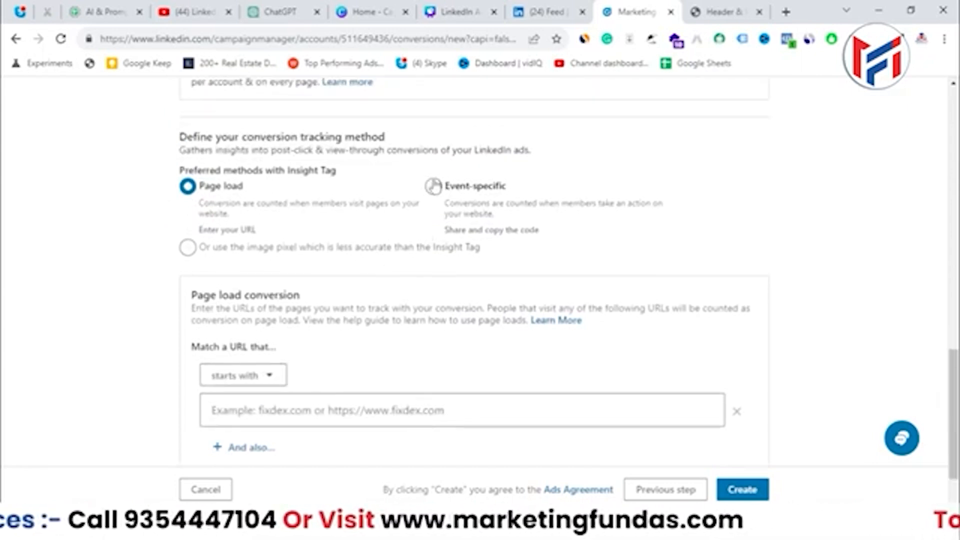
left_click(432, 186)
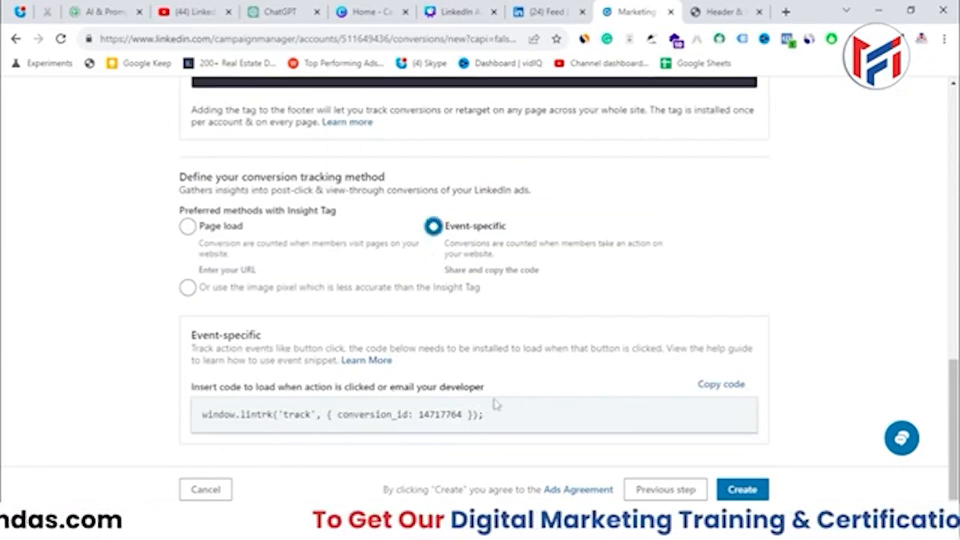
left_click_drag(497, 388, 248, 376)
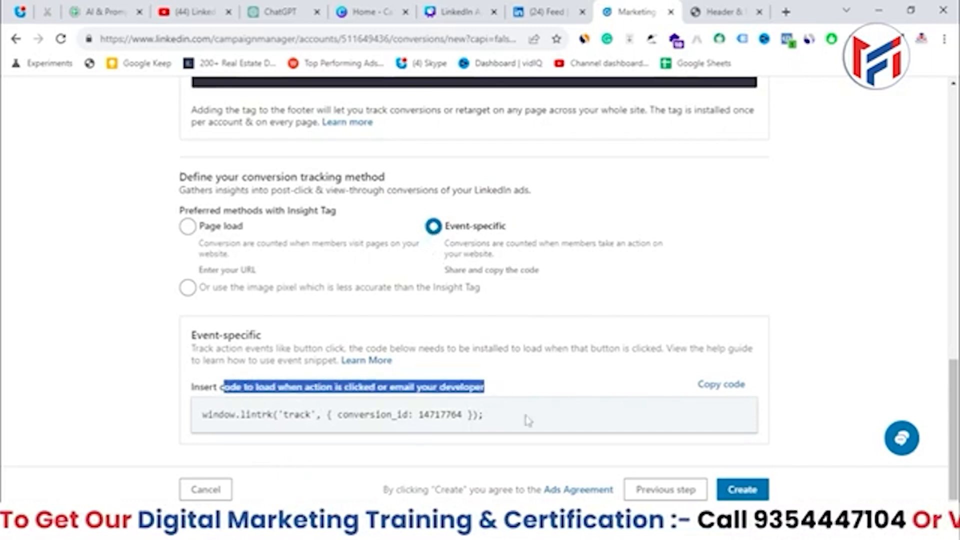
Choose the Page load tracking method and set its URL match rule to equals
left_click(188, 231)
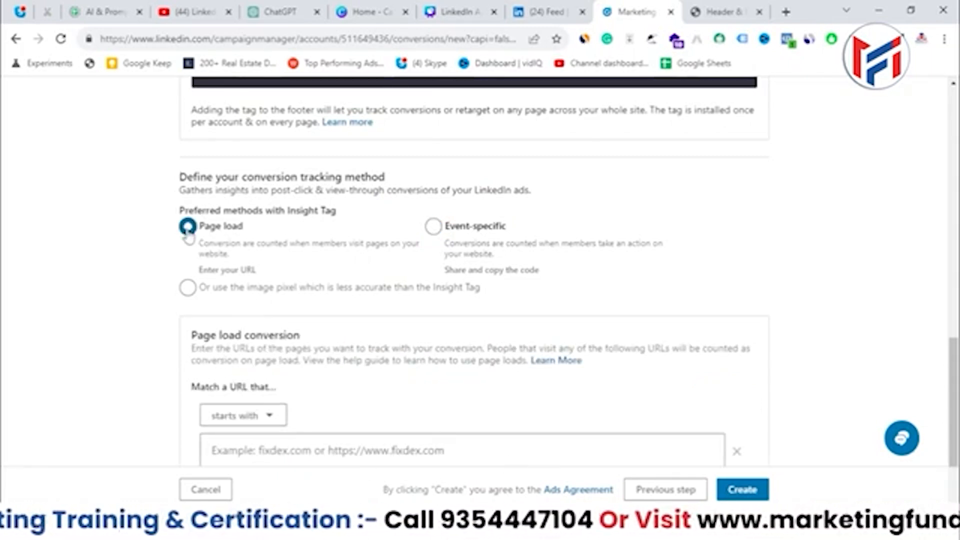
scroll(210, 320, "down", 2)
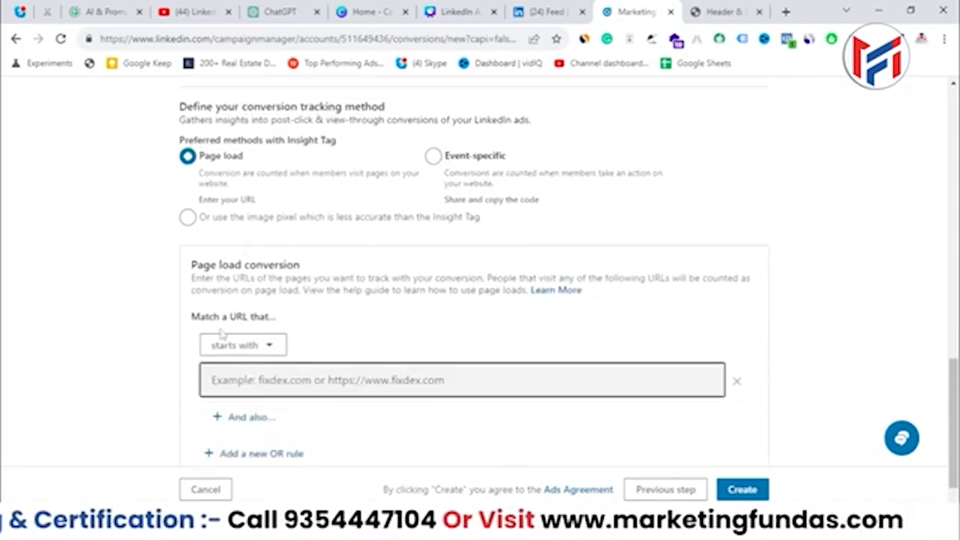
left_click(238, 356)
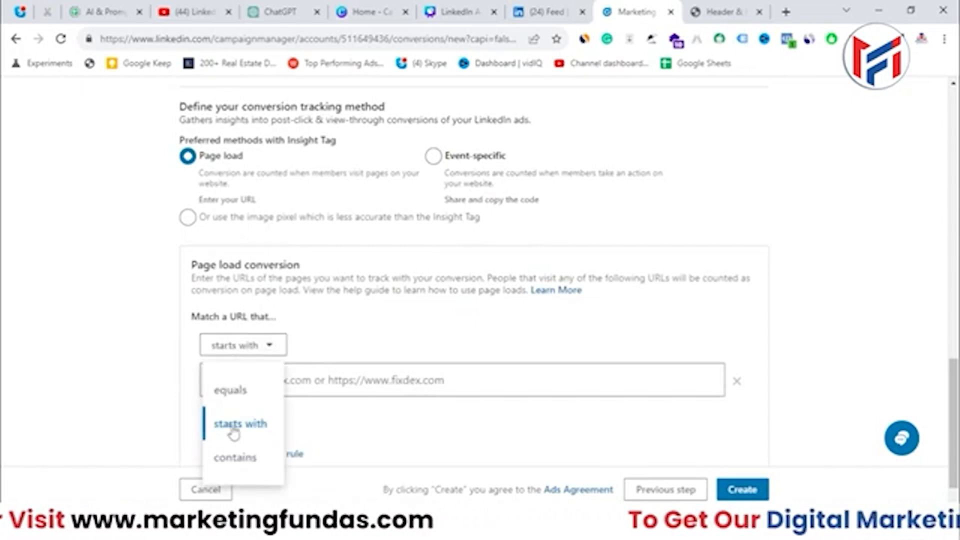
left_click(229, 390)
left_click(229, 389)
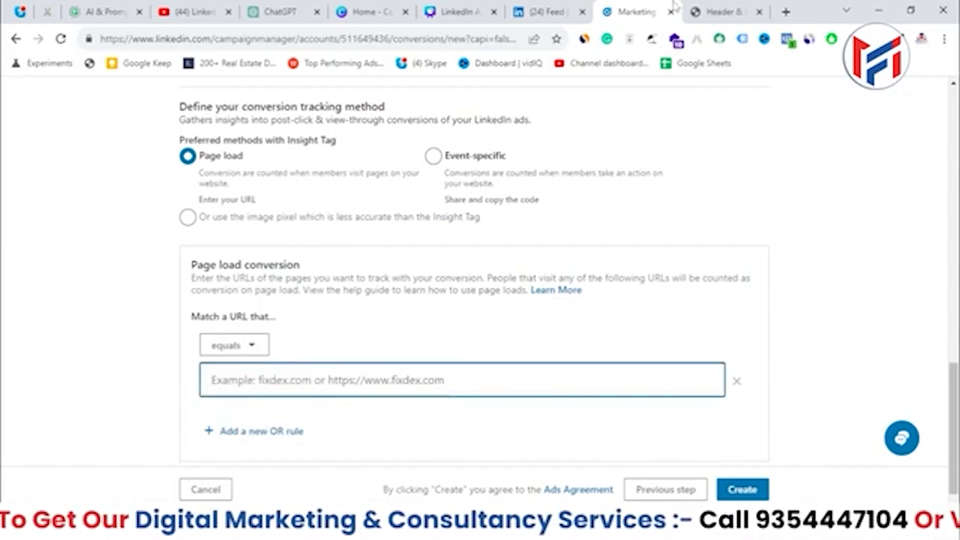
type("**")
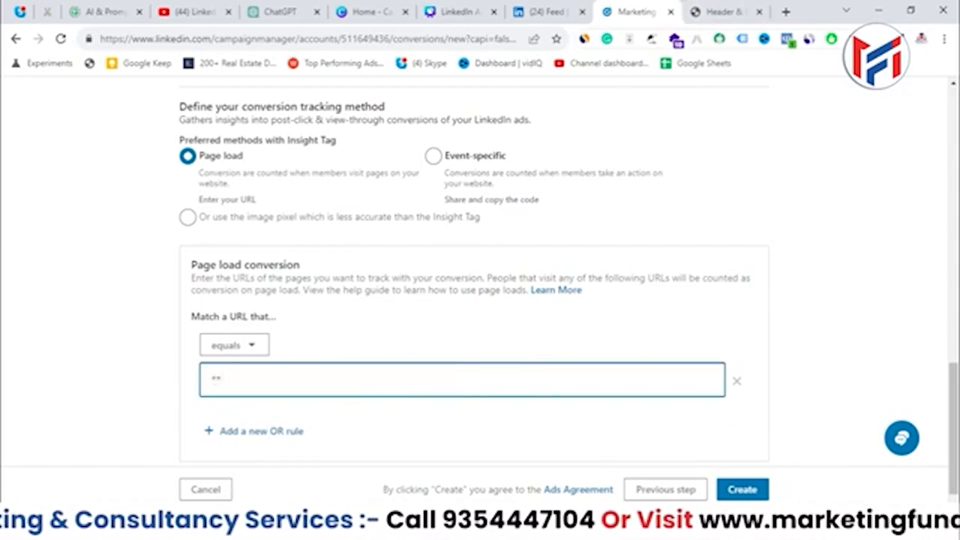
left_click_drag(225, 380, 181, 387)
key("BackSpace")
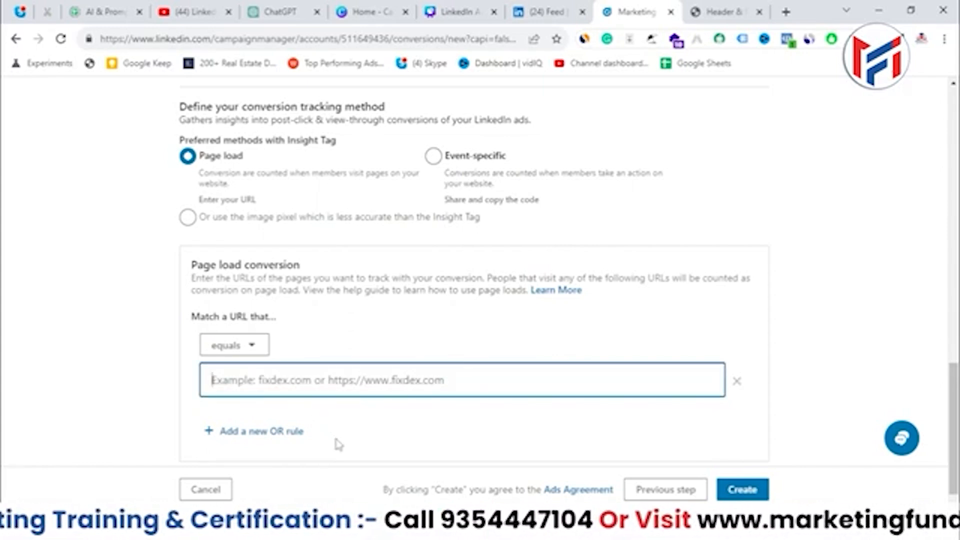
Open the offerbazaar.store storefront in a new tab from its WordPress admin and switch to it
scroll(339, 444, "down", 1)
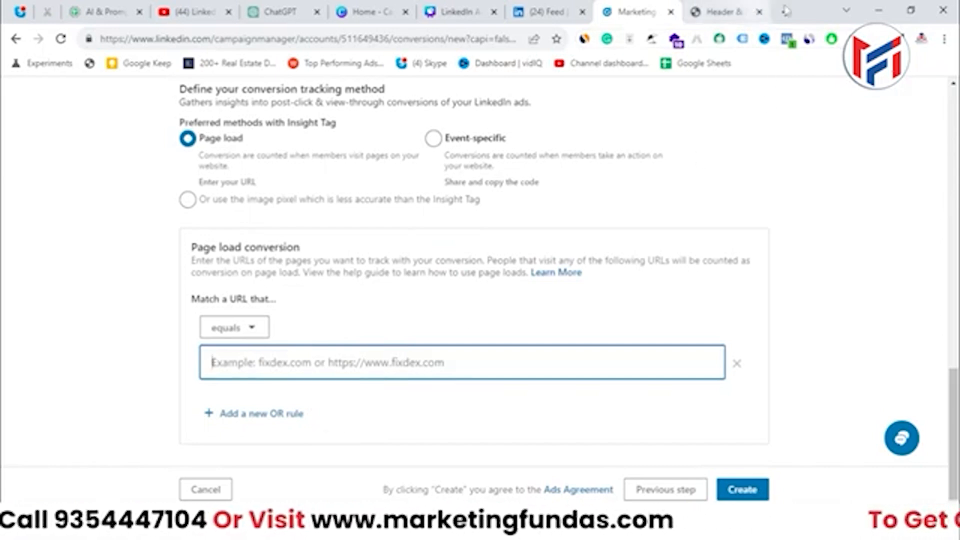
left_click(716, 11)
mouse_move(95, 90)
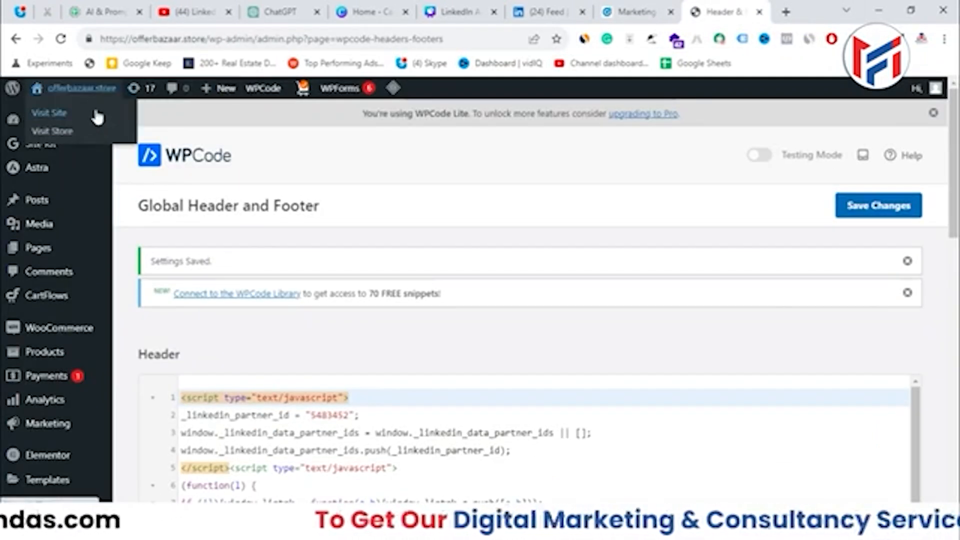
right_click(97, 118)
left_click(123, 122)
left_click(705, 6)
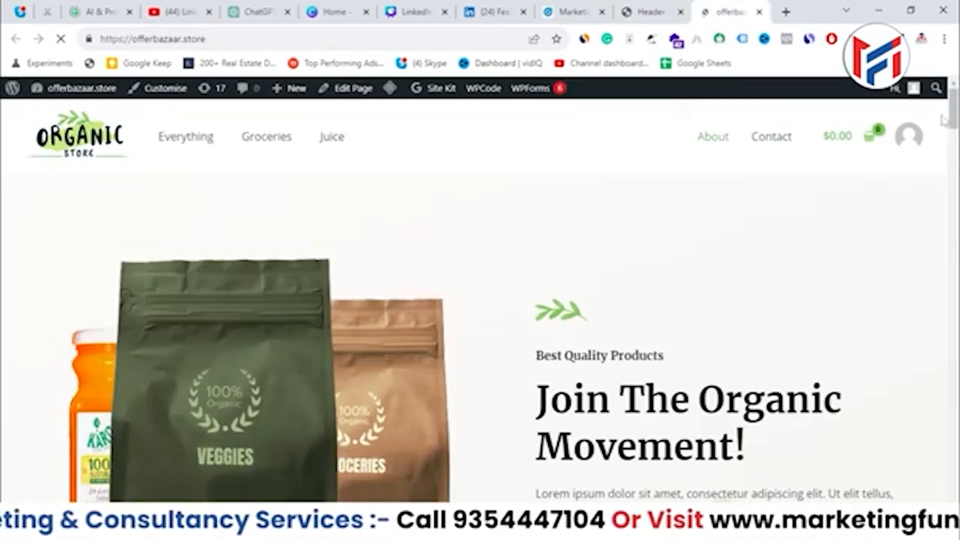
Add one Assorted Coffee from the store's product page to the basket, declining the site's notification requests
left_click_drag(954, 126, 957, 218)
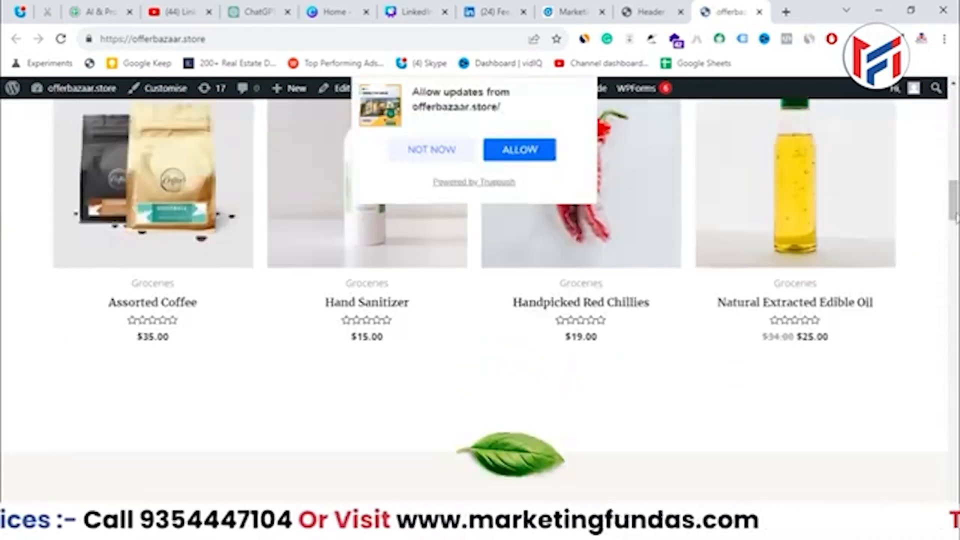
left_click(441, 155)
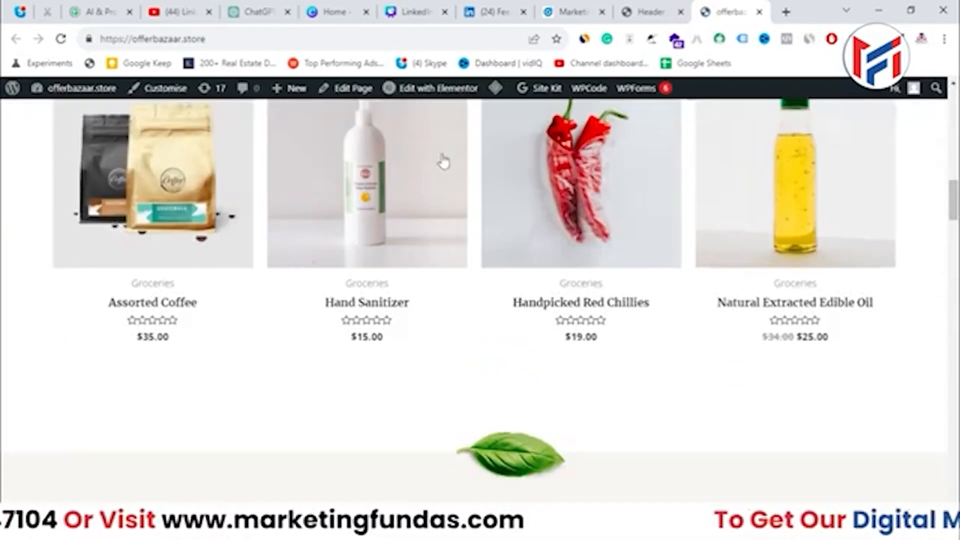
left_click(212, 228)
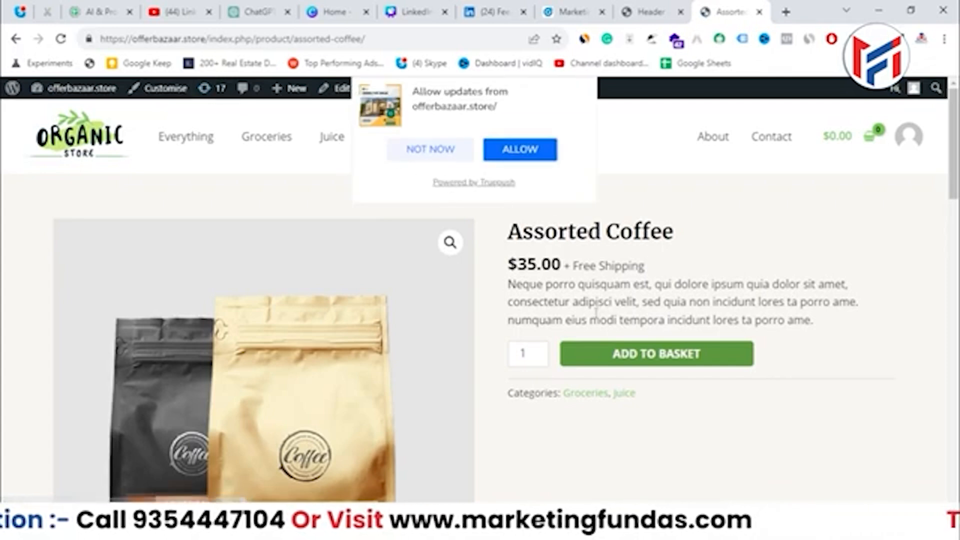
left_click(417, 151)
left_click(606, 364)
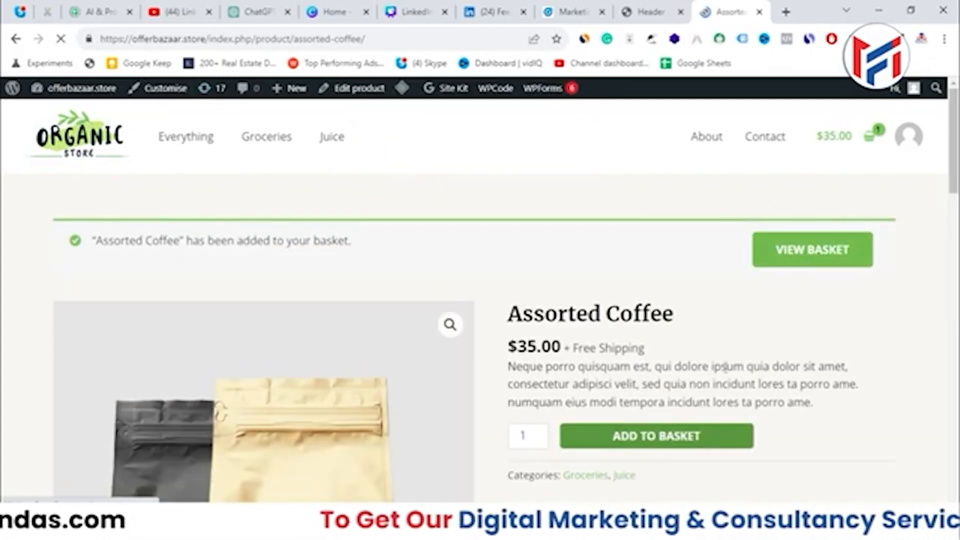
View the basket and proceed to checkout with the Assorted Coffee
left_click(810, 250)
scroll(637, 340, "down", 3)
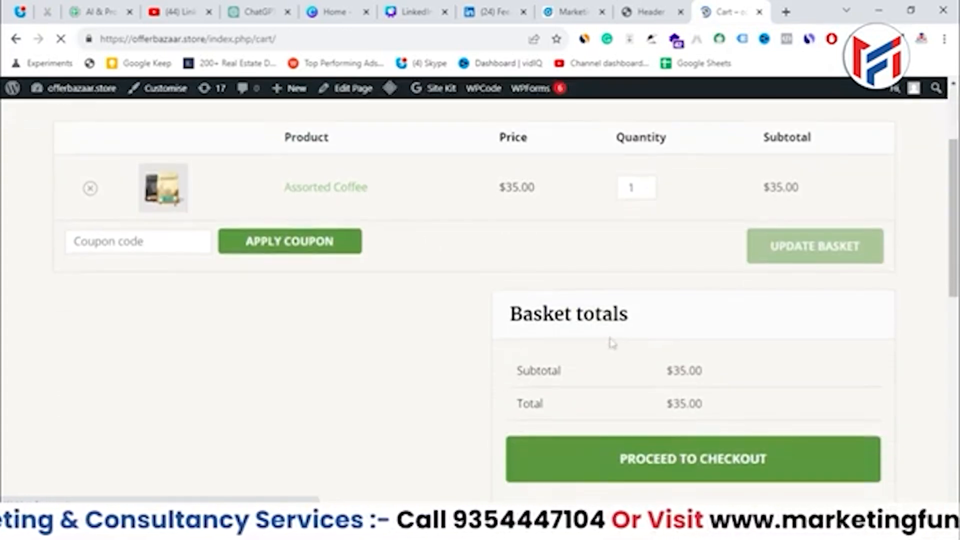
scroll(635, 345, "down", 4)
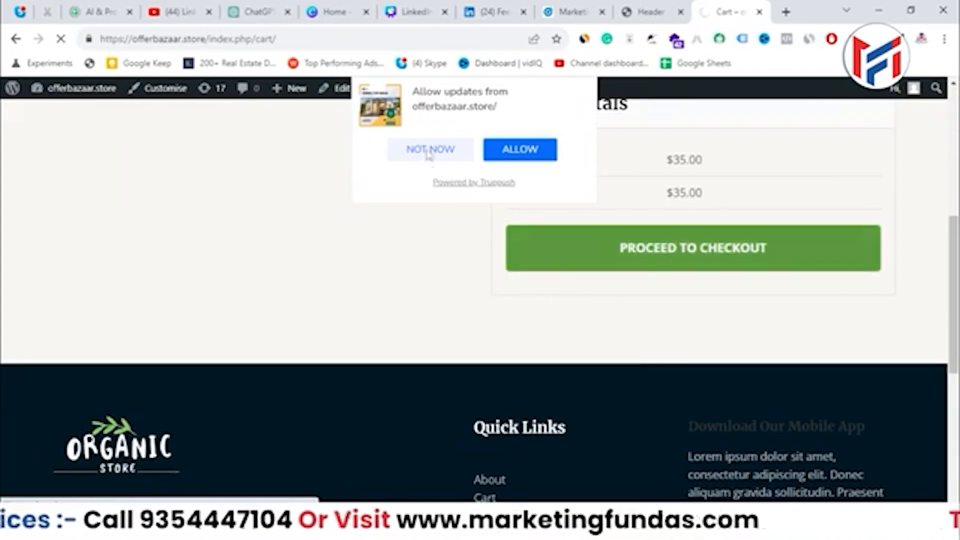
scroll(225, 289, "down", 2)
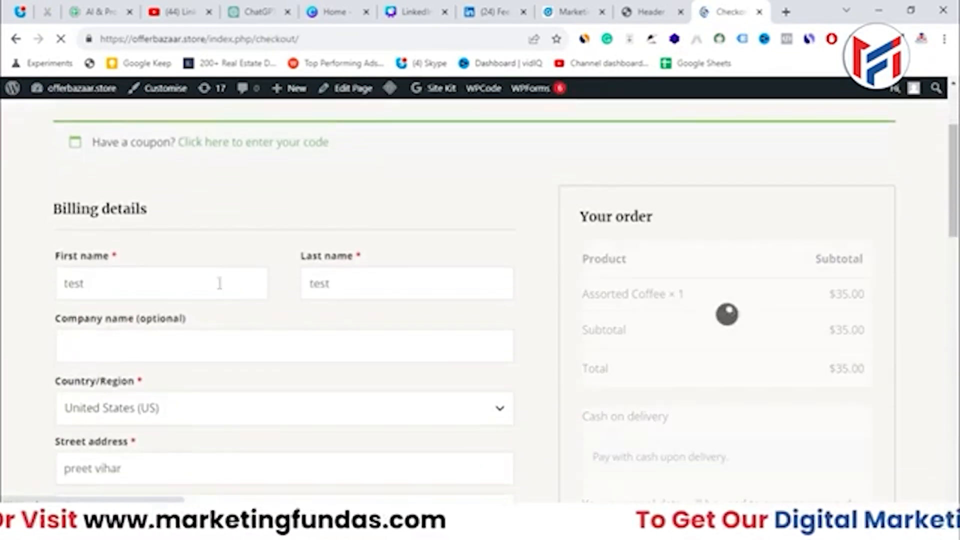
Decline the notification request and review the billing details on the checkout form
scroll(220, 281, "down", 4)
scroll(378, 273, "up", 1)
left_click(429, 149)
scroll(228, 306, "up", 1)
scroll(228, 306, "up", 1)
scroll(291, 290, "down", 1)
scroll(182, 248, "down", 1)
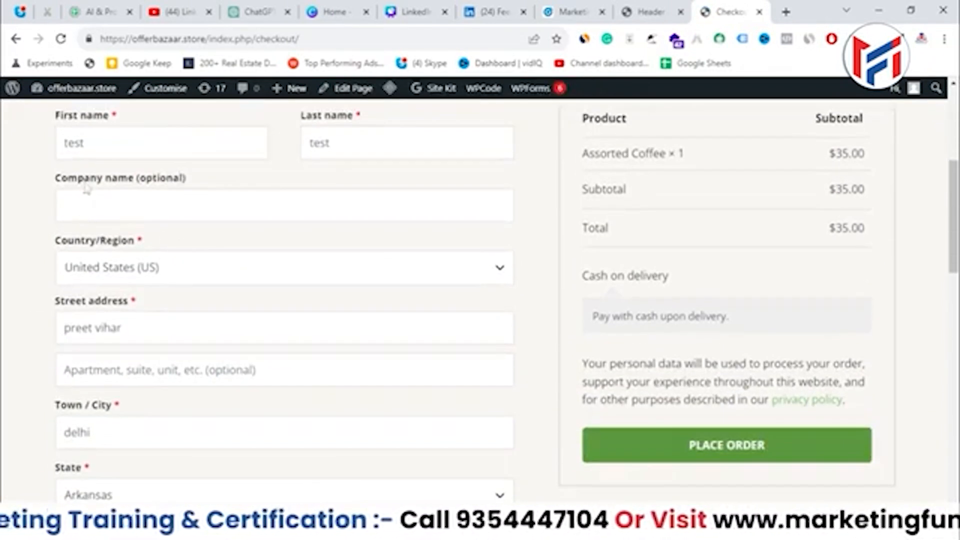
scroll(182, 310, "down", 3)
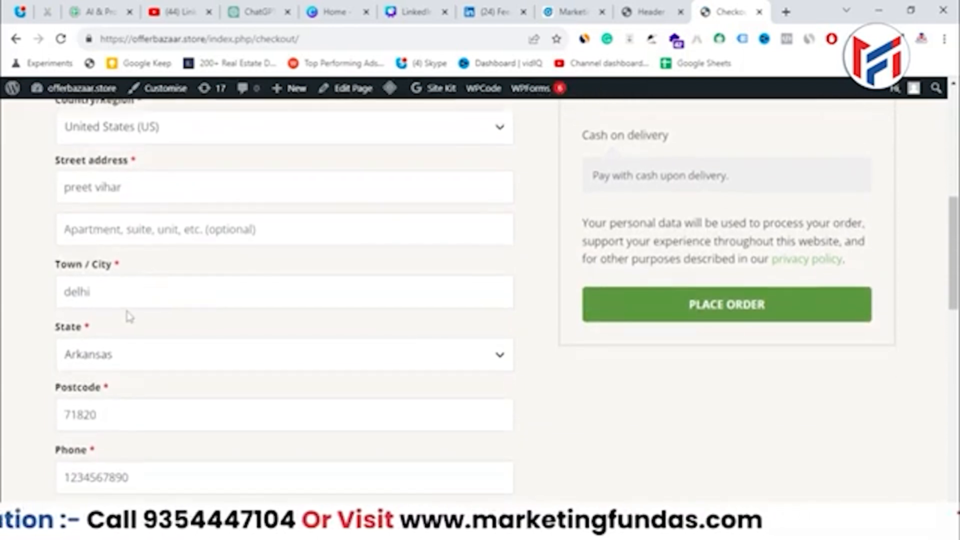
scroll(129, 350, "down", 2)
scroll(203, 356, "up", 3)
scroll(240, 337, "down", 3)
scroll(254, 381, "down", 4)
scroll(253, 380, "up", 10)
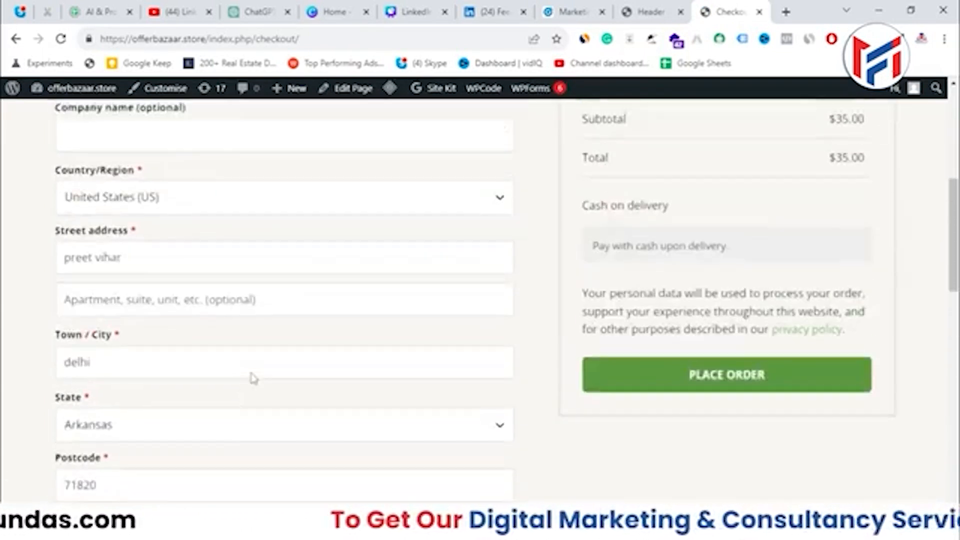
scroll(227, 334, "down", 6)
scroll(236, 317, "up", 3)
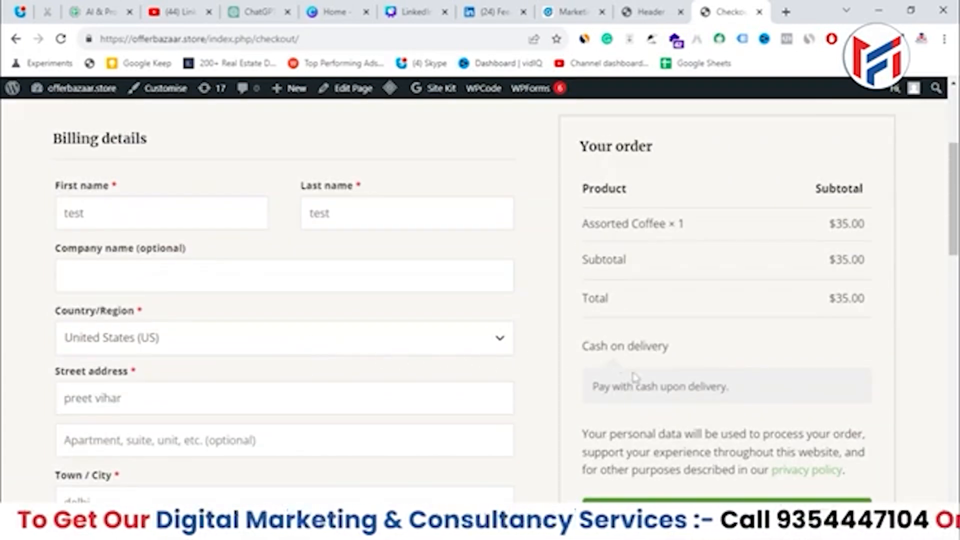
Place the Assorted Coffee test order with Cash on delivery as the payment method
left_click_drag(581, 345, 676, 348)
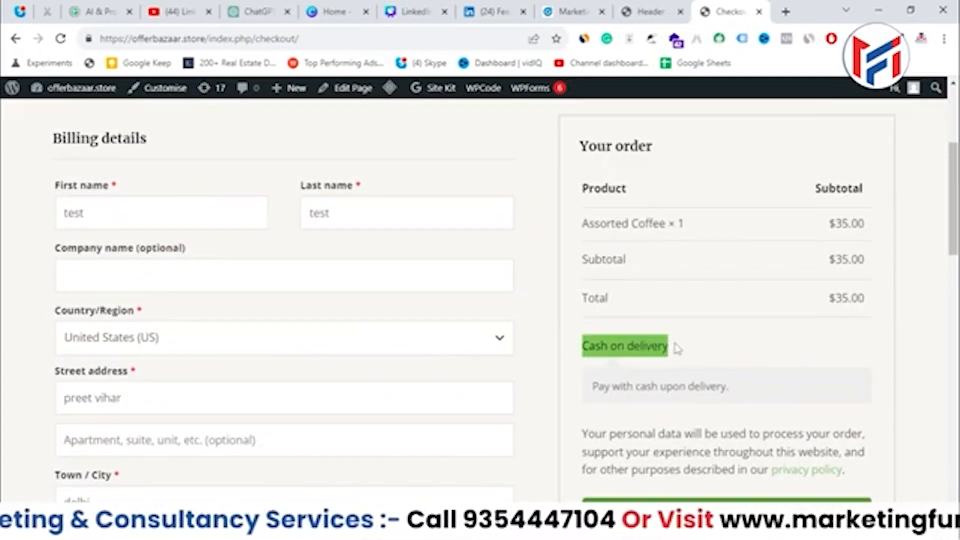
scroll(679, 320, "down", 5)
left_click(683, 248)
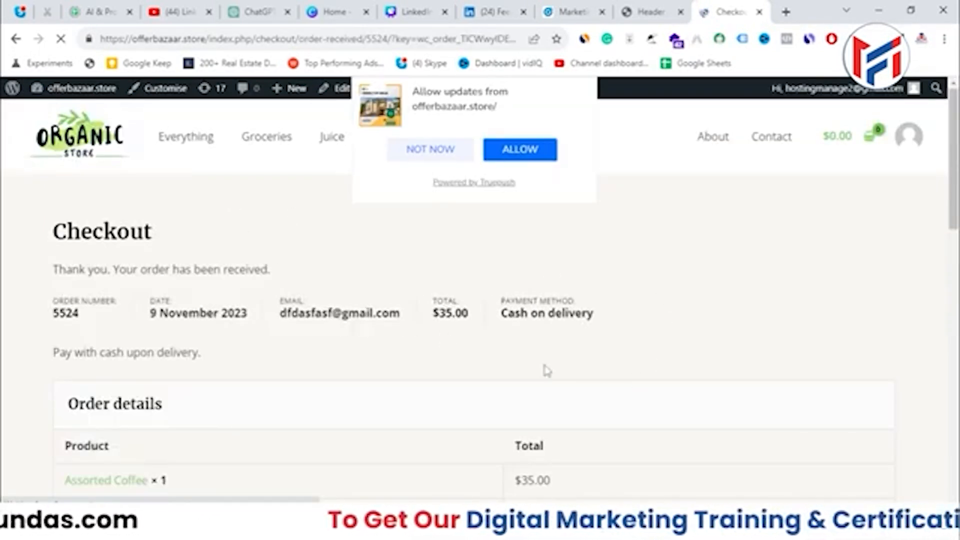
Decline the notification request and check the thank-you message on the order confirmation page
left_click(429, 149)
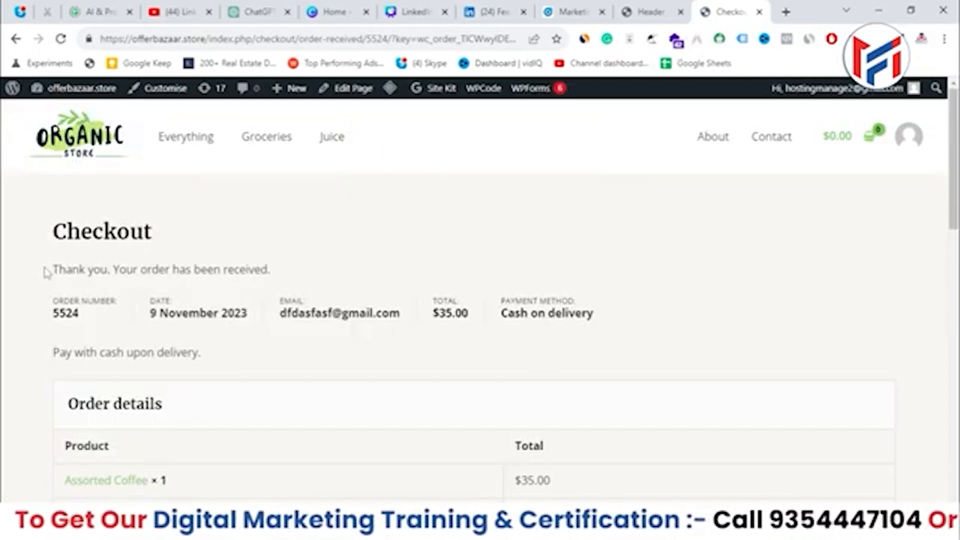
scroll(46, 271, "down", 1)
left_click_drag(52, 197, 322, 216)
scroll(330, 223, "up", 1)
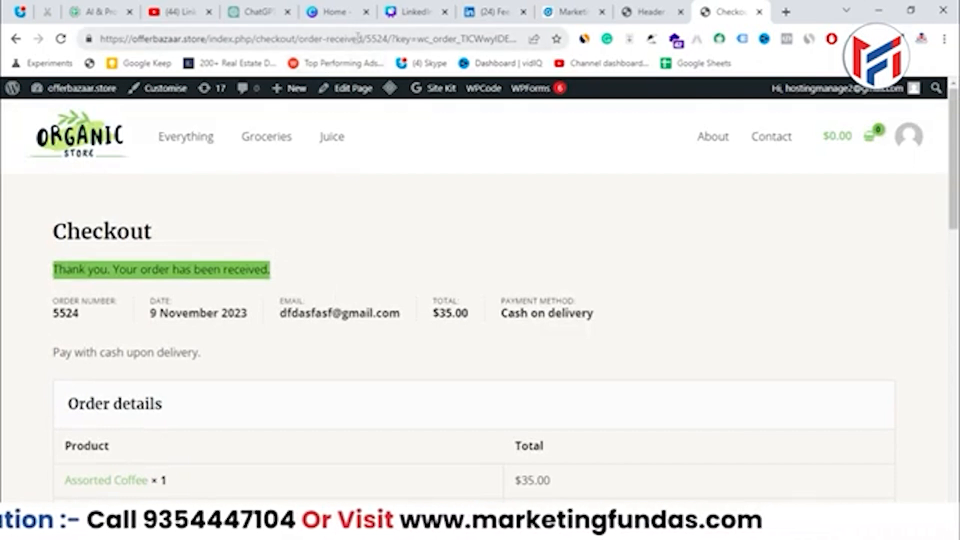
Compare the fixed part of the confirmation page's URL, ending in order-received/, with the order-specific part that follows it
left_click_drag(368, 39, 98, 38)
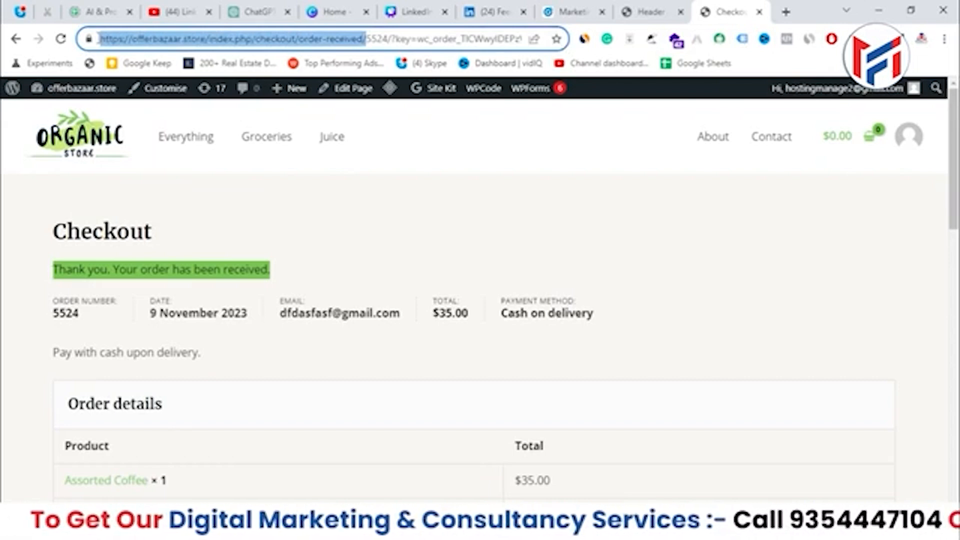
left_click(183, 192)
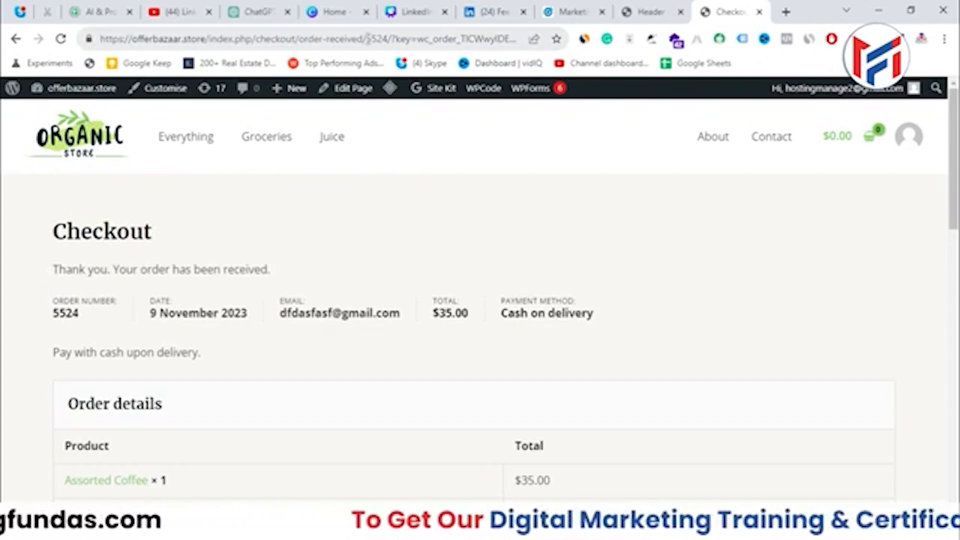
left_click(367, 39)
left_click_drag(357, 39, 100, 39)
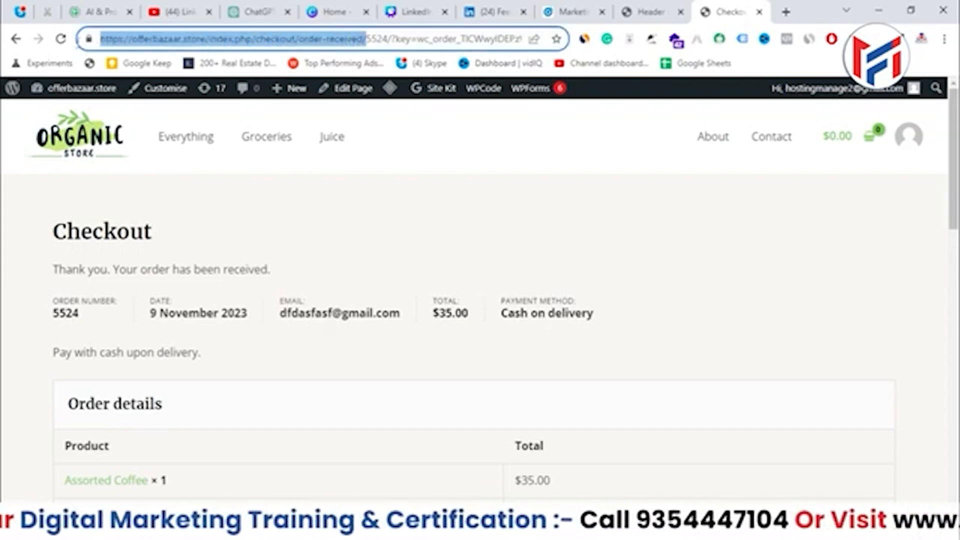
left_click(368, 39)
left_click_drag(368, 38, 377, 42)
left_click(344, 181)
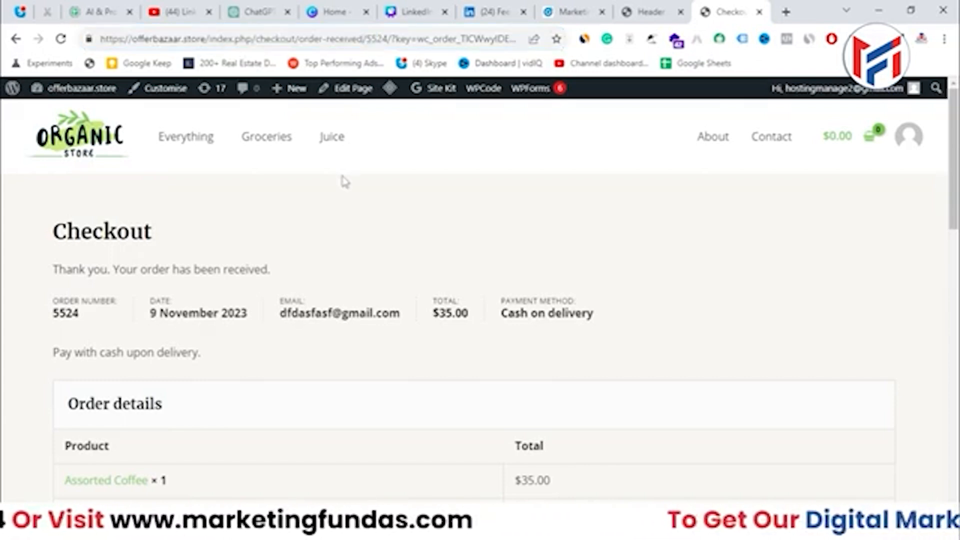
left_click_drag(367, 39, 554, 42)
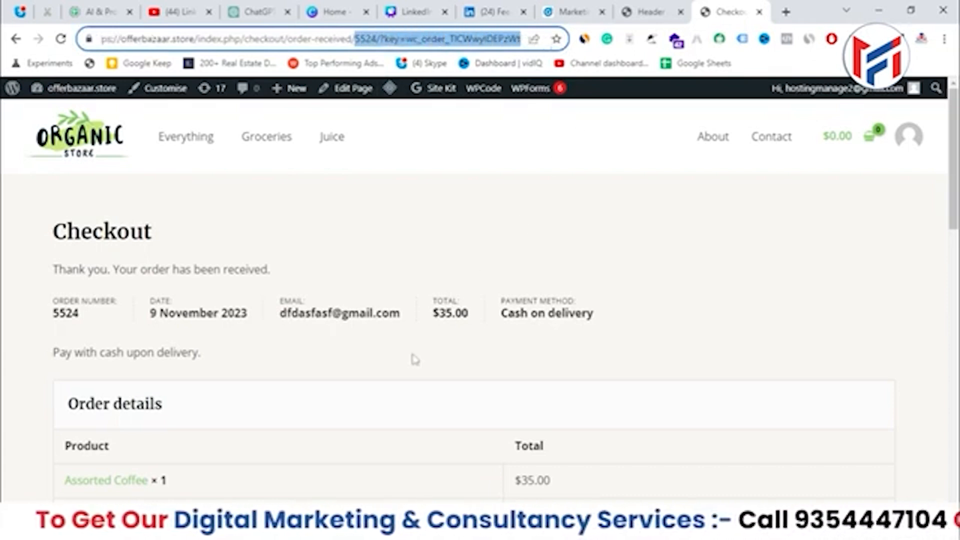
scroll(245, 317, "down", 2)
scroll(250, 300, "up", 2)
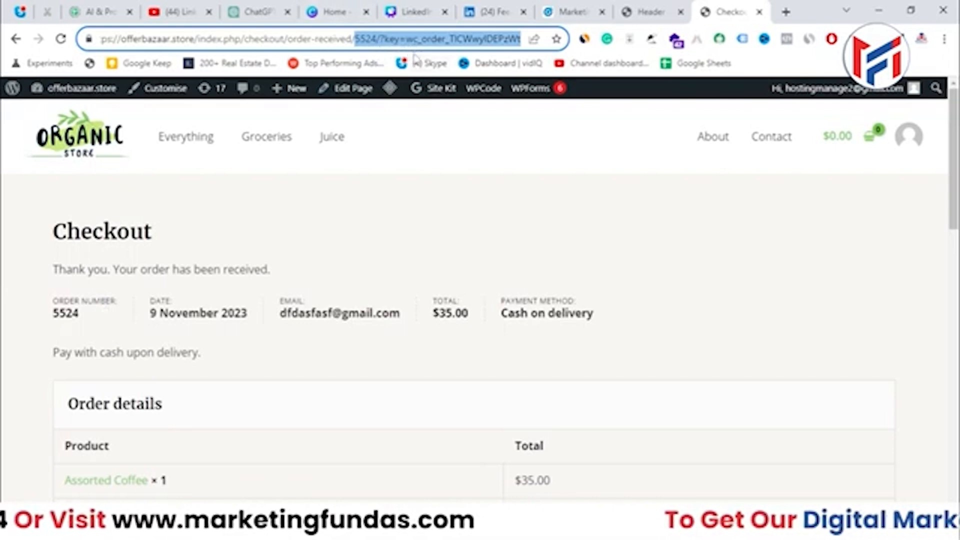
scroll(300, 211, "down", 4)
scroll(300, 212, "up", 4)
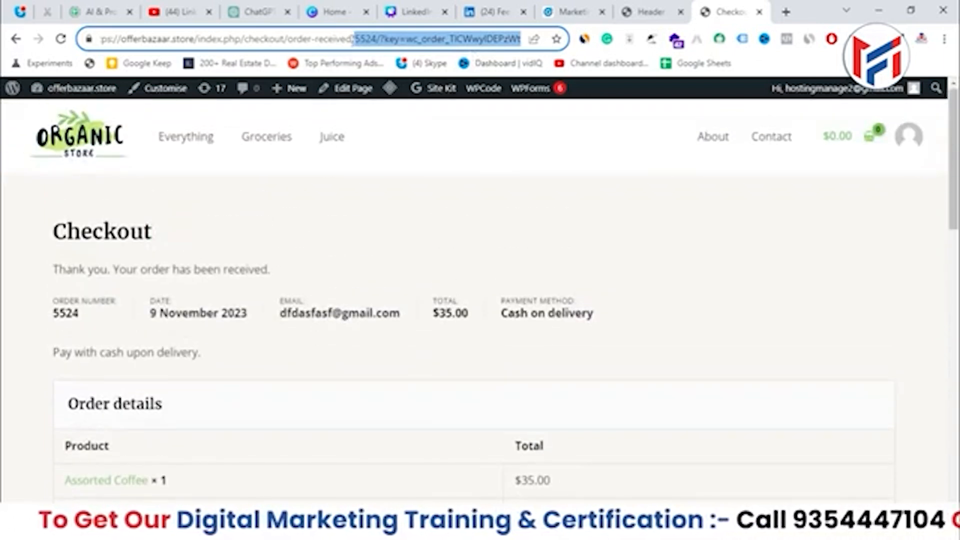
left_click(355, 39)
left_click_drag(355, 39, 70, 47)
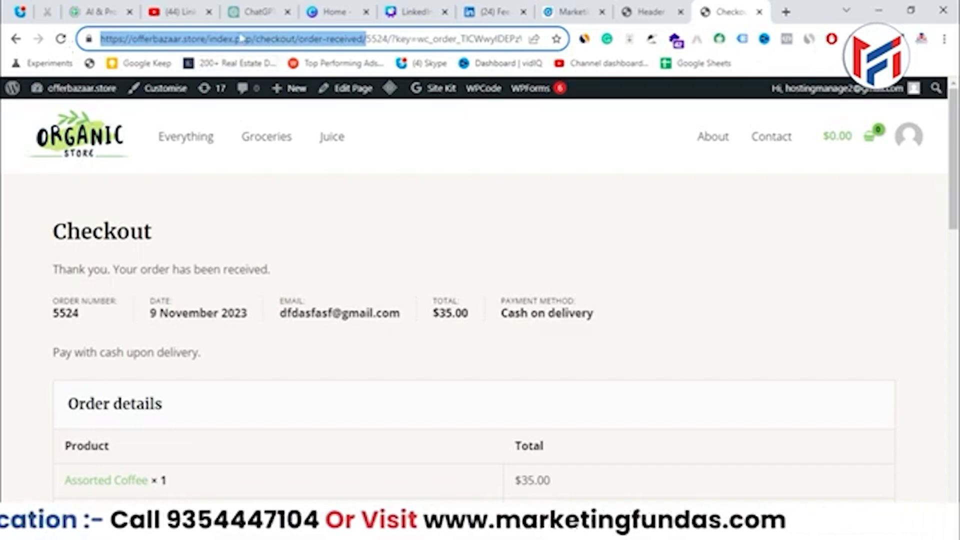
right_click(253, 45)
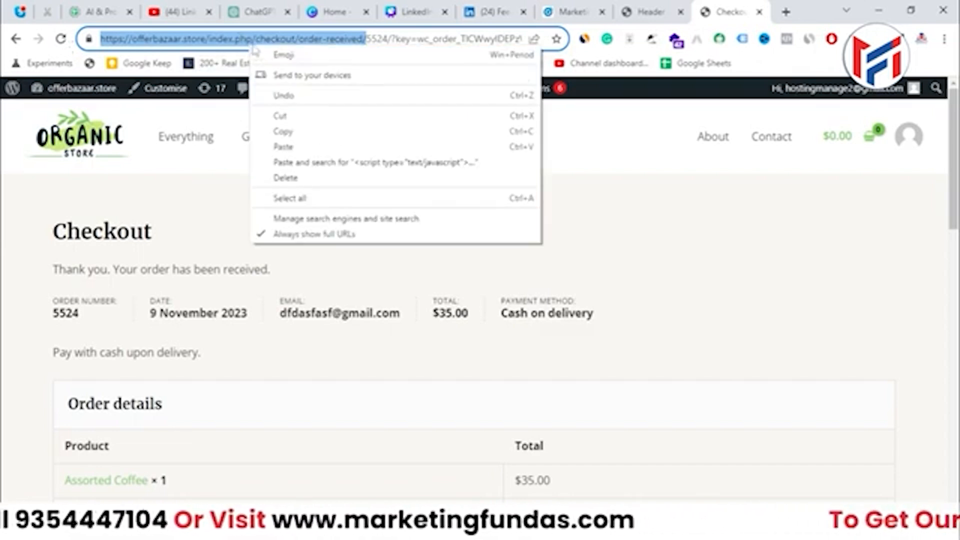
left_click(283, 131)
Load the copied order-received URL in a new browser tab and check that page's thank-you message
left_click(786, 12)
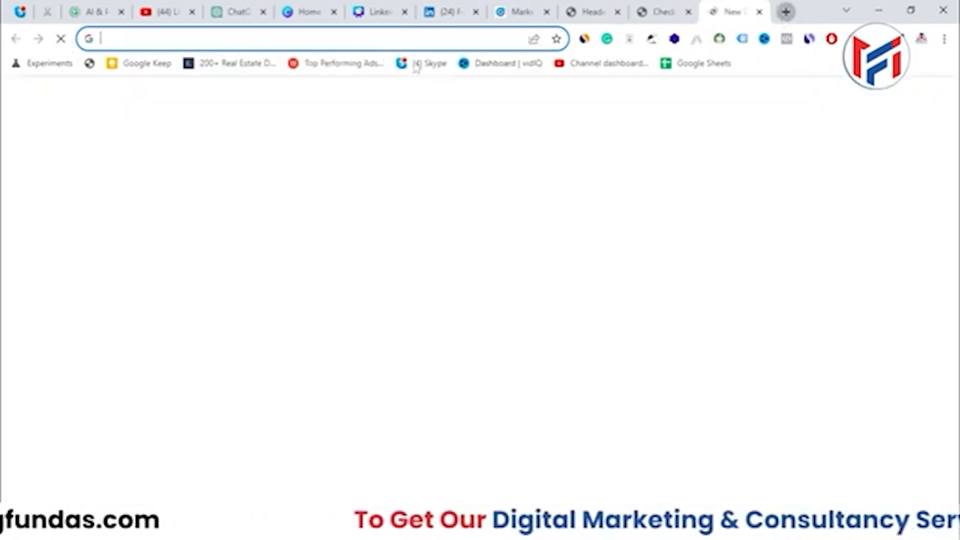
right_click(369, 35)
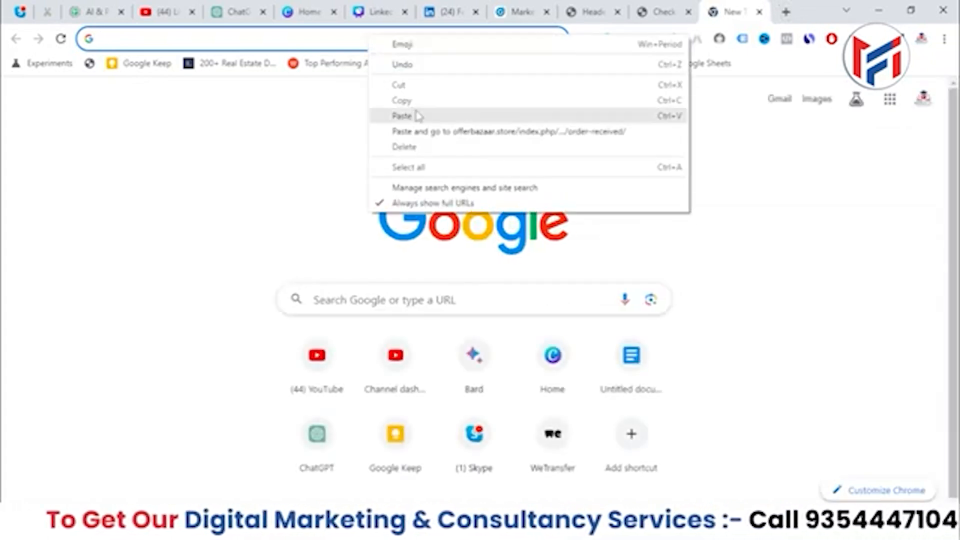
left_click(418, 114)
key("Return")
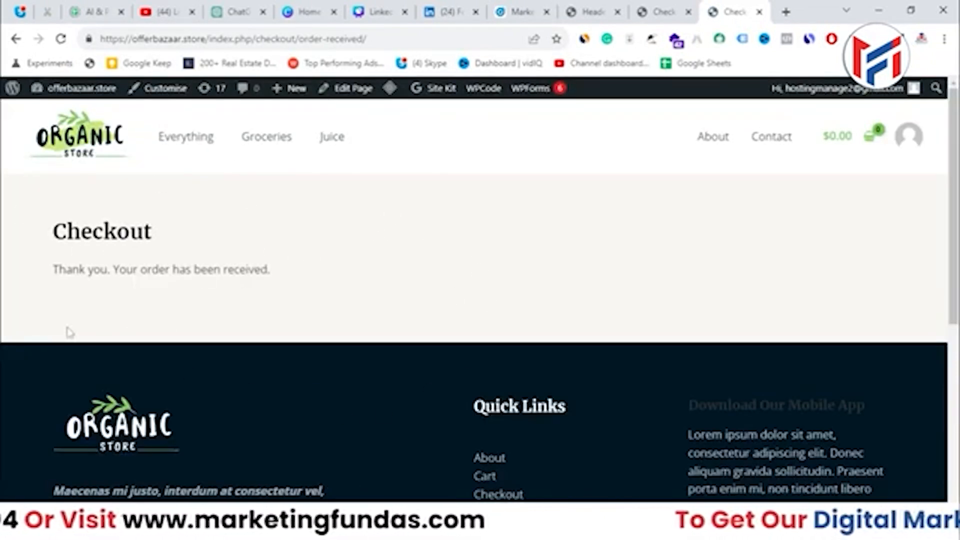
left_click(440, 149)
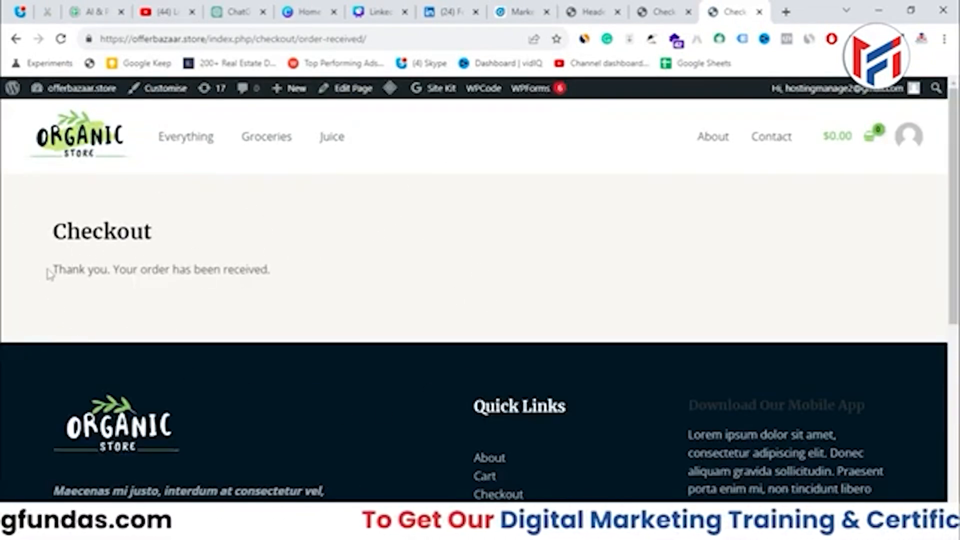
left_click_drag(49, 274, 403, 300)
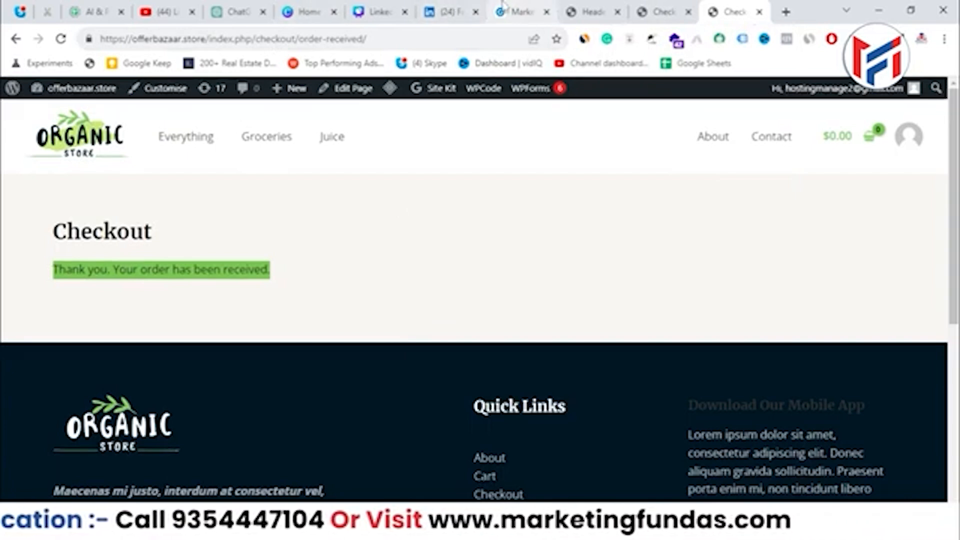
Paste the order-received URL into the page load conversion's "equals" rule in Campaign Manager and create the conversion
left_click(519, 12)
right_click(318, 376)
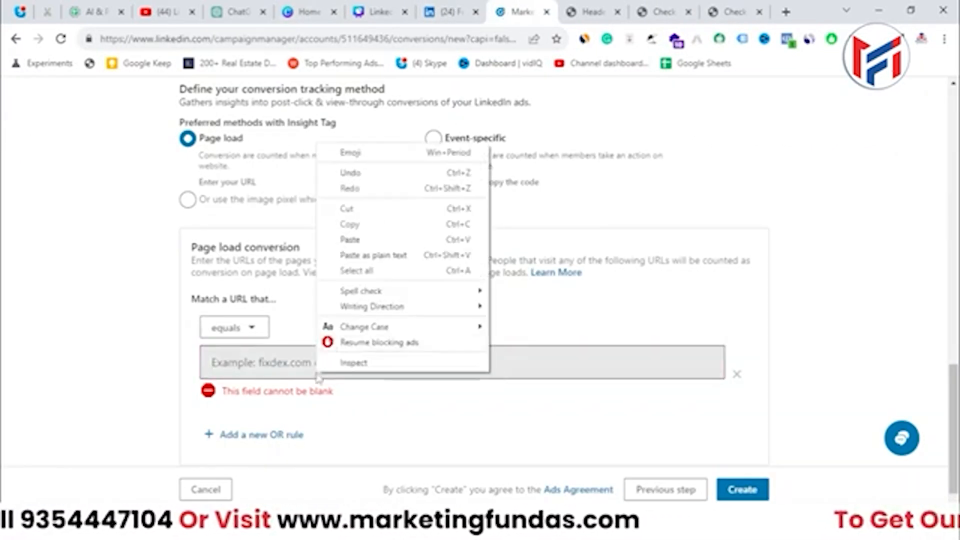
left_click(350, 240)
scroll(668, 467, "down", 1)
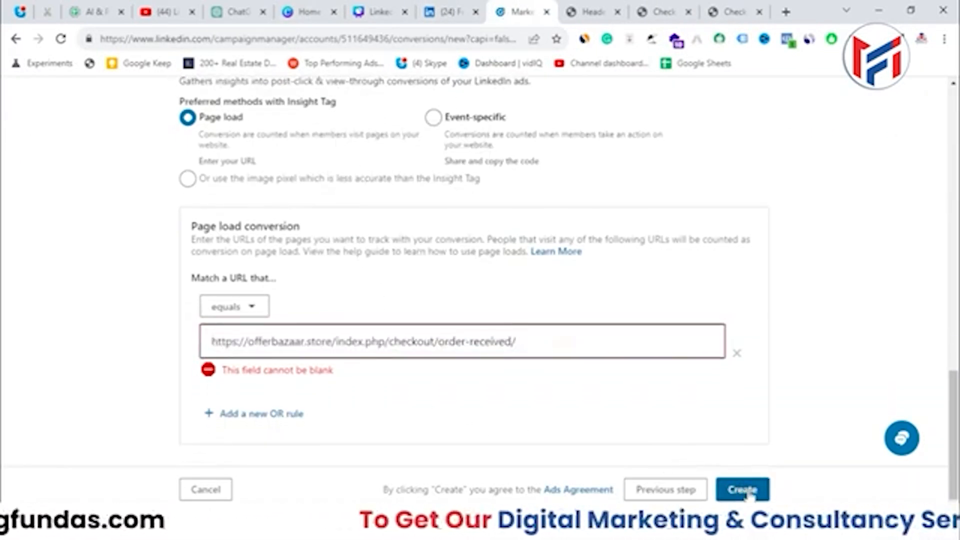
left_click(749, 494)
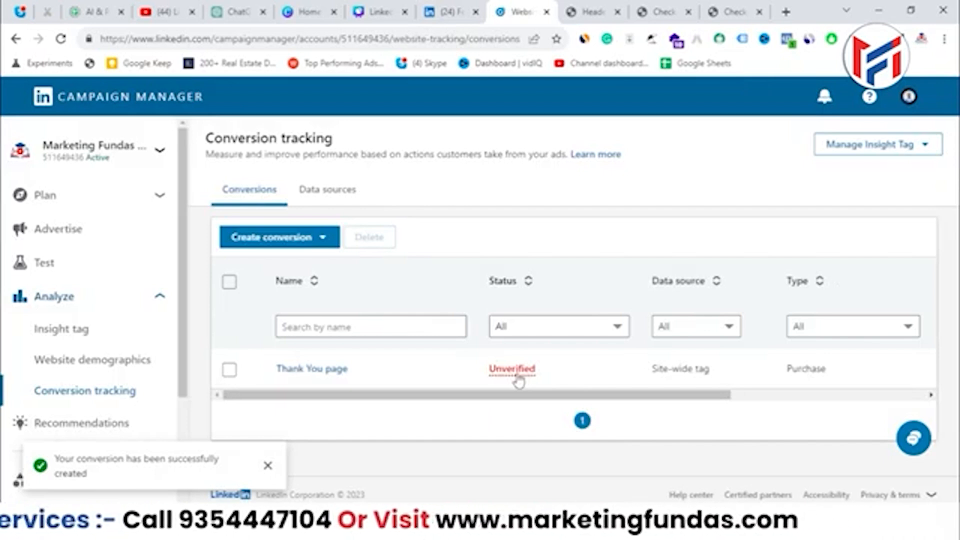
Examine the Thank You page conversion's columns, from status to tracked campaigns, in the conversion list
left_click_drag(484, 395, 452, 373)
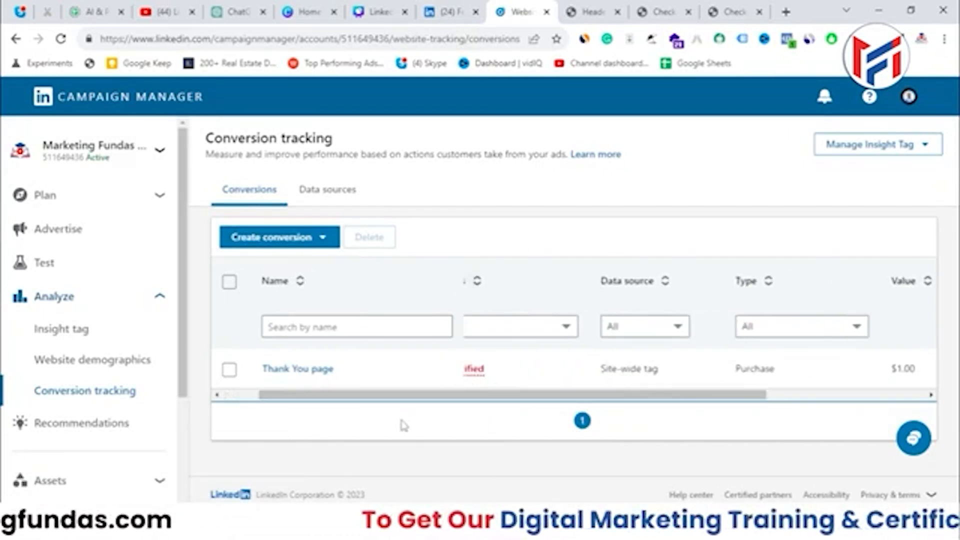
left_click_drag(407, 394, 338, 387)
left_click_drag(575, 395, 837, 388)
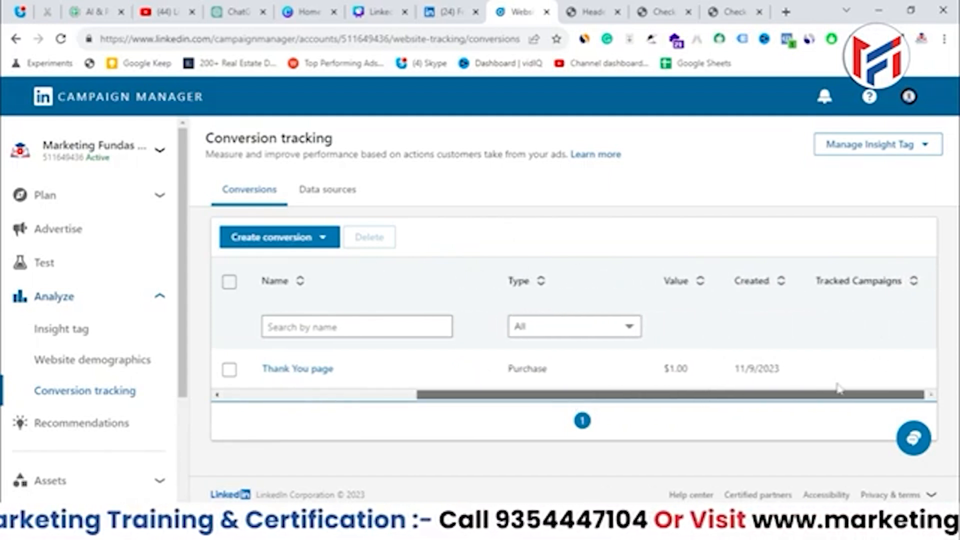
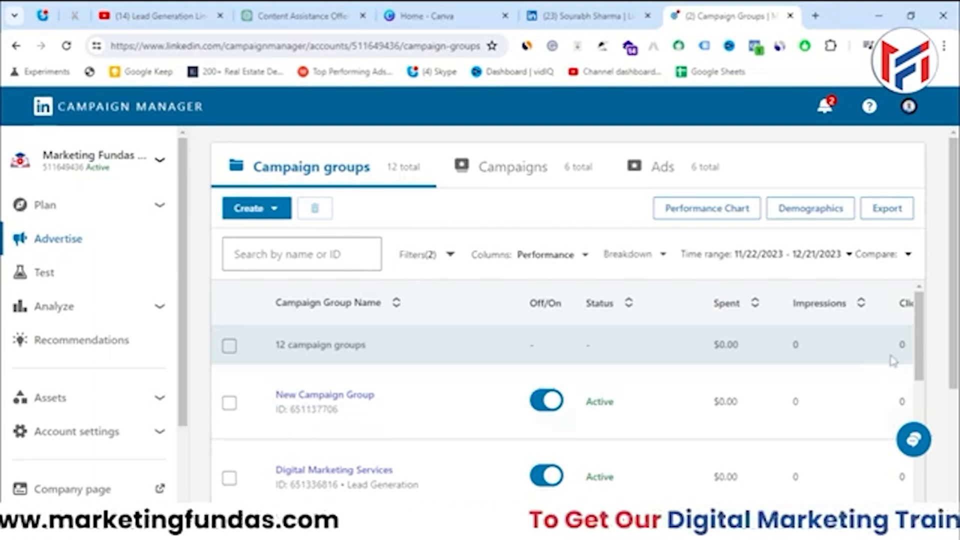
Open the Lead Gen Forms section of the ad account's assets
scroll(185, 312, "down", 1)
left_click_drag(184, 309, 183, 306)
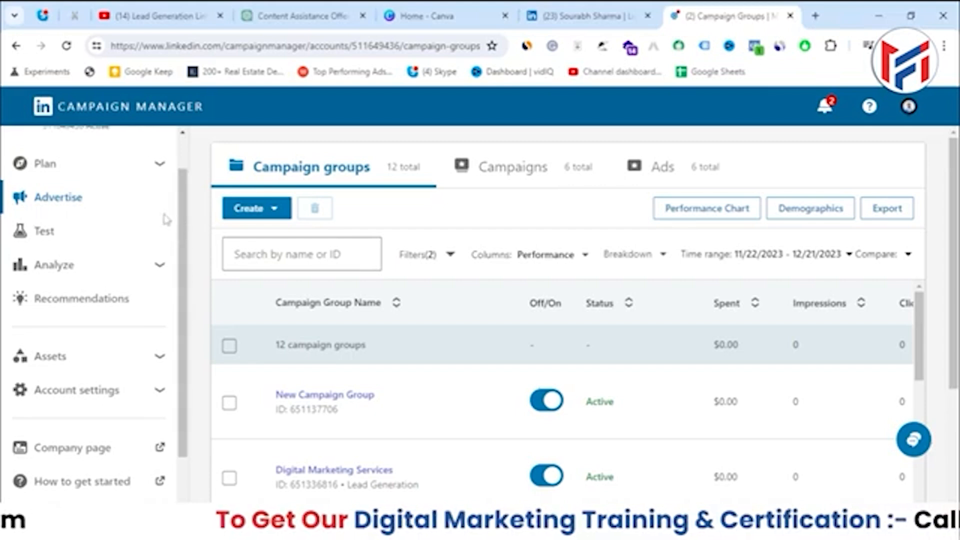
left_click(75, 365)
scroll(88, 350, "down", 2)
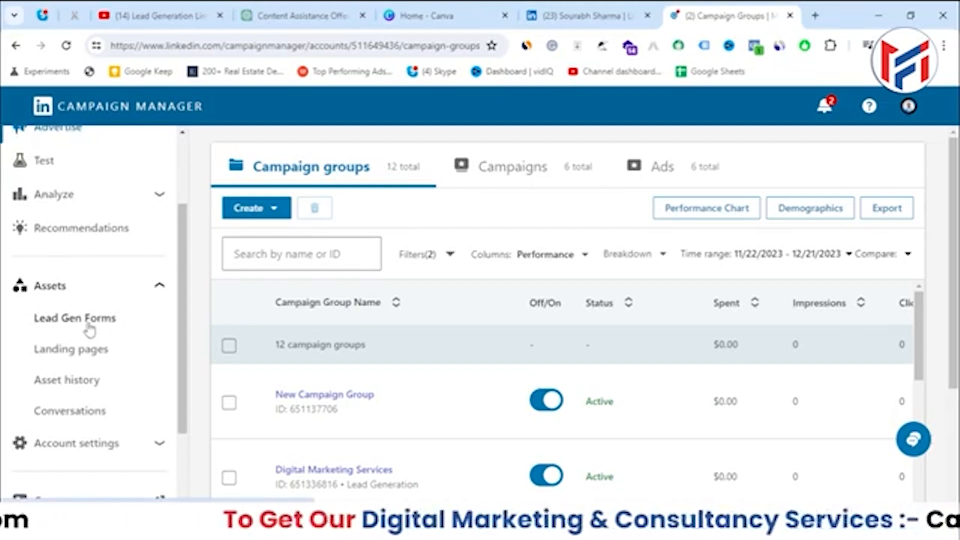
left_click(90, 327)
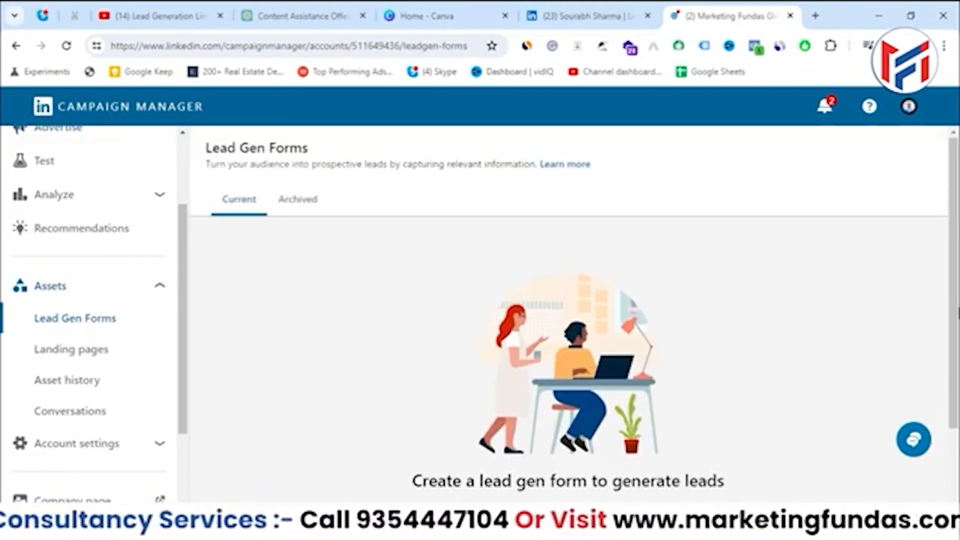
Read the introduction to lead gen forms and start creating a new form
scroll(452, 302, "down", 2)
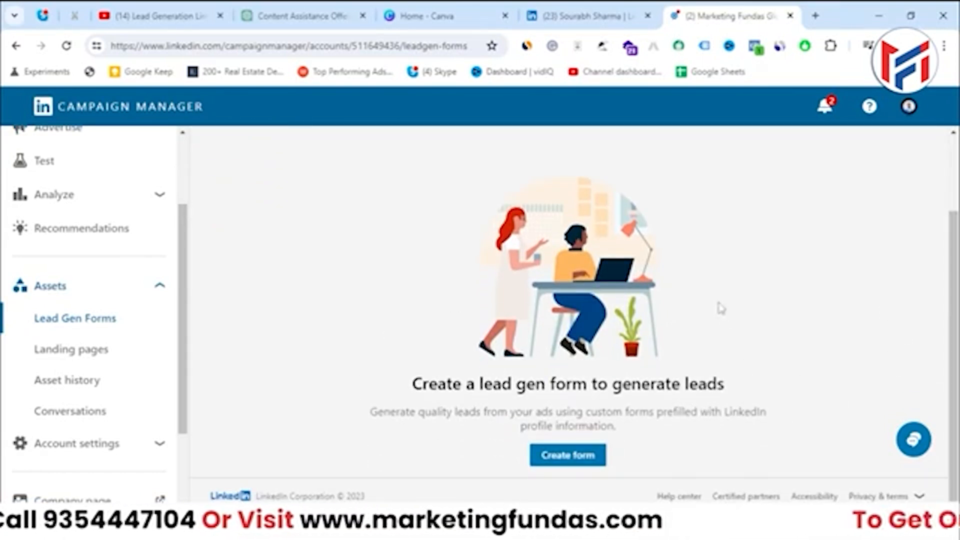
scroll(720, 306, "up", 2)
scroll(585, 404, "down", 2)
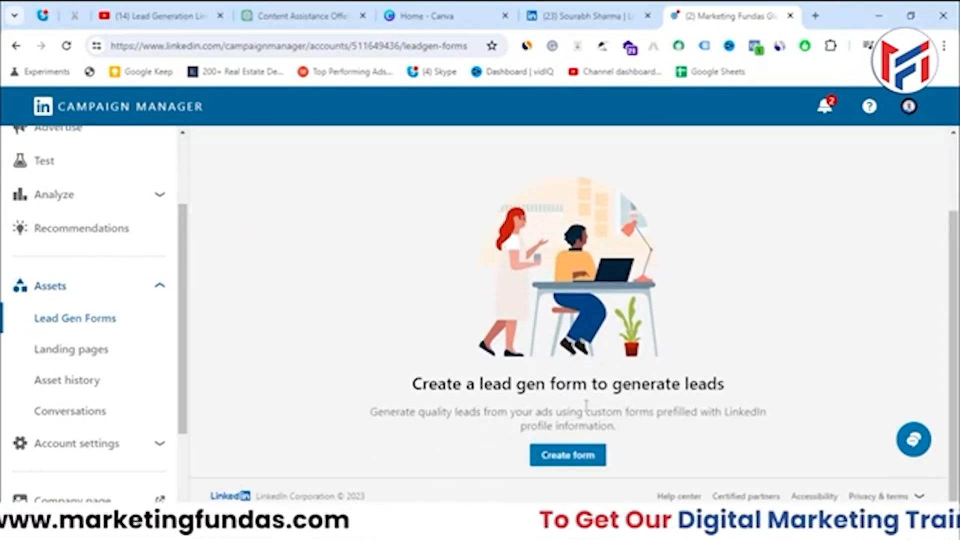
left_click_drag(432, 412, 569, 411)
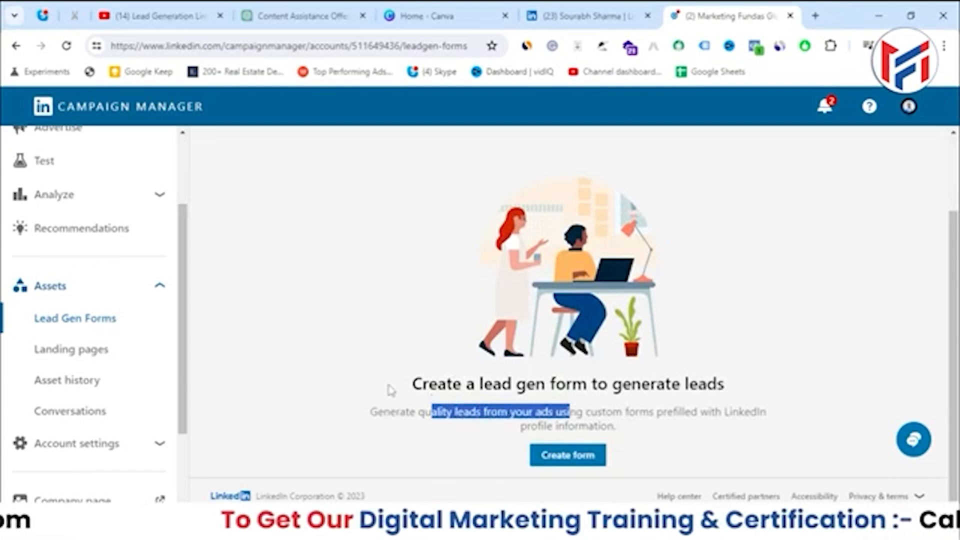
left_click_drag(391, 390, 720, 385)
left_click_drag(955, 292, 958, 345)
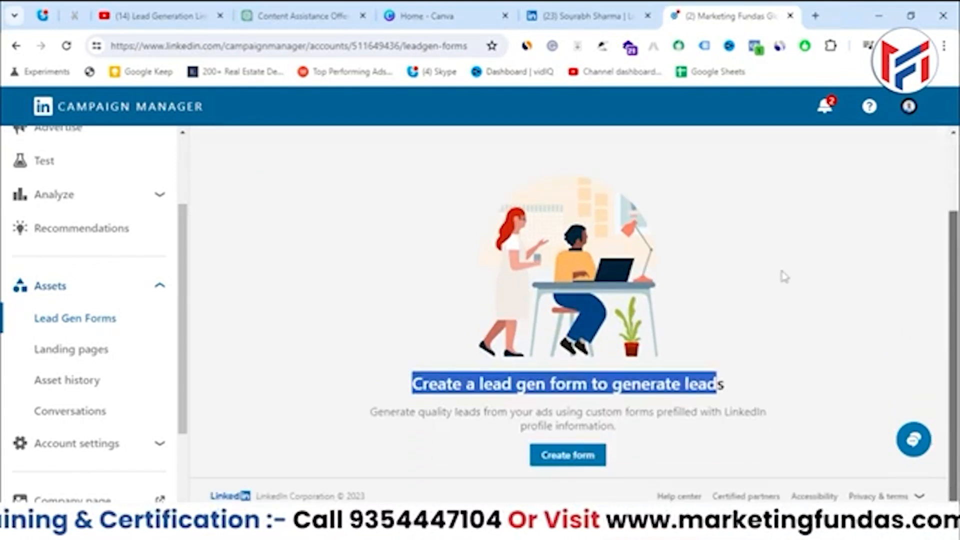
left_click(716, 309)
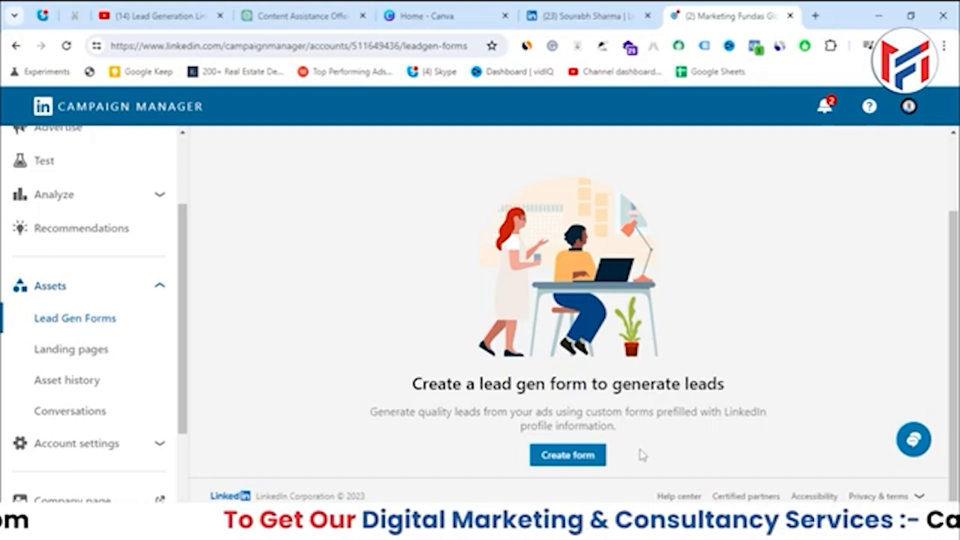
left_click(595, 459)
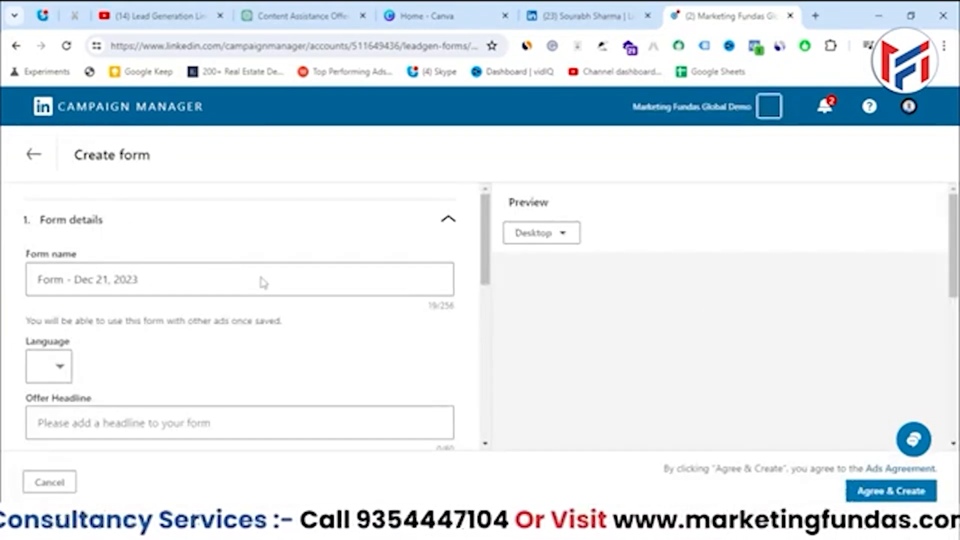
Change the form name to "MFG LeadGenForm - Dec 21, 2023"
left_click_drag(245, 279, 85, 302)
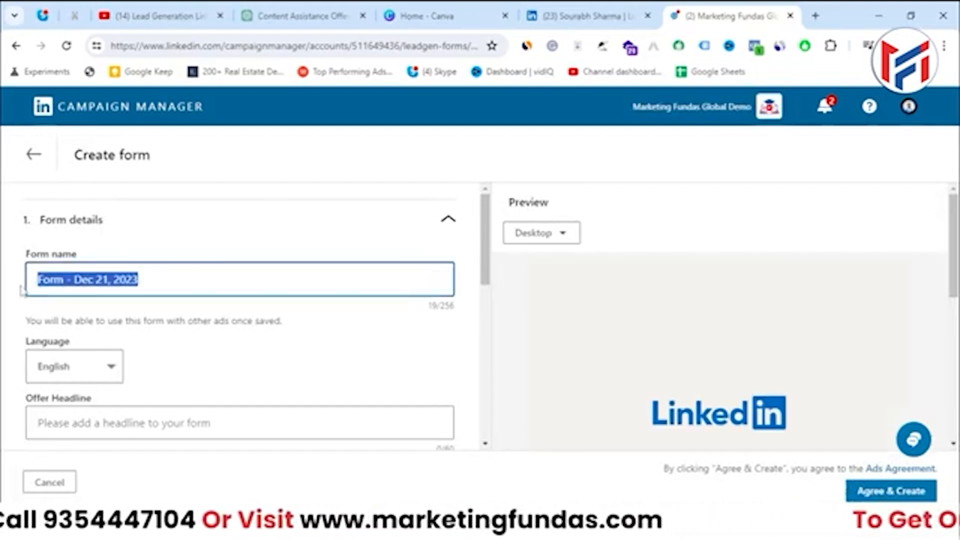
left_click(42, 280)
type("MFF")
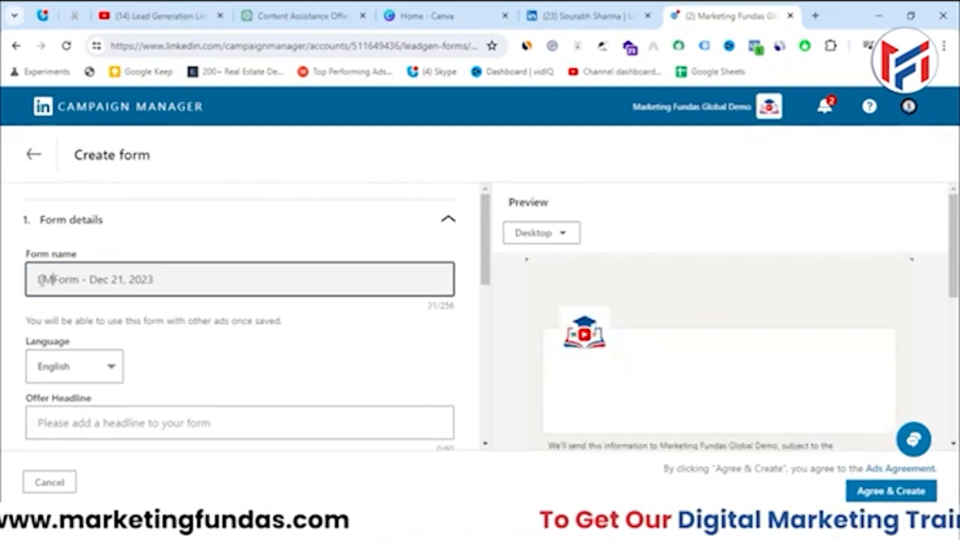
key("BackSpace")
key("BackSpace")
type("FG ")
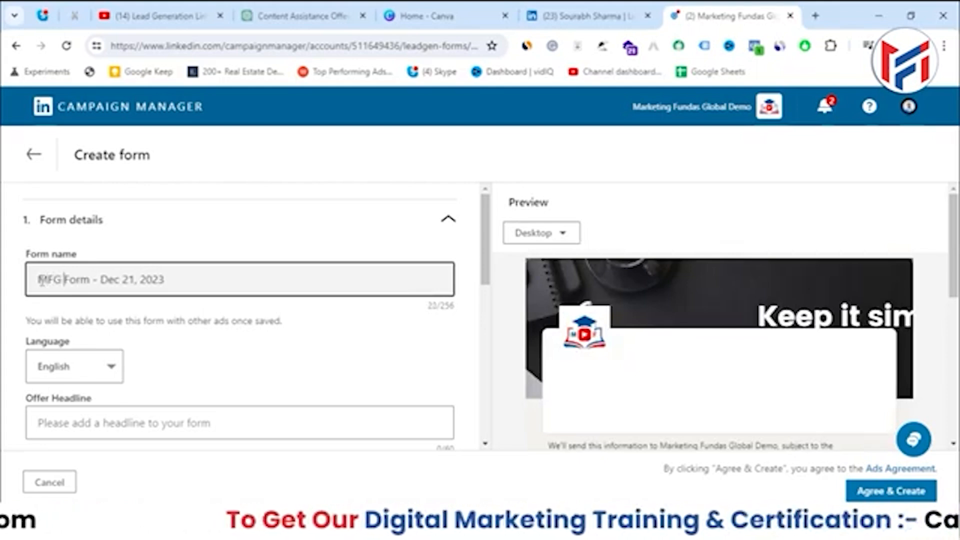
type("LeadGen")
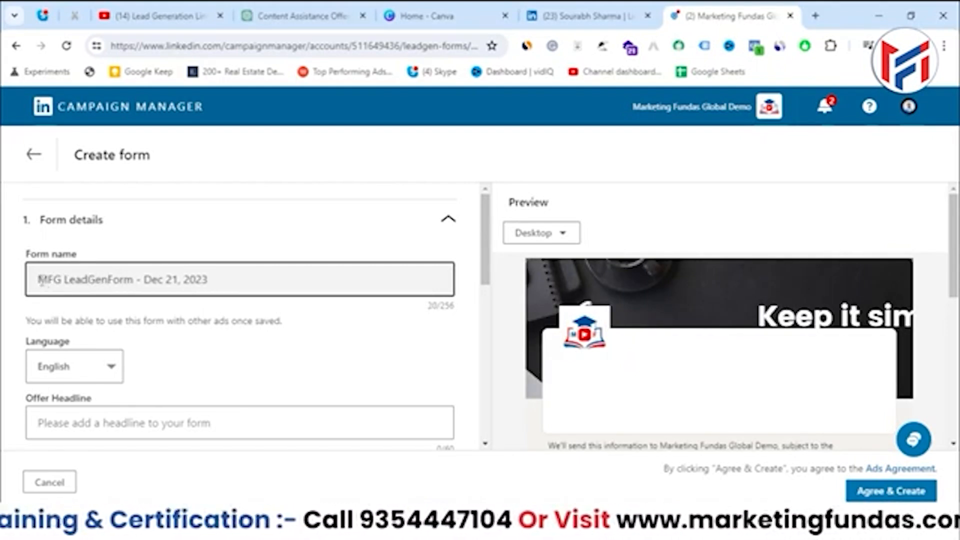
left_click_drag(42, 279, 302, 261)
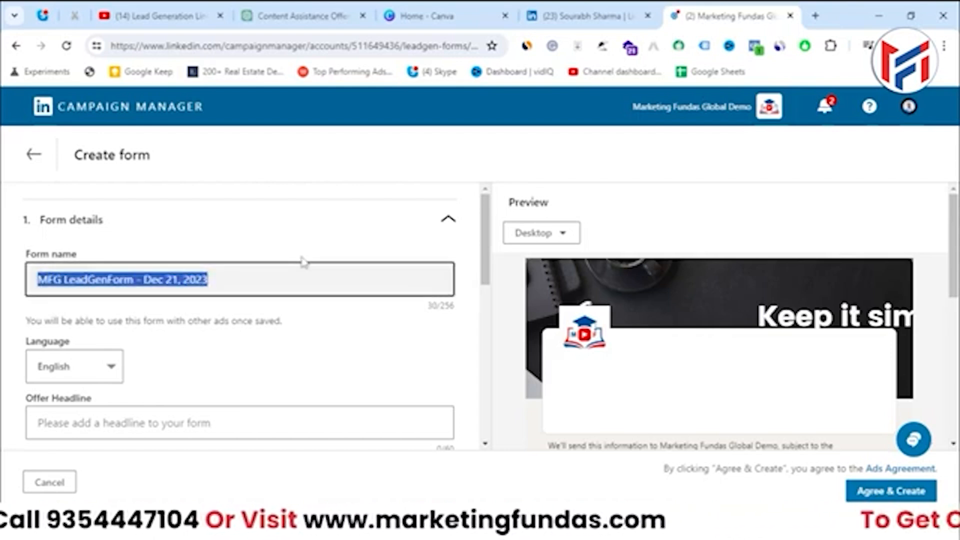
left_click(259, 275)
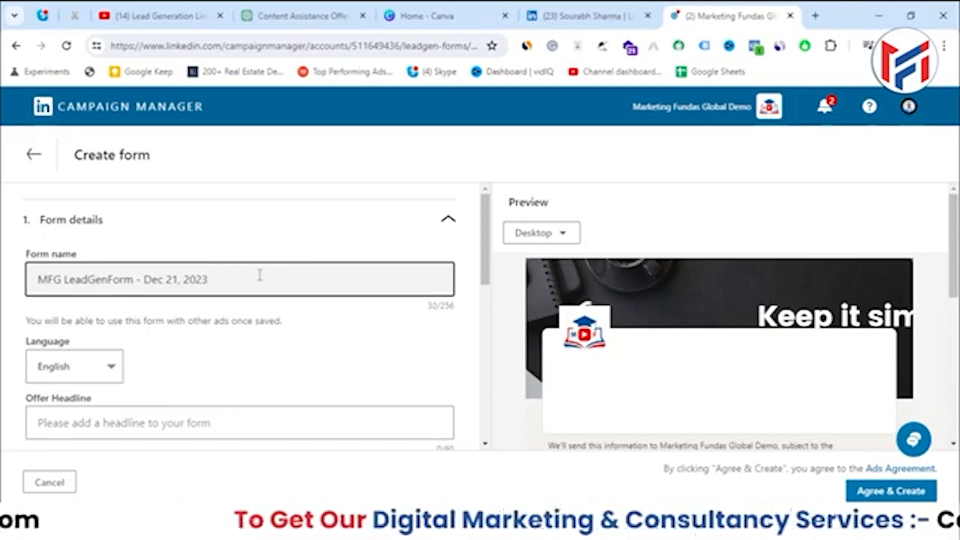
Look through the available form languages, keeping English, and review the remaining form detail fields
scroll(245, 319, "down", 1)
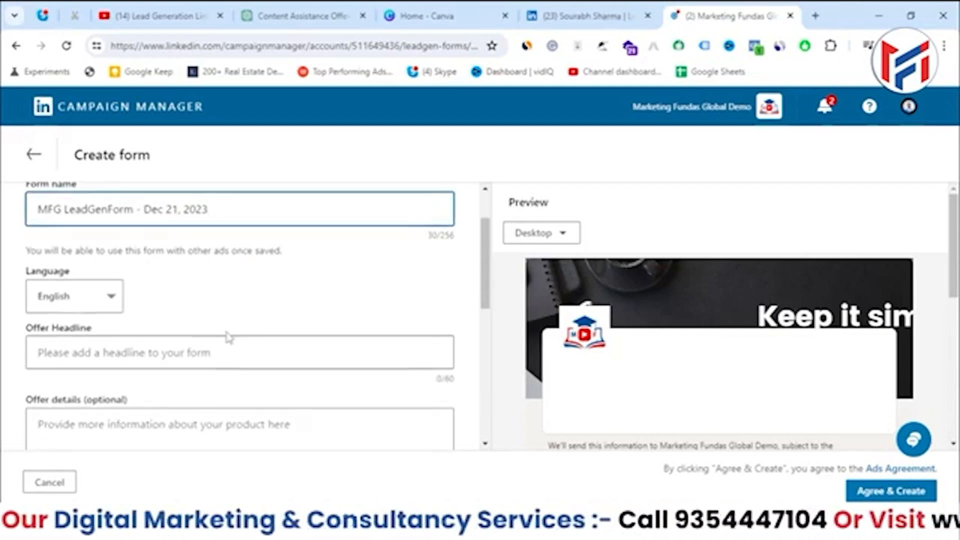
left_click(108, 297)
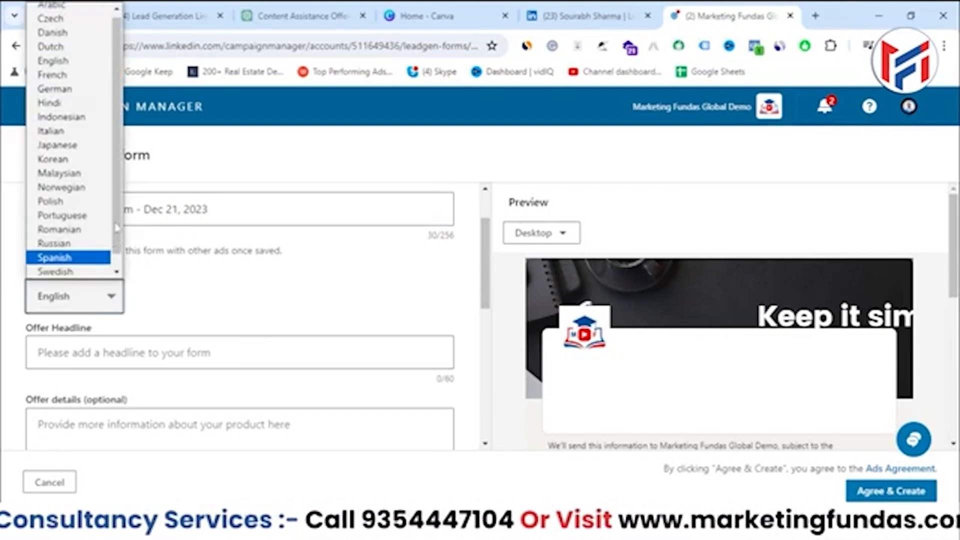
left_click_drag(119, 145, 116, 82)
left_click(210, 286)
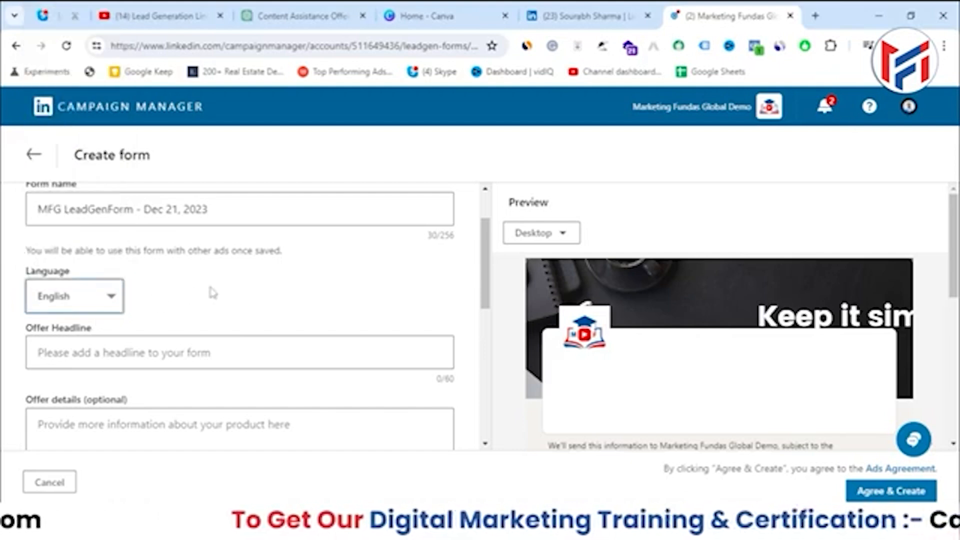
scroll(19, 365, "down", 3)
scroll(82, 240, "up", 2)
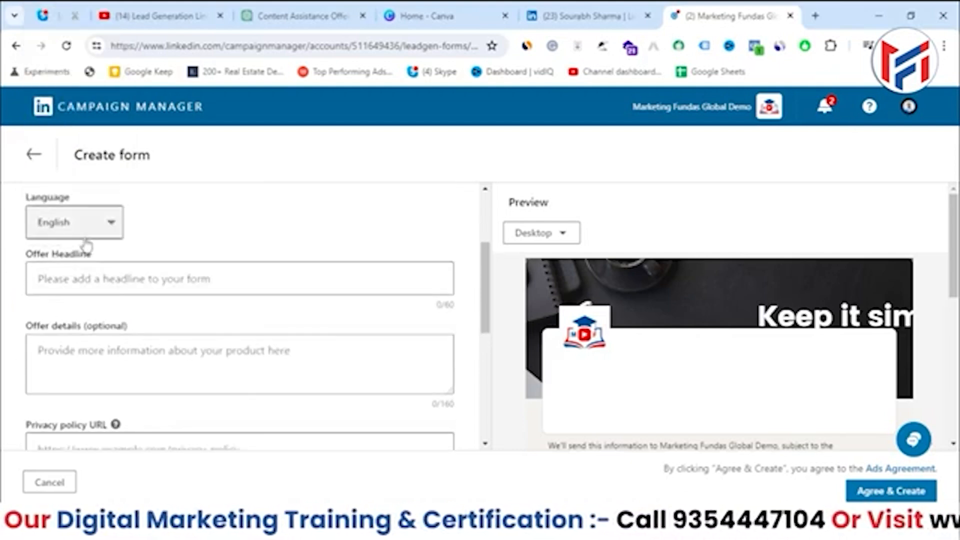
Enter "Best Digital Marketing Service" as the form's offer headline
left_click(125, 282)
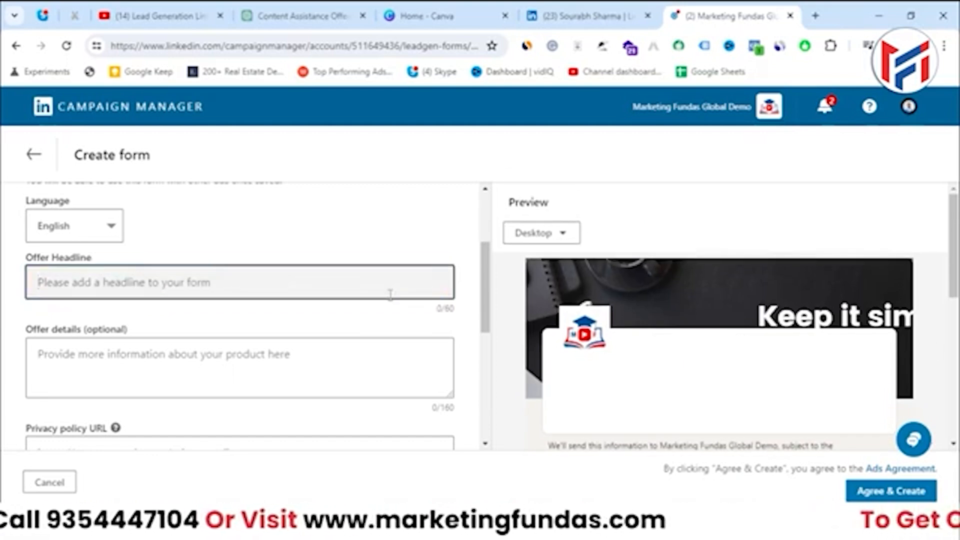
type("BE")
key("BackSpace")
type("est")
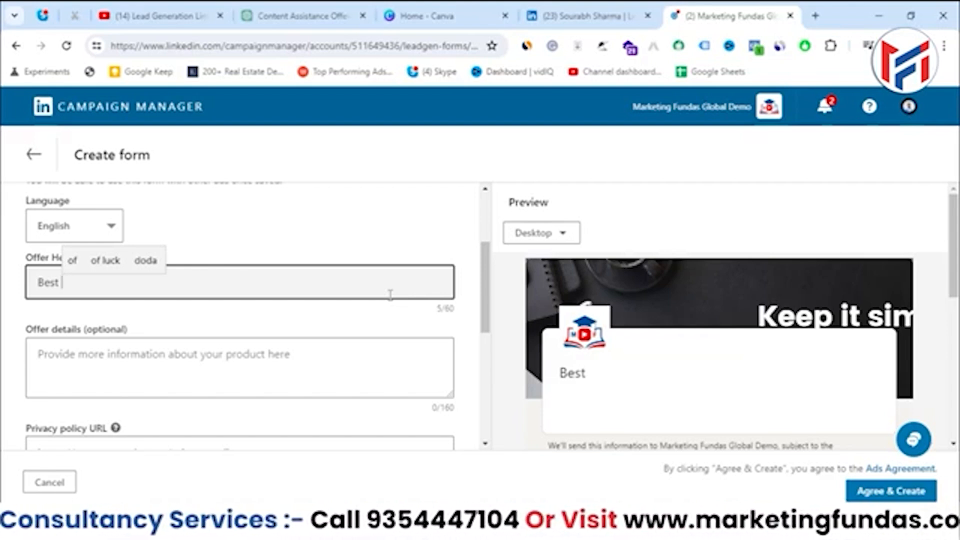
type("*")
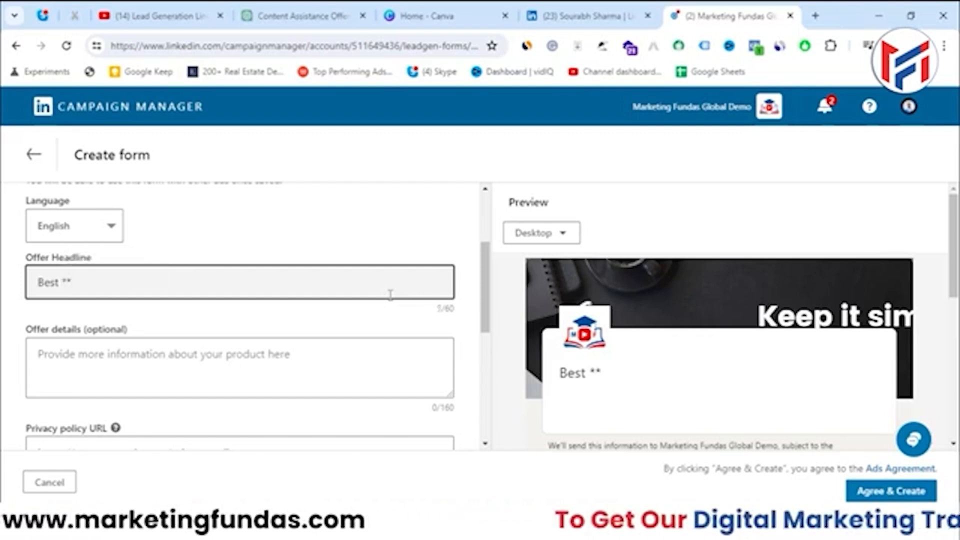
type("***")
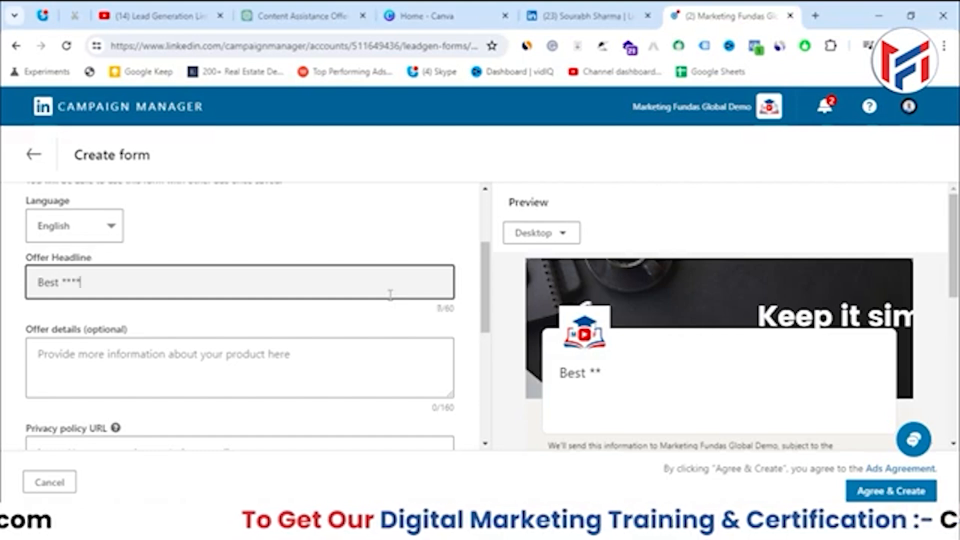
key("BackSpace")
key("BackSpace")
type("**")
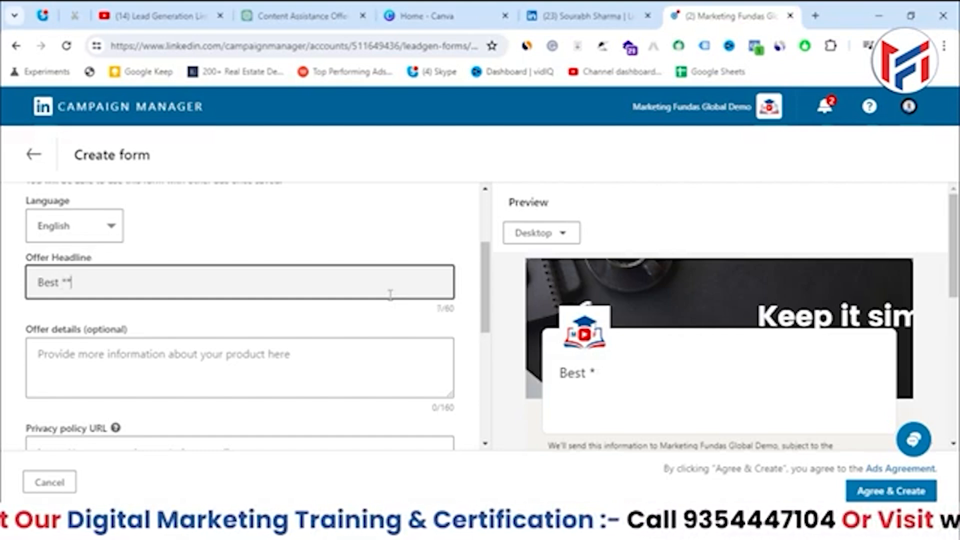
key("BackSpace")
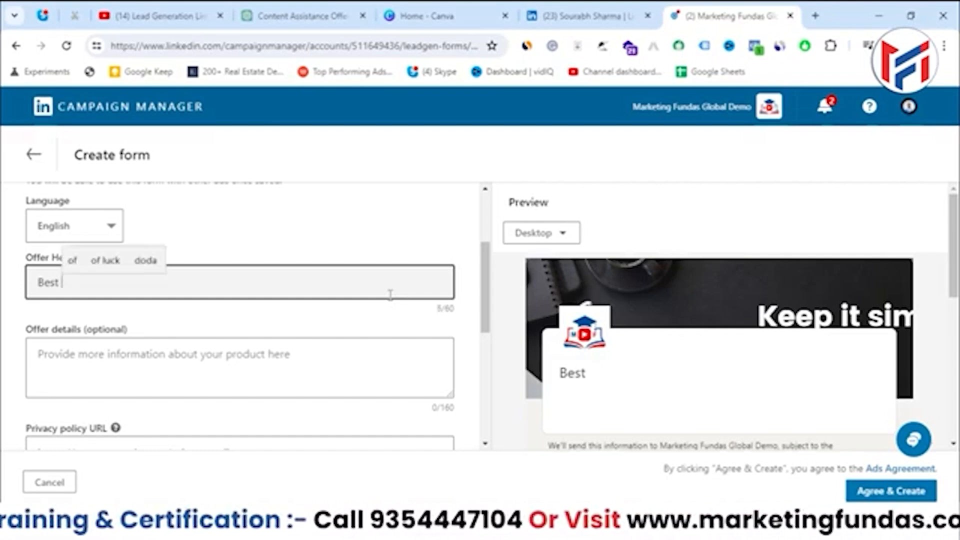
type("**")
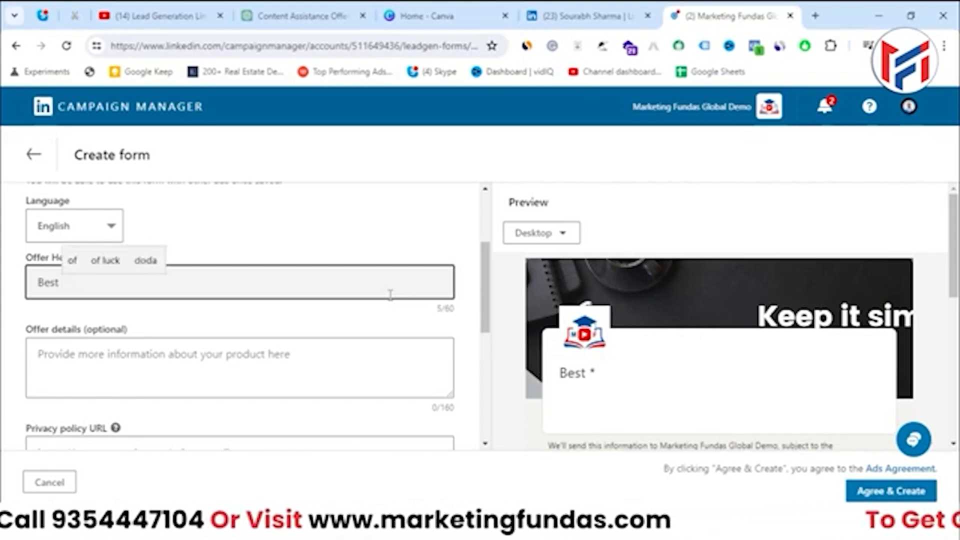
type("Digital Marketing Servi")
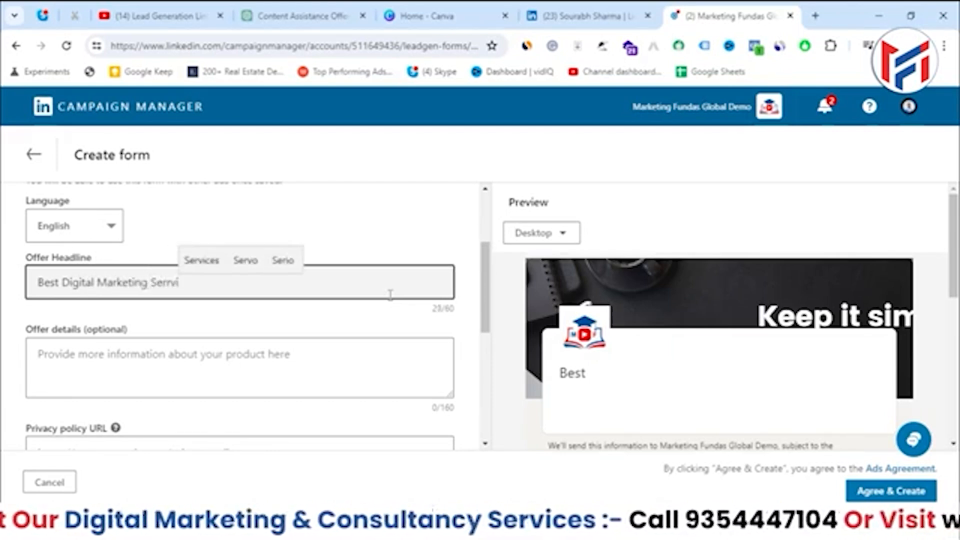
type("ces")
Fill in the optional offer details with "Starts with $500"
left_click(344, 358)
scroll(344, 358, "down", 1)
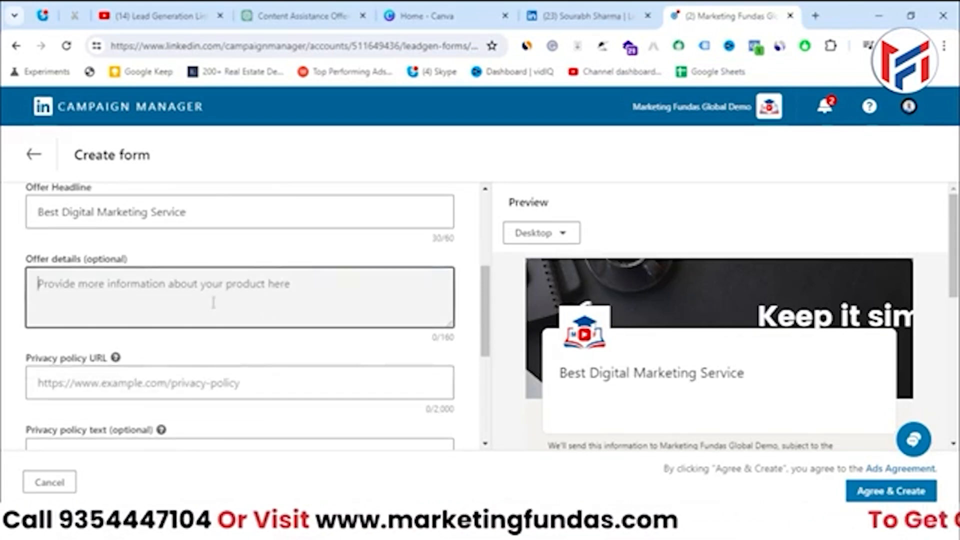
left_click_drag(15, 273, 123, 262)
left_click(167, 289)
type("Starte")
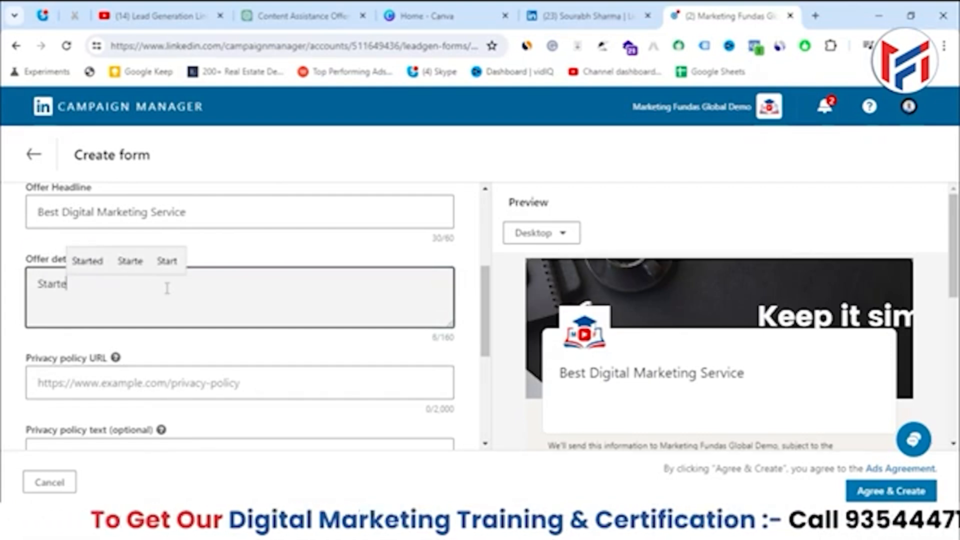
key("BackSpace")
type("s with")
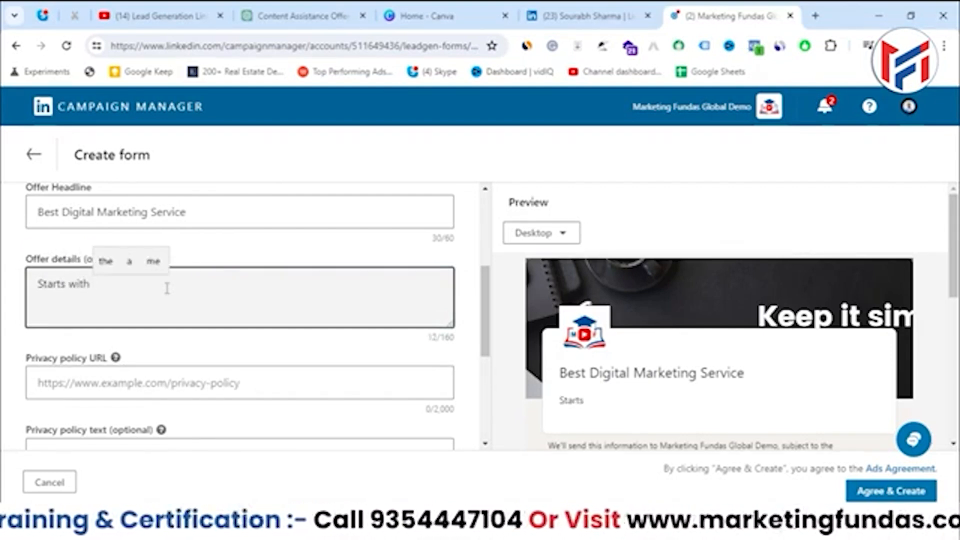
type(" $500")
Open marketingfundas.com in a new browser tab and go to its Terms & Condition / Privacy Policy page from the footer
left_click(242, 374)
scroll(242, 374, "down", 3)
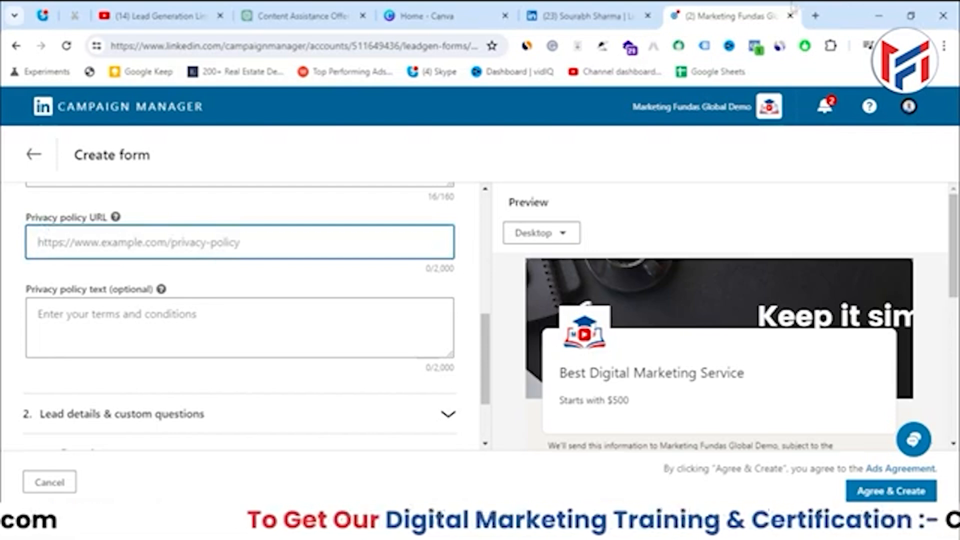
left_click(815, 15)
left_click(397, 50)
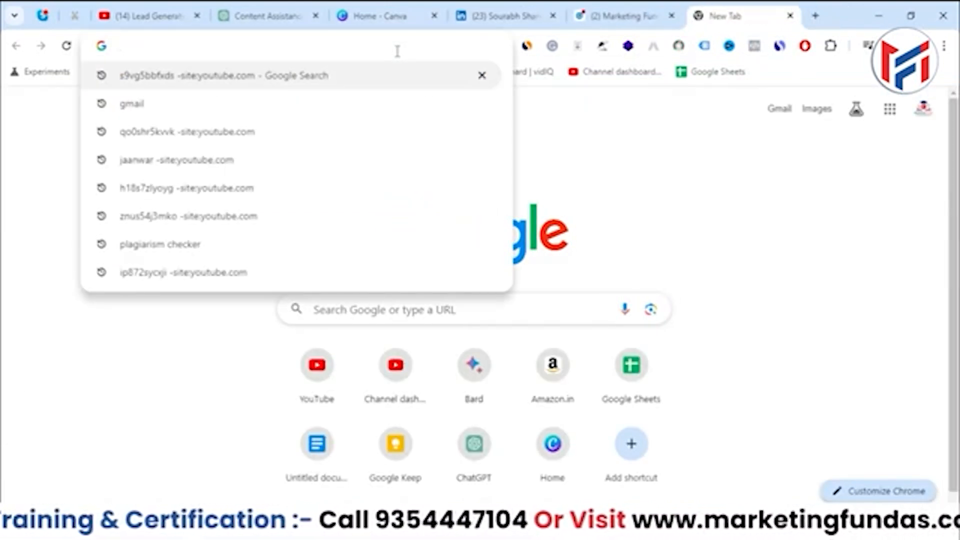
type("mark")
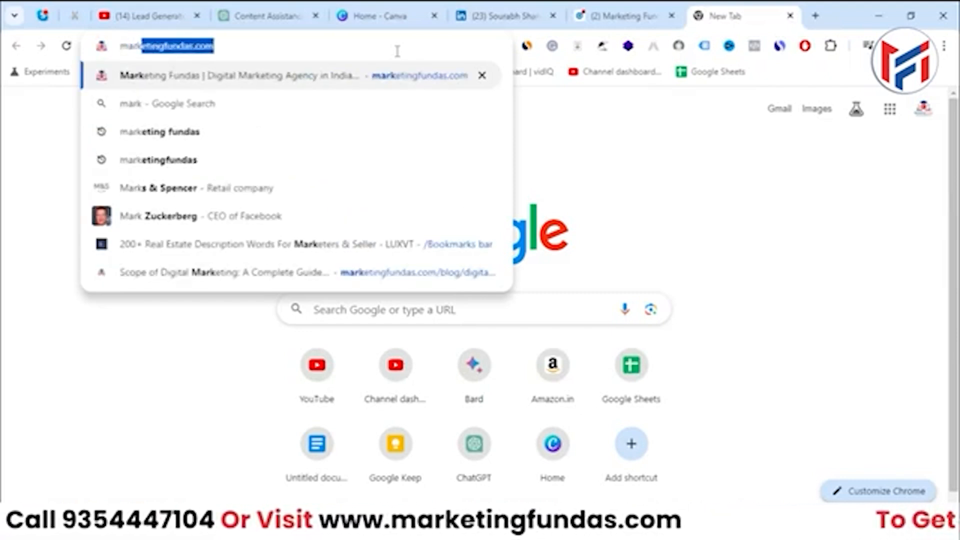
key("Return")
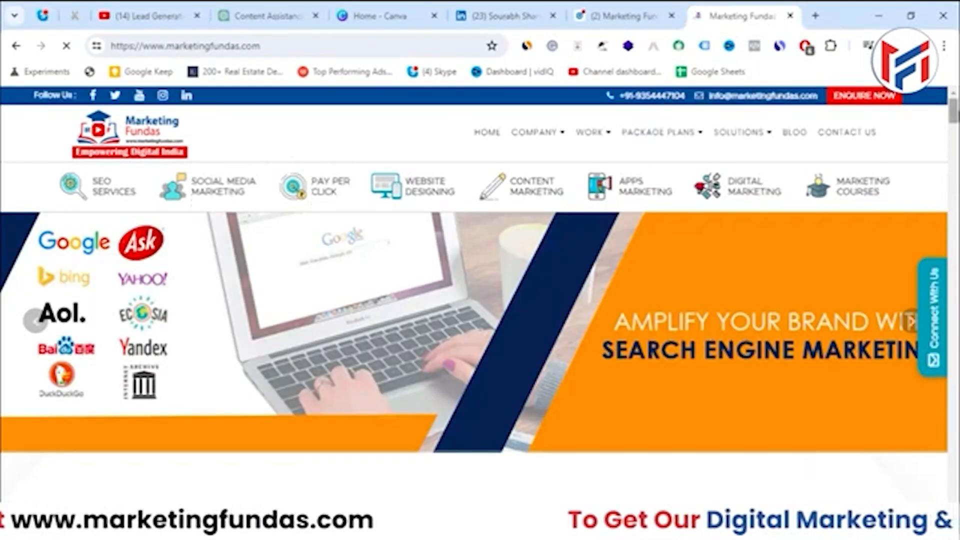
left_click_drag(953, 110, 956, 491)
scroll(894, 442, "up", 3)
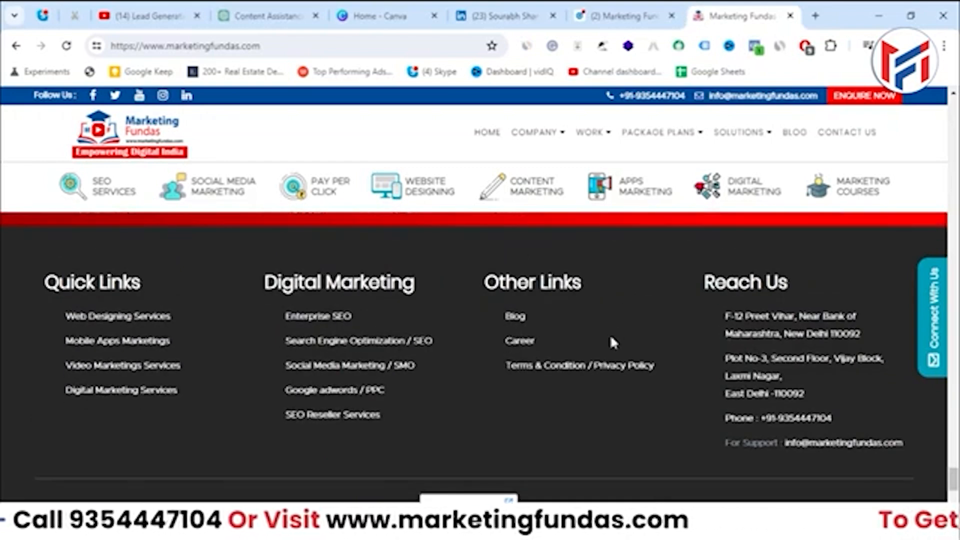
left_click(604, 364)
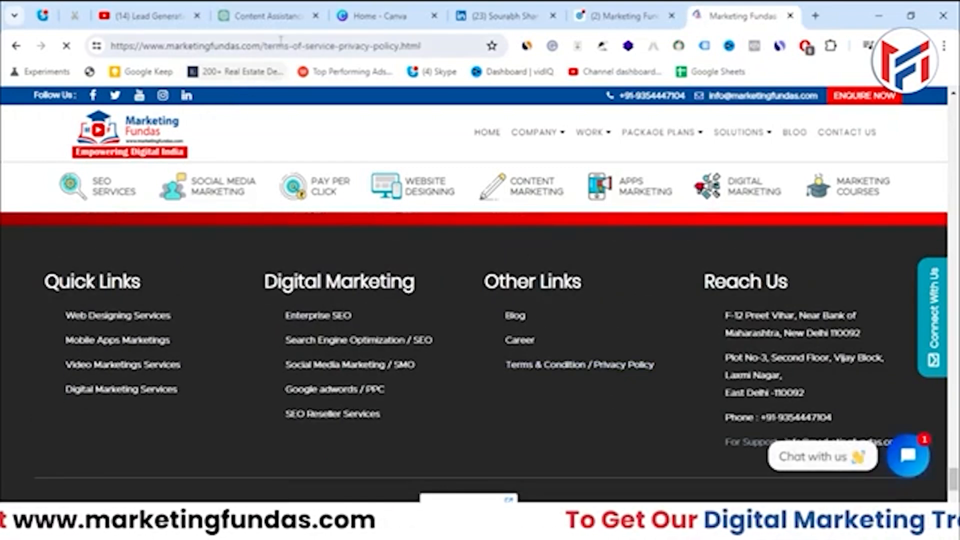
Copy the terms and privacy policy page's address and paste it into the lead gen form as the privacy policy URL
left_click(281, 44)
right_click(281, 42)
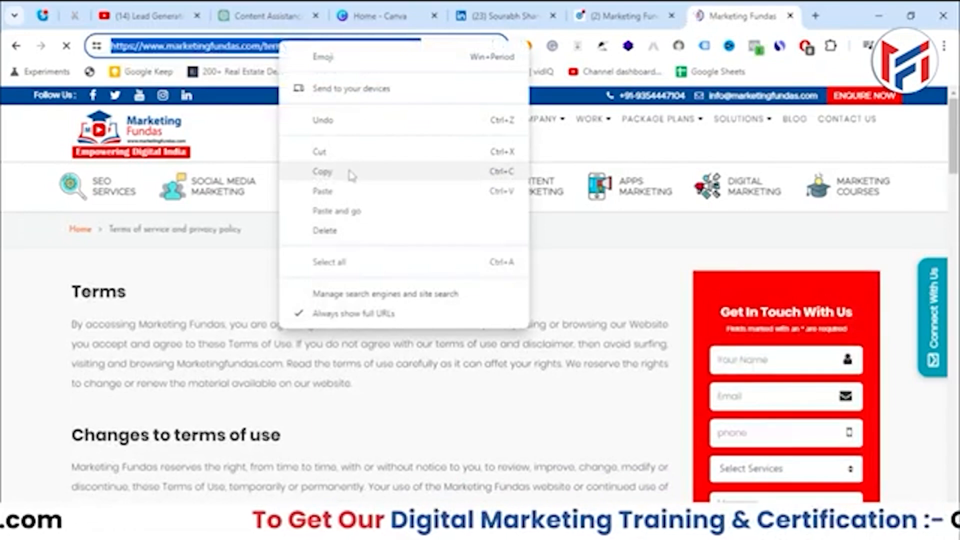
left_click(349, 171)
left_click(595, 16)
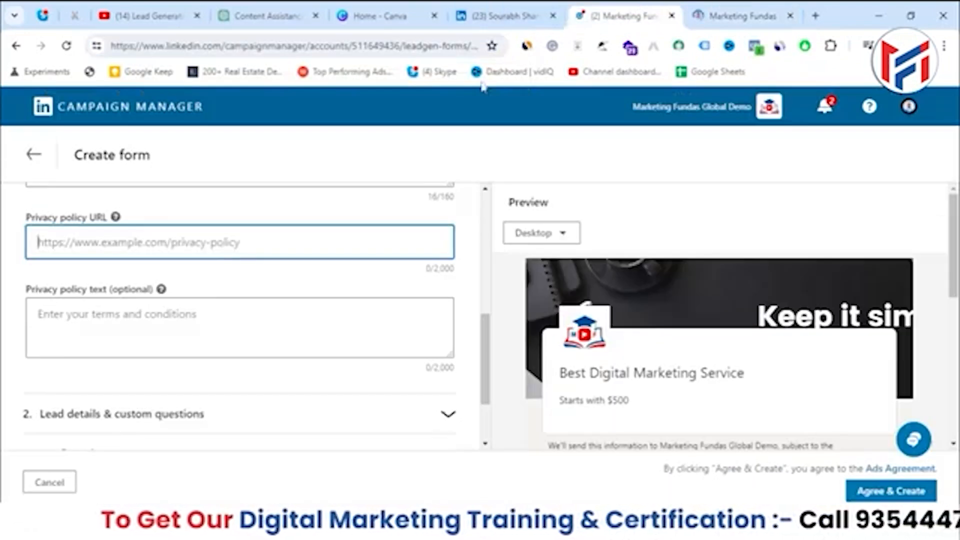
right_click(206, 231)
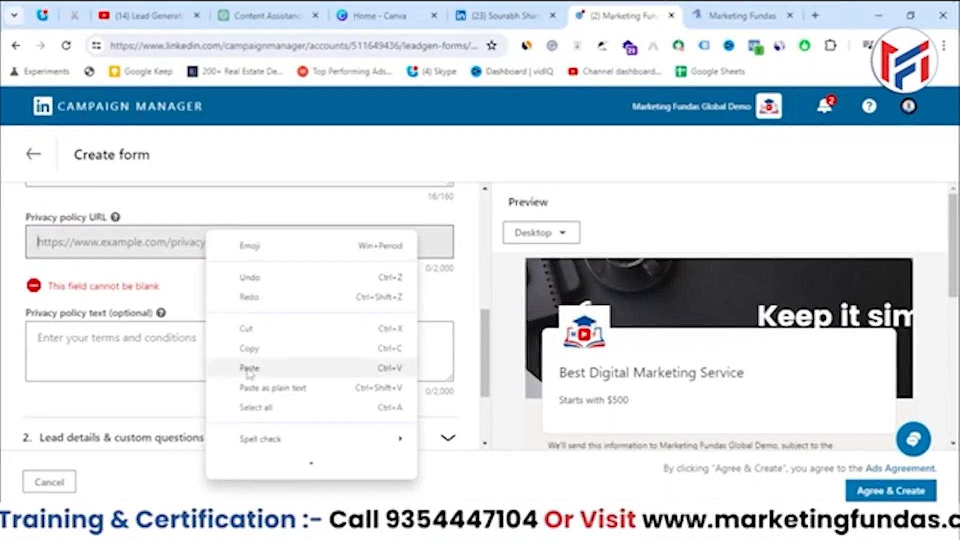
left_click(232, 369)
Return to the Marketing Fundas terms page to get wording for the form's optional privacy policy text
left_click(269, 291)
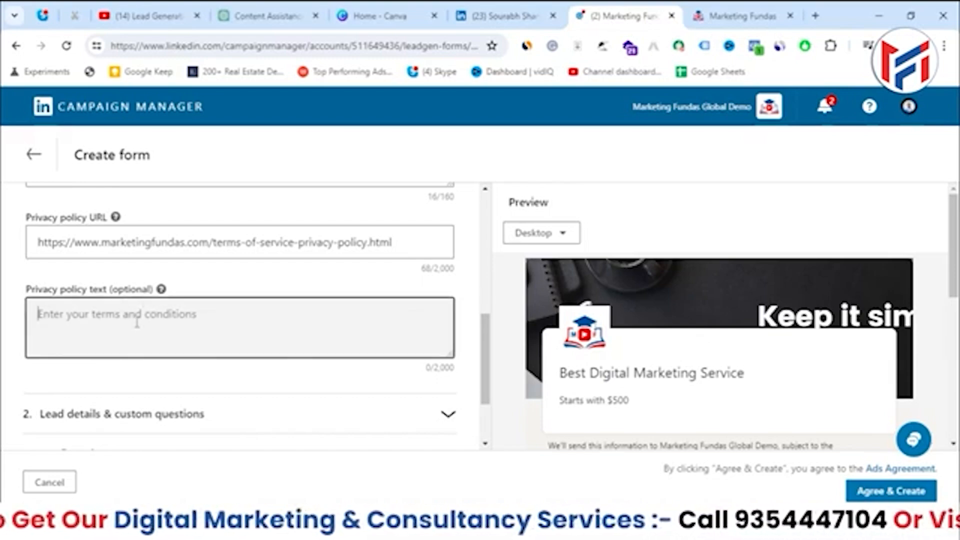
left_click(745, 11)
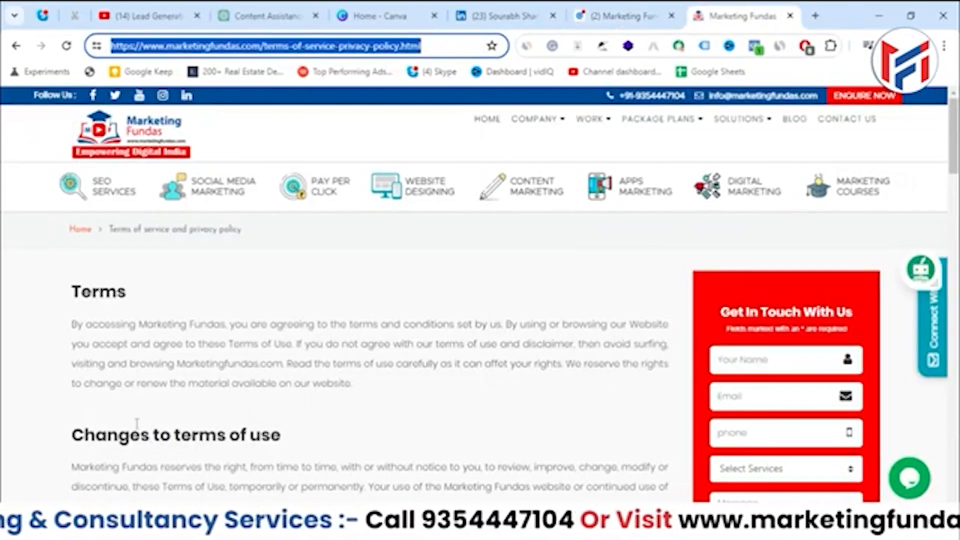
Review the website's terms text, then switch to Campaign Manager and check the optional privacy policy text field's character limit
left_click_drag(62, 294, 433, 336)
scroll(440, 335, "up", 10)
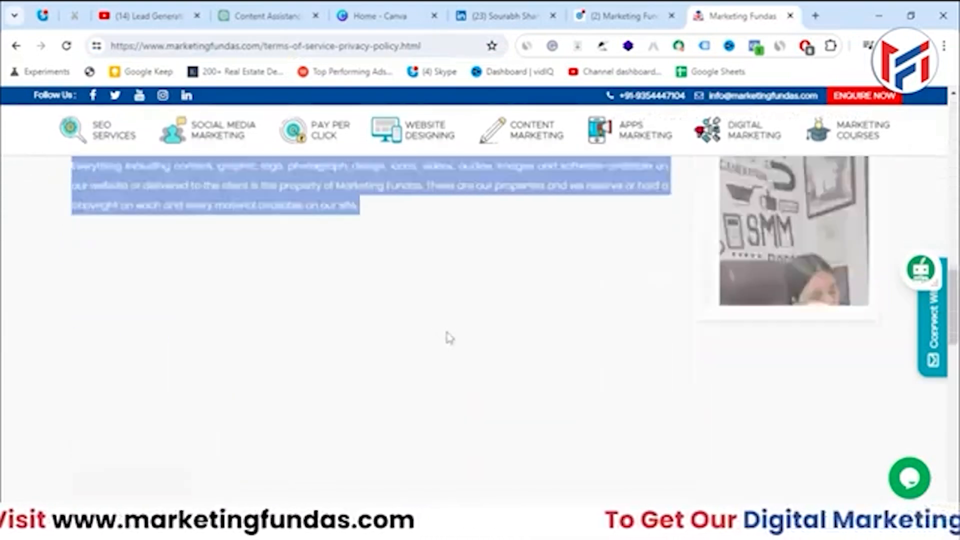
left_click(623, 13)
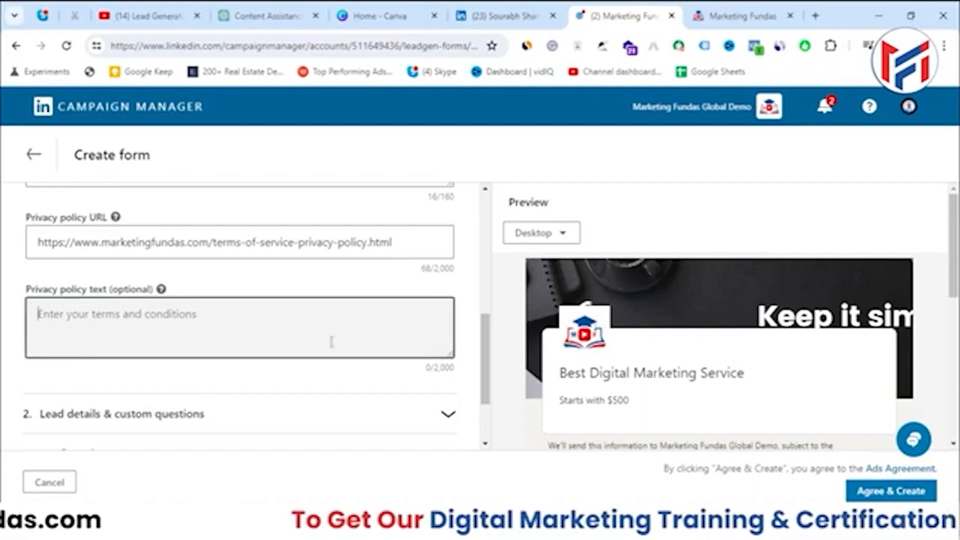
double_click(439, 367)
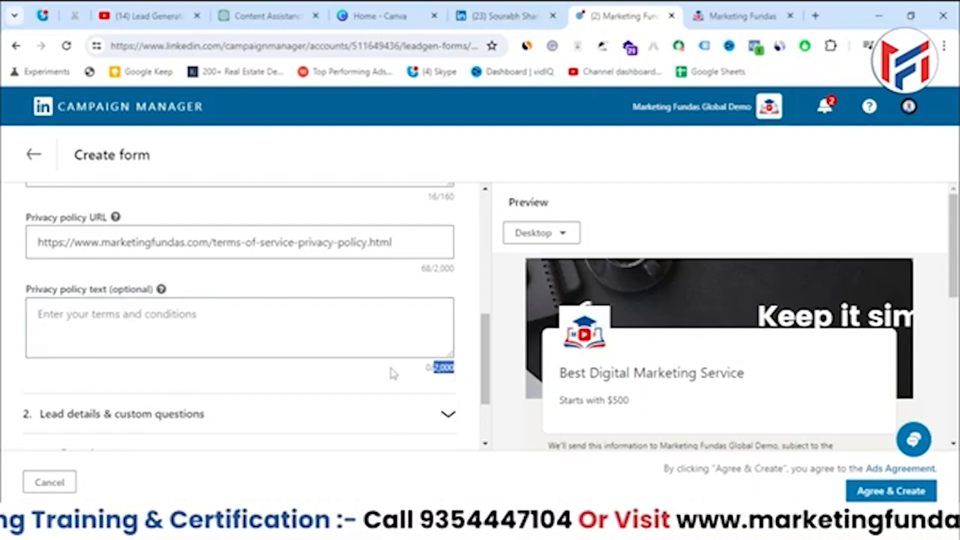
scroll(390, 370, "down", 1)
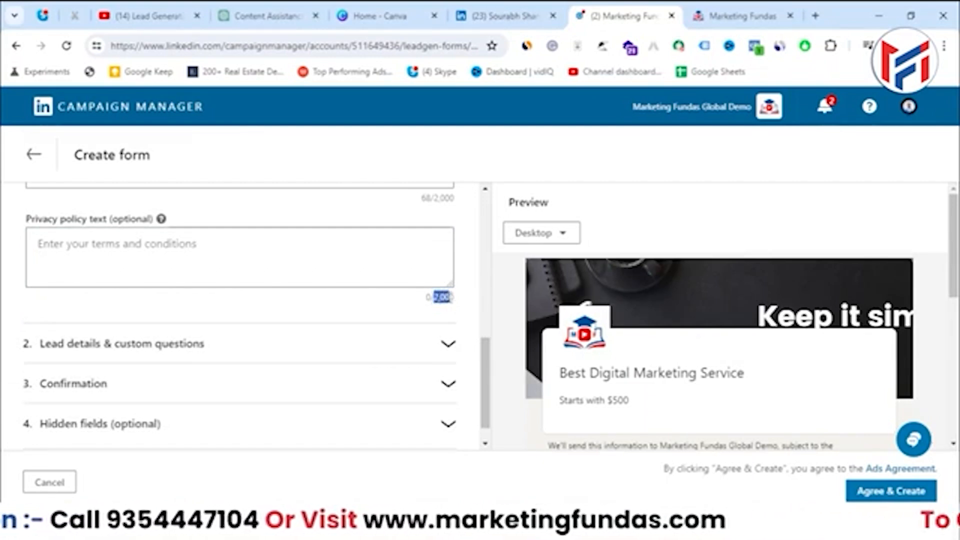
left_click(356, 259)
scroll(240, 317, "up", 6)
scroll(90, 235, "down", 5)
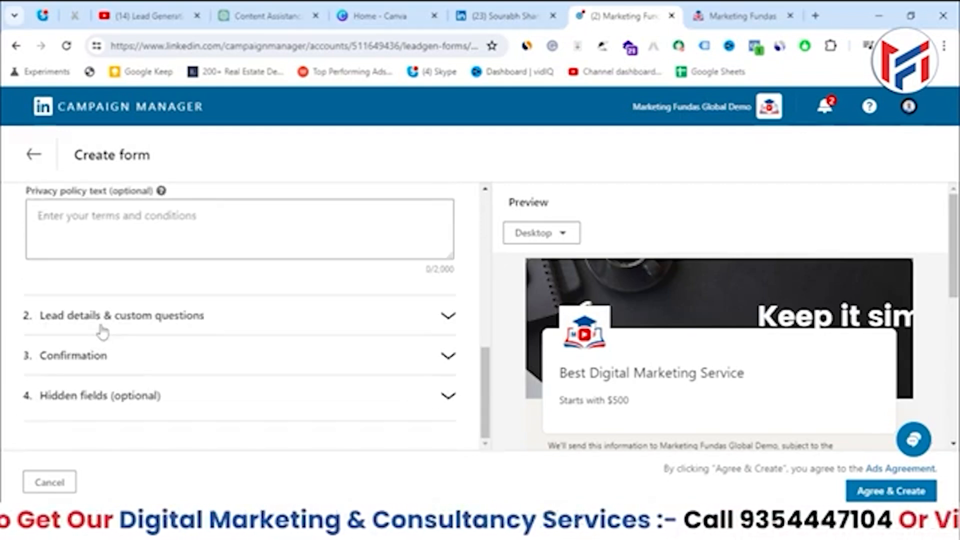
Expand the lead details and custom questions section and compare its default profile fields with the form preview
left_click(102, 331)
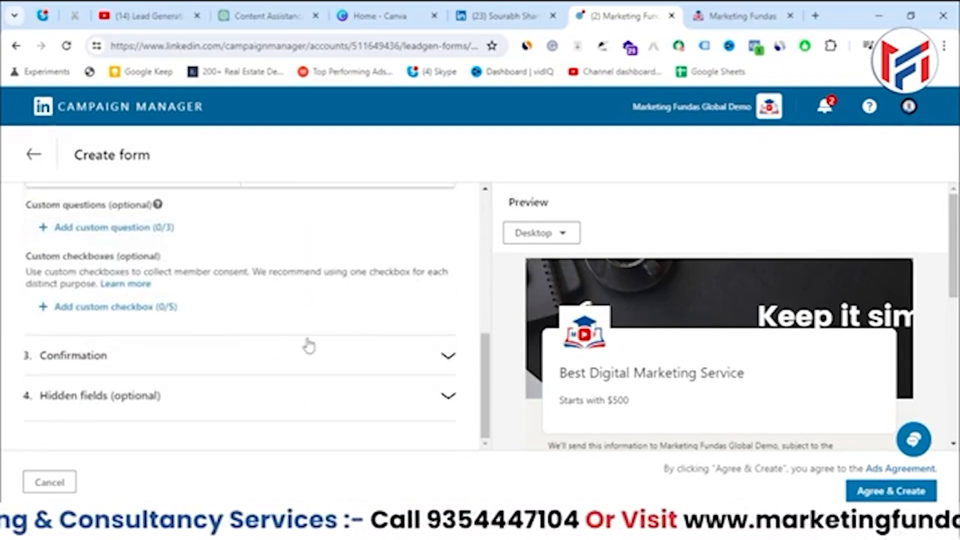
left_click_drag(488, 362, 483, 227)
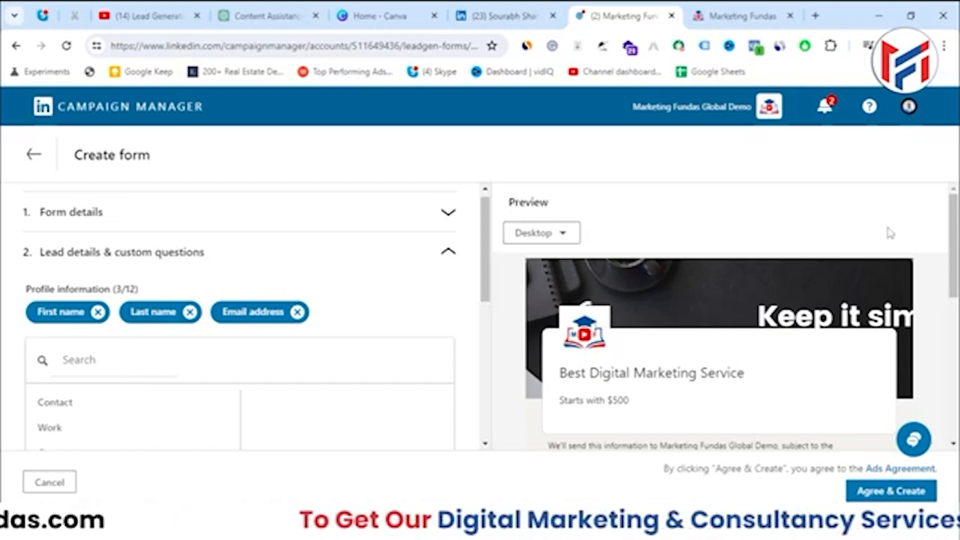
scroll(886, 233, "down", 1)
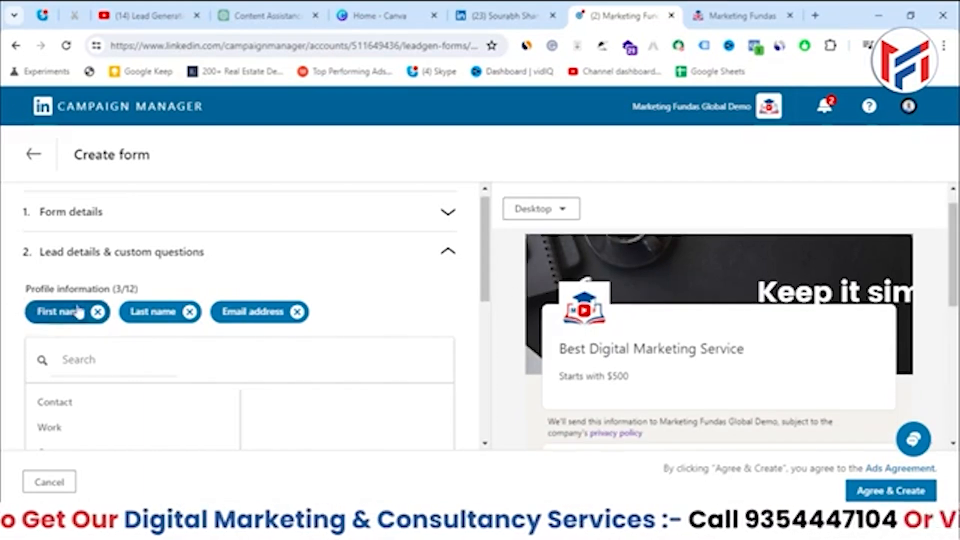
scroll(637, 295, "down", 5)
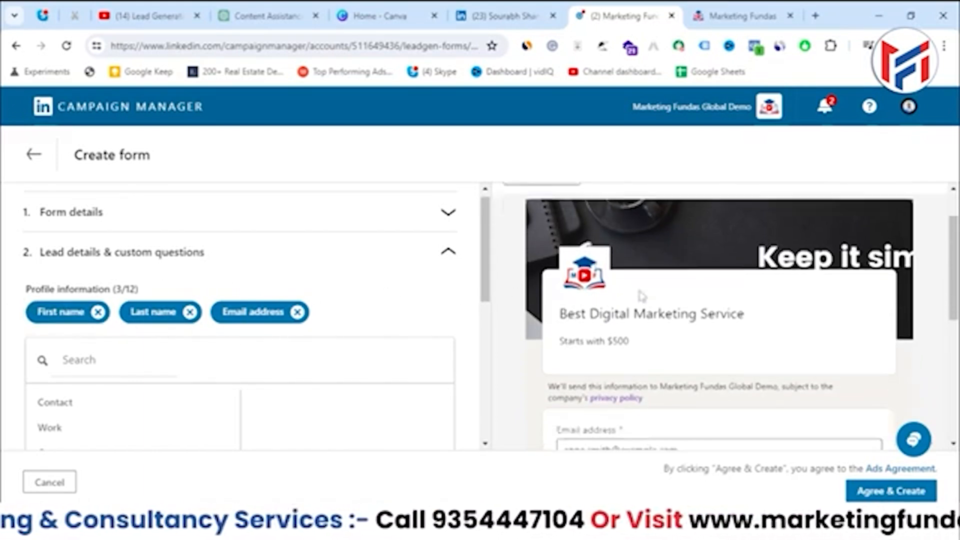
scroll(564, 250, "up", 2)
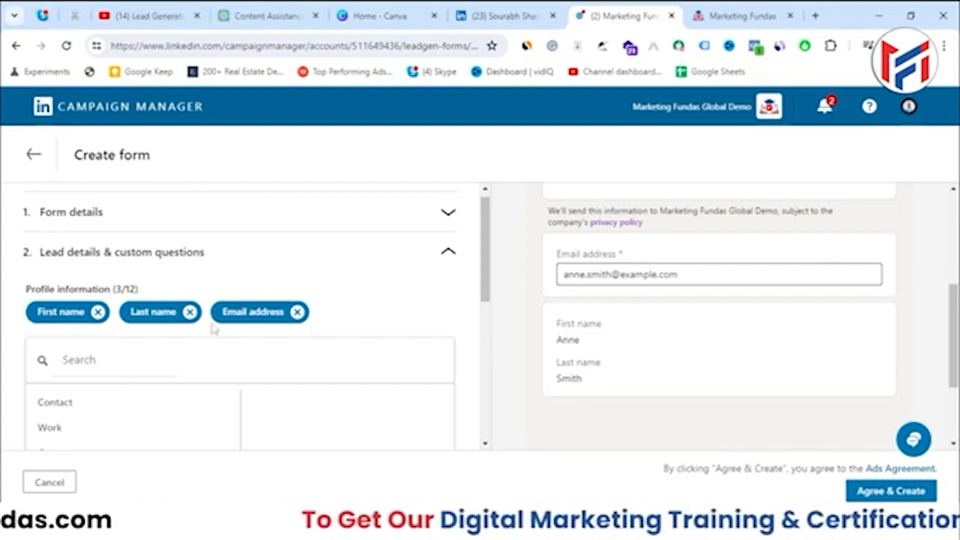
Look through the profile information fields offered in the Contact and Work categories
scroll(200, 335, "down", 3)
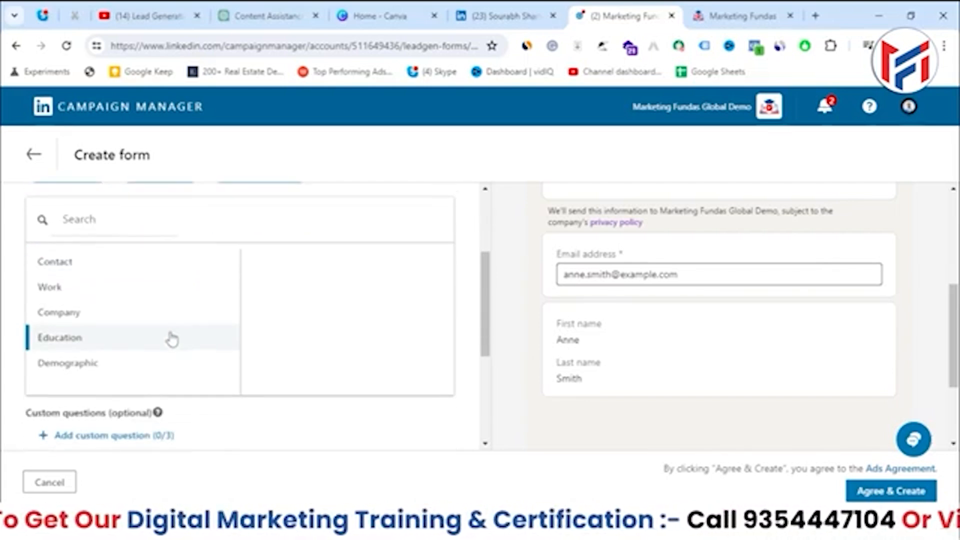
left_click(95, 262)
scroll(315, 256, "down", 4)
scroll(321, 318, "down", 2)
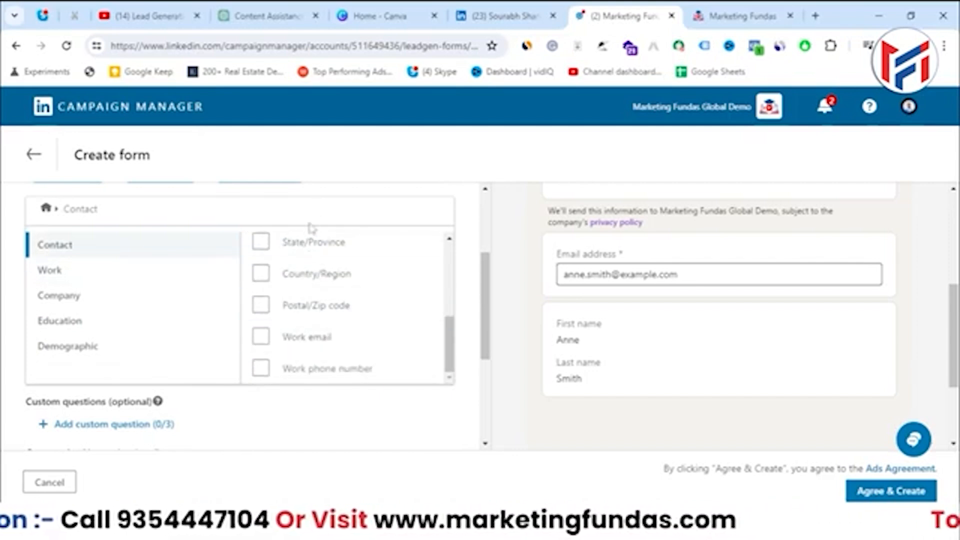
scroll(304, 295, "up", 3)
scroll(303, 286, "up", 2)
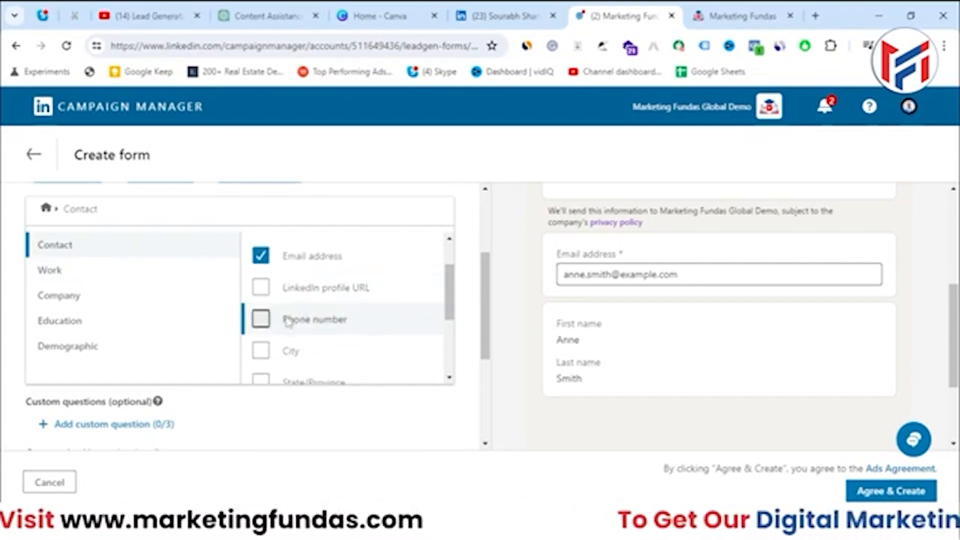
scroll(284, 319, "down", 2)
left_click(120, 277)
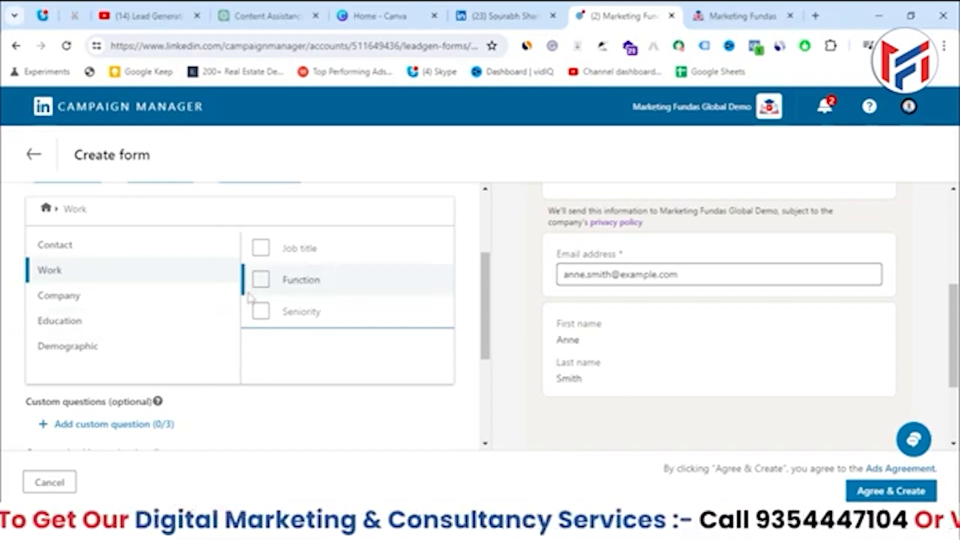
Remove the Last name field from the profile information and add Phone number from the Contact category
scroll(250, 298, "up", 2)
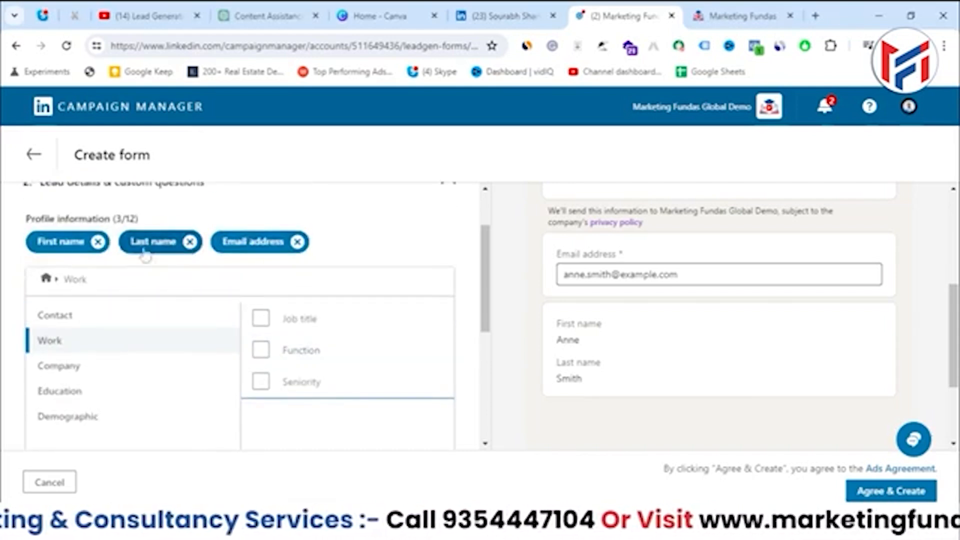
left_click(189, 243)
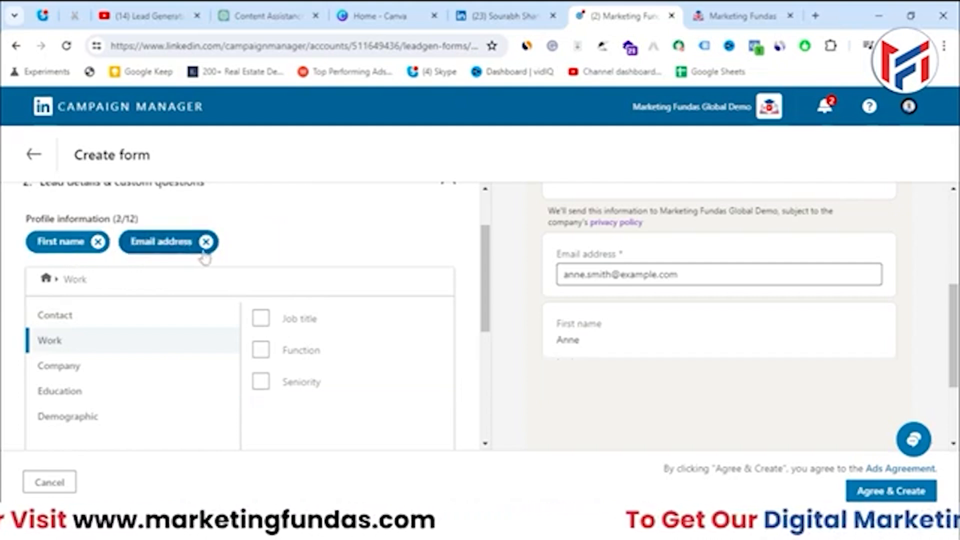
scroll(242, 349, "up", 2)
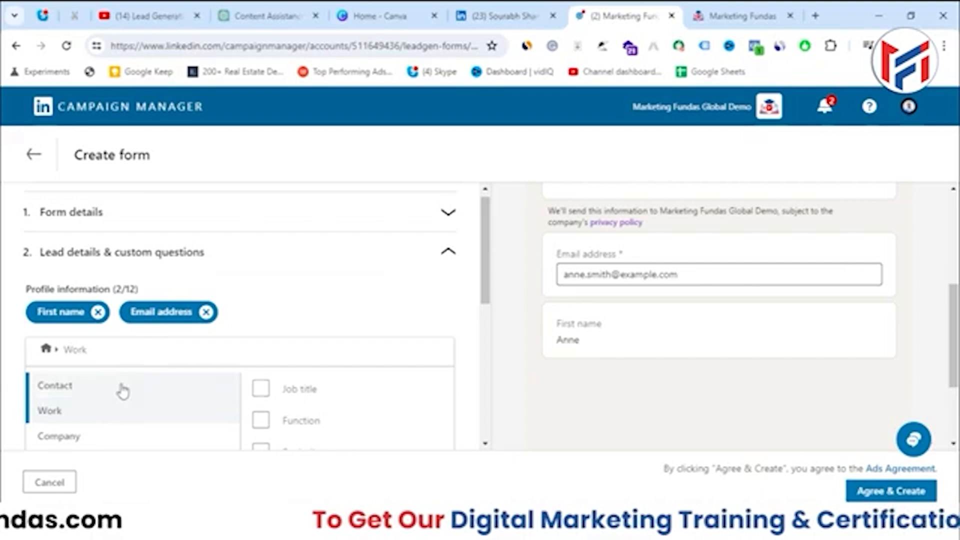
left_click(122, 388)
scroll(122, 387, "down", 2)
scroll(449, 364, "down", 2)
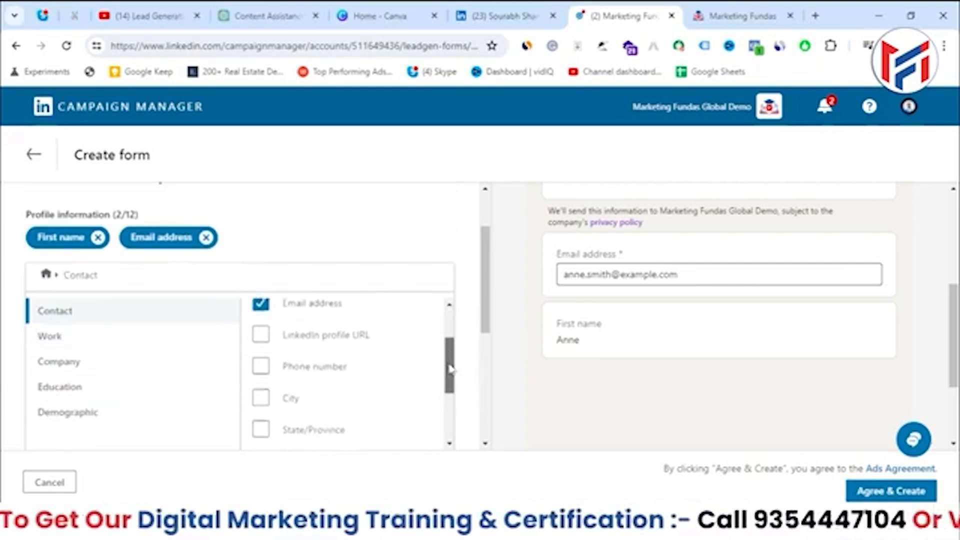
left_click(361, 371)
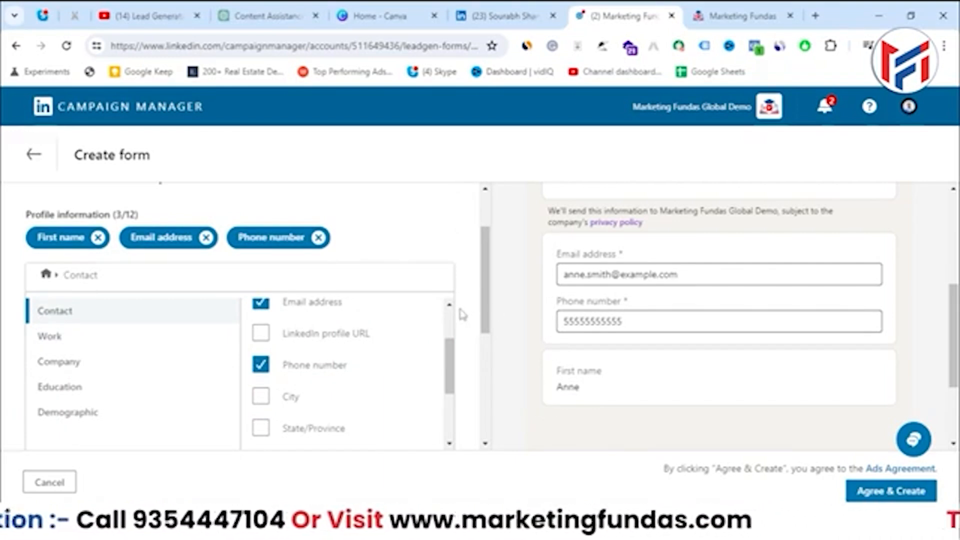
Review the remaining Contact fields and the fields offered under Work, Company, Education and Demographic
scroll(487, 330, "up", 2)
scroll(486, 330, "down", 2)
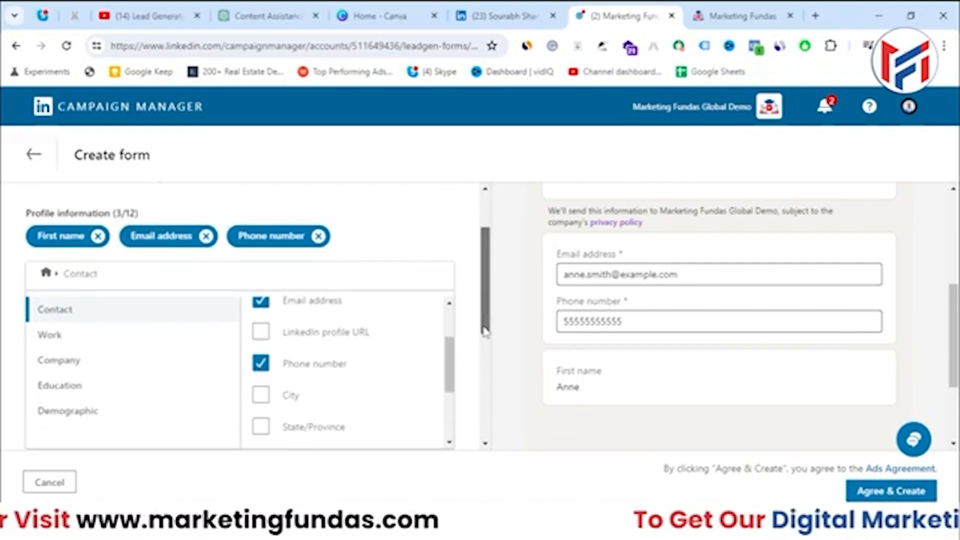
left_click_drag(449, 359, 469, 418)
left_click(115, 345)
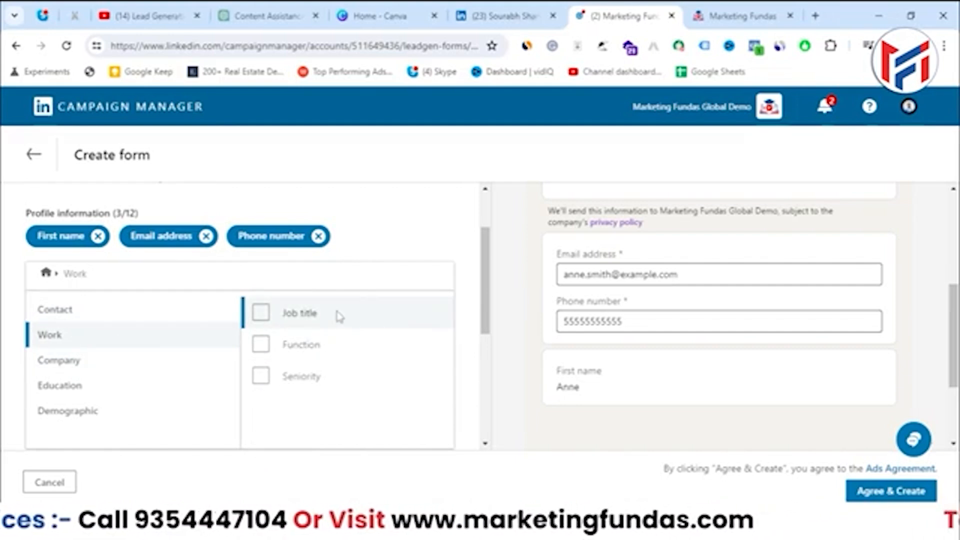
left_click(140, 365)
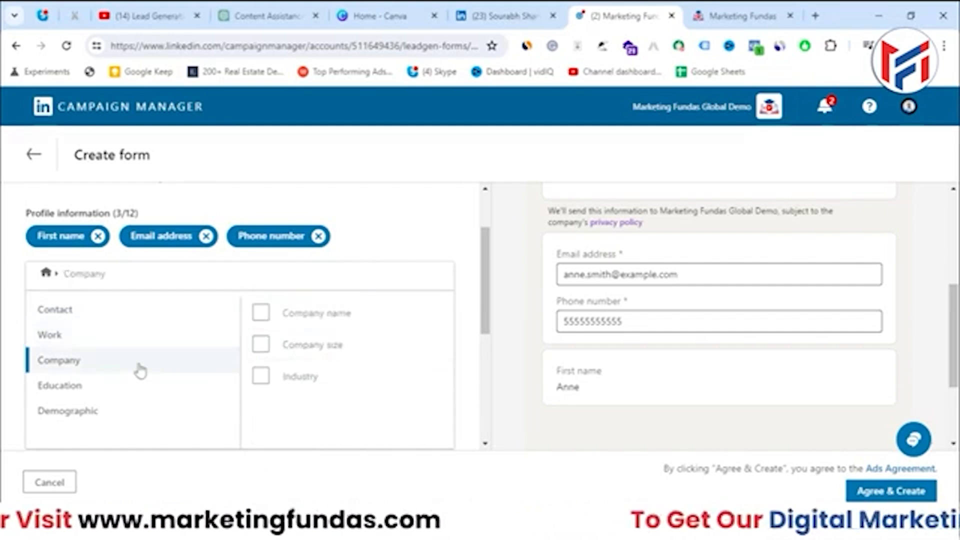
left_click(166, 388)
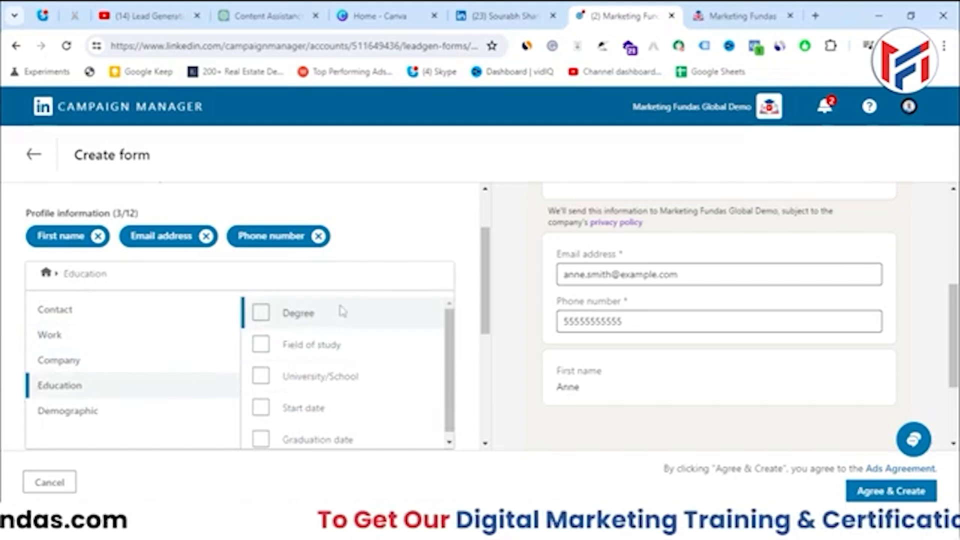
left_click(145, 419)
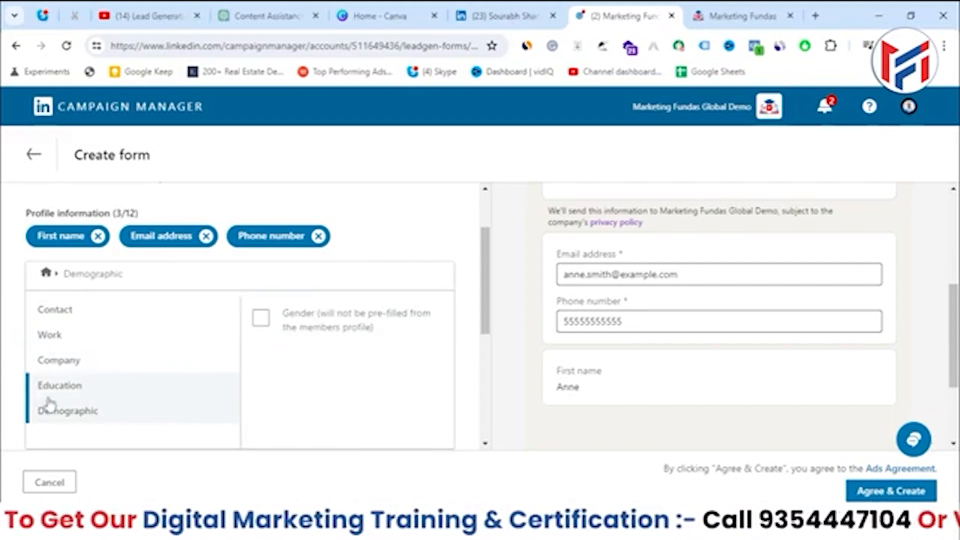
scroll(57, 347, "up", 2)
scroll(253, 360, "down", 2)
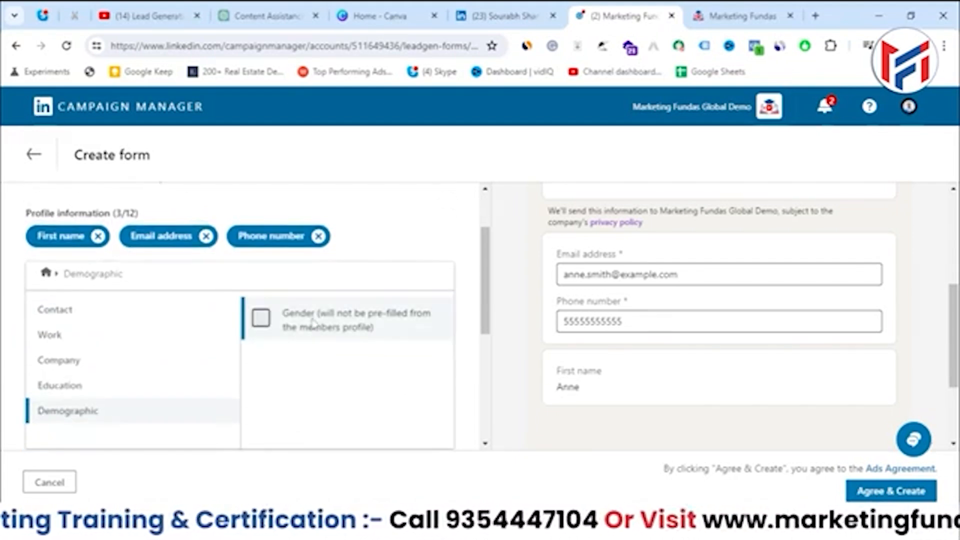
Examine the form preview with the selected fields, along with the custom question and custom checkbox options
scroll(583, 239, "down", 2)
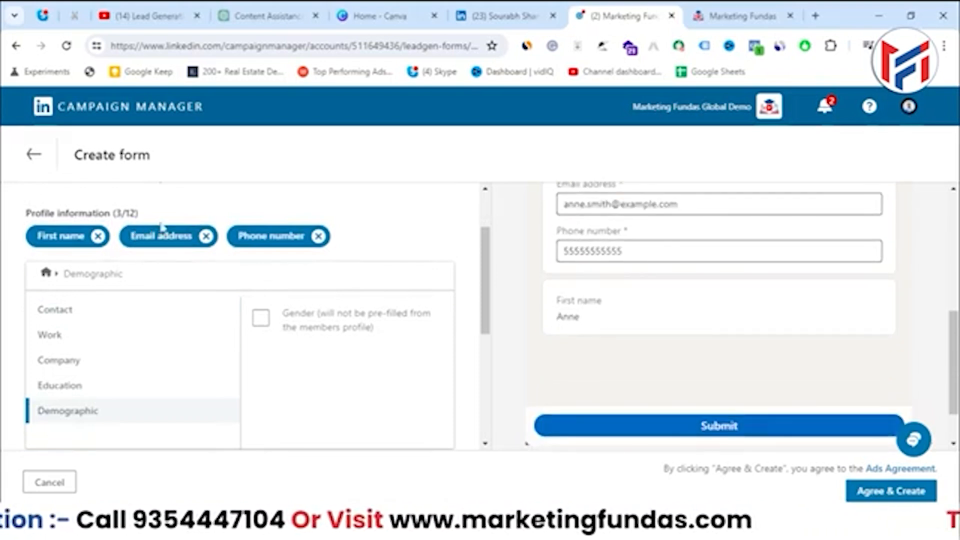
scroll(479, 292, "down", 2)
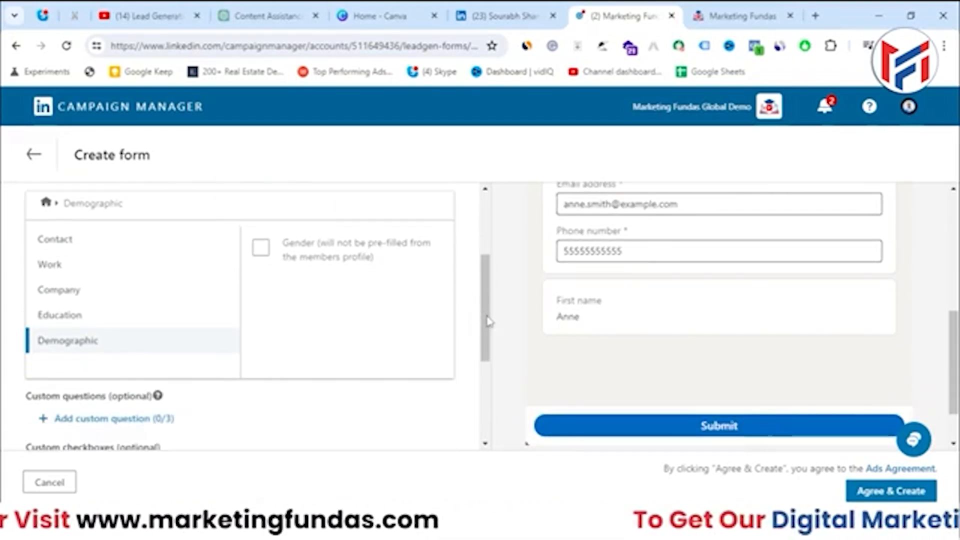
left_click_drag(489, 326, 489, 370)
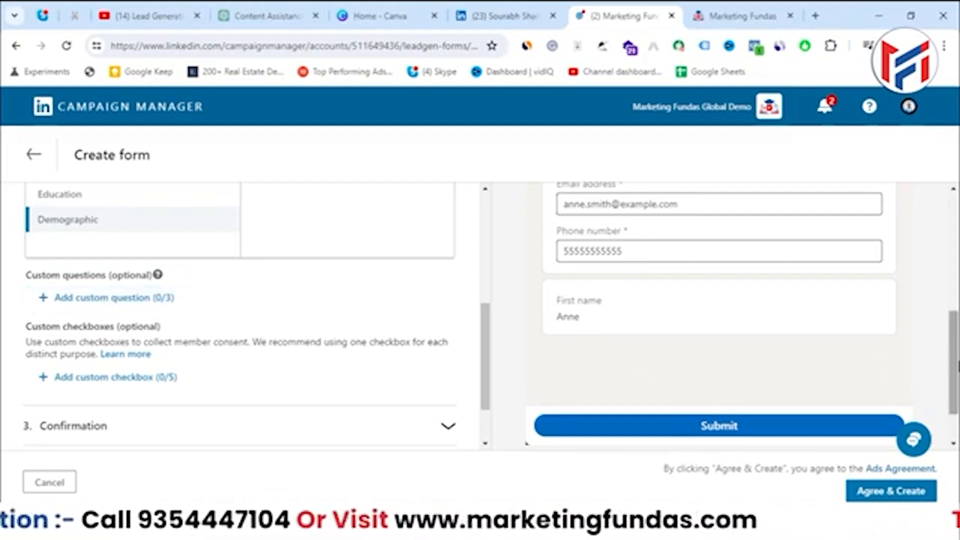
scroll(719, 308, "up", 2)
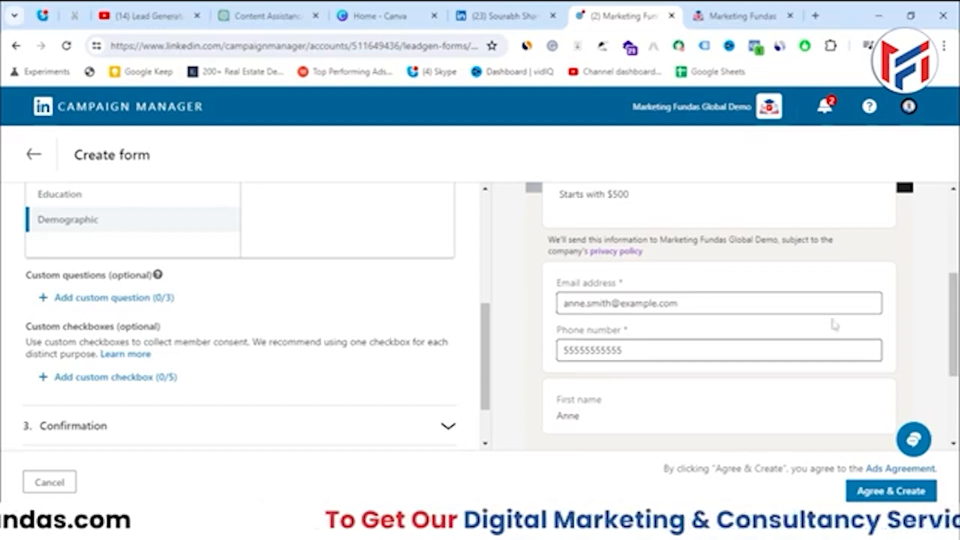
scroll(920, 295, "up", 1)
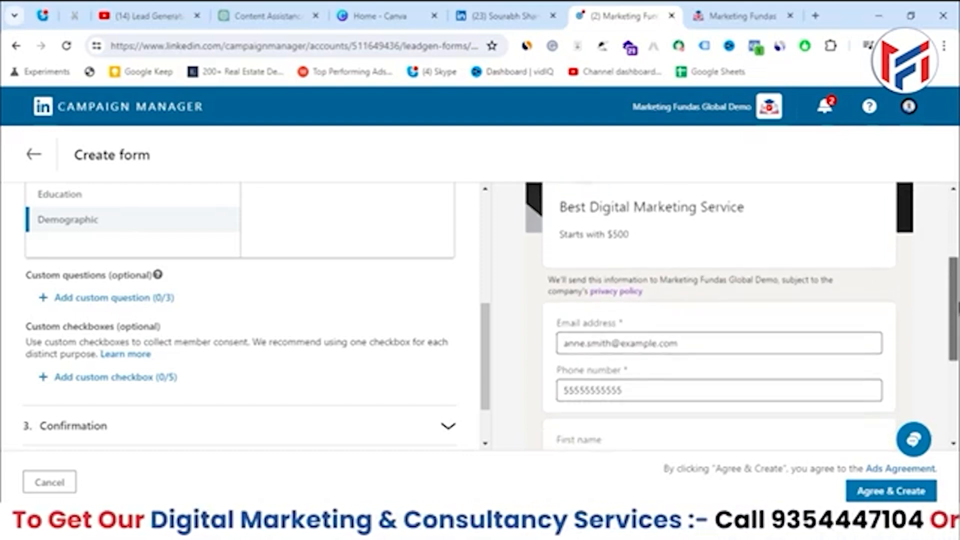
scroll(628, 264, "up", 1)
scroll(599, 291, "down", 3)
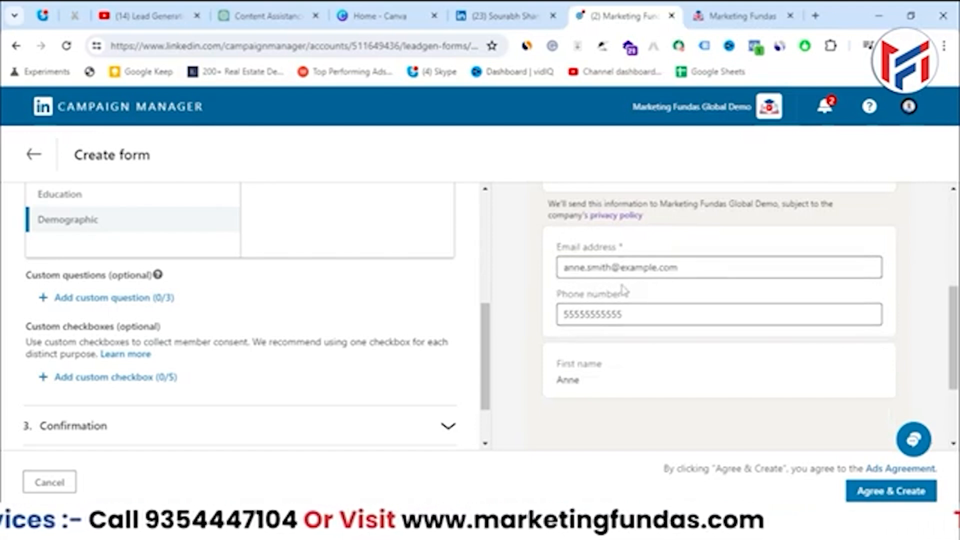
scroll(622, 289, "up", 2)
scroll(650, 416, "down", 4)
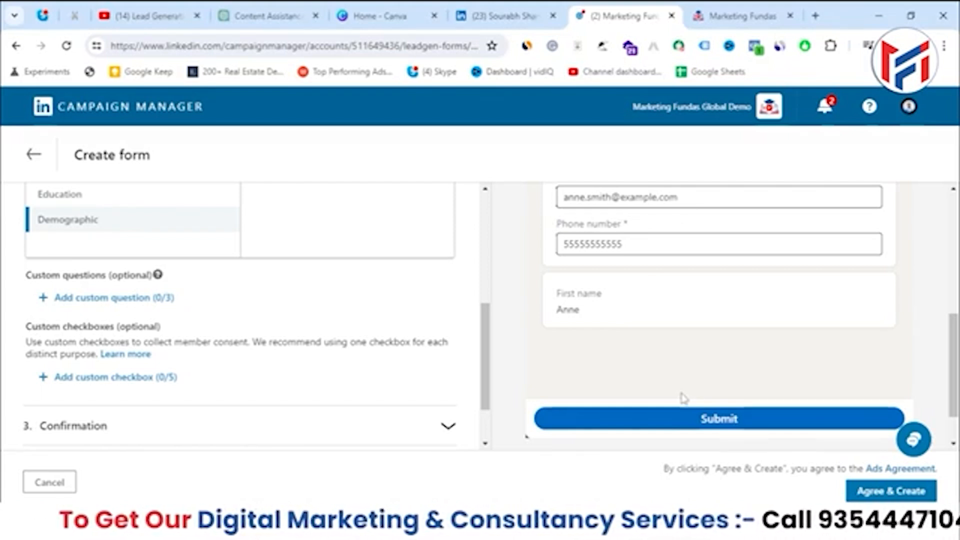
Add a custom question reading "What is your Monthly marketing budget?" to the form
left_click(129, 299)
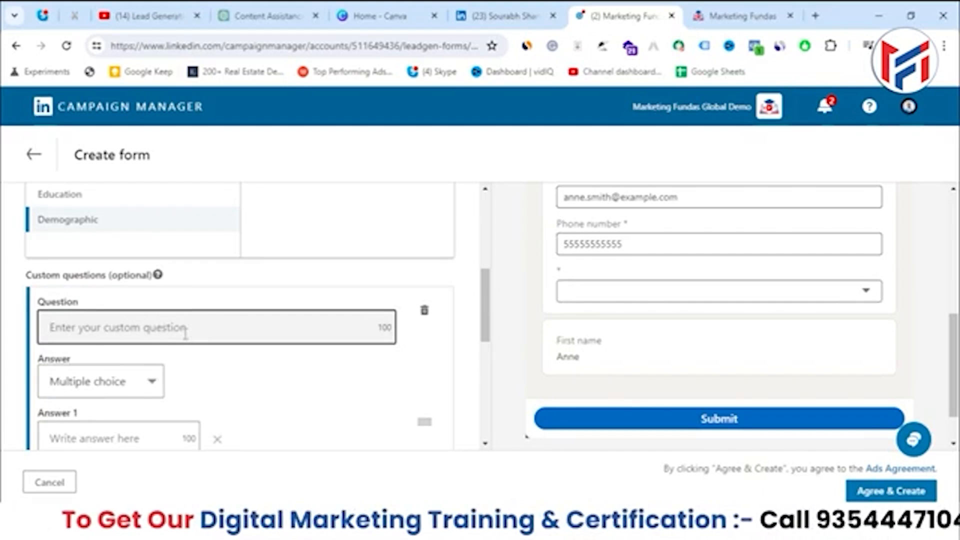
type("**")
key("BackSpace")
key("BackSpace")
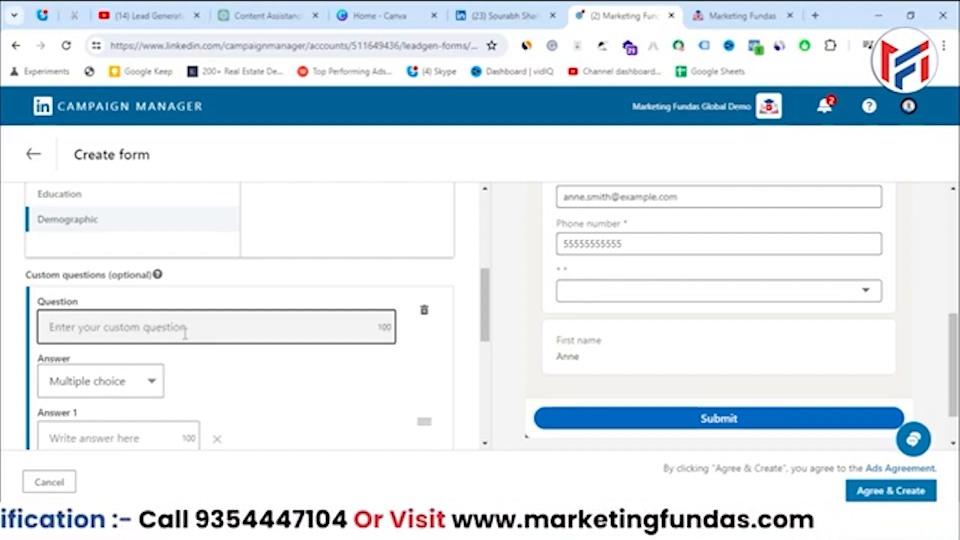
type("Ma")
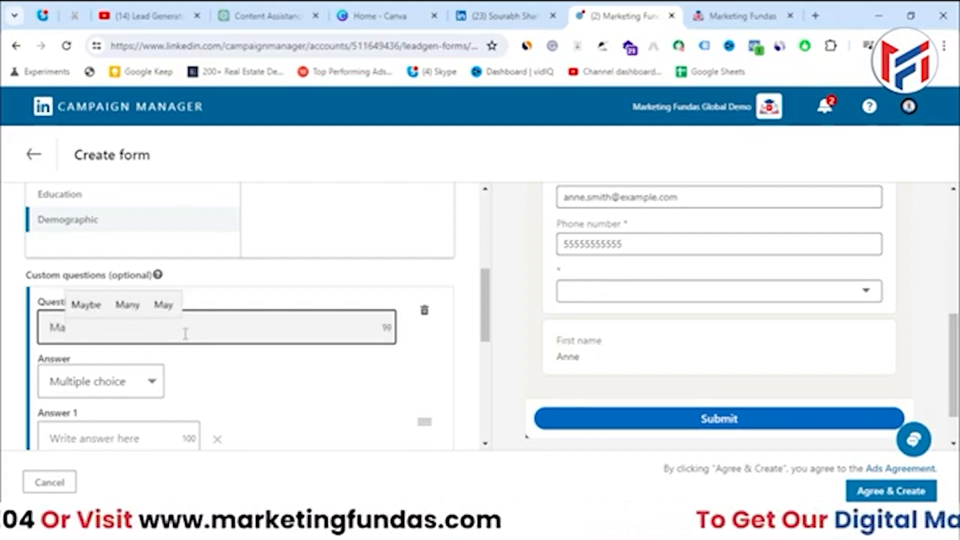
key("BackSpace")
key("BackSpace")
type("What ")
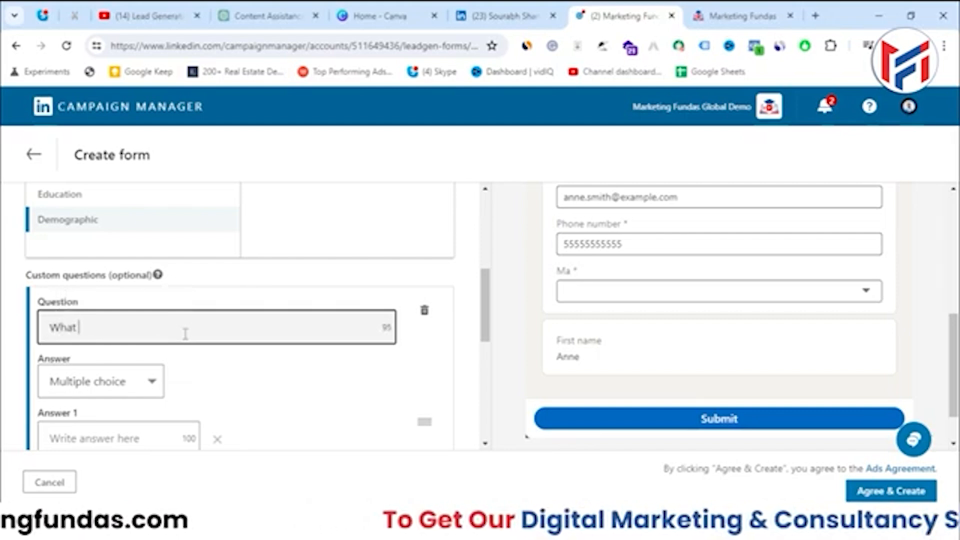
type("is your")
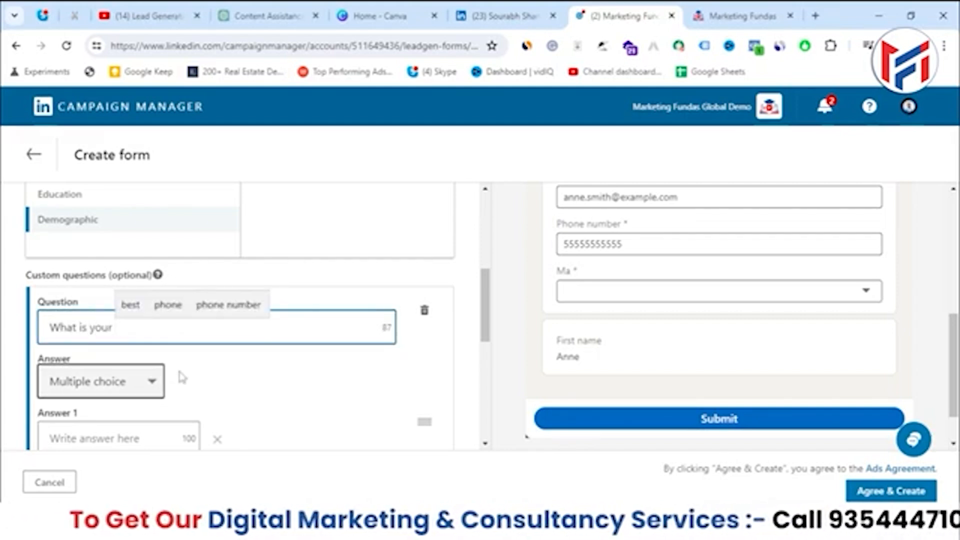
type(" Monthly ")
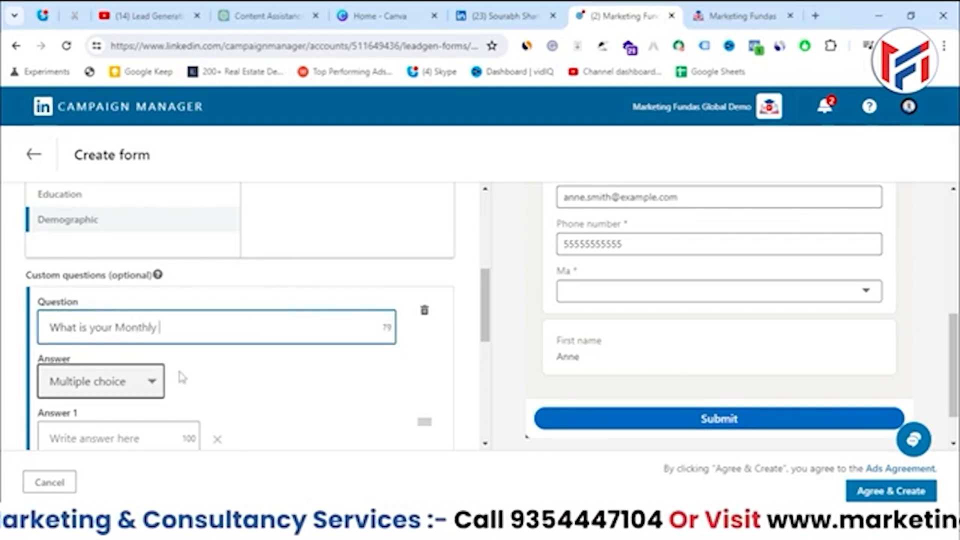
type("marketing")
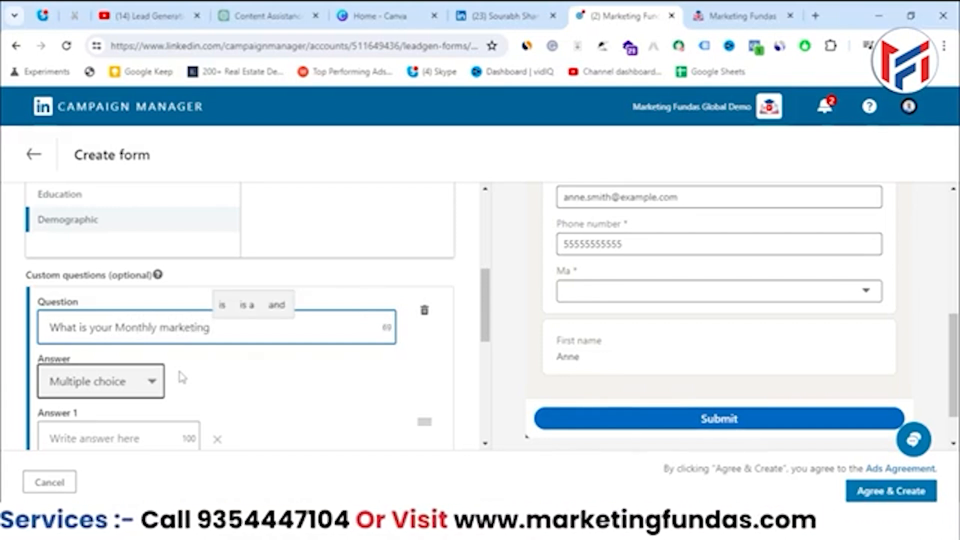
type(" budget?")
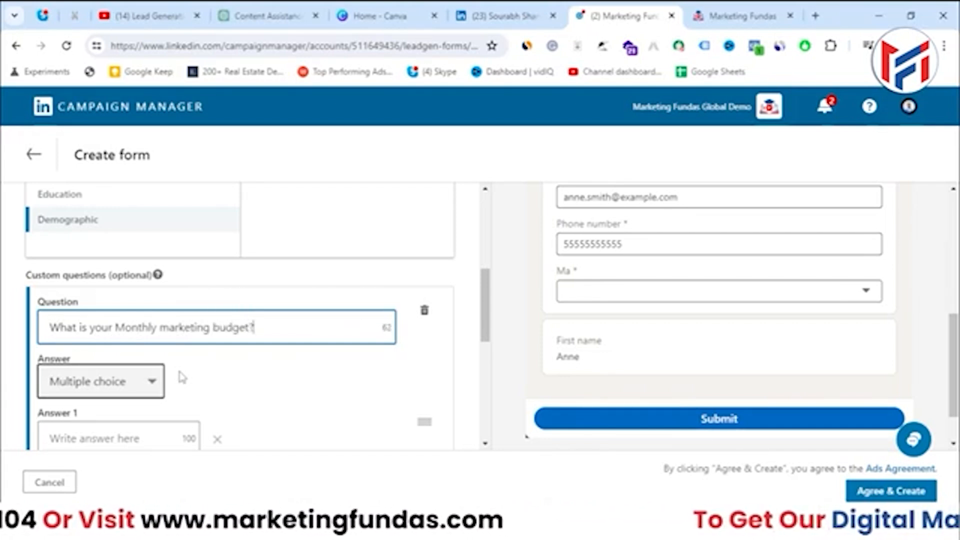
scroll(223, 366, "down", 1)
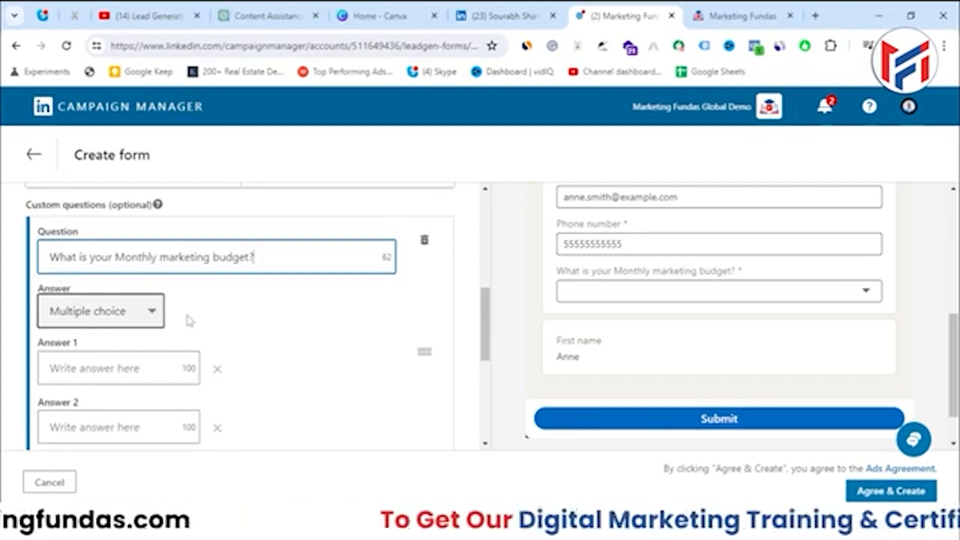
type("*")
key("BackSpace")
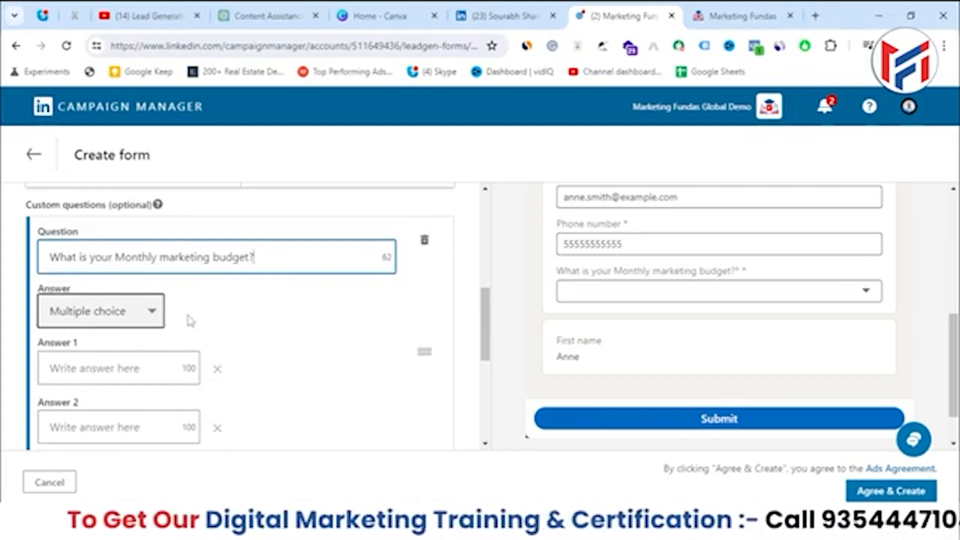
scroll(201, 316, "down", 1)
scroll(204, 316, "down", 2)
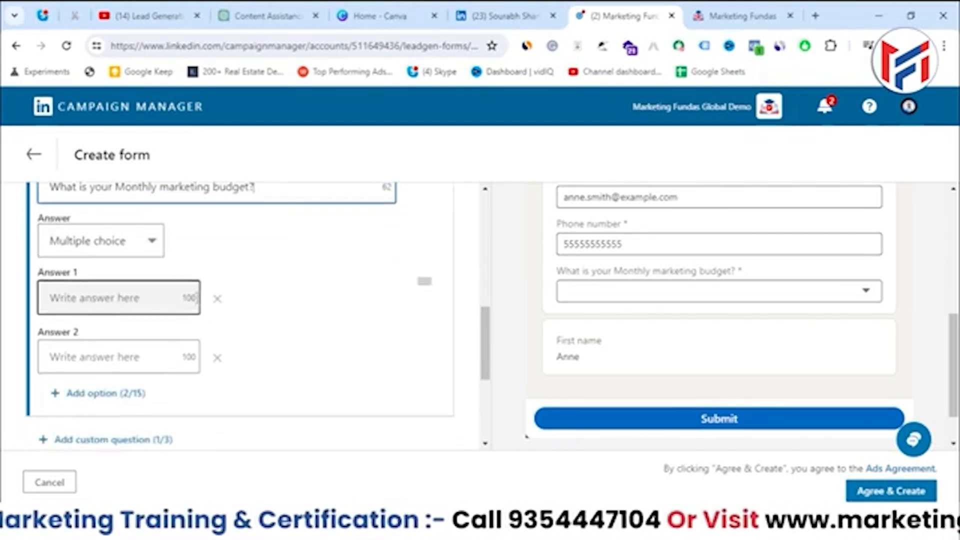
type("**")
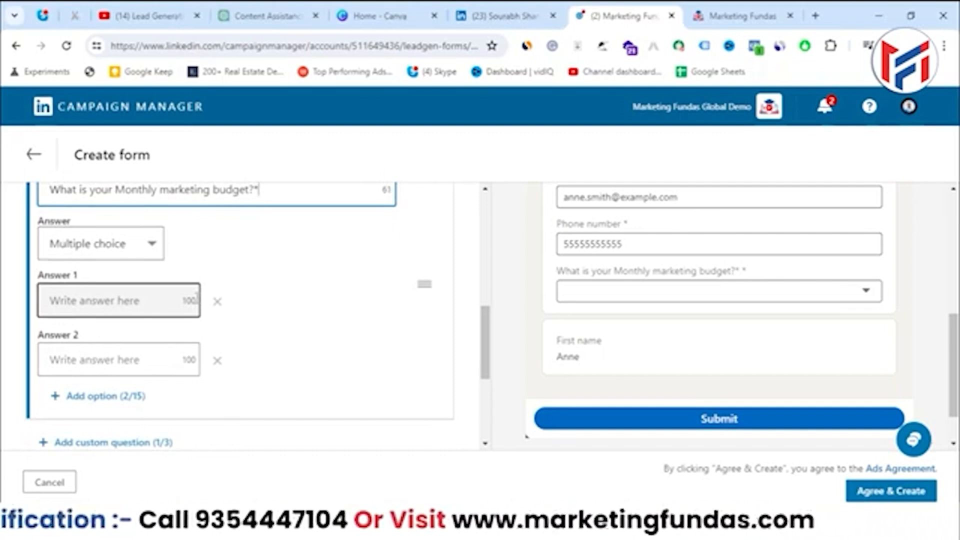
scroll(212, 295, "up", 2)
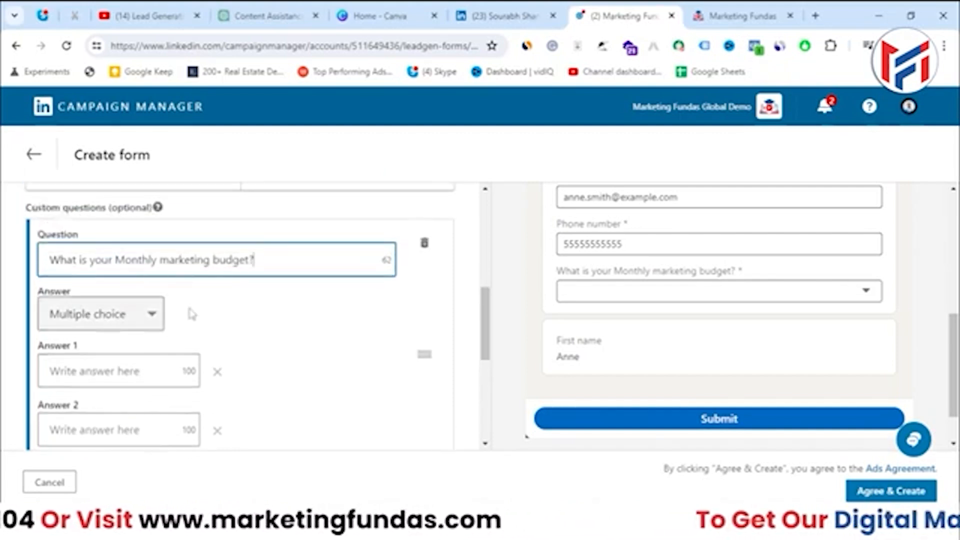
Choose Multiple choice as the answer type of the marketing budget question
left_click(129, 321)
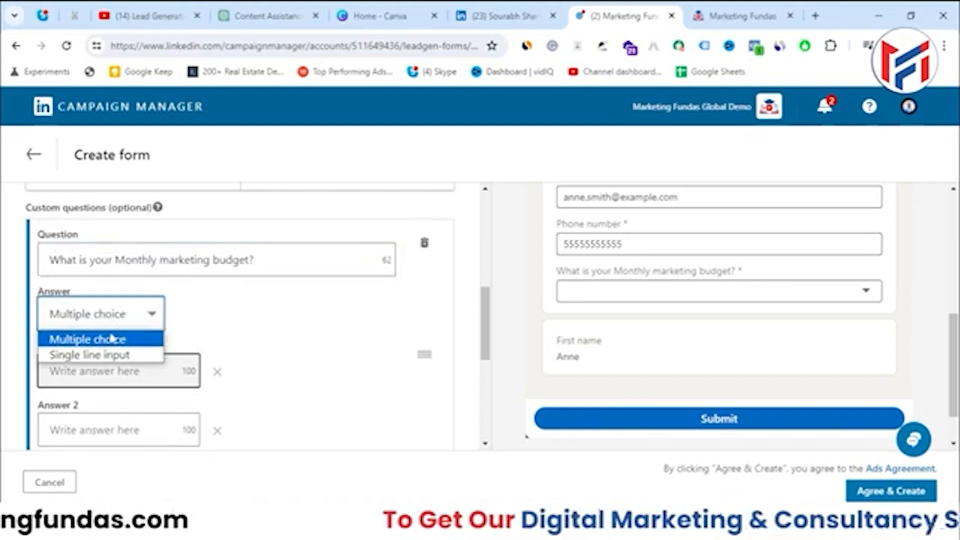
left_click(107, 339)
left_click(109, 328)
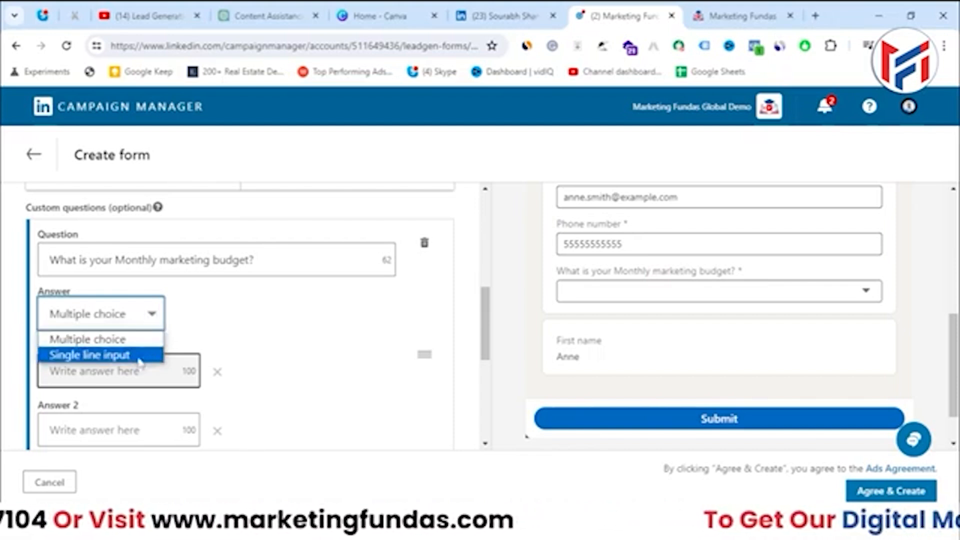
left_click(131, 341)
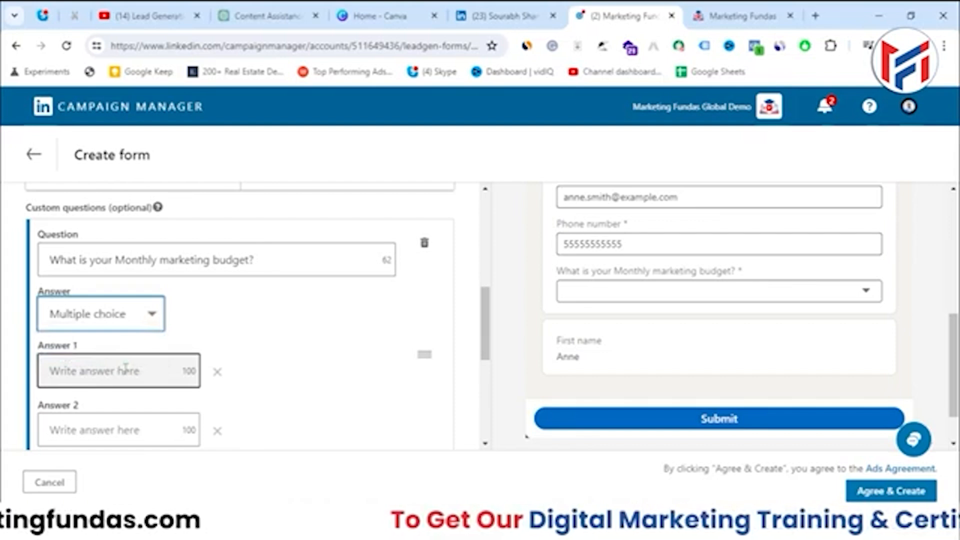
Enter $10000 and $20000 as the first two answers to the marketing budget question
left_click(126, 371)
scroll(126, 371, "down", 1)
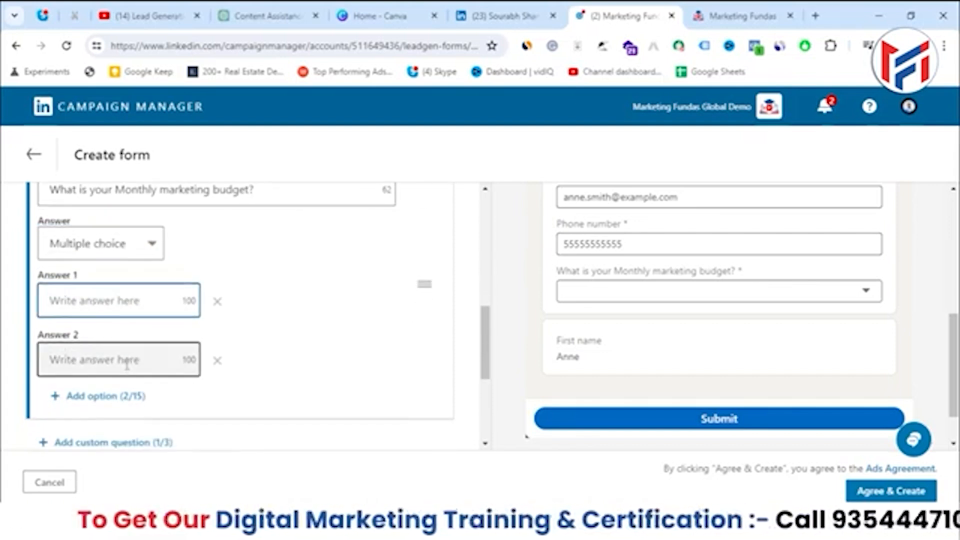
type("$10000")
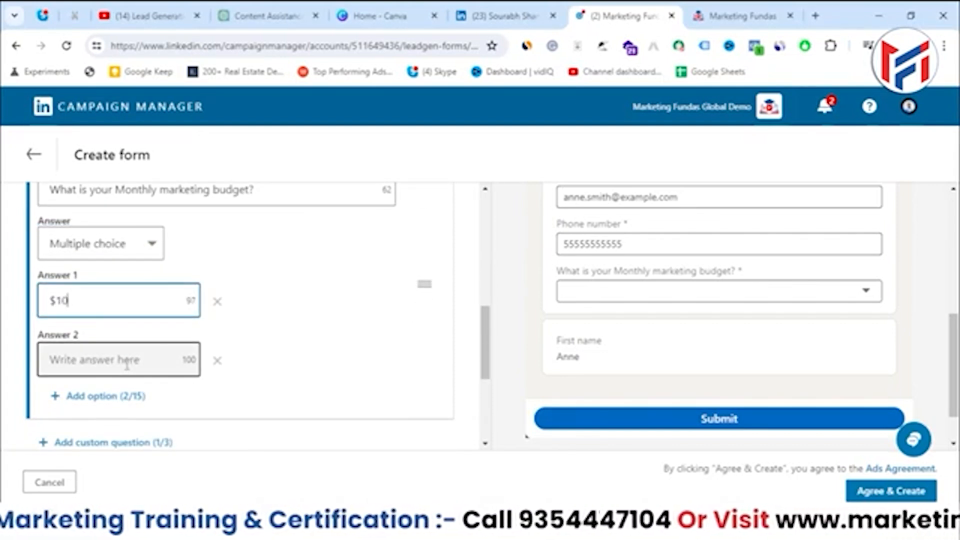
left_click(111, 372)
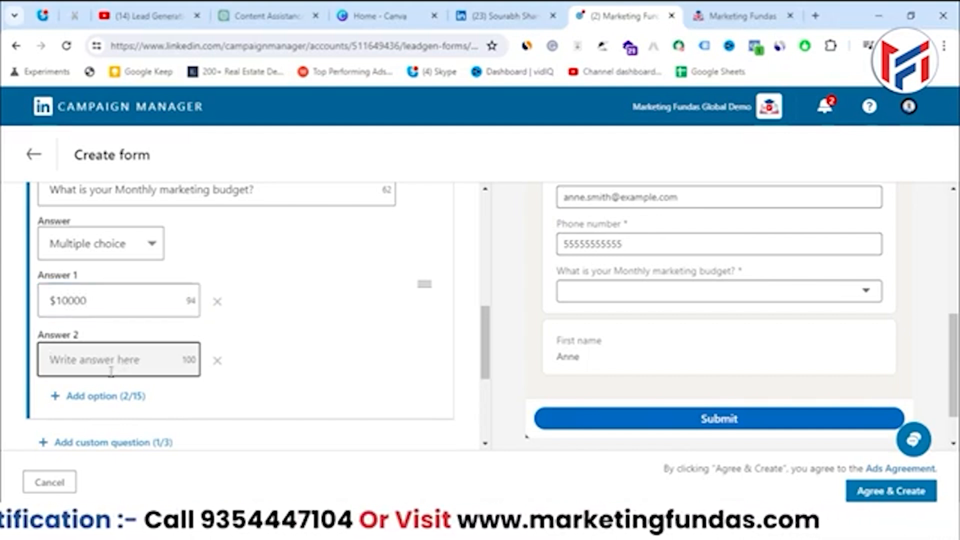
type("$20000")
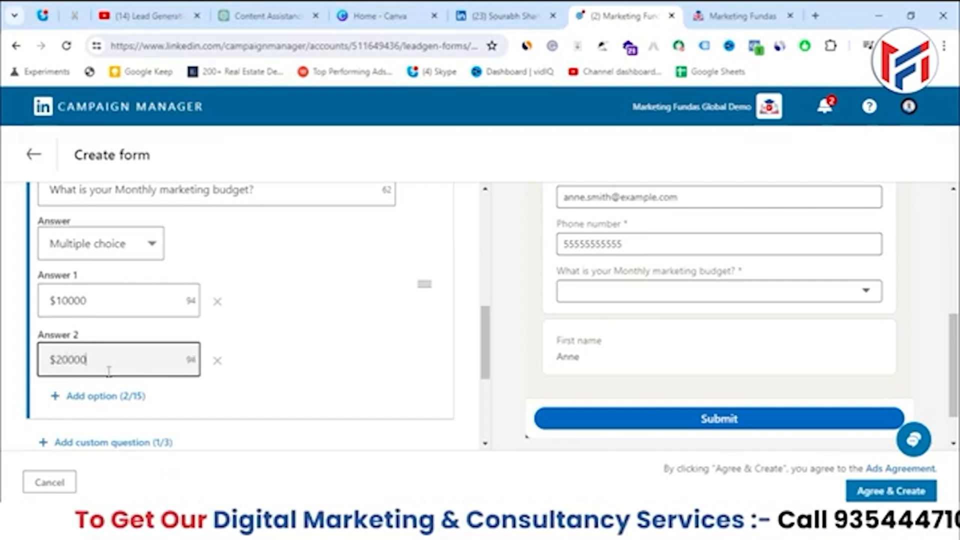
Add two more answer options, $50000 and $100000, to the marketing budget question
left_click(106, 398)
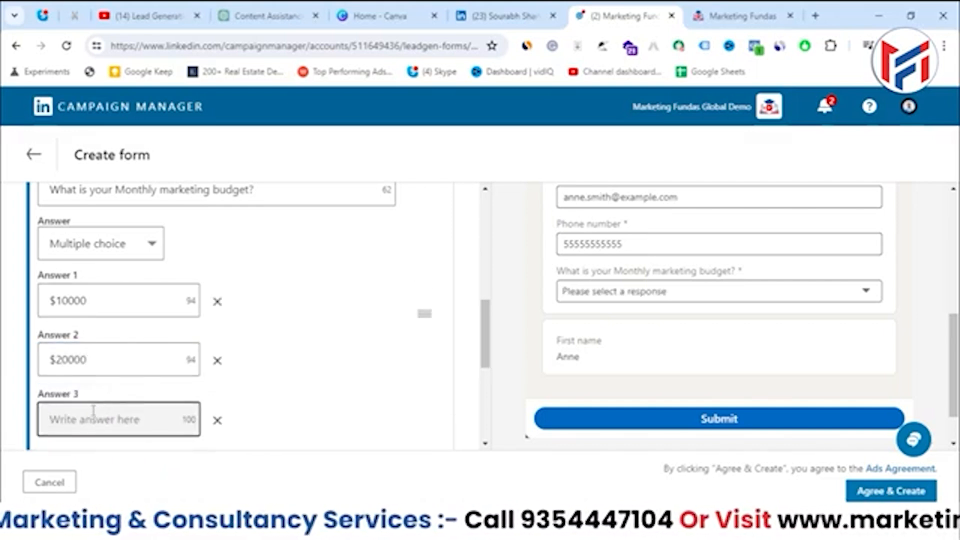
type("$")
key("BackSpace")
type("$50")
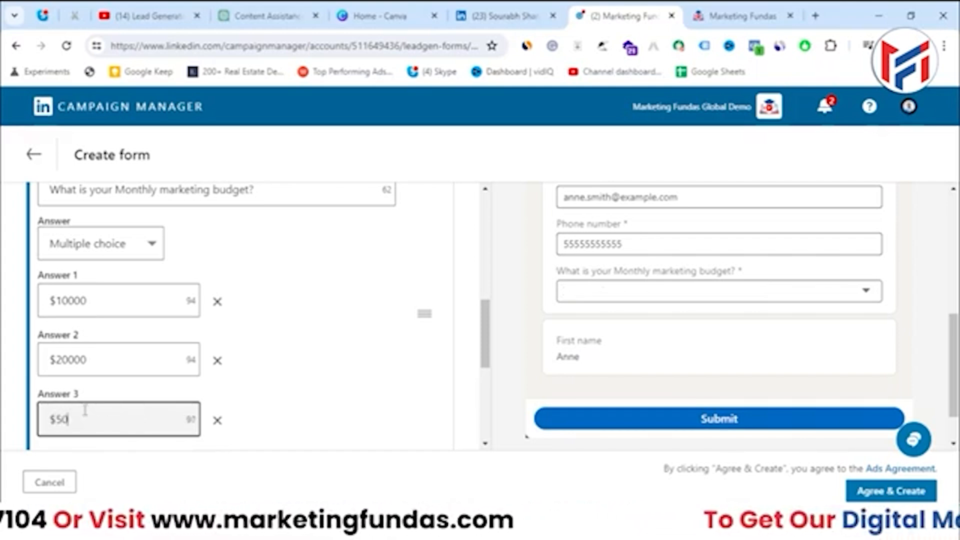
type("000")
key("Return")
type("$10")
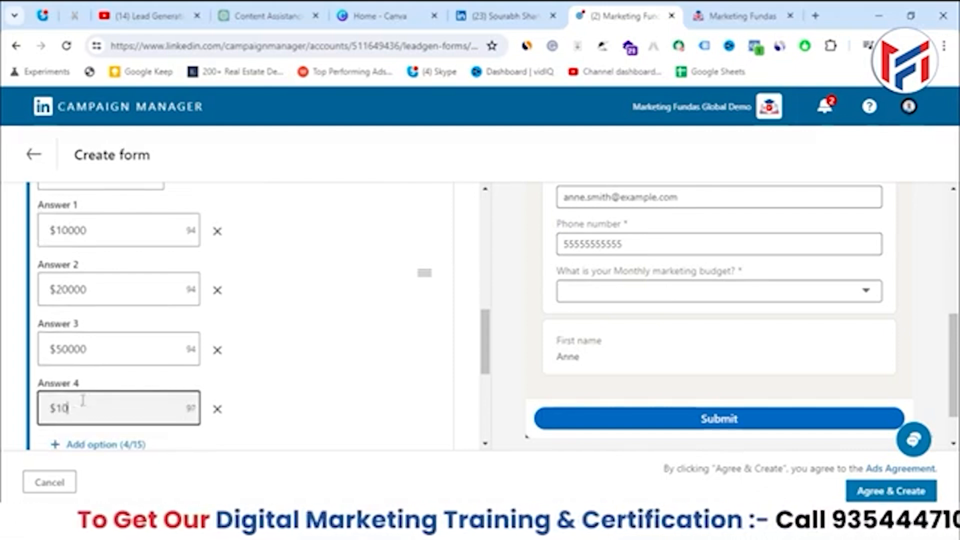
type("0000")
Check the marketing budget question's answer choices in the form preview and the remaining custom question options
scroll(221, 409, "up", 1)
scroll(220, 408, "up", 1)
scroll(220, 407, "down", 2)
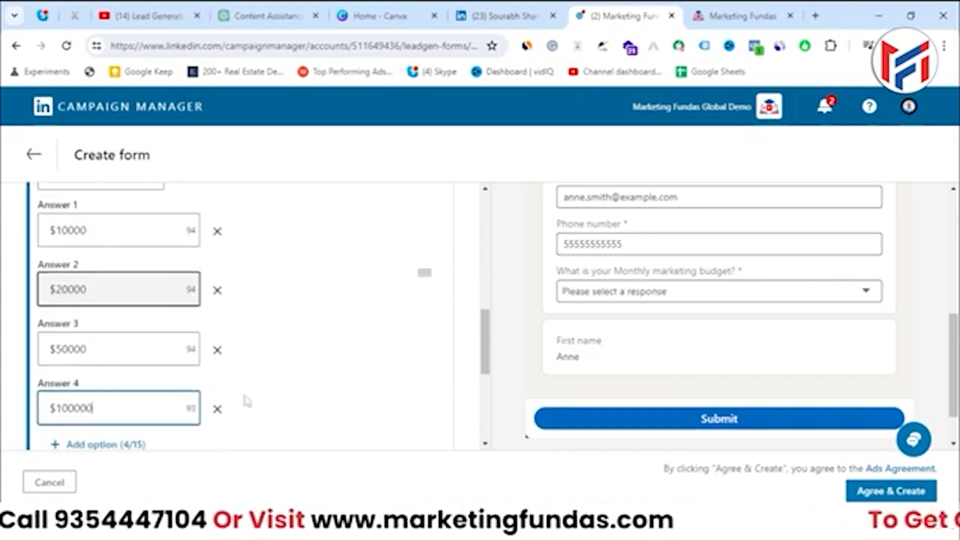
left_click(668, 298)
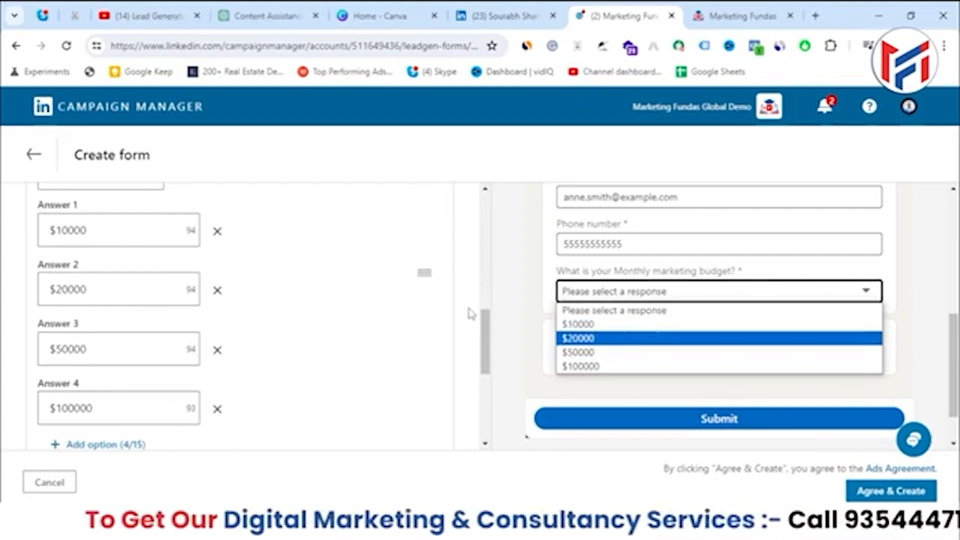
scroll(470, 314, "down", 4)
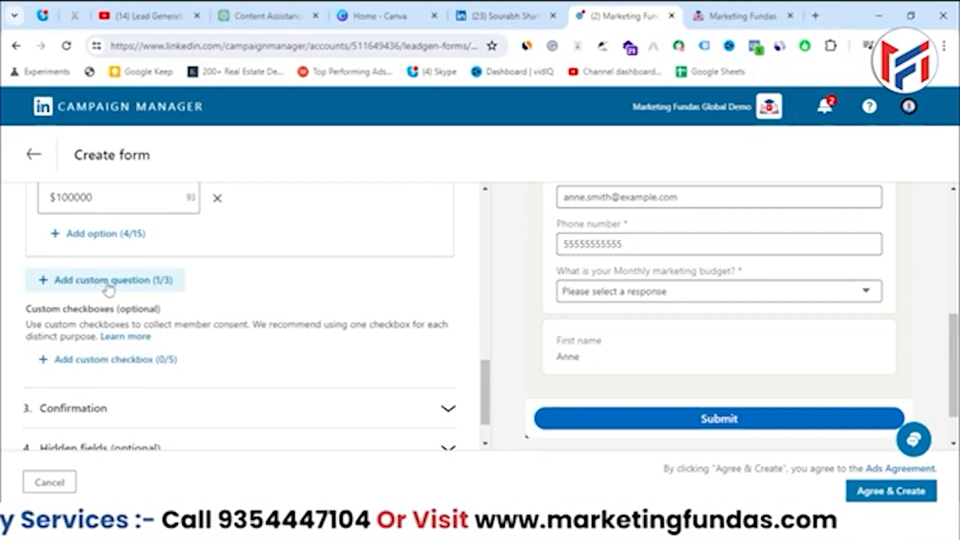
scroll(160, 317, "up", 3)
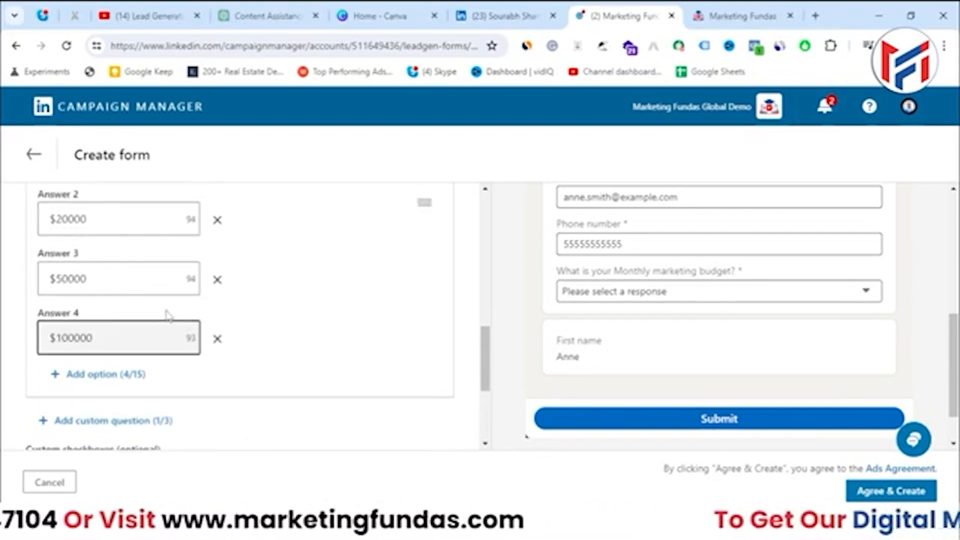
Enter the form's confirmation message, beginning "Thank You for the details we'll contact"
scroll(167, 315, "down", 3)
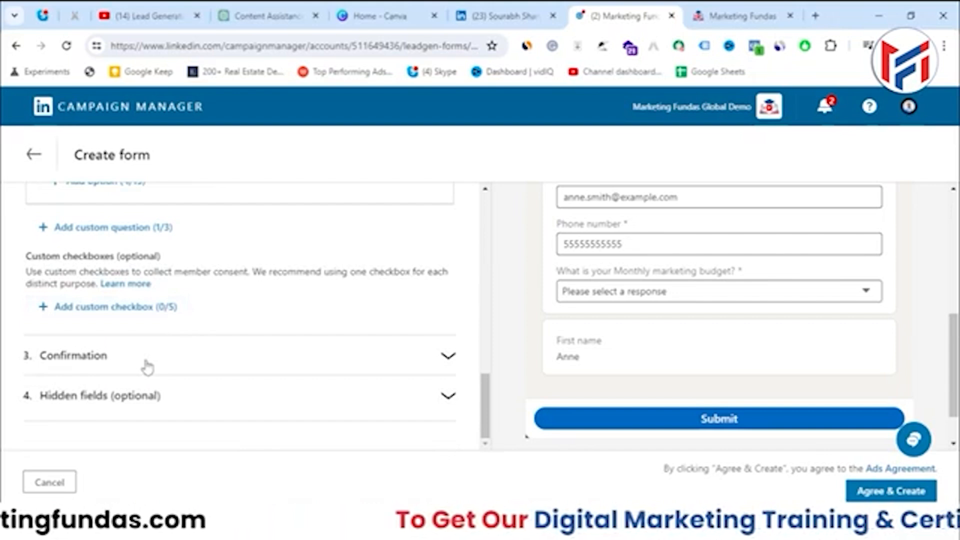
left_click(145, 366)
scroll(122, 266, "up", 1)
left_click(135, 323)
type("Th")
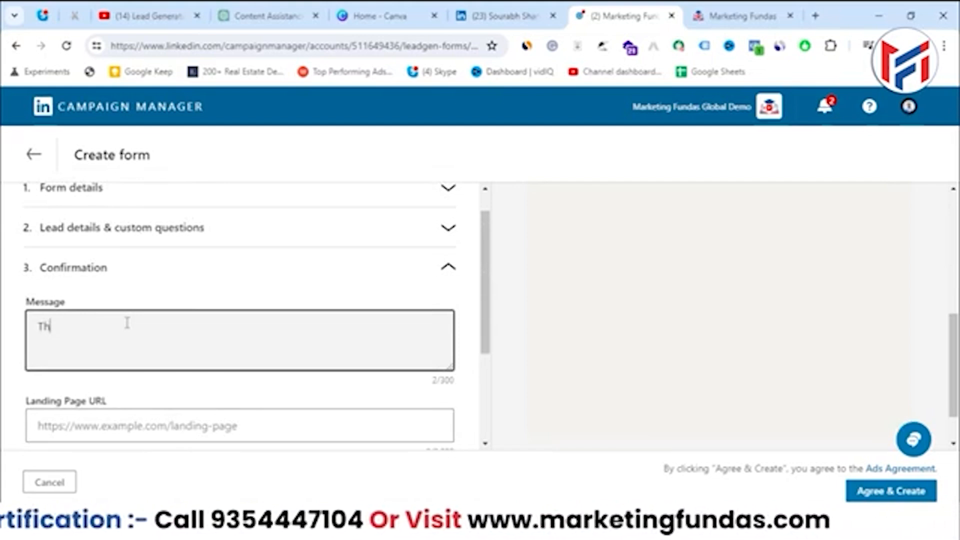
type("T")
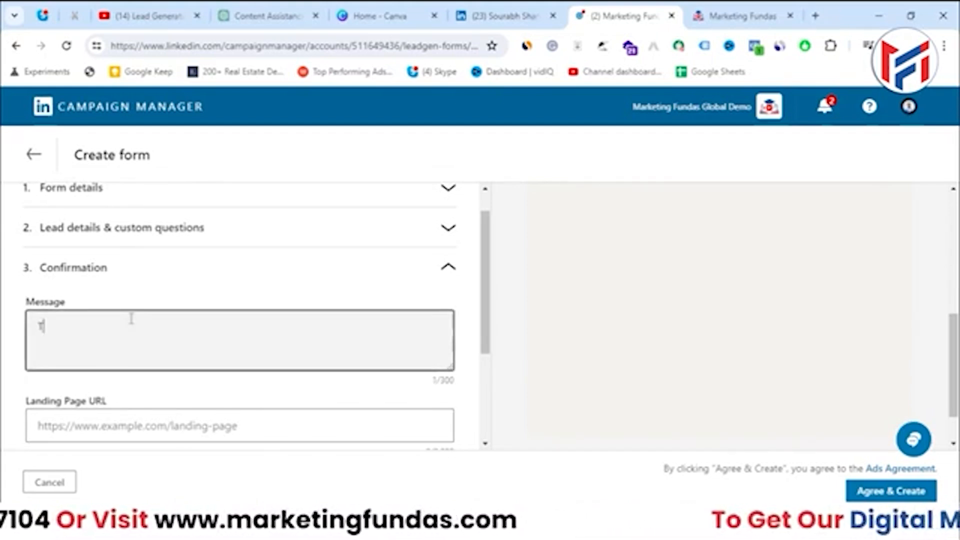
type("hank You ")
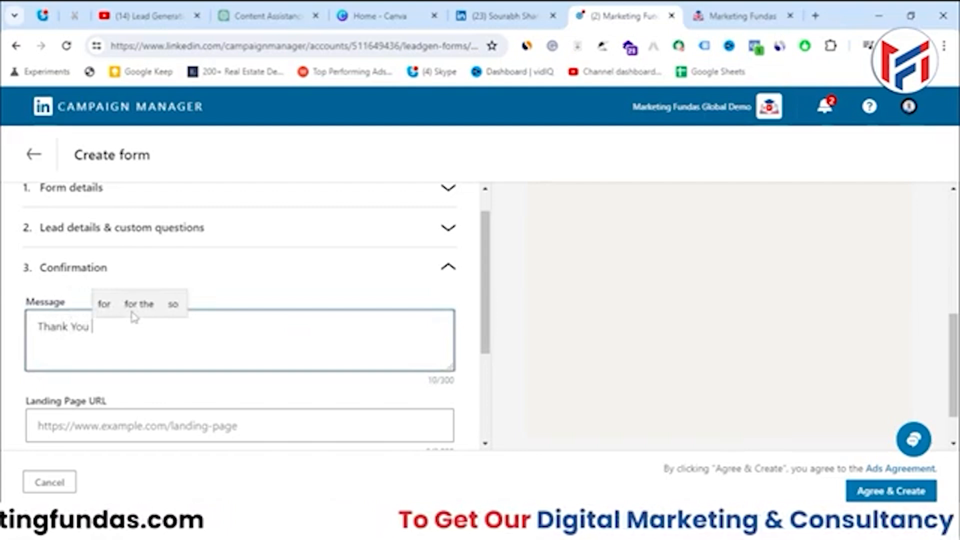
type("for the de")
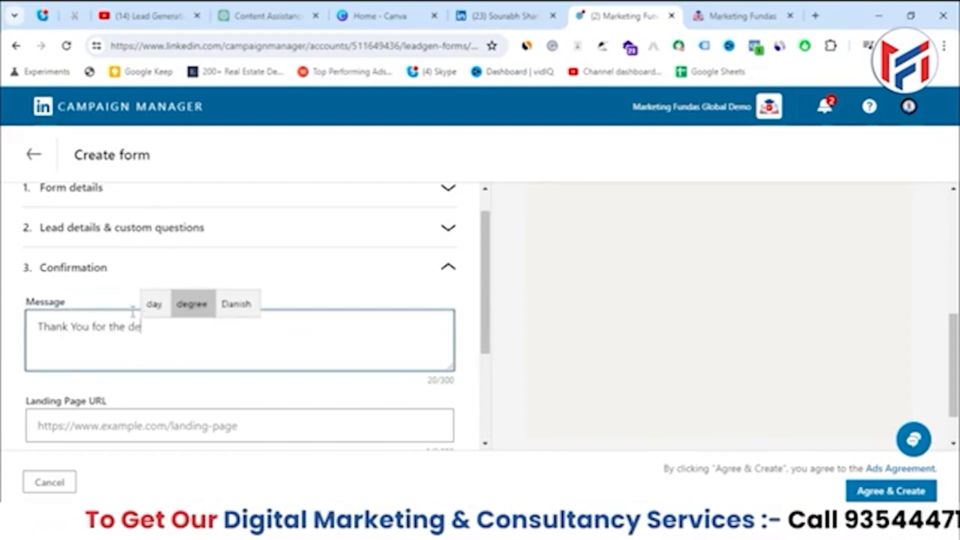
type("tails we ")
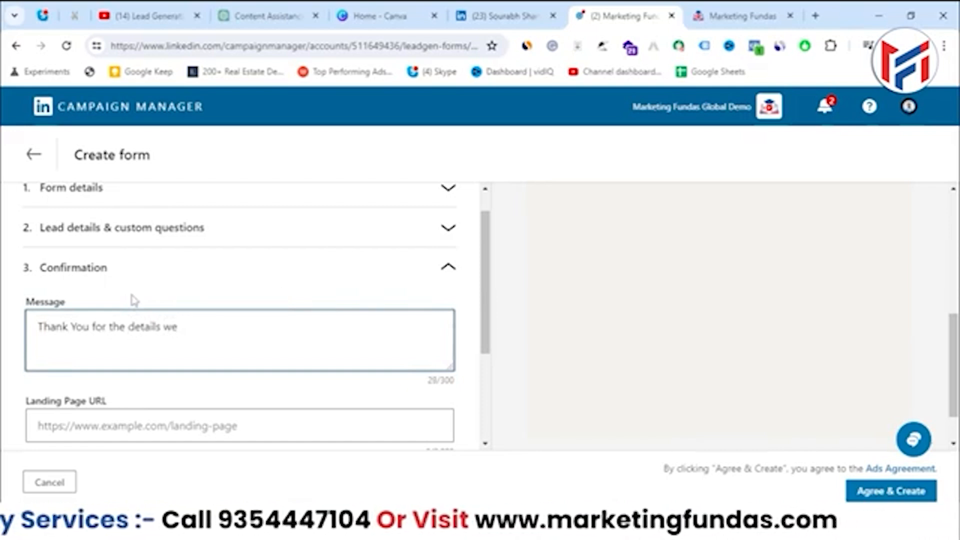
type("'ll contact")
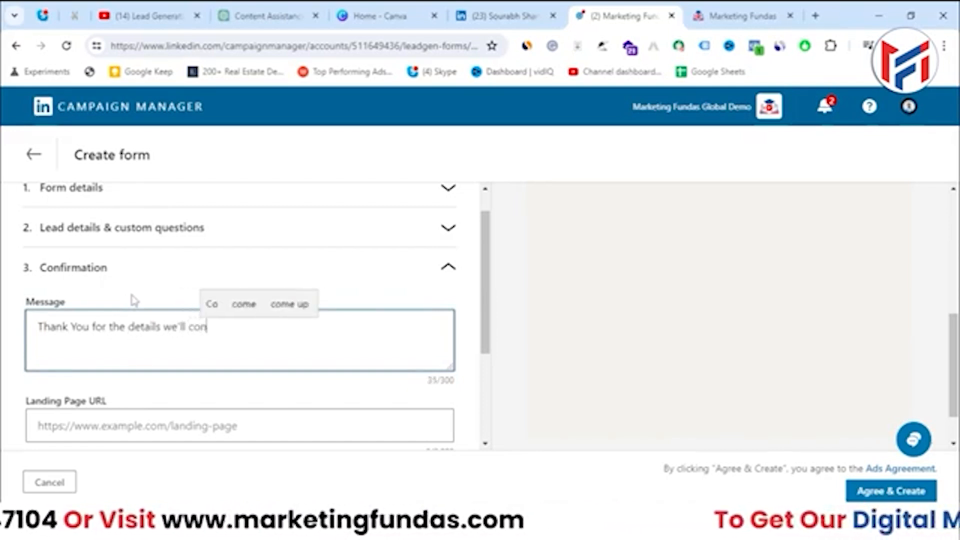
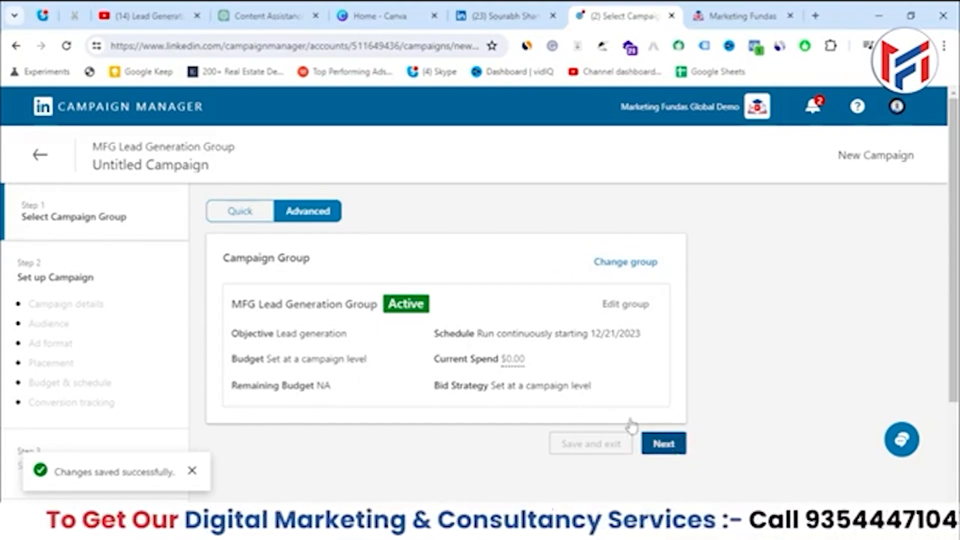
Continue to the campaign setup and prefix the campaign name with MFG, making it "MFG Lead generation - Dec 21, 2023"
scroll(316, 318, "down", 1)
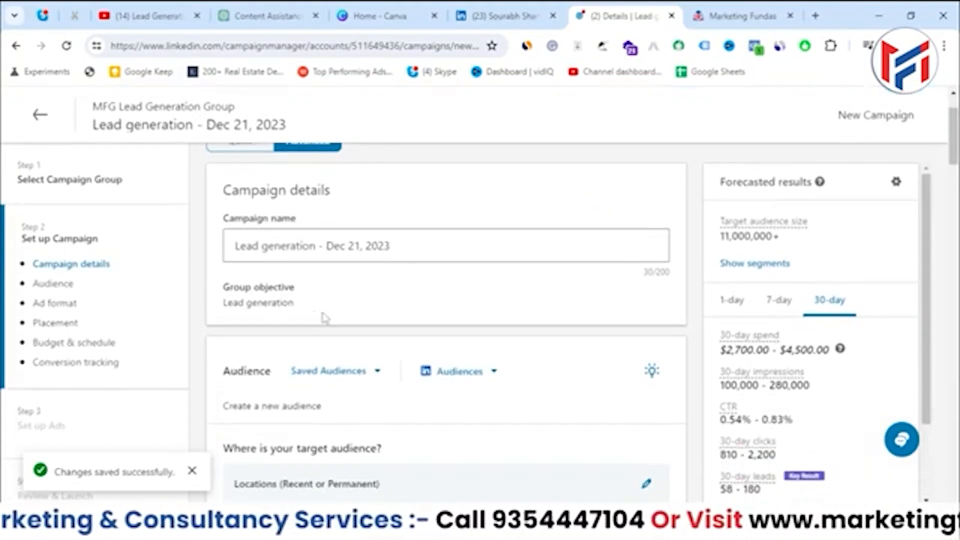
left_click(231, 249)
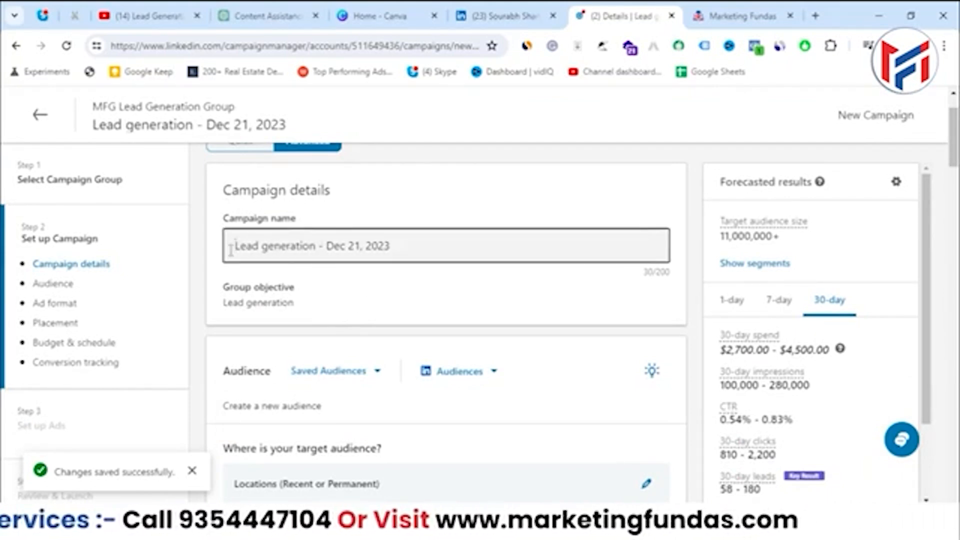
type("MFG")
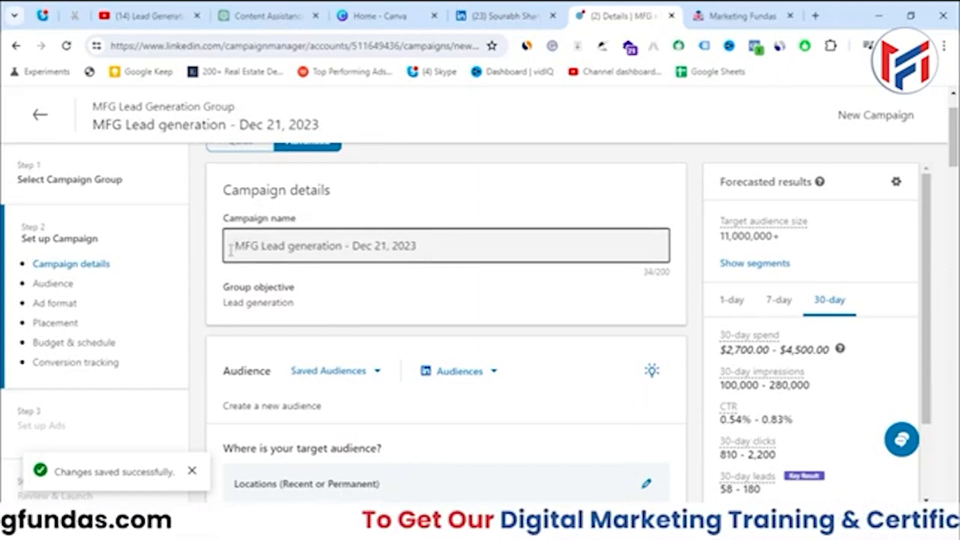
left_click_drag(417, 246, 357, 260)
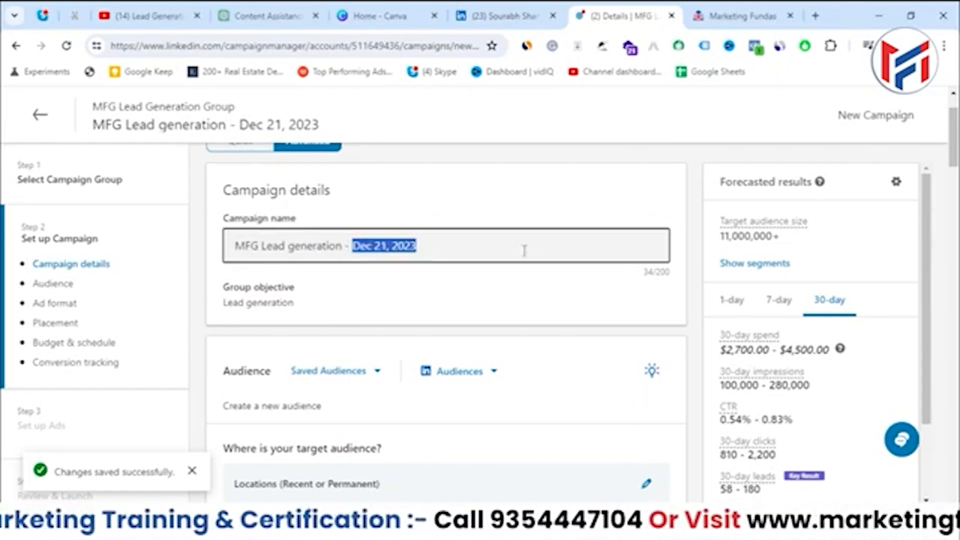
left_click(487, 297)
Review the campaign's group objective and the audience section with its location and profile language settings
scroll(235, 300, "down", 1)
left_click_drag(223, 217, 209, 242)
left_click(370, 253)
scroll(334, 261, "down", 1)
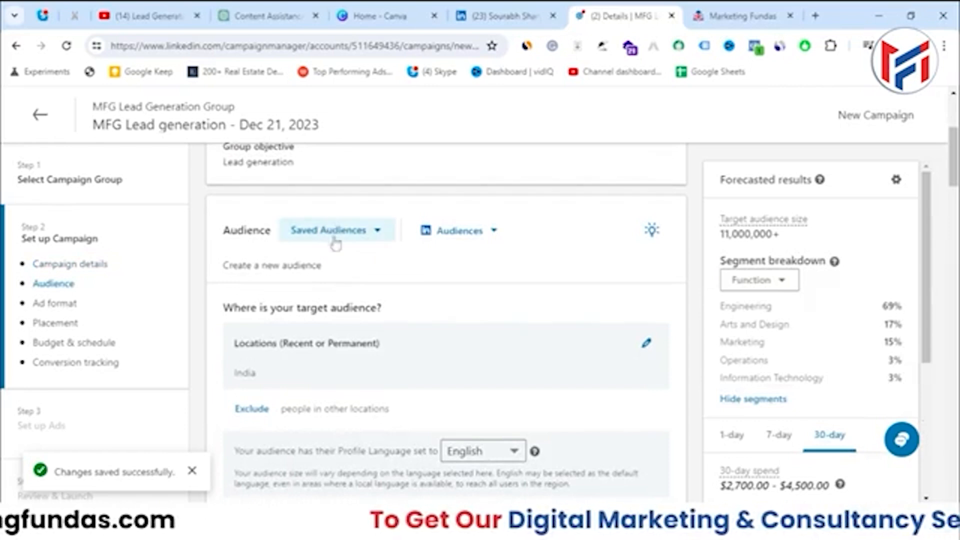
scroll(345, 330, "down", 3)
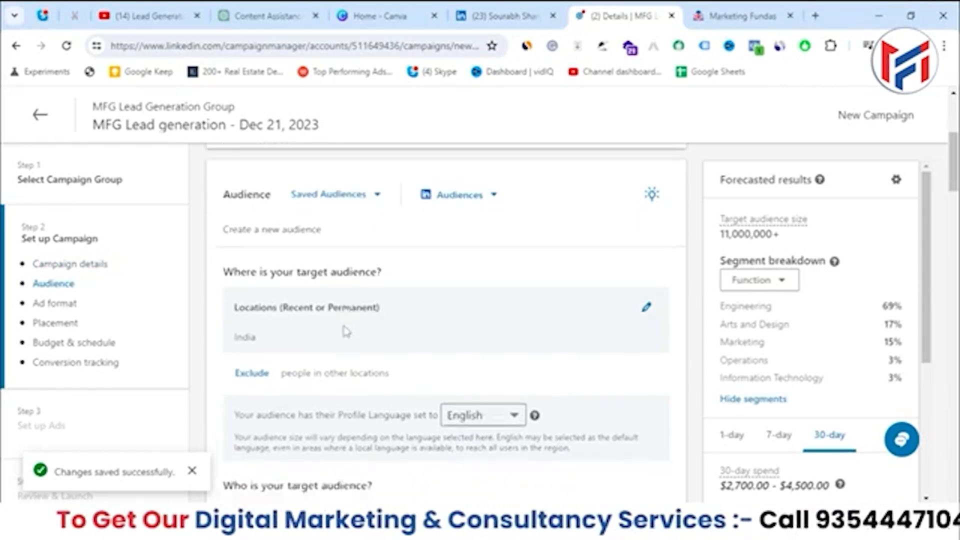
scroll(346, 330, "up", 3)
scroll(345, 330, "up", 1)
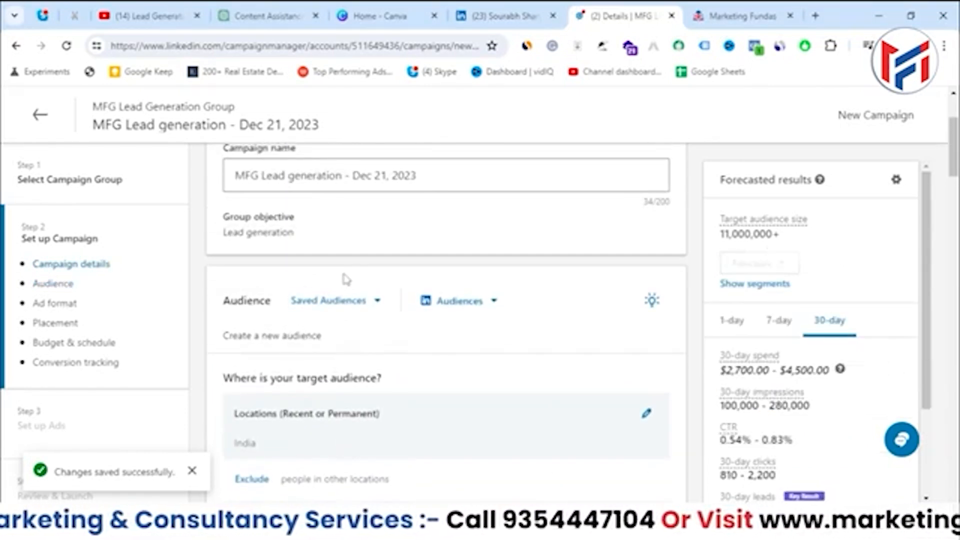
scroll(334, 296, "down", 1)
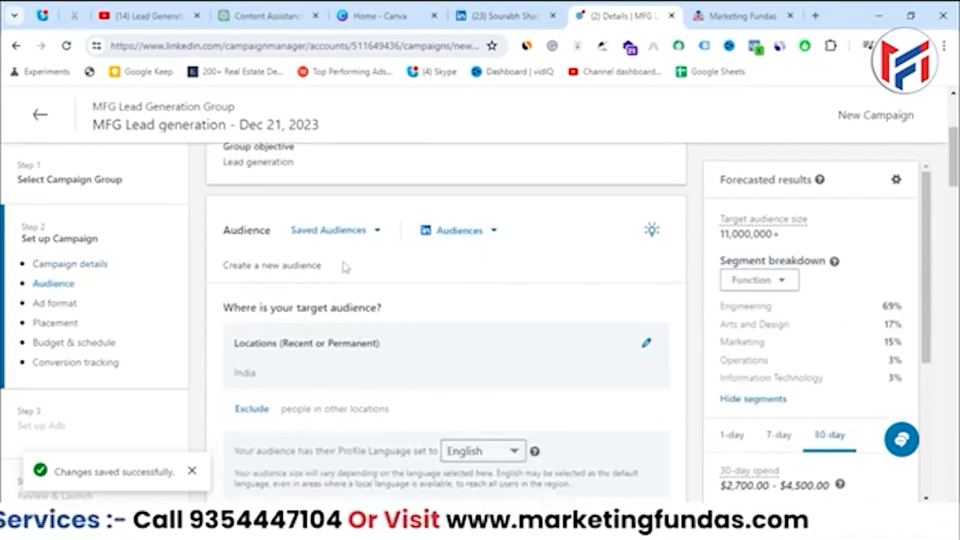
Compare the list of saved audiences with LinkedIn's predefined audiences without applying any of them
left_click(343, 238)
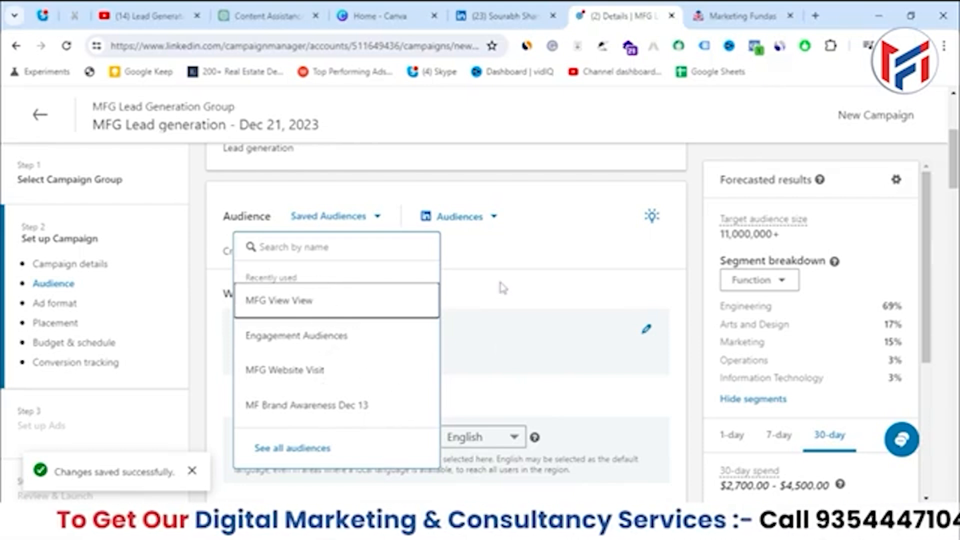
left_click(516, 288)
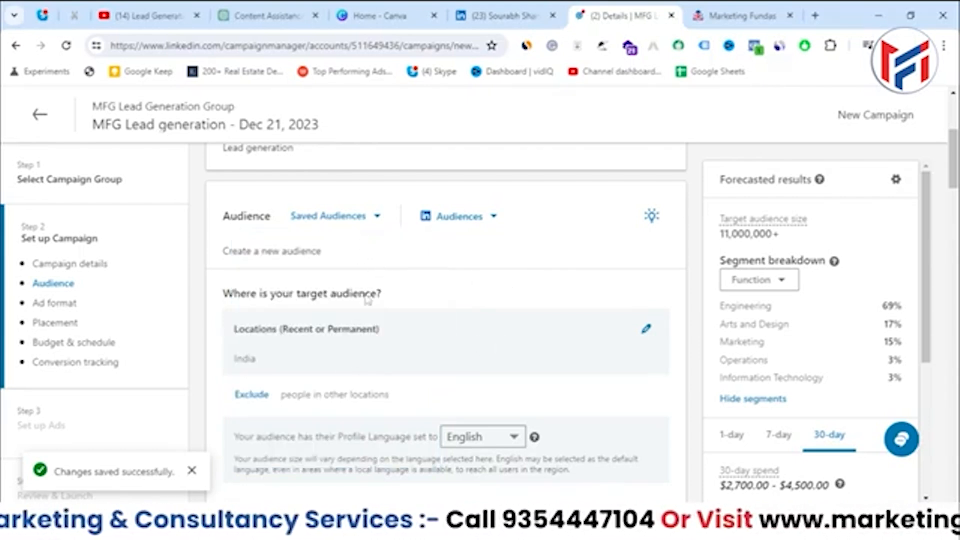
left_click(452, 224)
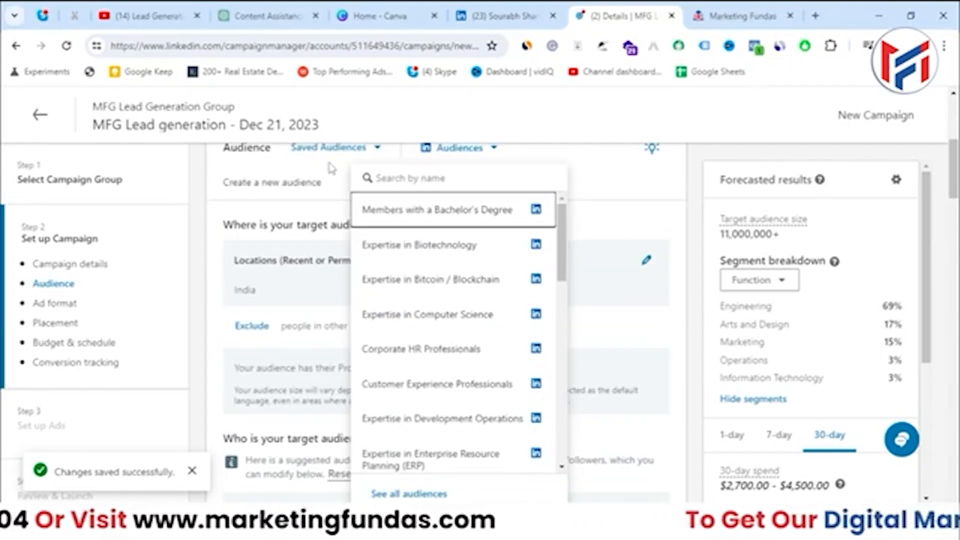
scroll(330, 167, "up", 2)
left_click(362, 225)
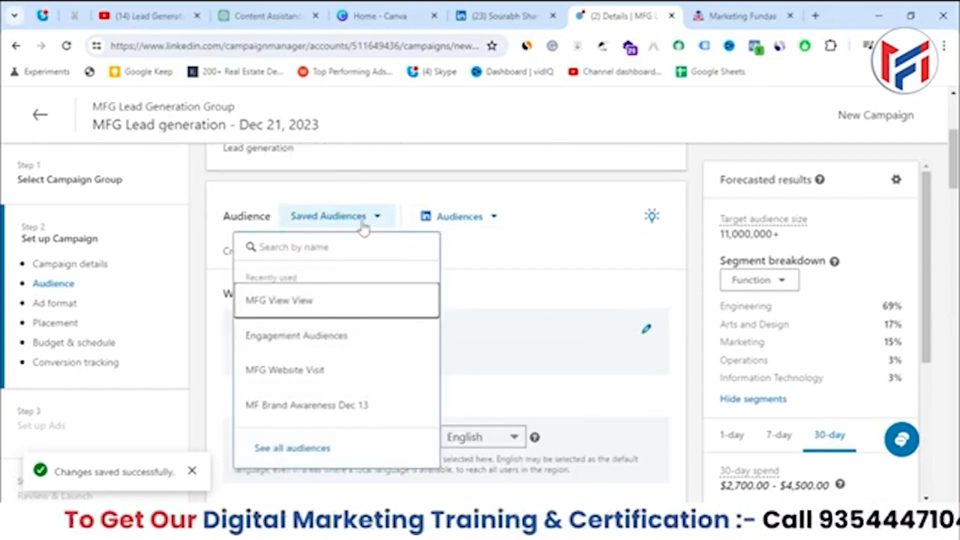
left_click(475, 228)
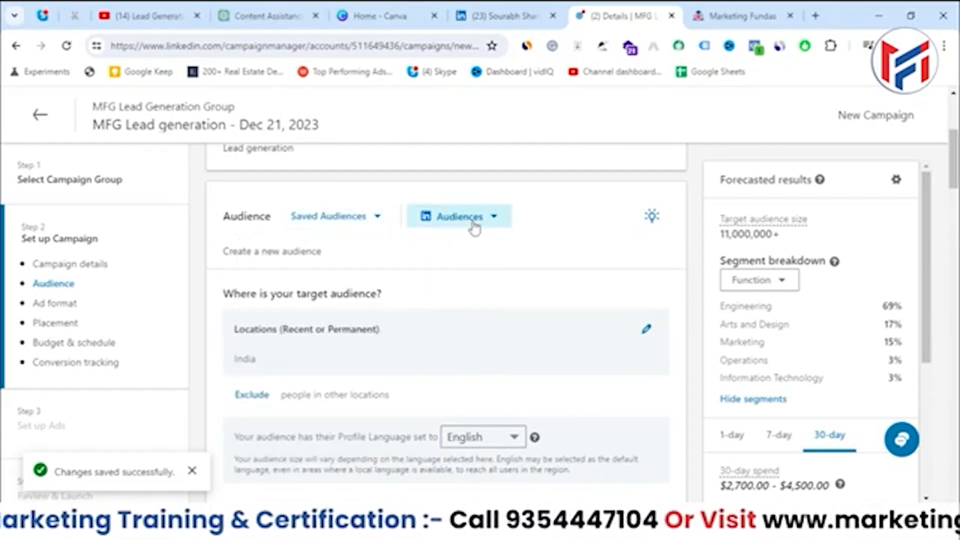
Browse LinkedIn's predefined audiences to see which degree, expertise and profession groups can be targeted, and close the list without choosing one
left_click(475, 227)
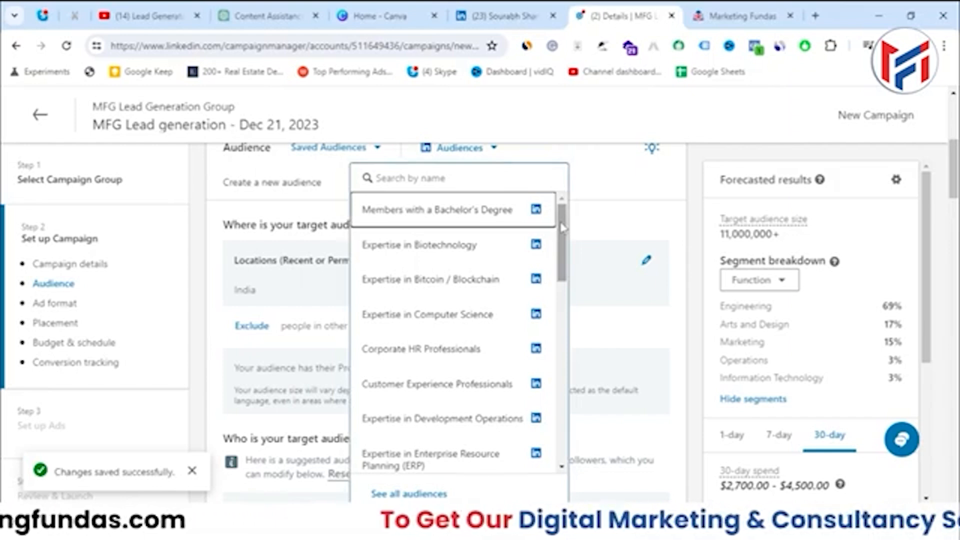
left_click_drag(562, 225, 576, 181)
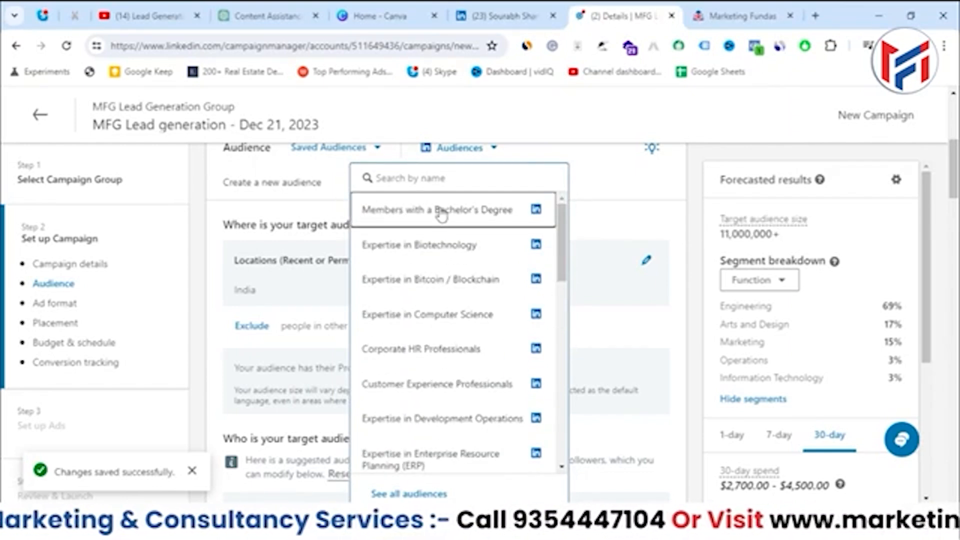
left_click_drag(562, 254, 498, 224)
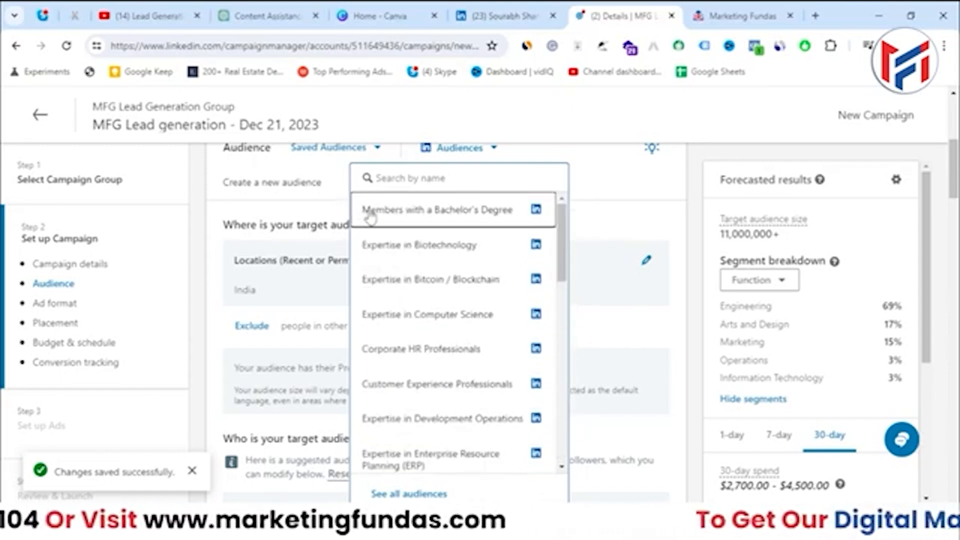
mouse_move(380, 214)
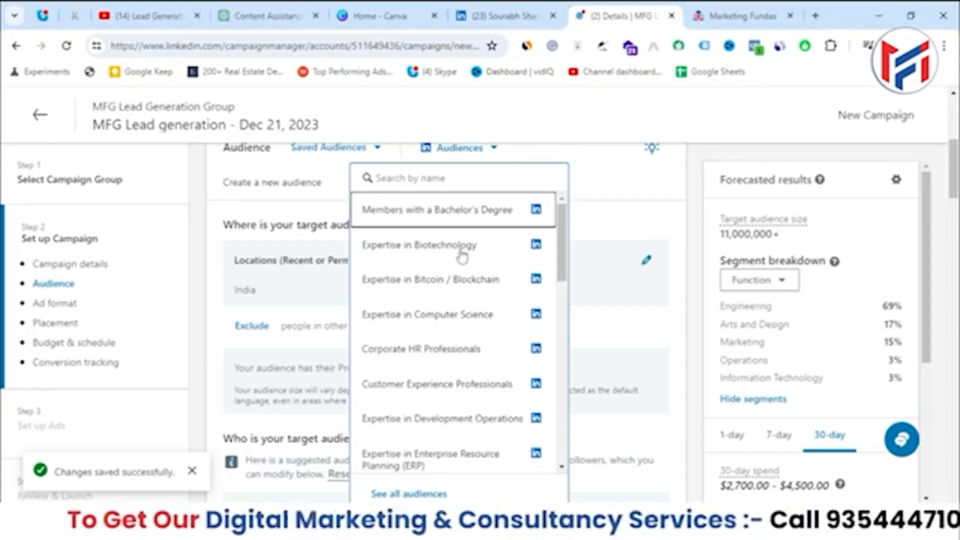
left_click_drag(564, 249, 563, 262)
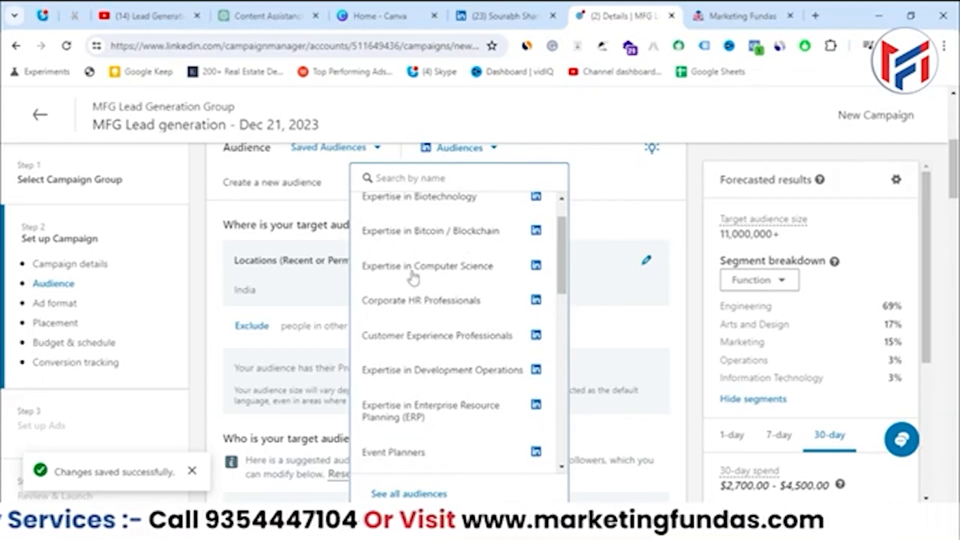
scroll(450, 306, "down", 2)
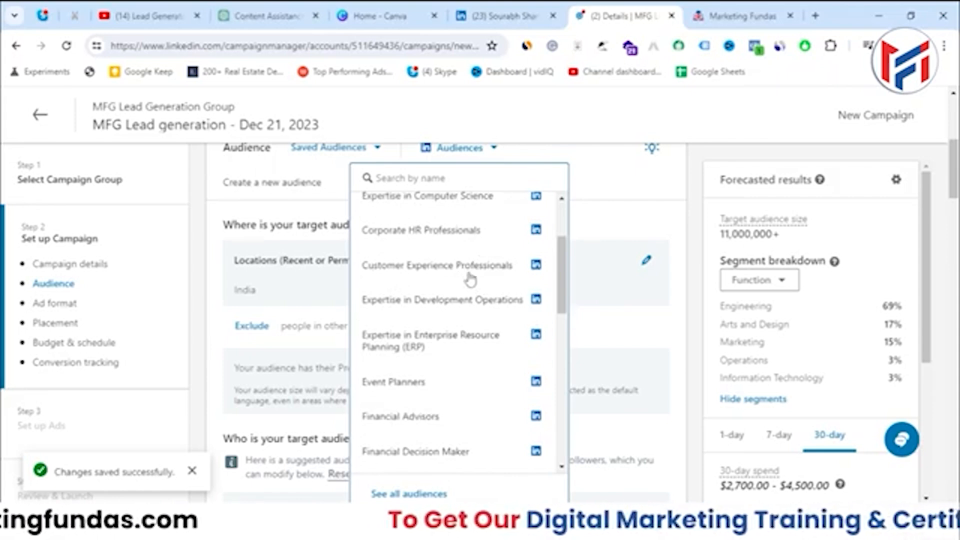
scroll(395, 298, "down", 2)
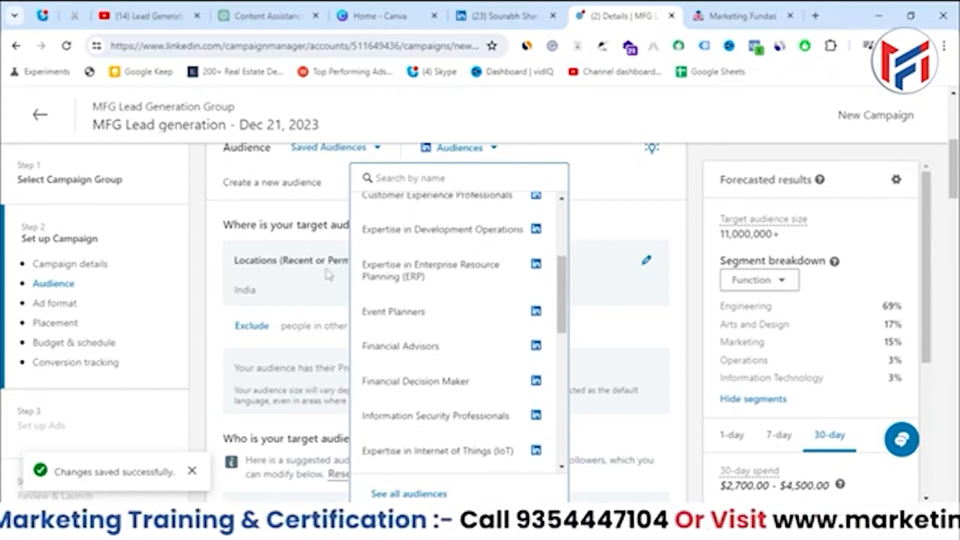
scroll(425, 291, "down", 1)
scroll(425, 291, "down", 8)
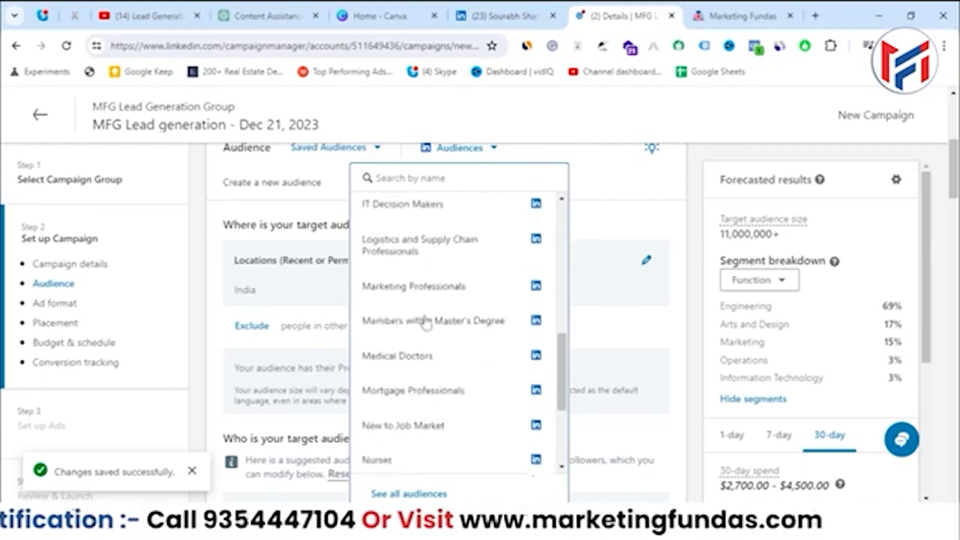
scroll(433, 321, "up", 4)
scroll(495, 318, "up", 3)
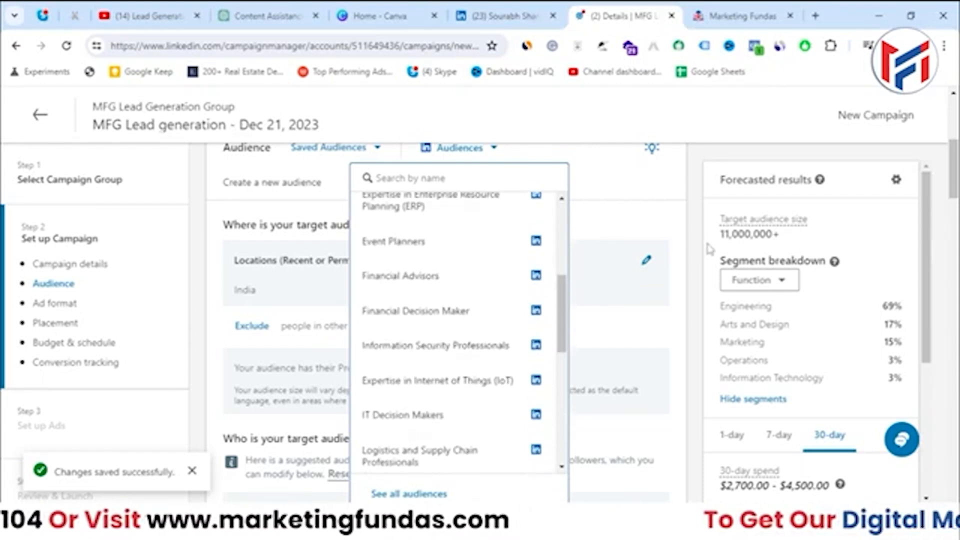
left_click(693, 236)
scroll(365, 243, "up", 1)
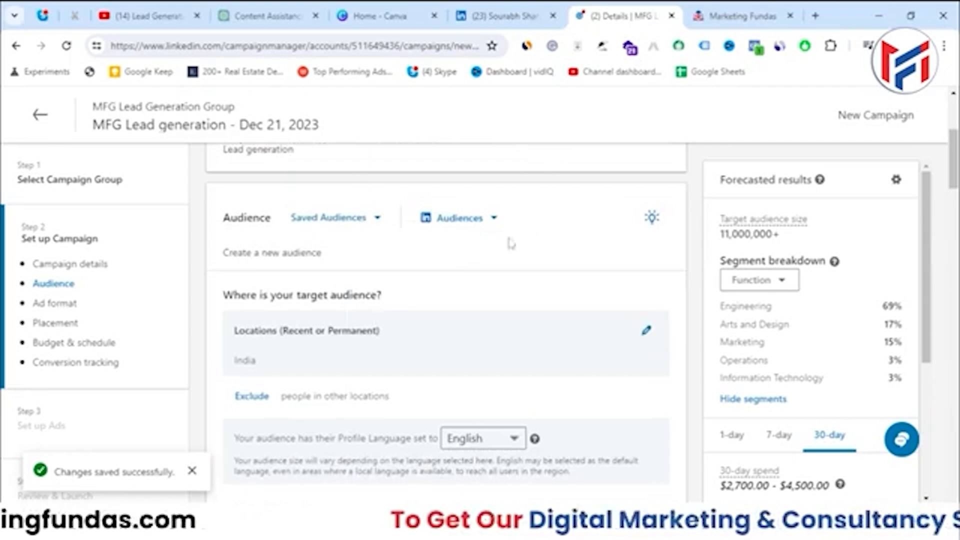
Examine the target audience's location question and the location currently set for it
scroll(187, 216, "down", 1)
key("Tab")
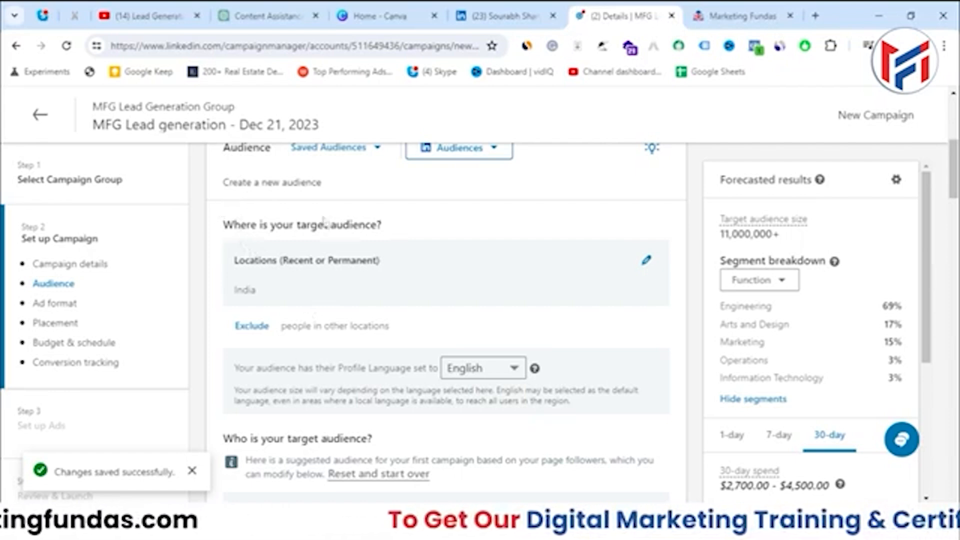
left_click_drag(225, 221, 394, 228)
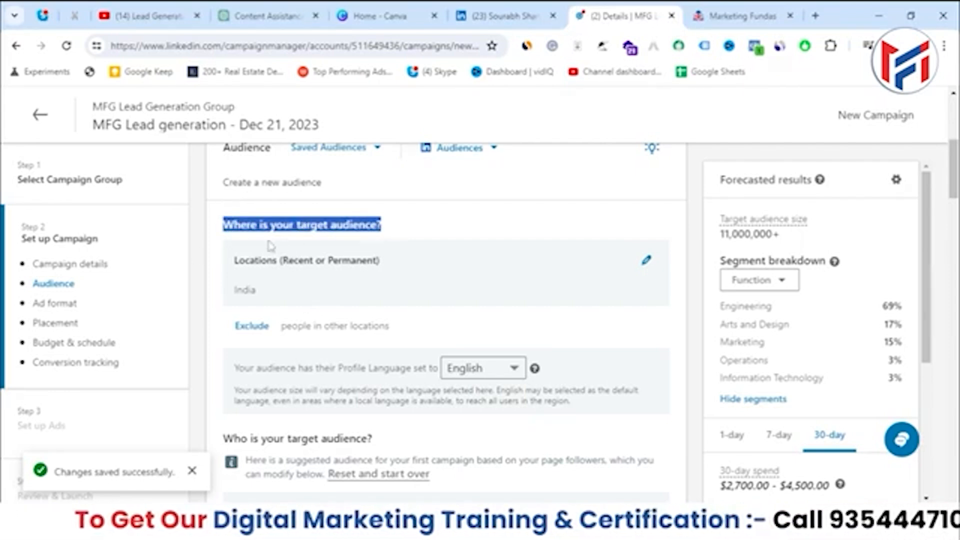
left_click(435, 216)
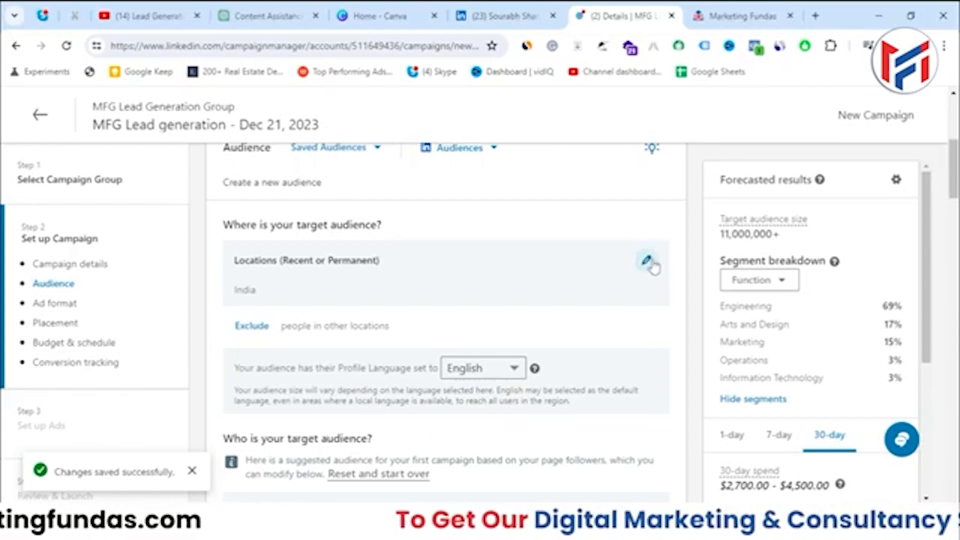
left_click_drag(270, 284, 227, 284)
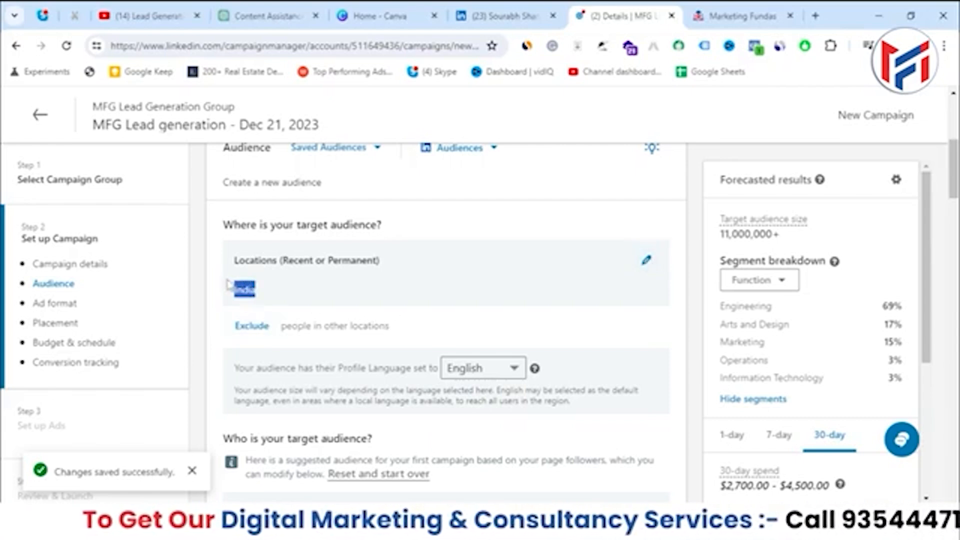
Replace India in the audience's target locations with New Delhi, Delhi, India
left_click(646, 260)
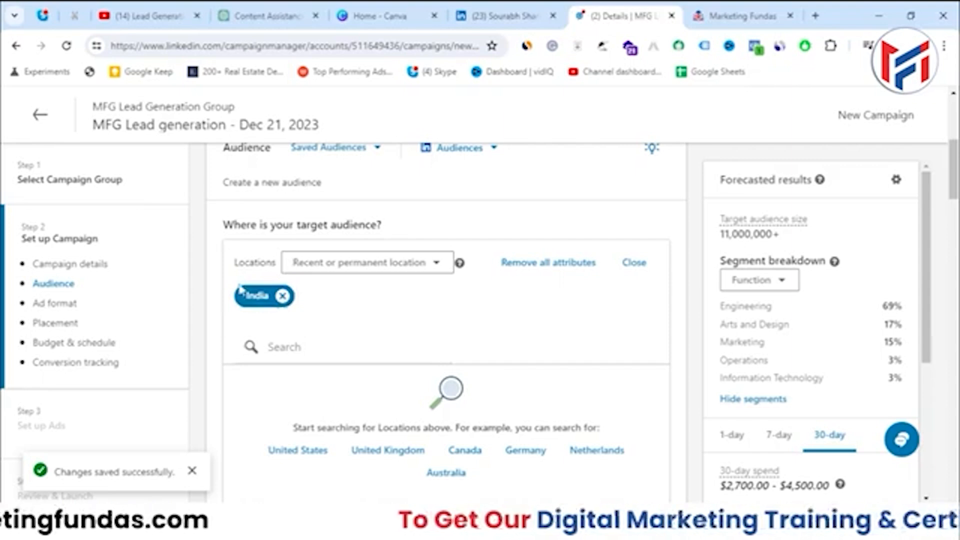
left_click(283, 296)
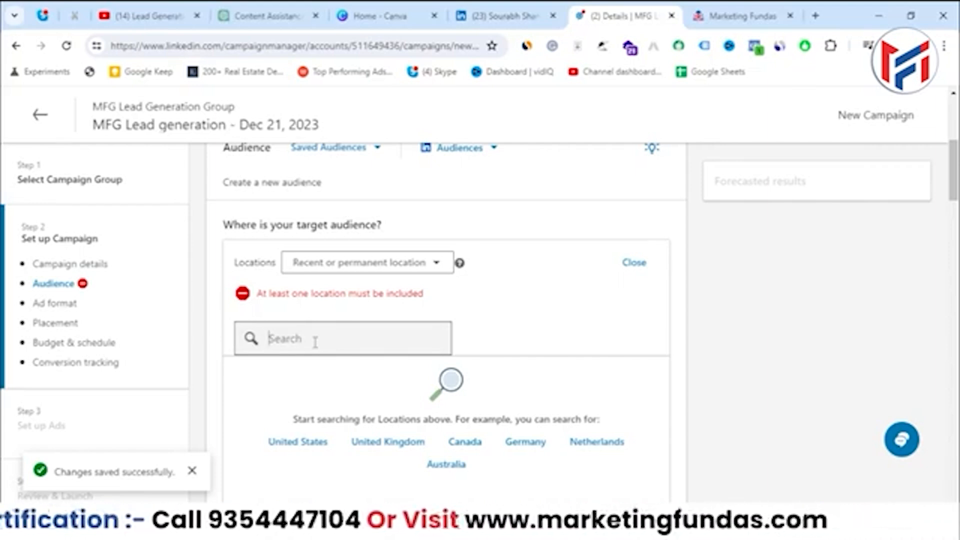
type("delhi")
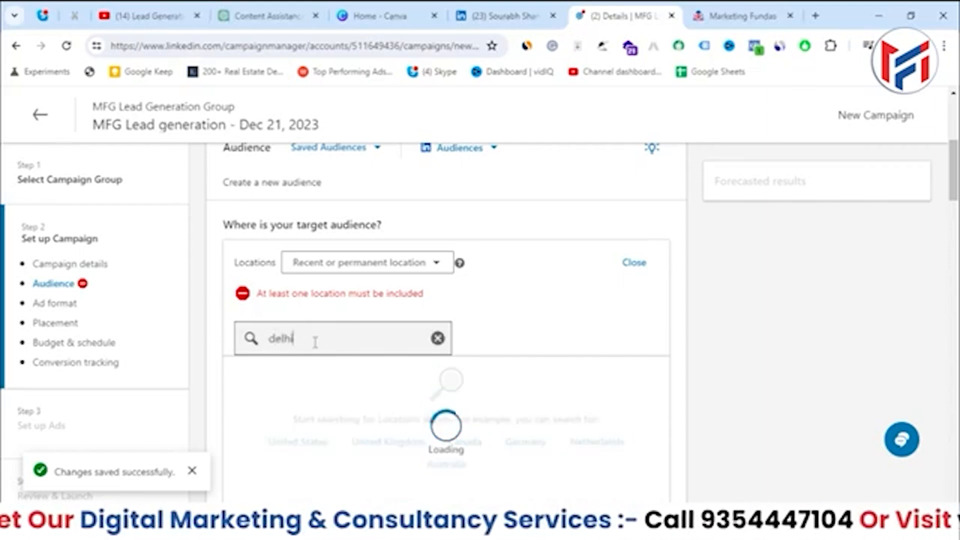
left_click(242, 367)
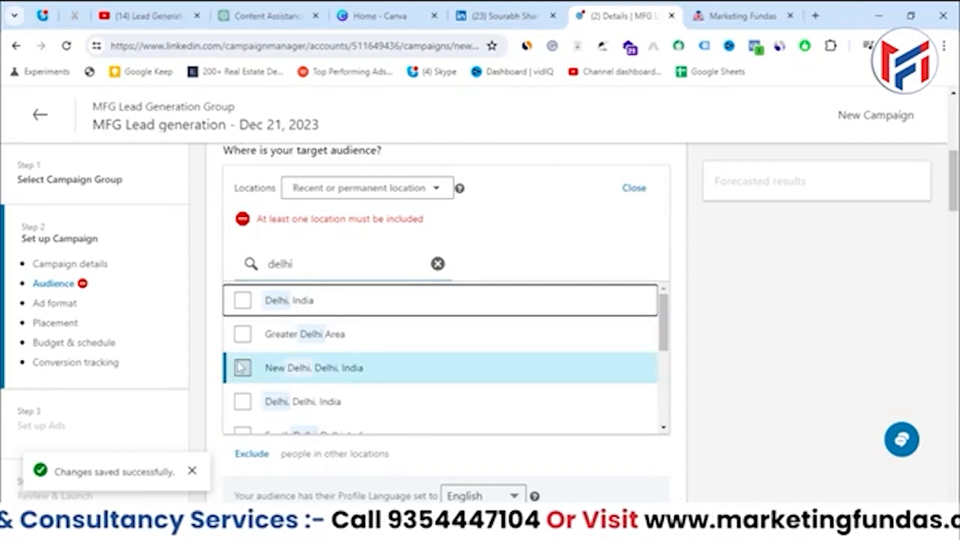
Add Noida, Uttar Pradesh, India and Mumbai, Maharashtra, India to the target locations
double_click(331, 280)
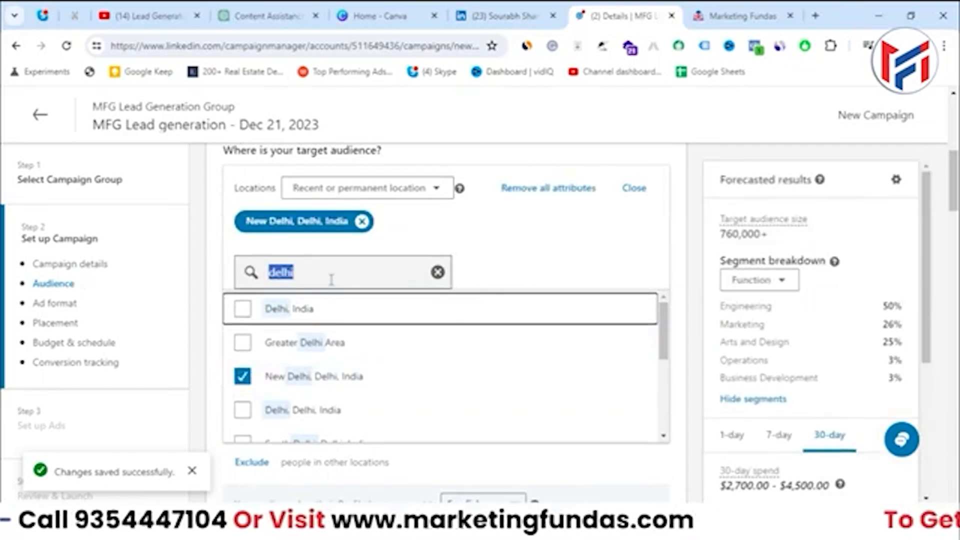
type("noida")
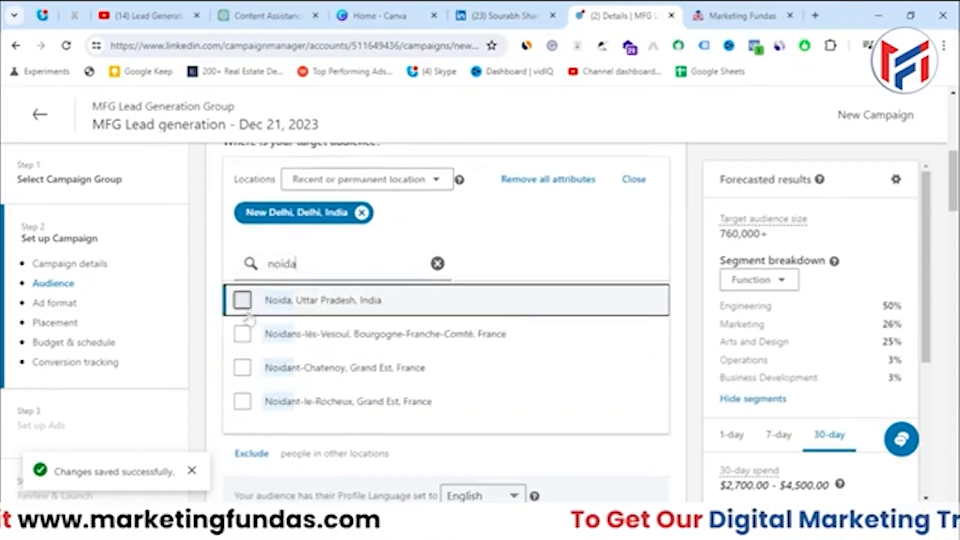
left_click(243, 300)
double_click(410, 274)
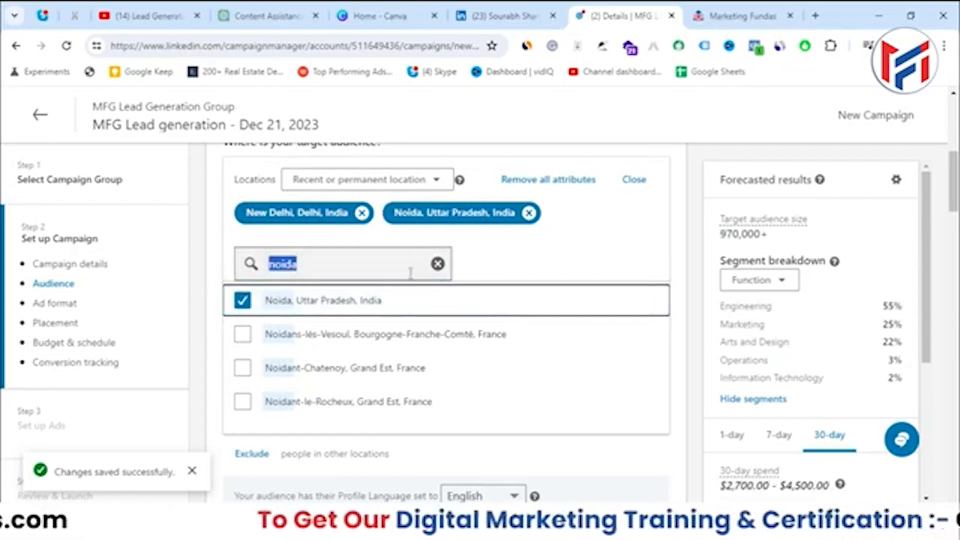
key("BackSpace")
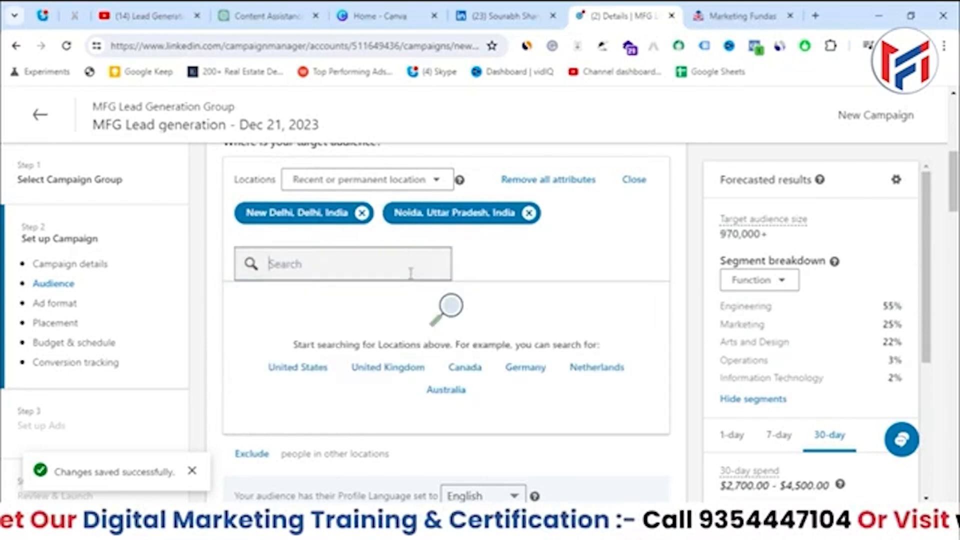
type("Mumbai")
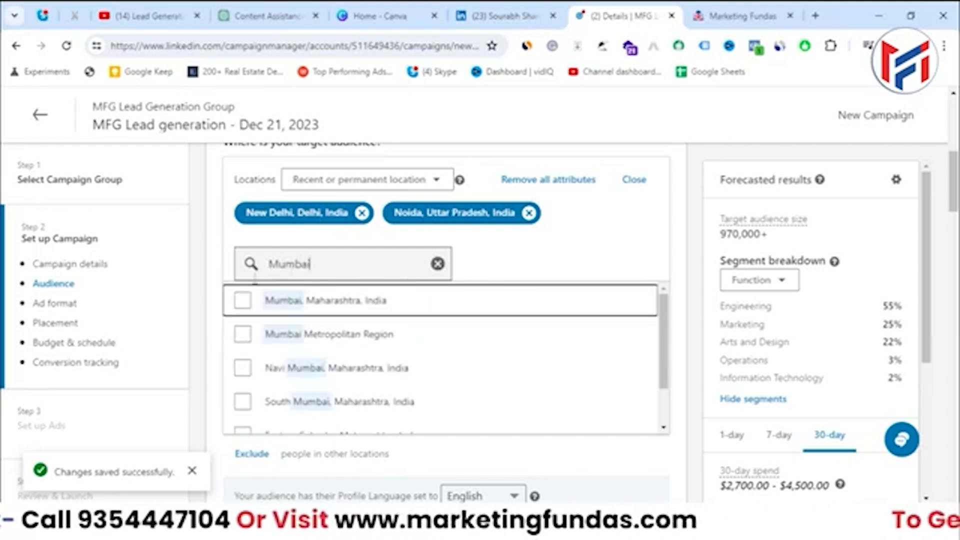
left_click(339, 290)
Add Gurugram, Haryana, India to the target locations and clear the location search
triple_click(347, 298)
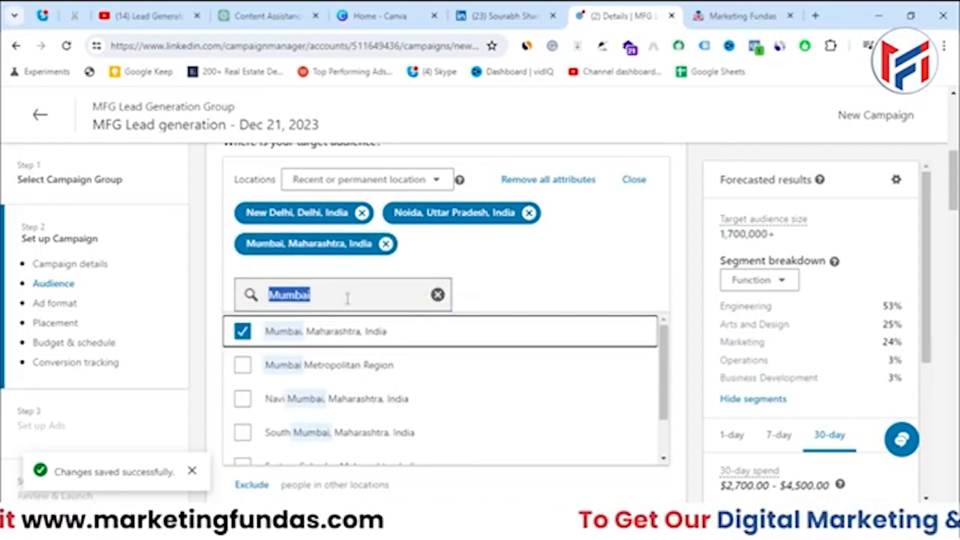
type("gurug")
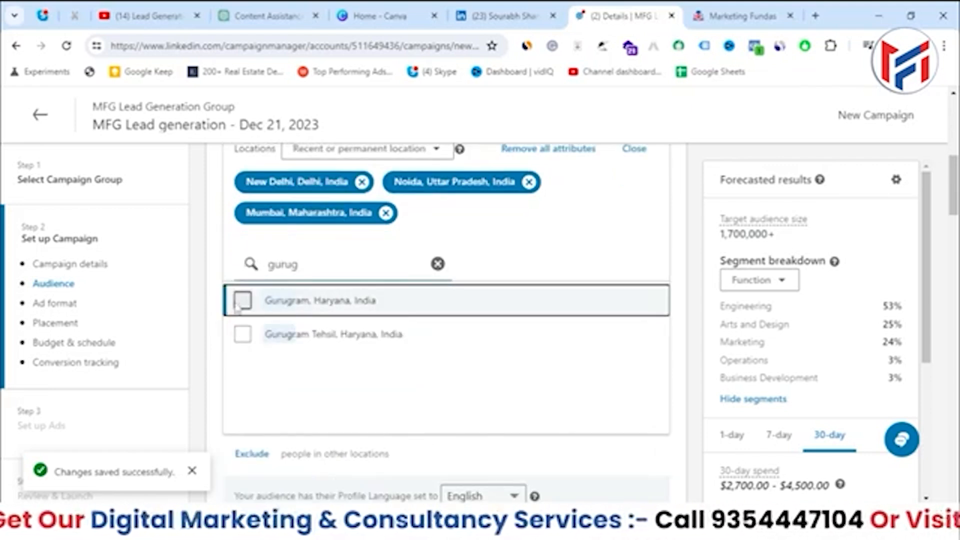
left_click(242, 302)
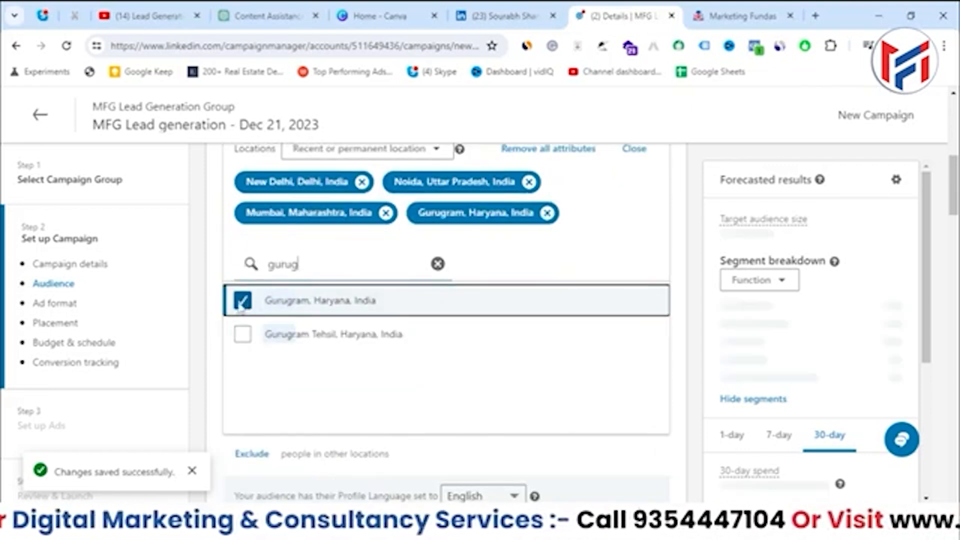
left_click(438, 264)
Search the locations for "berlin" and add Berlin, Germany to the target locations
left_click(367, 269)
type("m")
key("BackSpace")
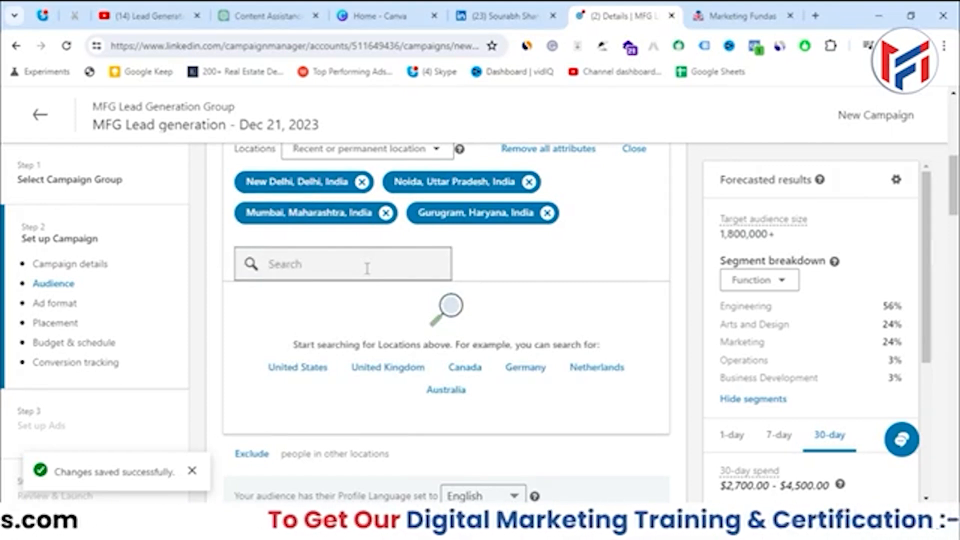
type("m")
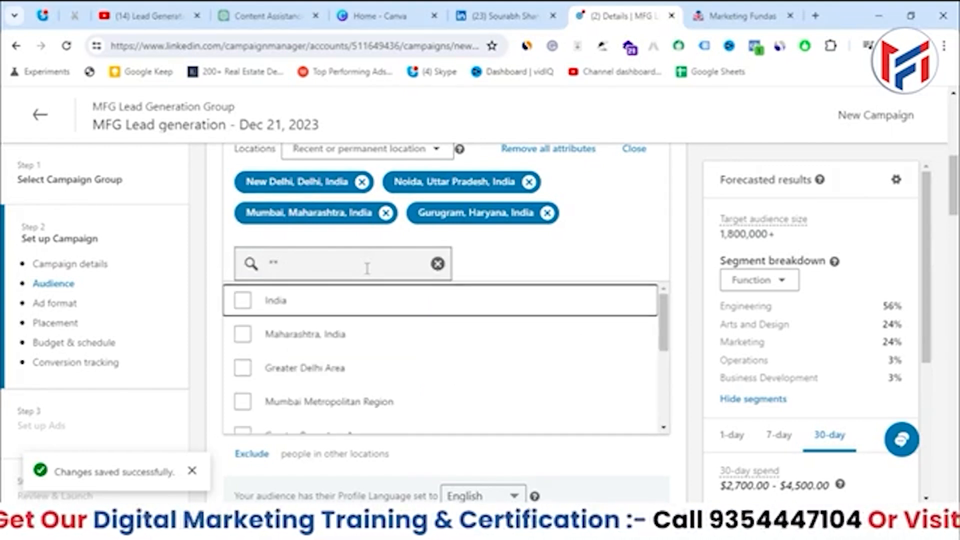
key("BackSpace")
type("berlin")
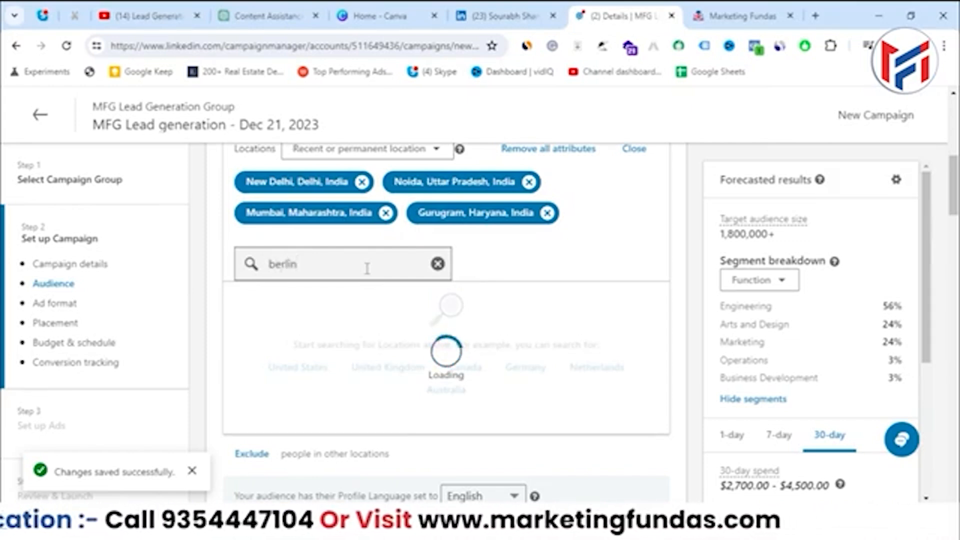
scroll(367, 268, "up", 3)
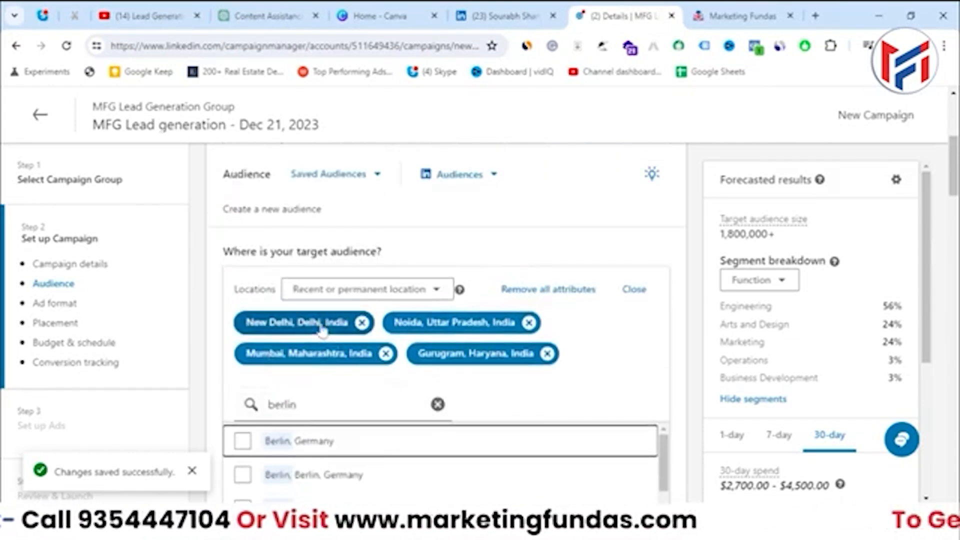
left_click(300, 440)
Add London, England, United Kingdom and New York, United States to the target locations
scroll(301, 413, "down", 3)
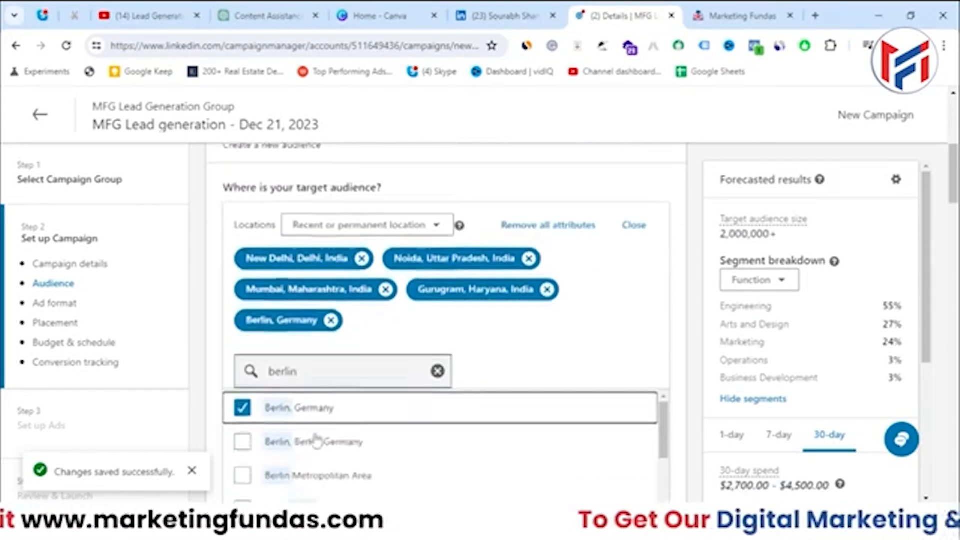
left_click_drag(306, 298, 249, 295)
type("london")
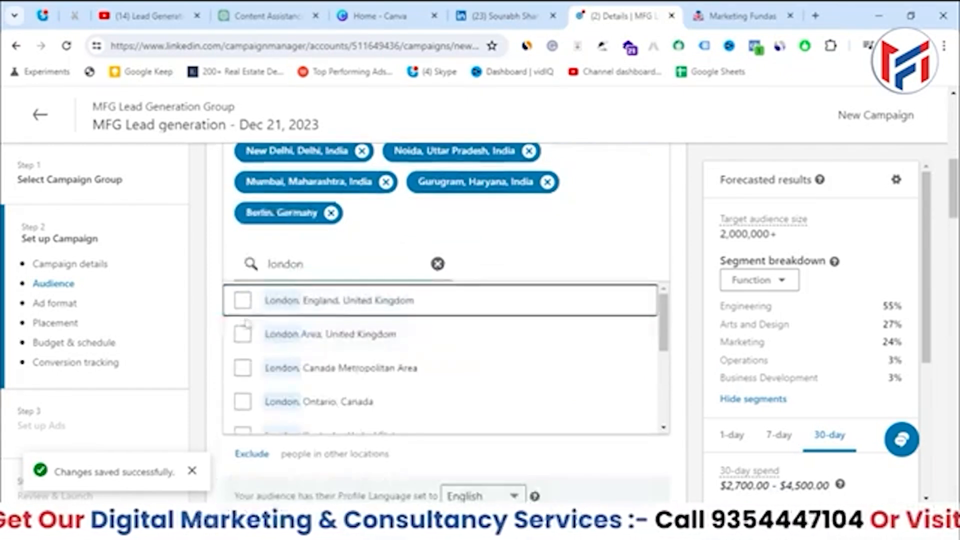
left_click(243, 301)
double_click(316, 262)
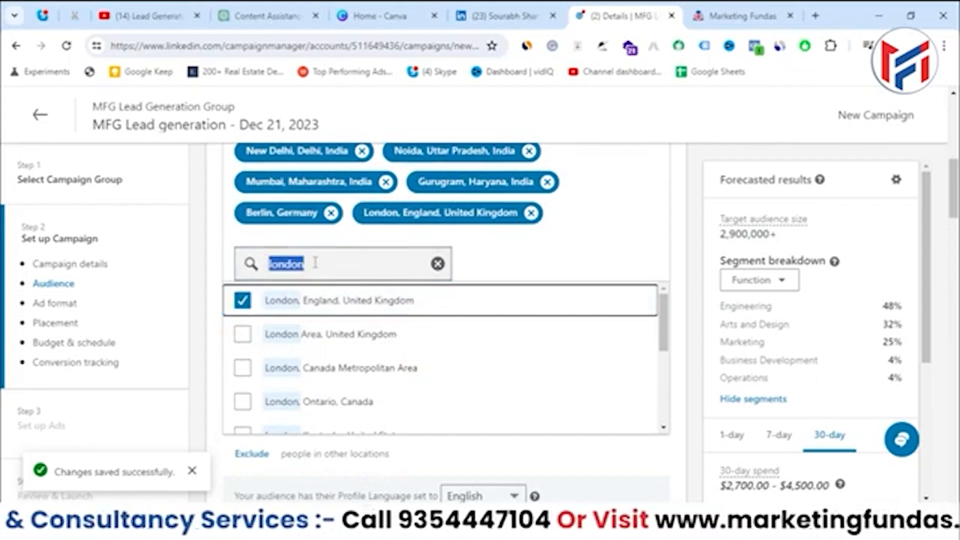
type("new")
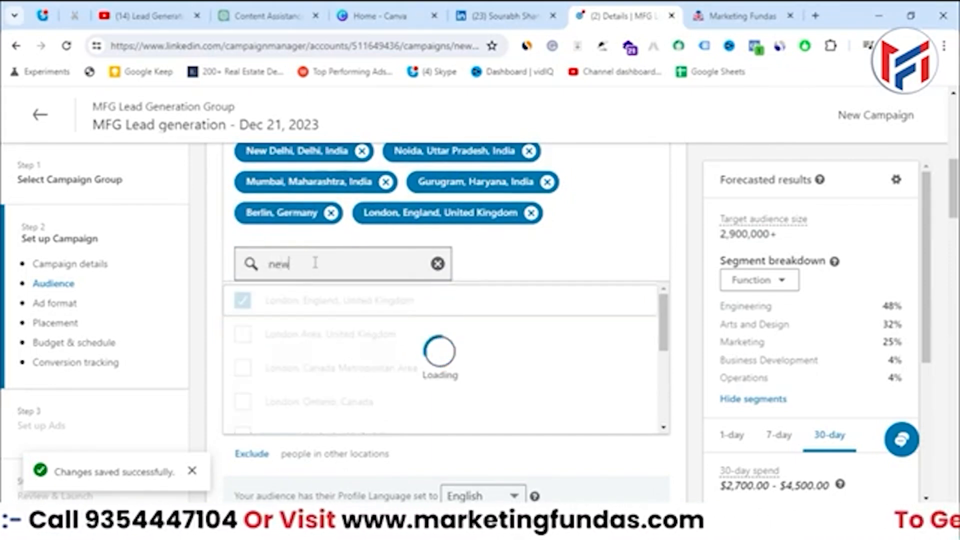
left_click(244, 369)
scroll(410, 367, "up", 2)
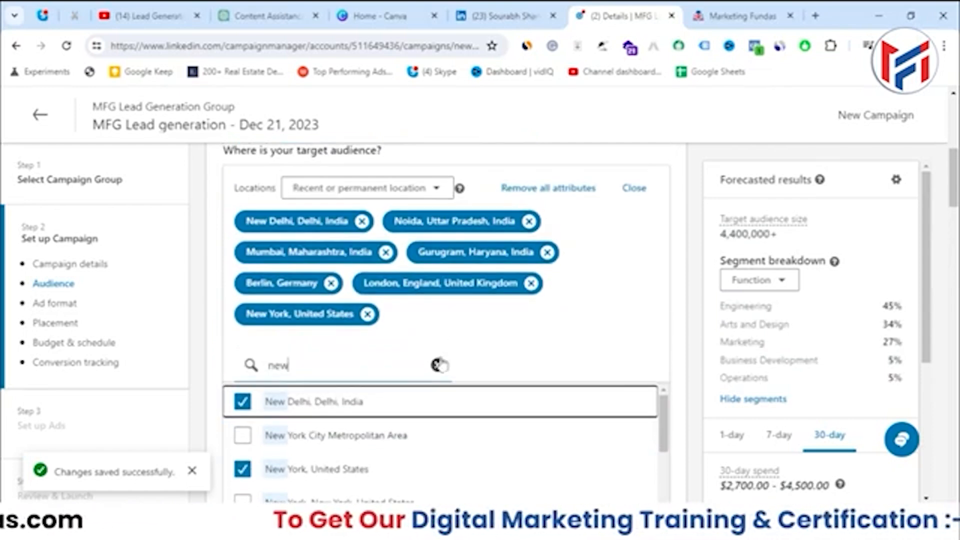
left_click(438, 364)
Add Canada as a whole country to the target locations and clear the location search
left_click(330, 375)
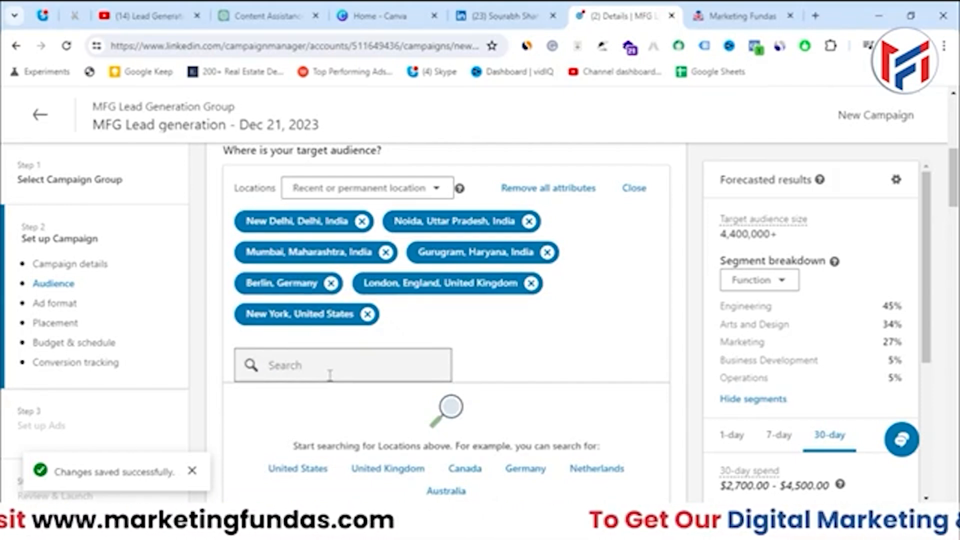
type("candana")
scroll(330, 377, "down", 2)
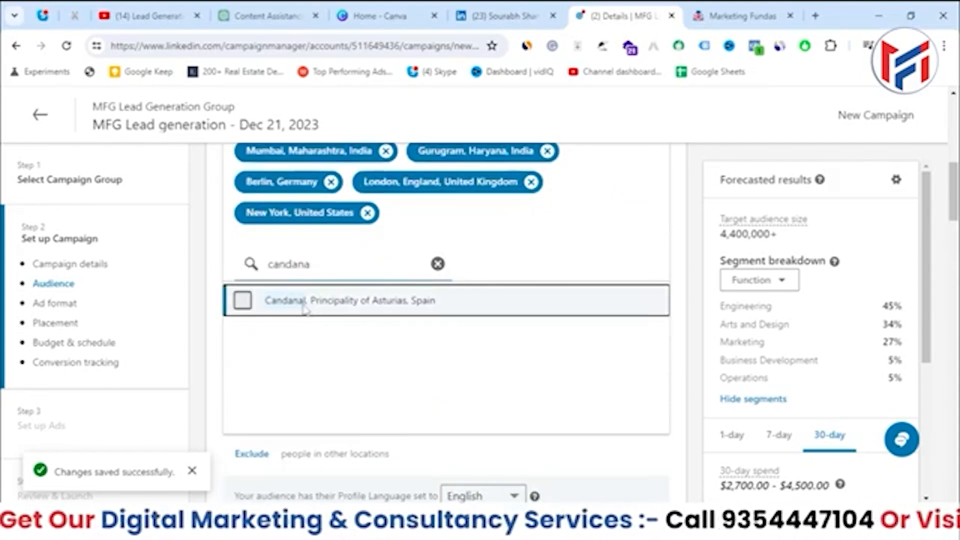
key("BackSpace")
key("BackSpace")
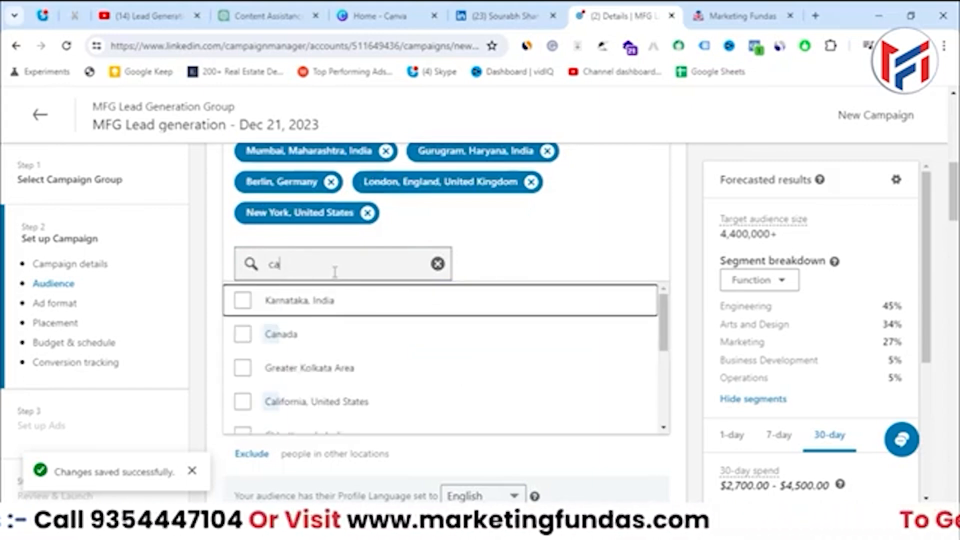
left_click(274, 334)
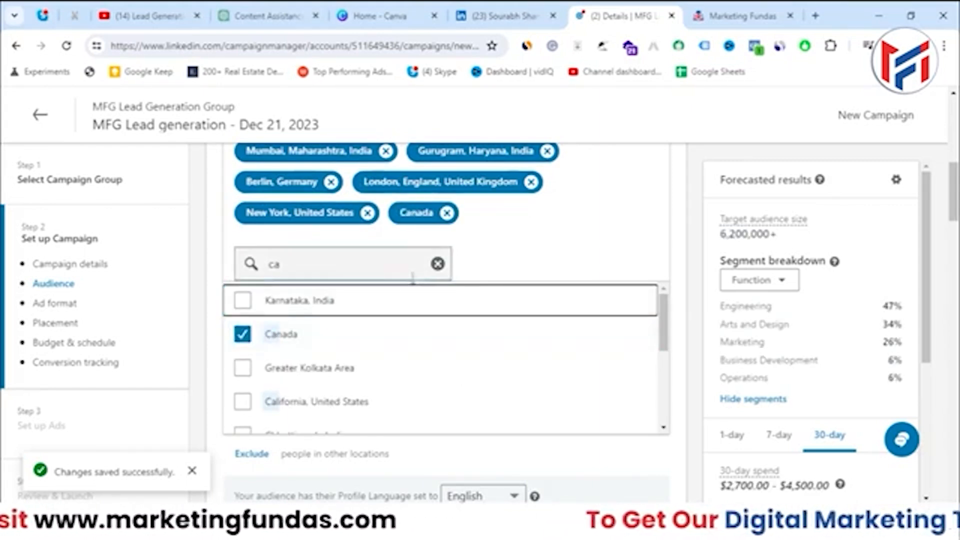
left_click(437, 263)
scroll(370, 225, "up", 2)
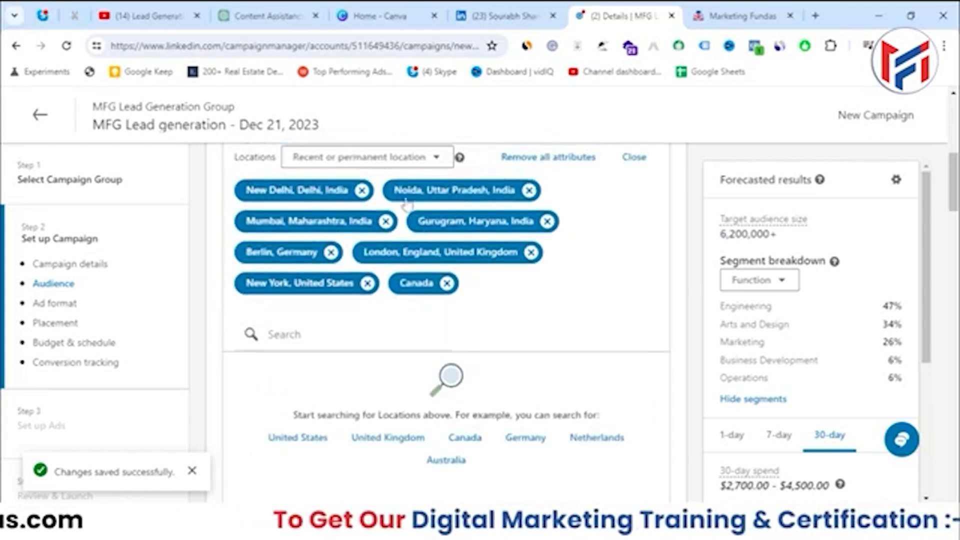
scroll(410, 270, "up", 2)
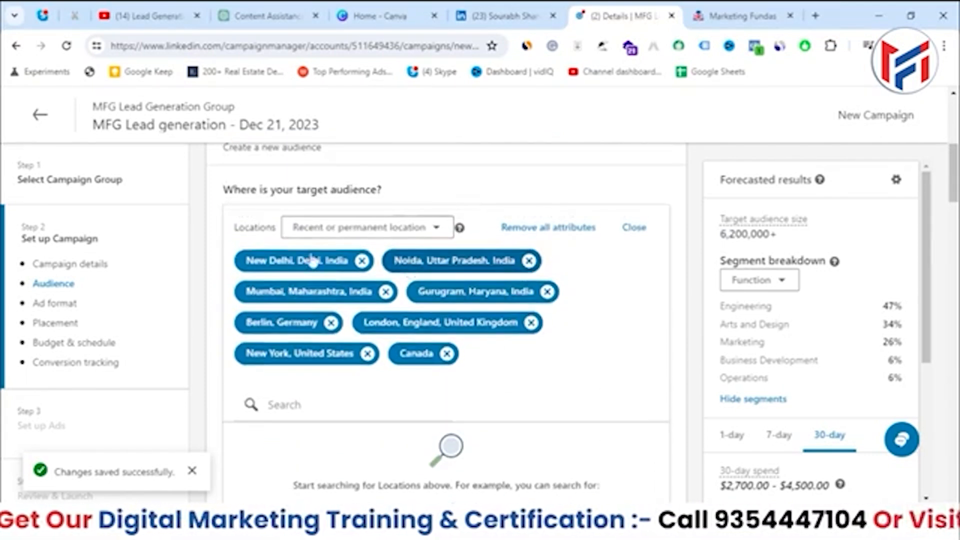
scroll(487, 334, "down", 4)
scroll(470, 296, "down", 1)
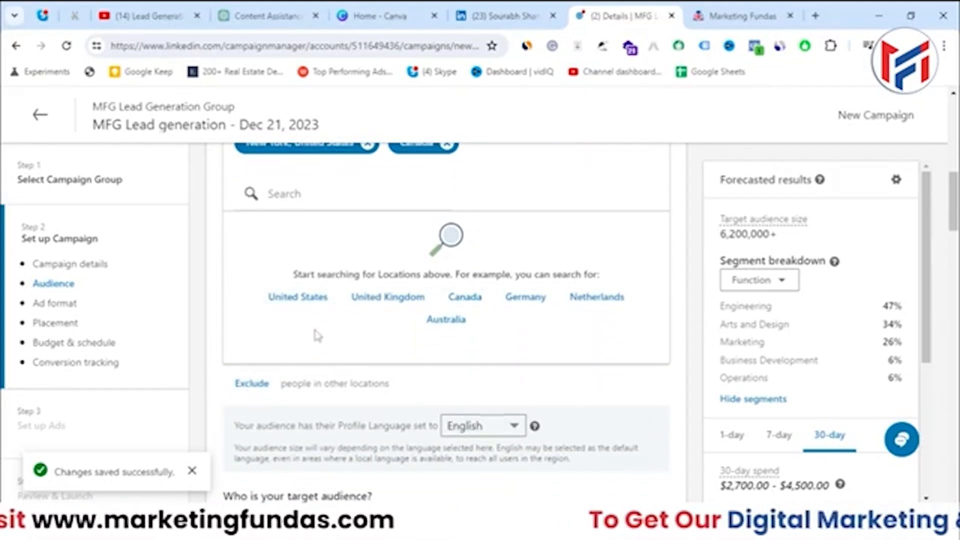
scroll(312, 323, "up", 2)
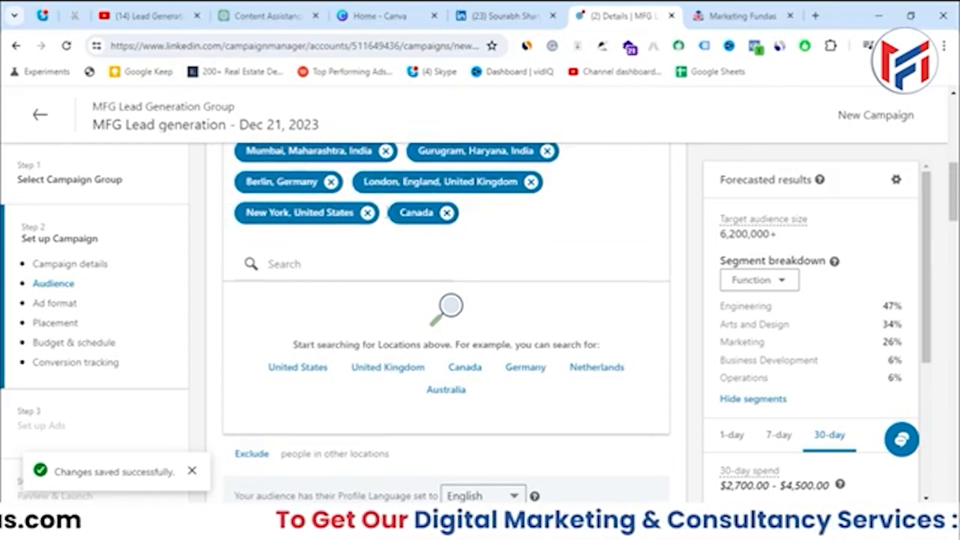
left_click(253, 454)
left_click(332, 248)
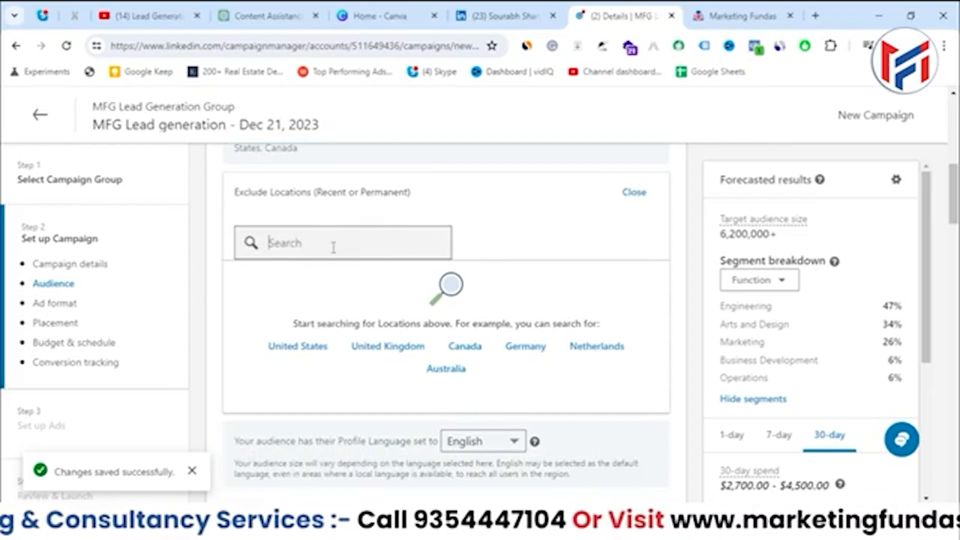
type("mo")
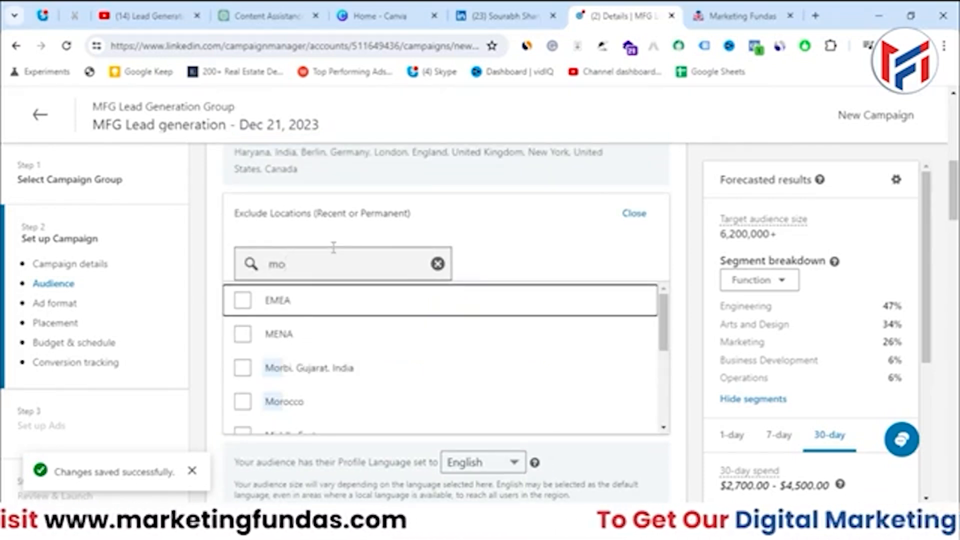
left_click(634, 213)
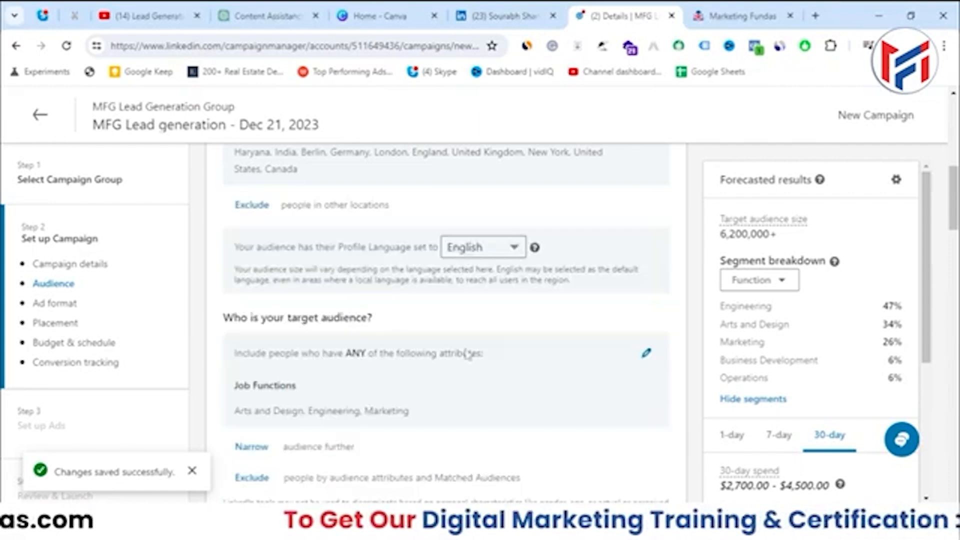
Exclude Montreal, Quebec, Canada from the audience locations by searching for "mont", and dismiss the saved-changes notification
scroll(312, 352, "down", 4)
scroll(295, 338, "up", 5)
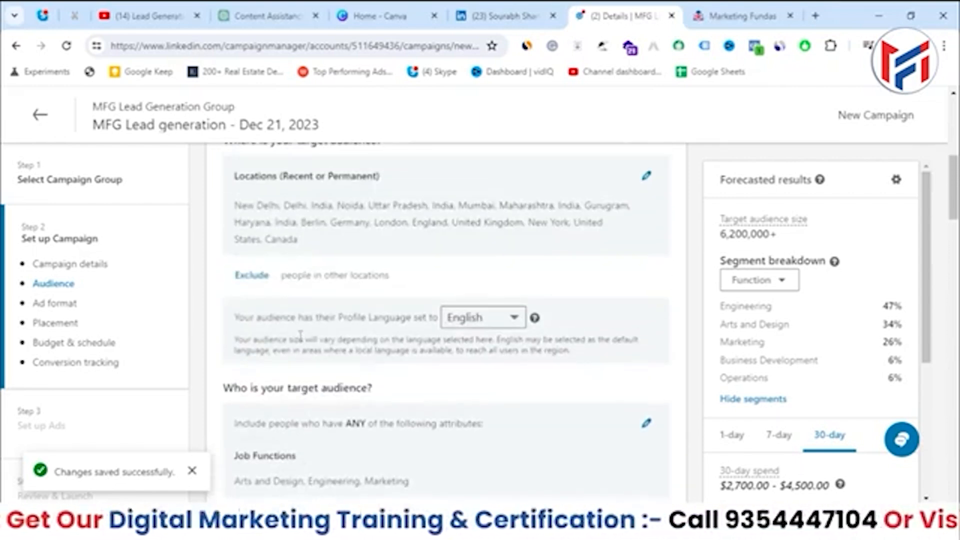
left_click(252, 275)
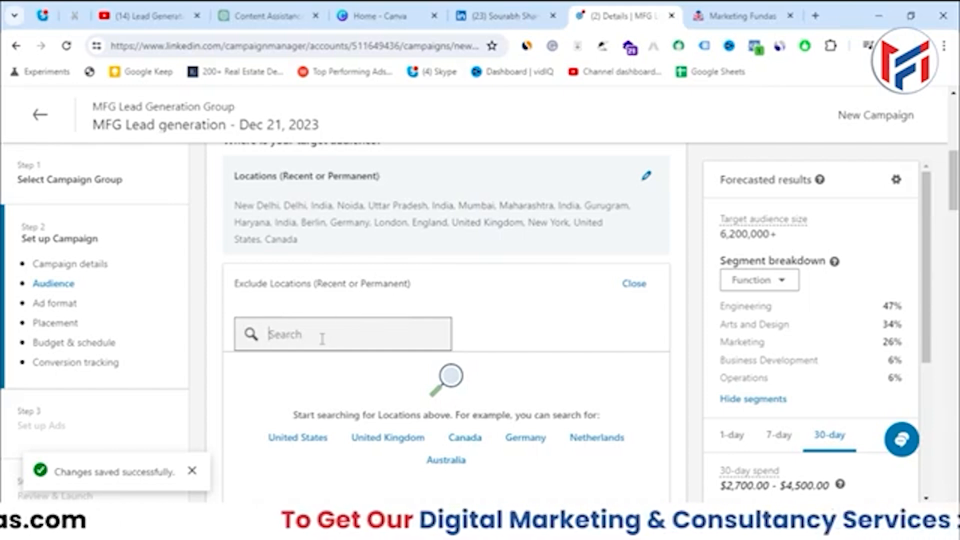
type("mont")
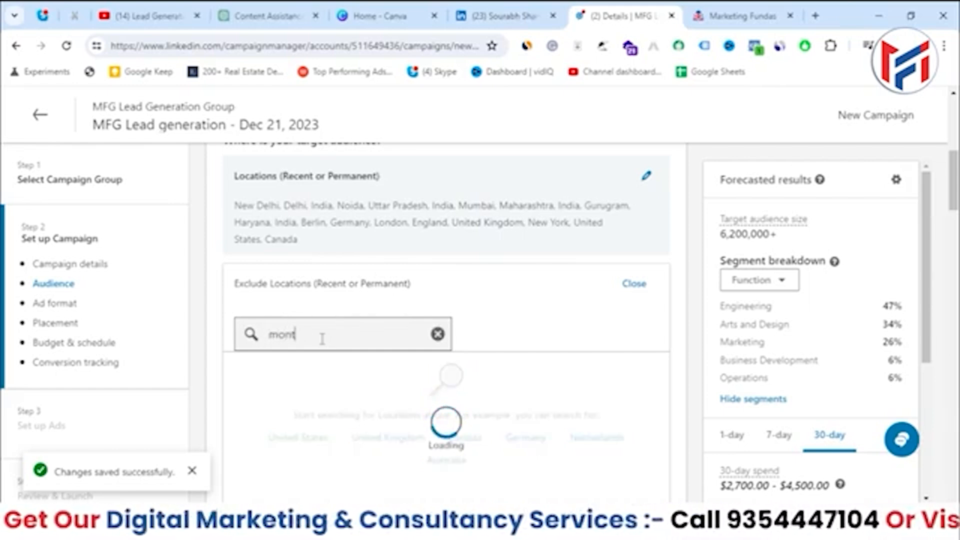
left_click(243, 300)
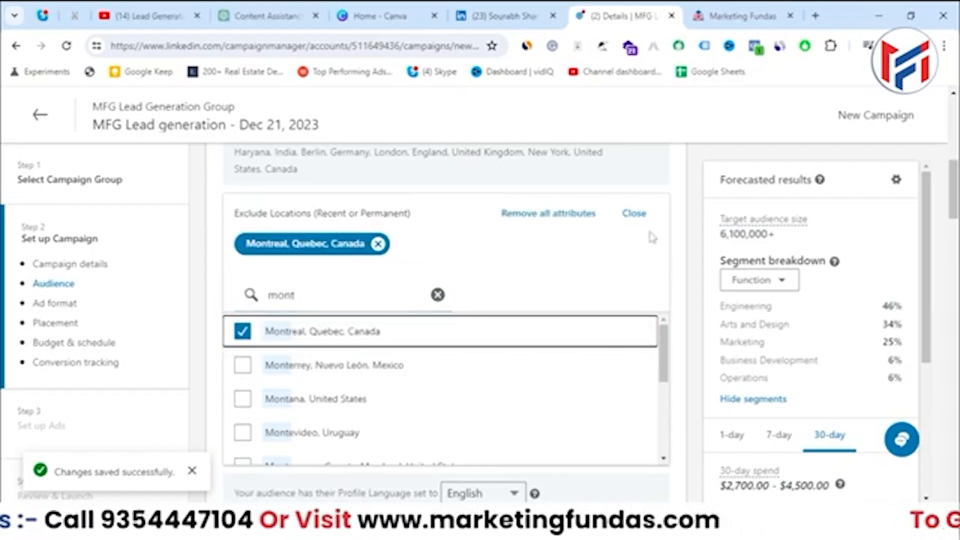
left_click(635, 213)
scroll(350, 254, "up", 3)
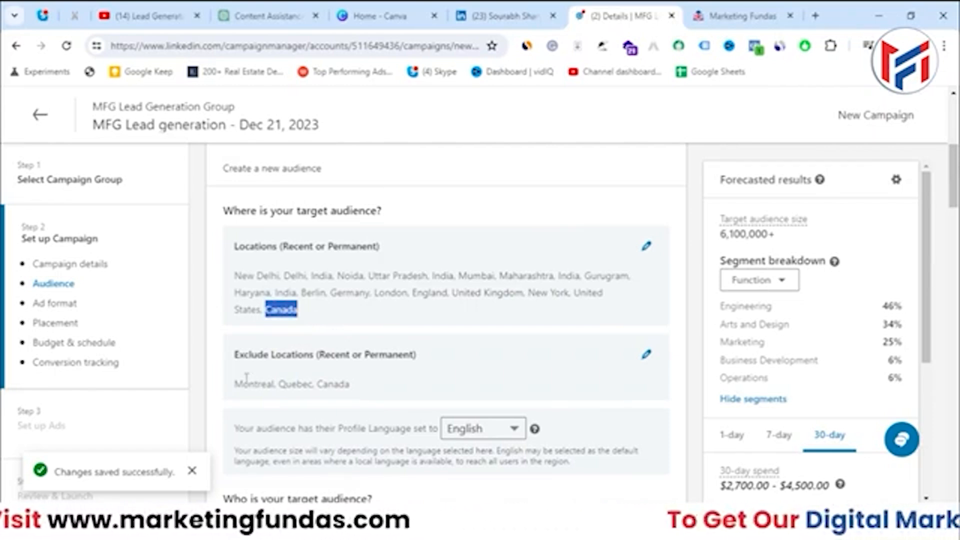
left_click(192, 471)
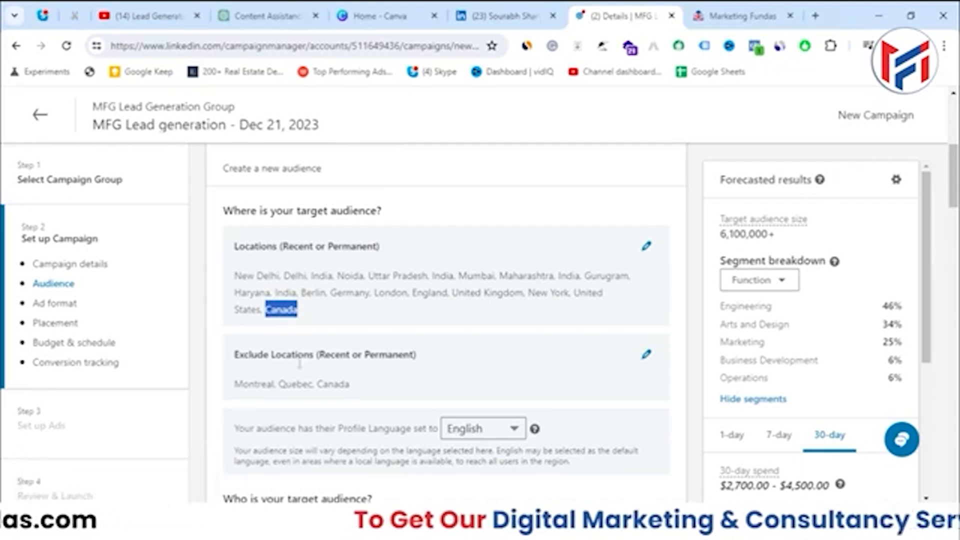
View the available profile languages for the audience and keep English
scroll(257, 392, "down", 3)
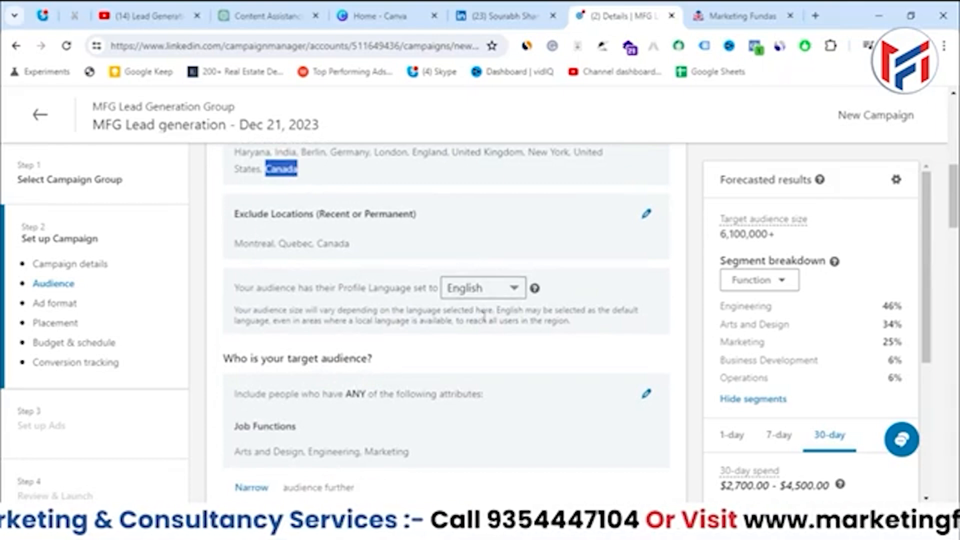
left_click(497, 298)
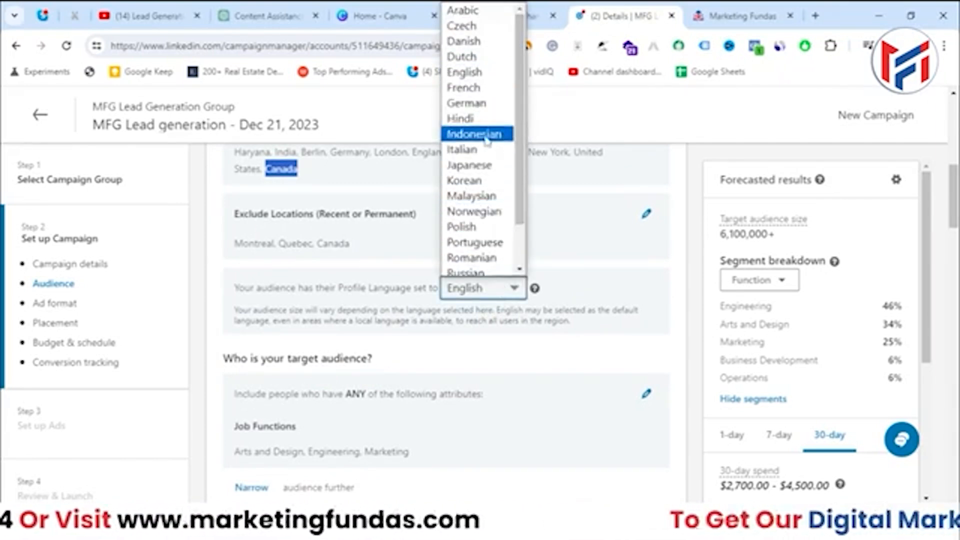
left_click(632, 267)
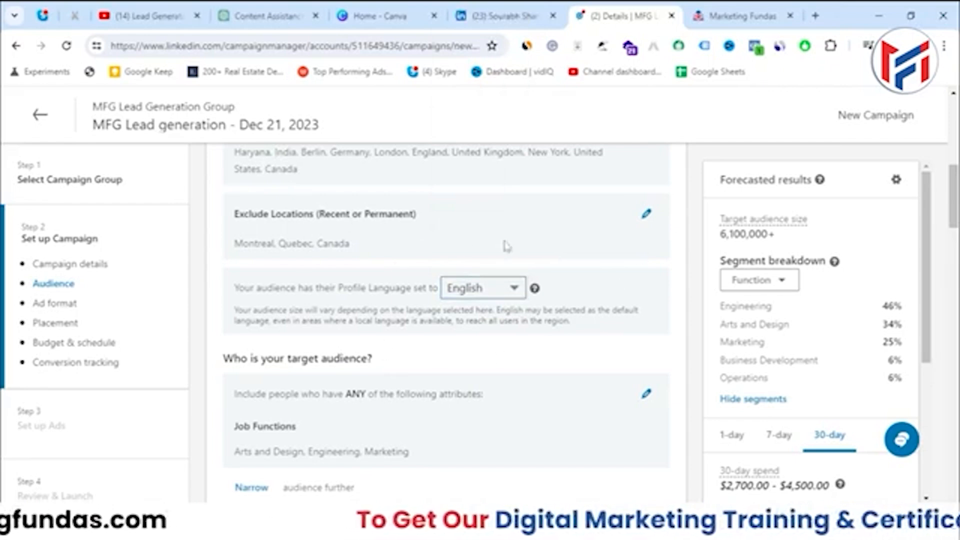
Review the target audience section and the job functions it currently includes
scroll(434, 304, "down", 3)
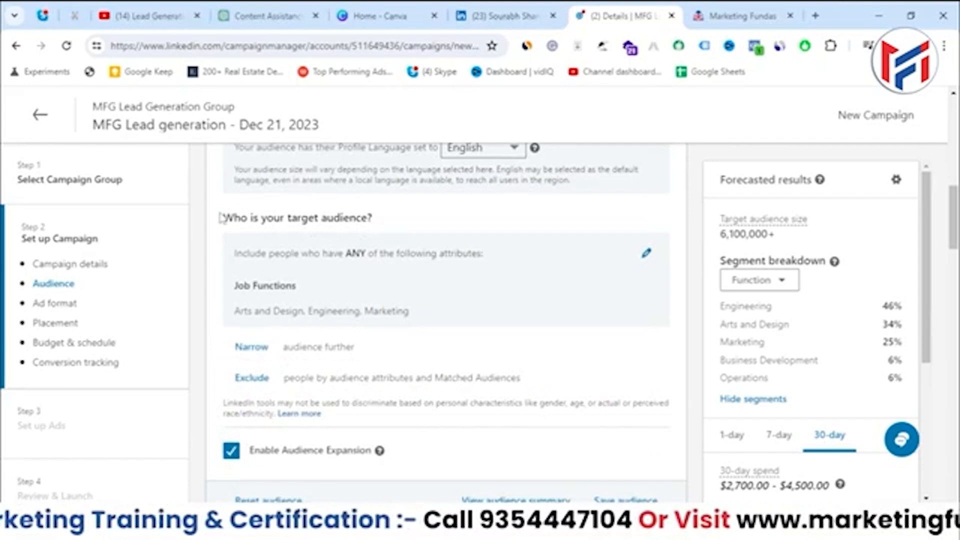
left_click_drag(220, 218, 382, 214)
left_click(470, 217)
scroll(452, 278, "up", 3)
scroll(300, 290, "down", 3)
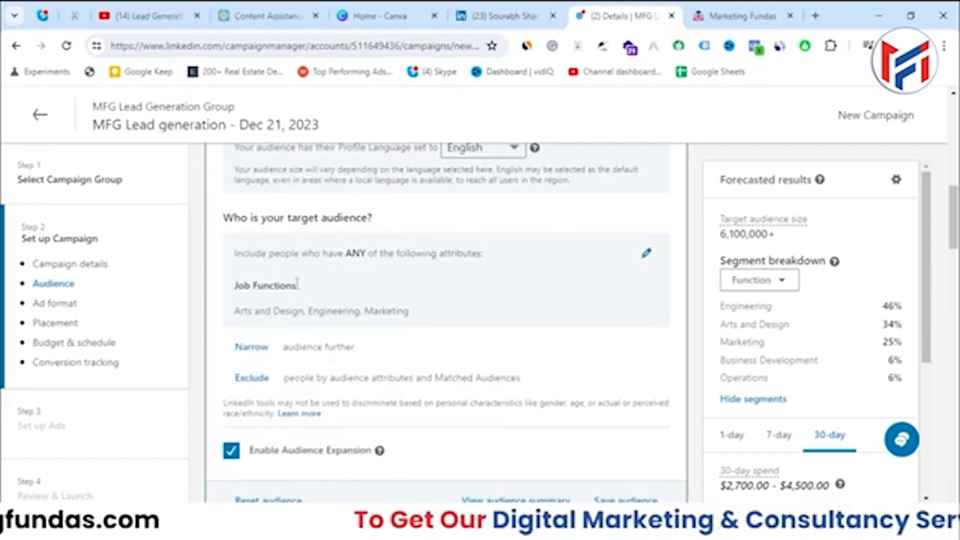
left_click_drag(296, 291, 216, 289)
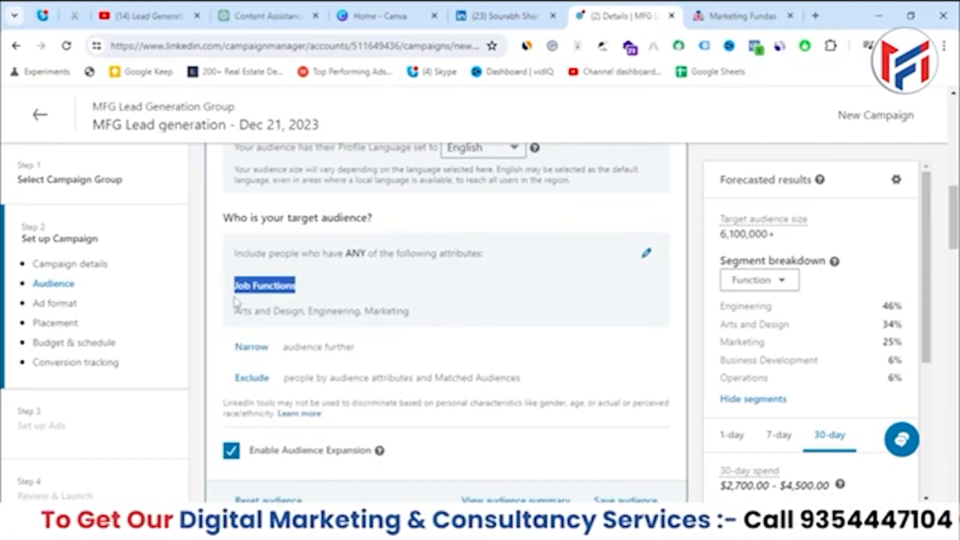
left_click_drag(235, 311, 213, 320)
left_click(414, 321)
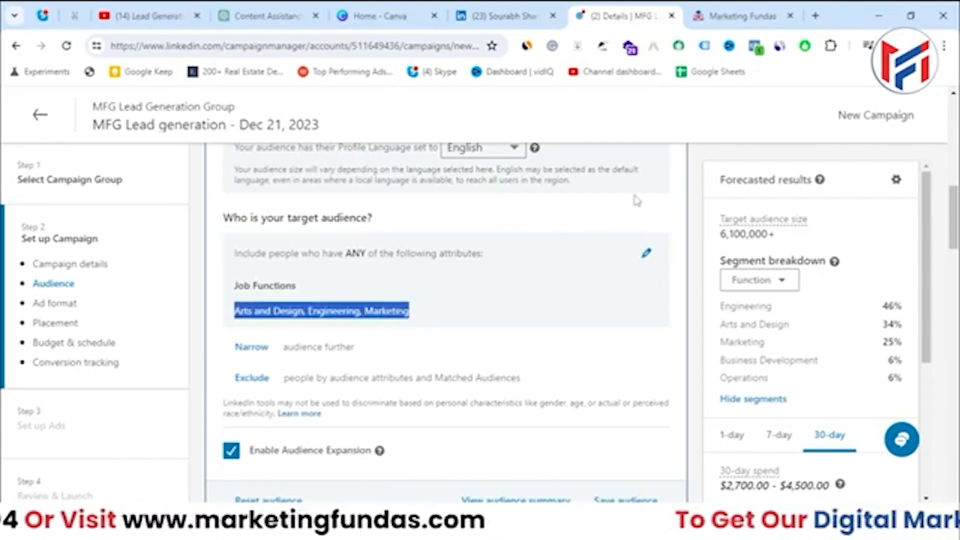
Edit the included target audience attributes and remove all of the existing job functions
left_click(646, 252)
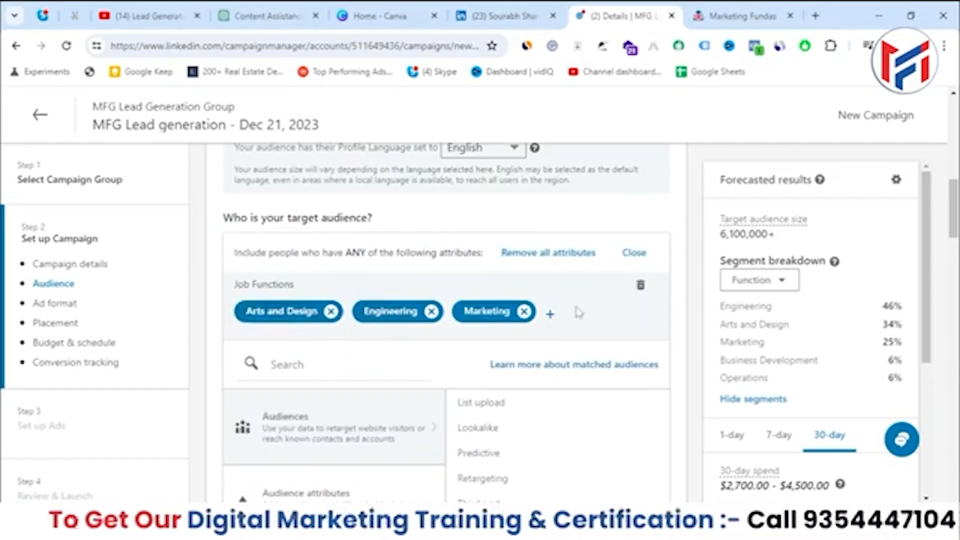
left_click(534, 263)
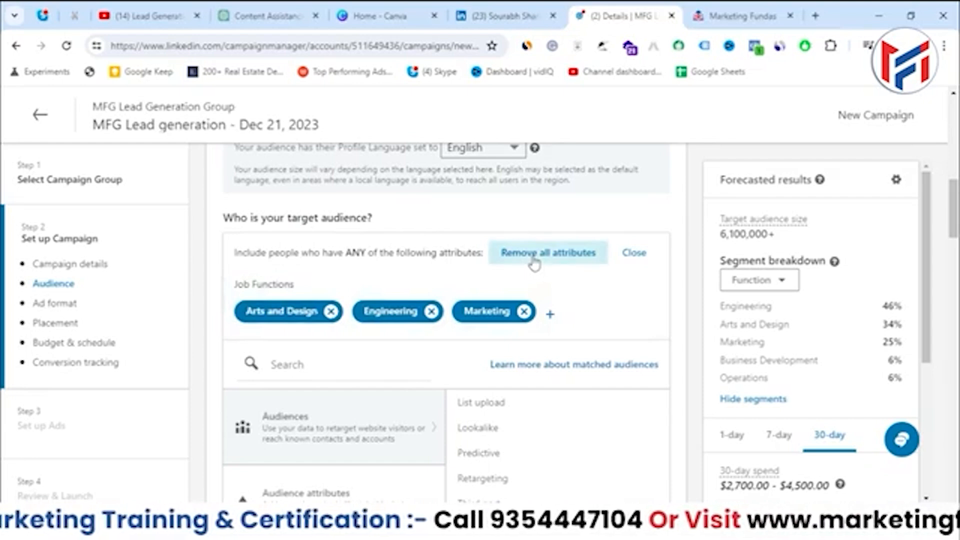
left_click(604, 215)
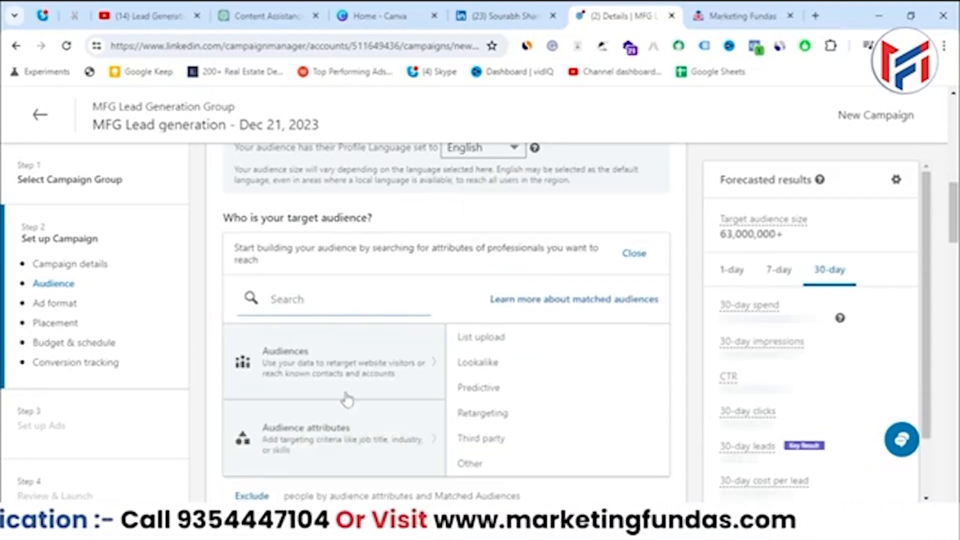
scroll(345, 395, "down", 1)
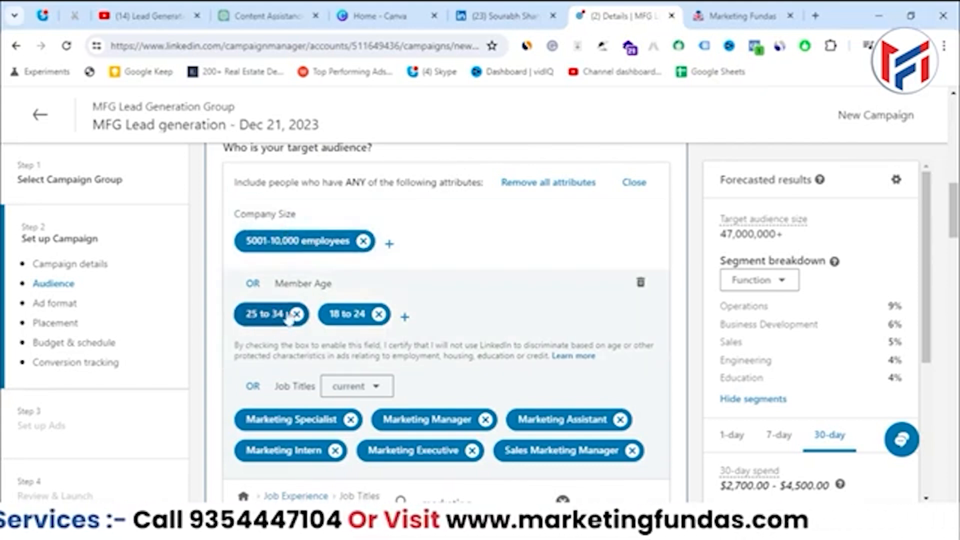
Look at the options for narrowing the audience further and for excluding people by audience attributes
scroll(384, 289, "down", 2)
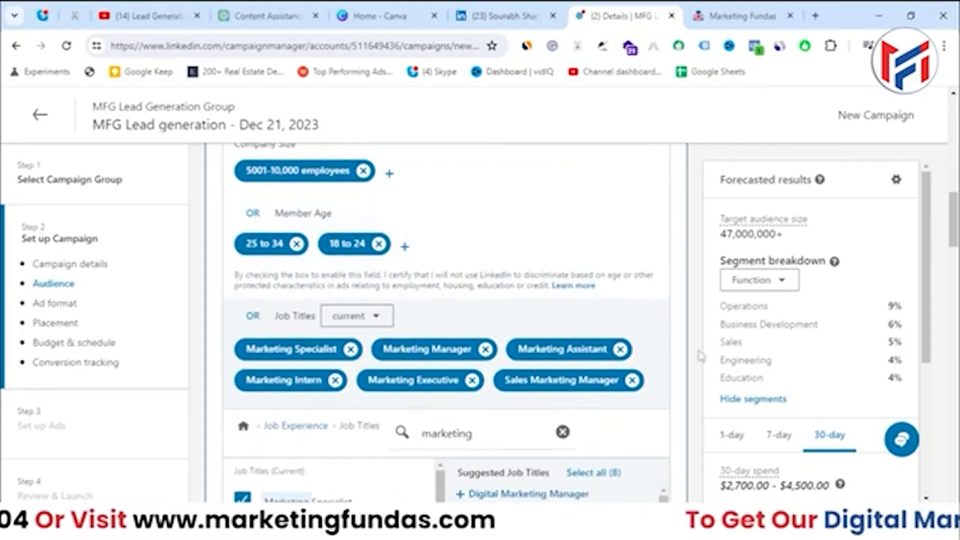
scroll(694, 351, "down", 4)
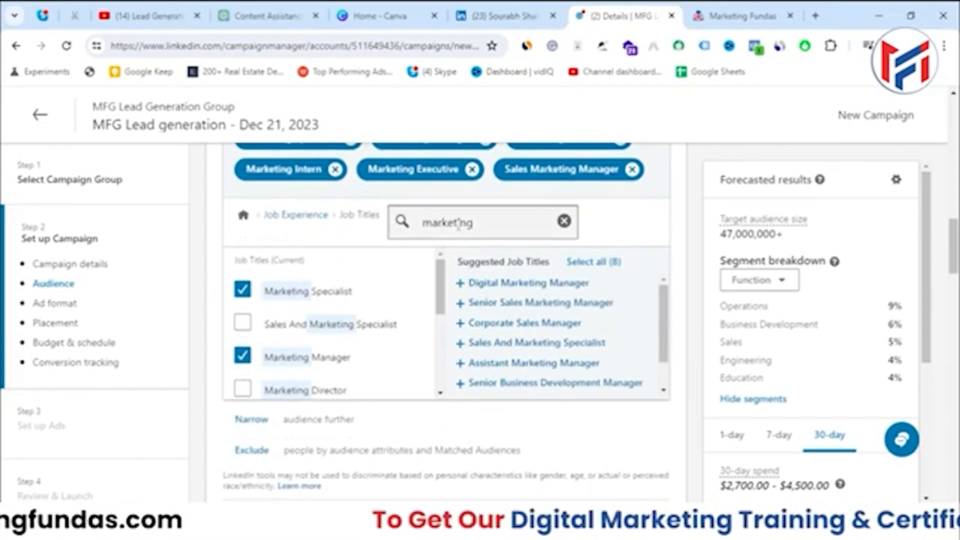
scroll(360, 343, "down", 3)
scroll(320, 419, "down", 1)
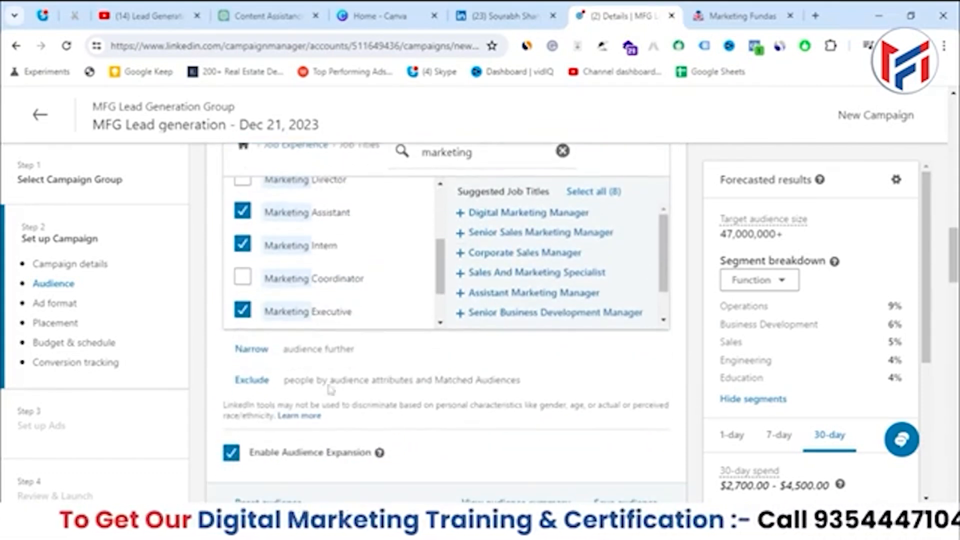
left_click(239, 347)
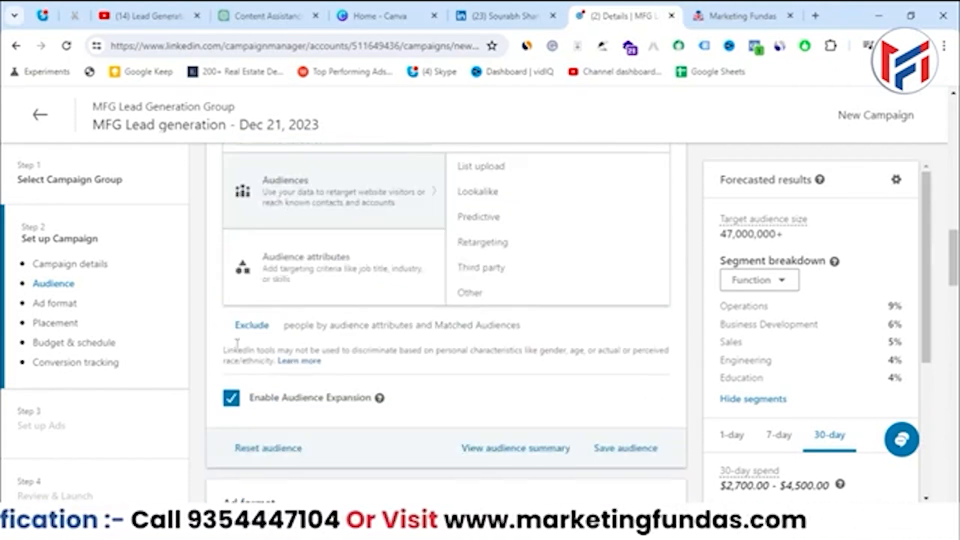
left_click(252, 326)
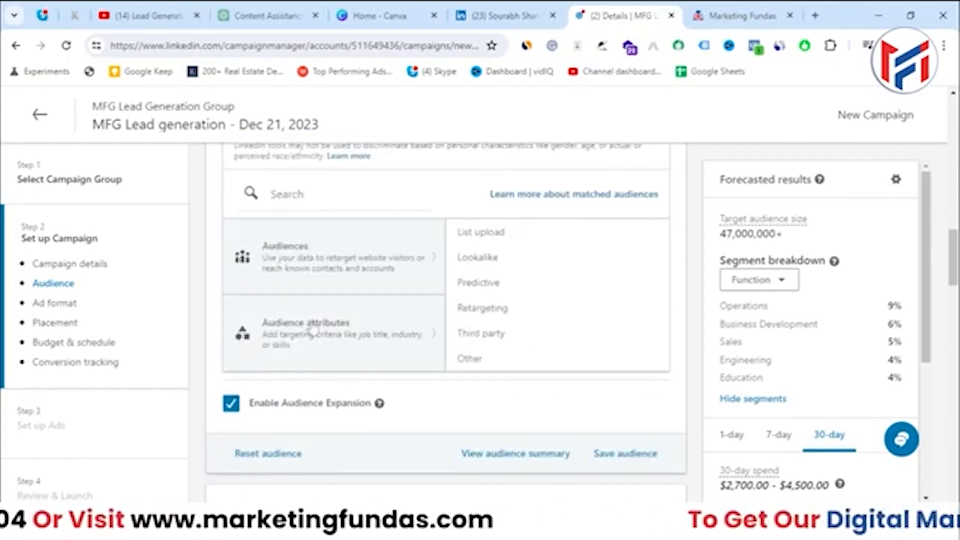
Review the audience definition, from the excluded locations and profile language through the included attributes to Audience Expansion
scroll(301, 363, "up", 10)
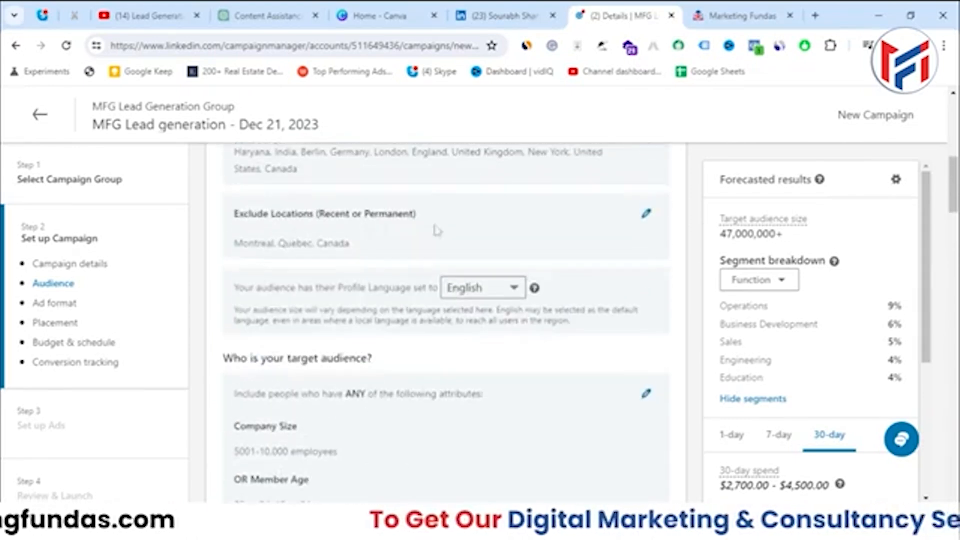
scroll(316, 202, "down", 9)
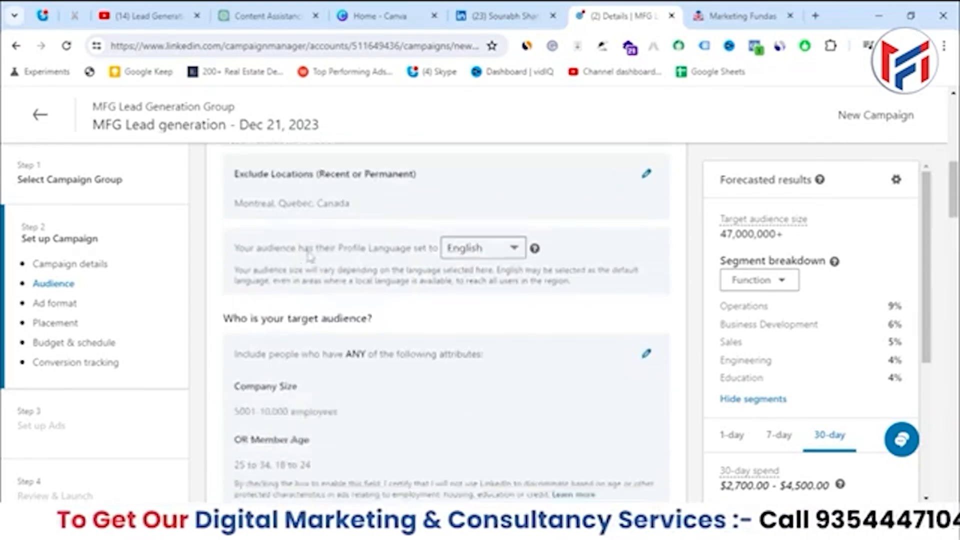
left_click(300, 327)
scroll(360, 429, "down", 2)
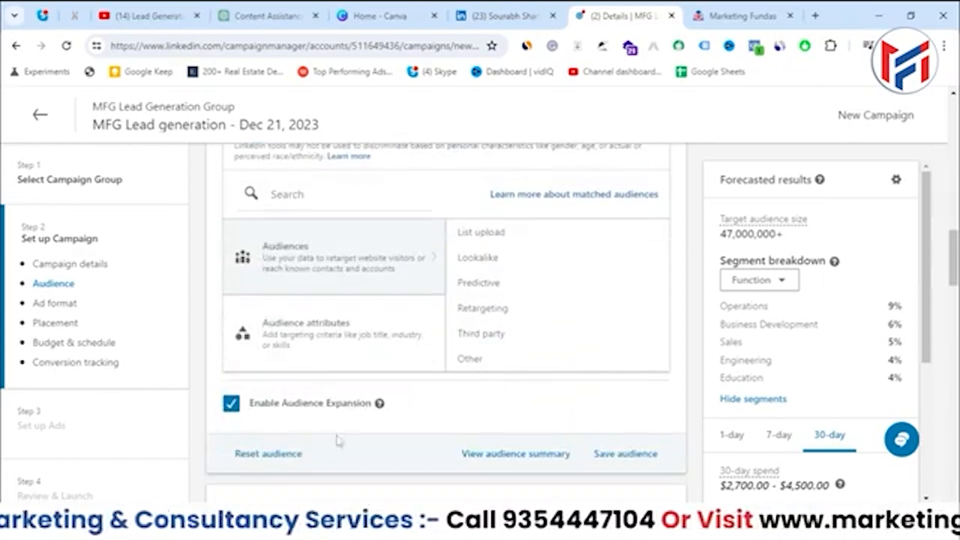
scroll(300, 300, "down", 2)
scroll(353, 238, "up", 6)
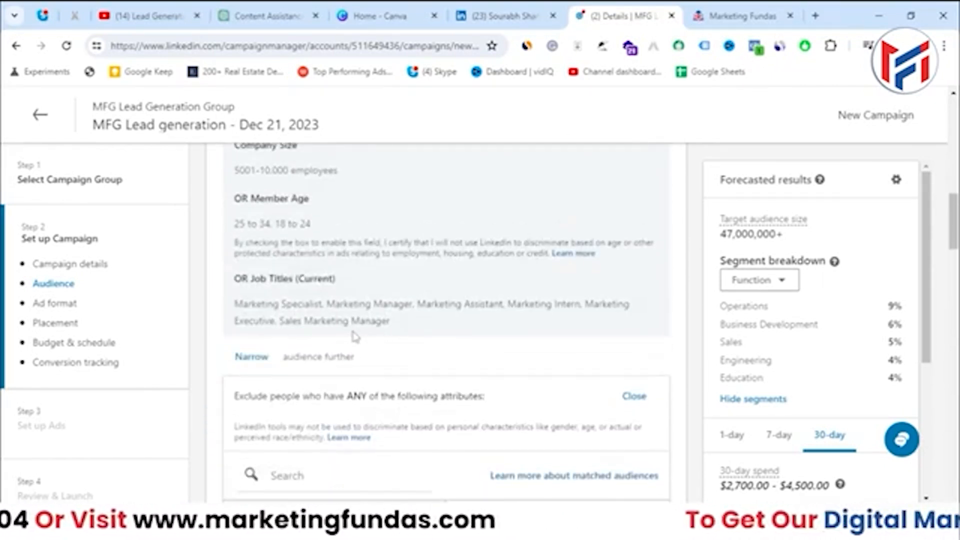
scroll(355, 337, "down", 7)
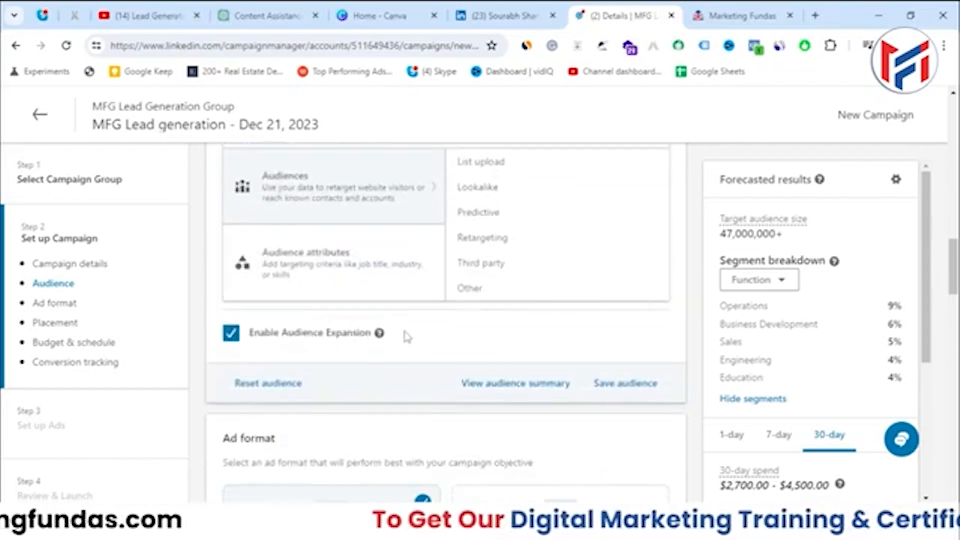
View the list of recently used saved audiences and close it without choosing one
scroll(406, 336, "up", 12)
scroll(401, 334, "up", 4)
scroll(399, 332, "down", 2)
left_click(356, 230)
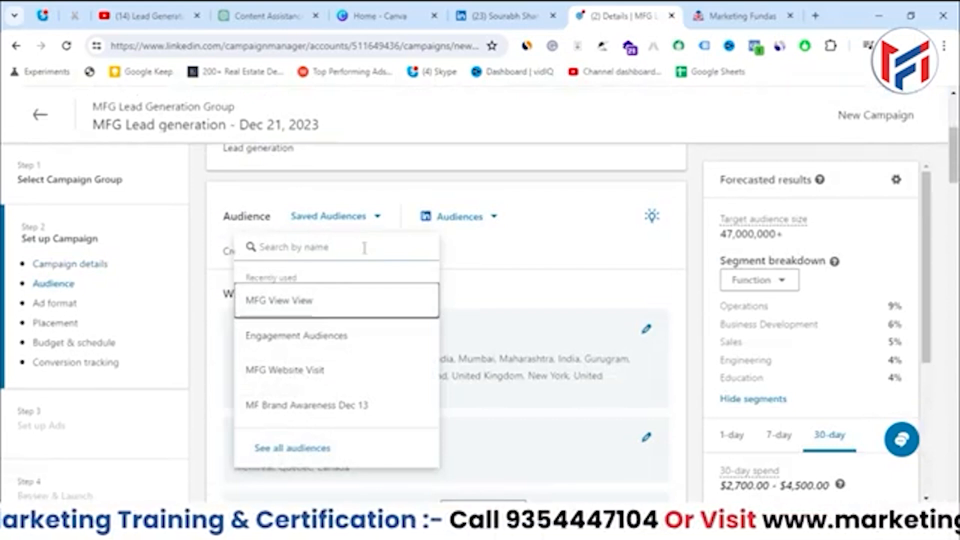
scroll(670, 343, "down", 1)
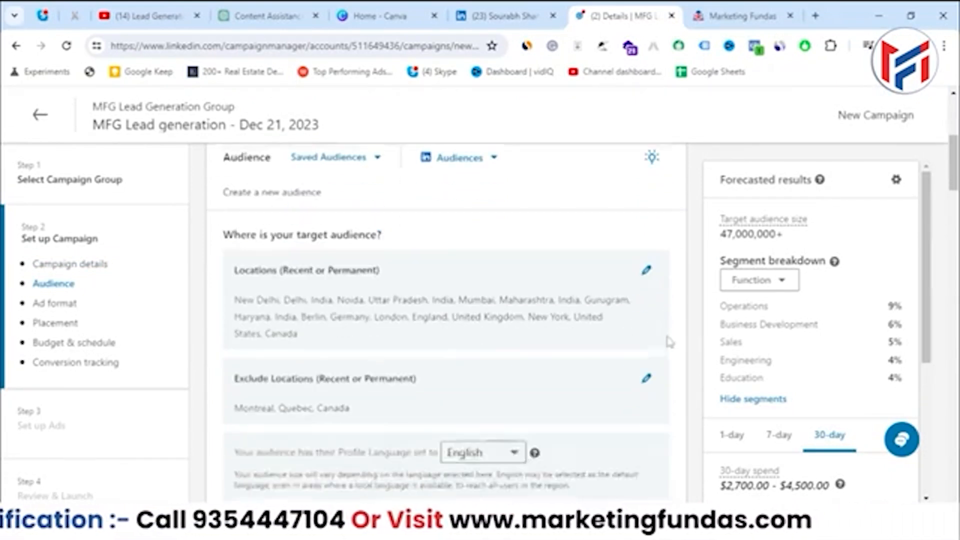
Save the target audience under the name "MFG Lead Gen Data" without a description
scroll(669, 342, "down", 4)
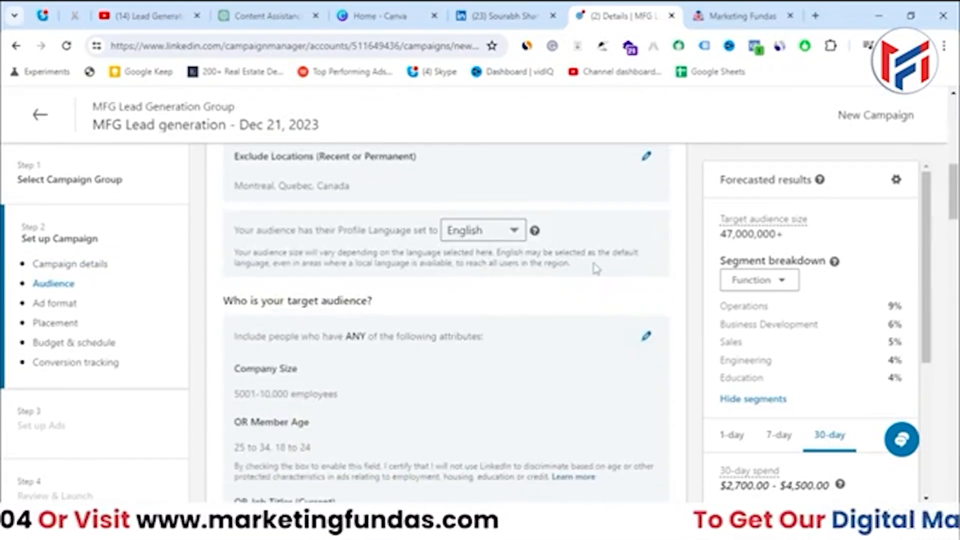
scroll(595, 268, "down", 5)
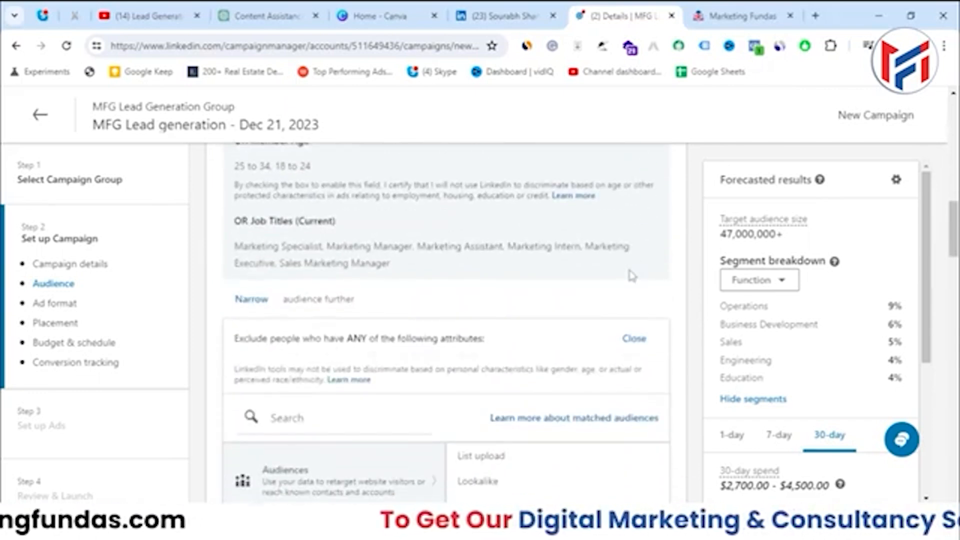
scroll(632, 275, "down", 4)
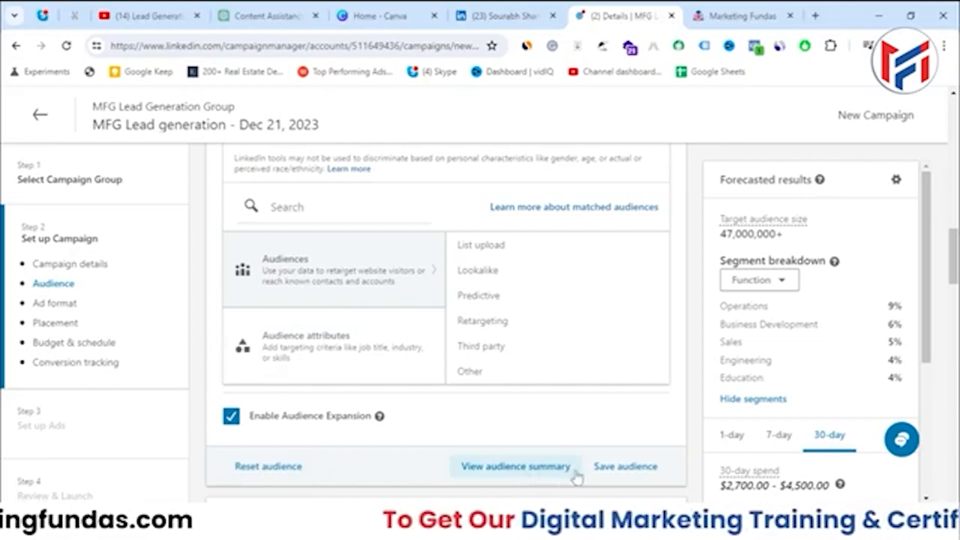
left_click(623, 468)
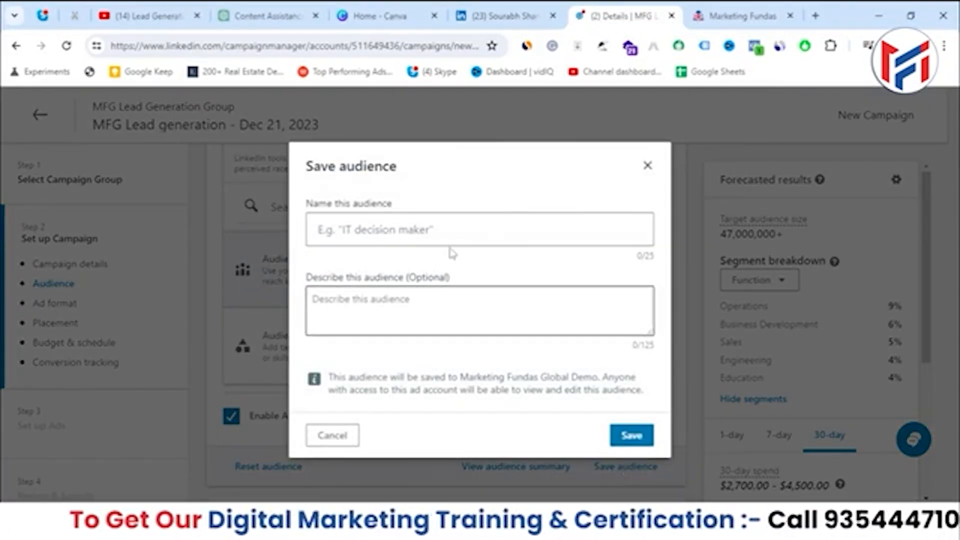
left_click(444, 232)
type("MFG Lead Gen Data")
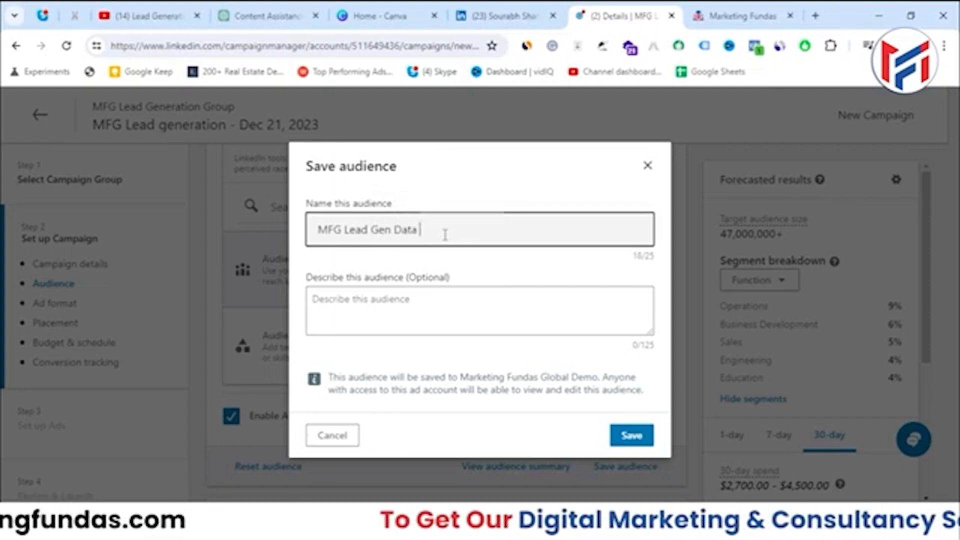
left_click(460, 305)
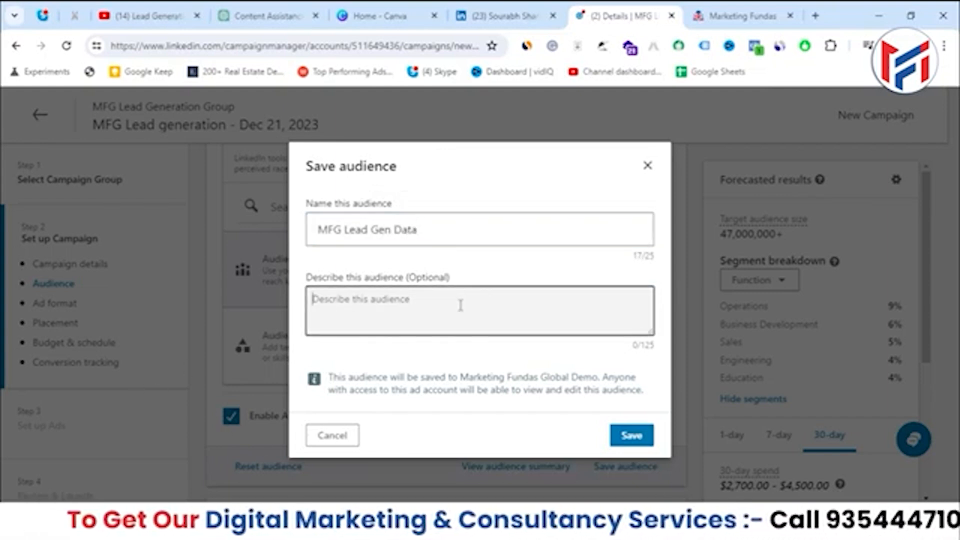
left_click(630, 436)
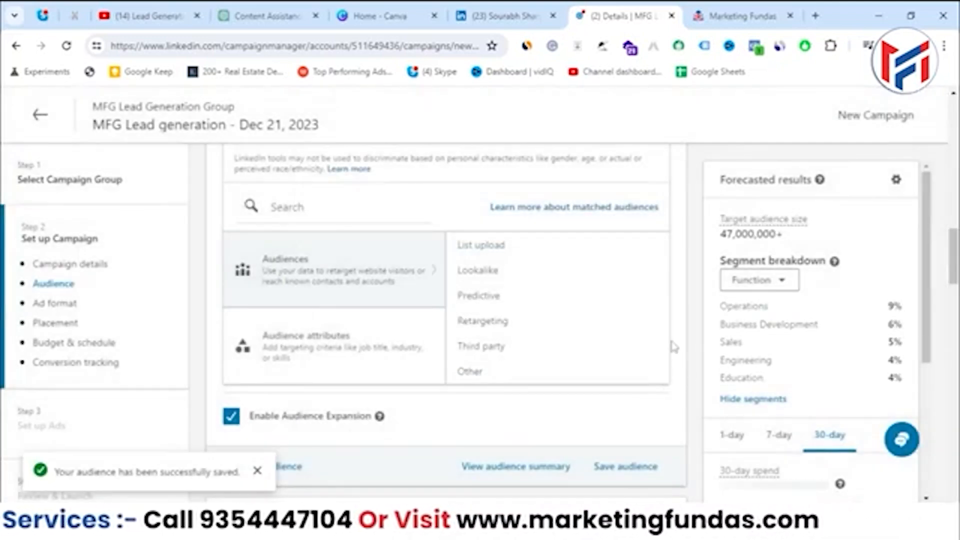
Review the available ad formats, from Single image to Document, and the placement options for the campaign
scroll(670, 343, "down", 4)
scroll(674, 344, "up", 4)
scroll(328, 347, "down", 5)
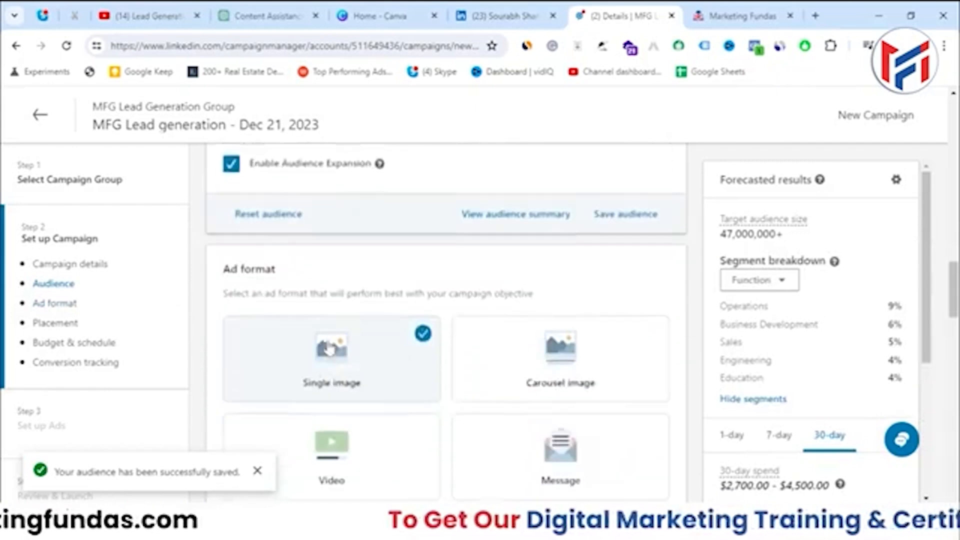
scroll(328, 347, "down", 1)
scroll(291, 253, "down", 3)
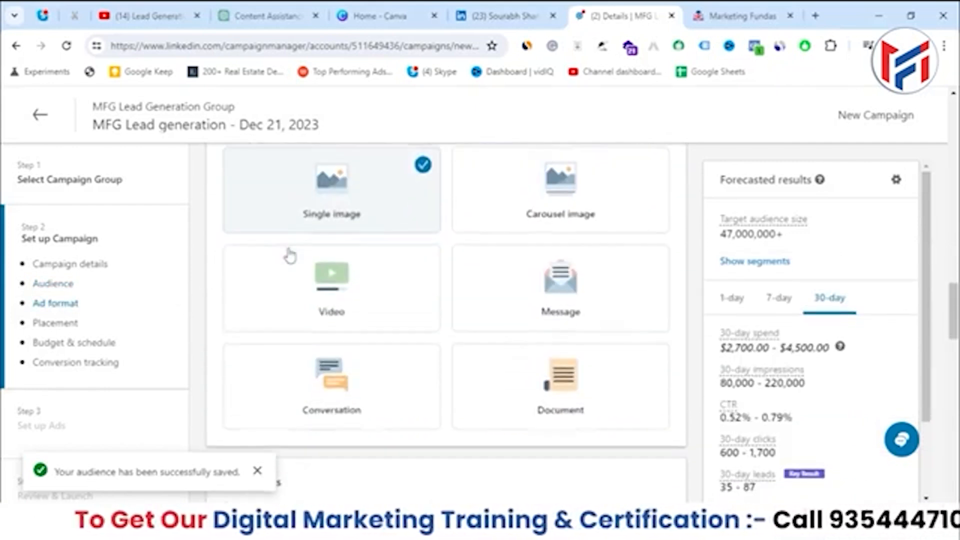
scroll(247, 296, "up", 2)
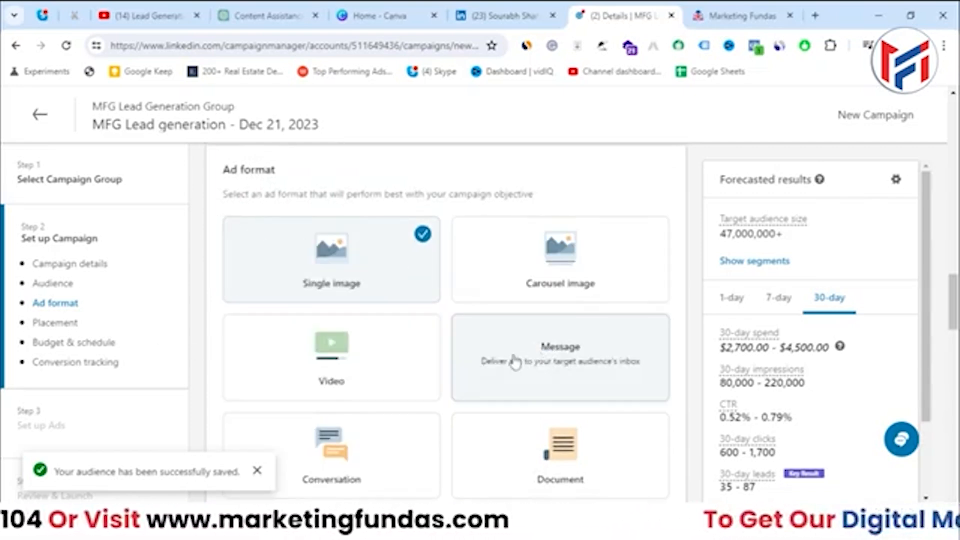
scroll(400, 344, "down", 3)
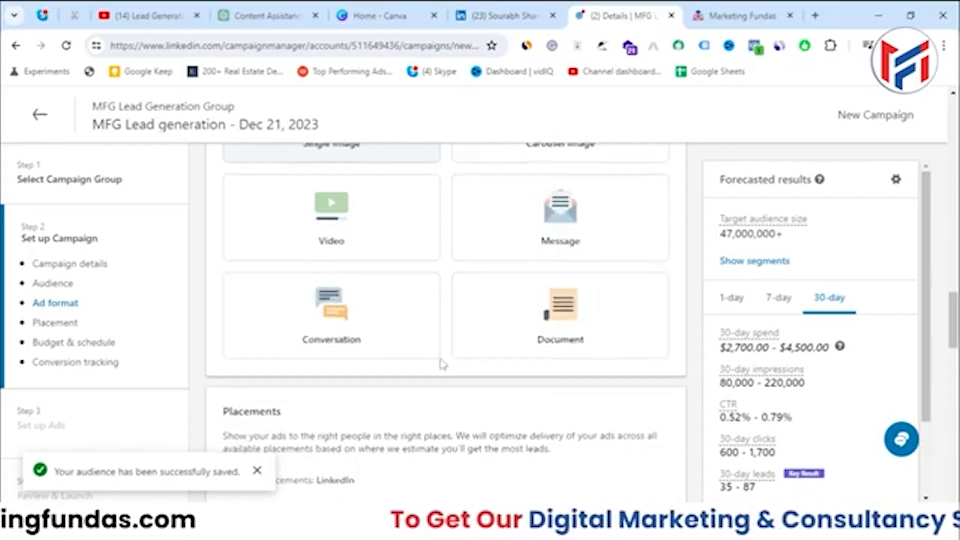
scroll(442, 364, "up", 2)
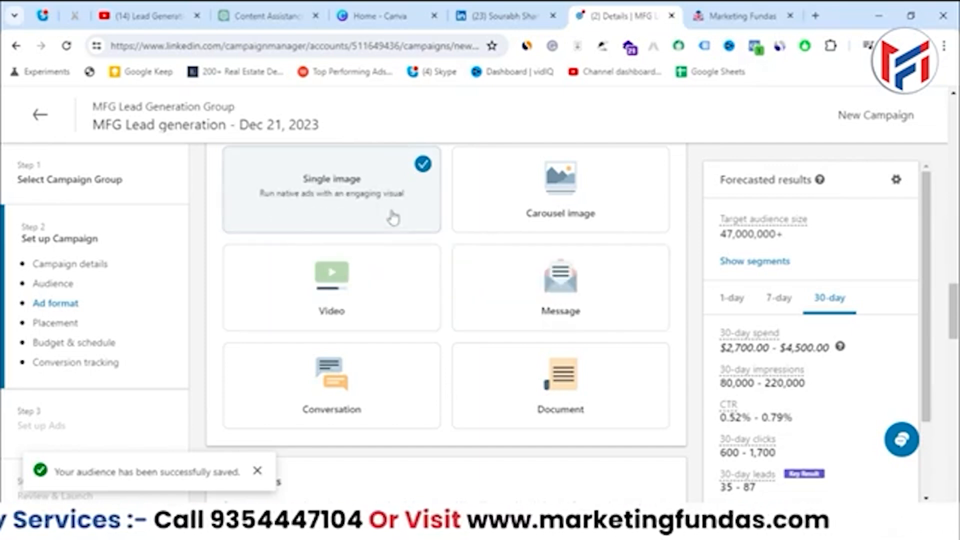
scroll(420, 368, "up", 2)
scroll(420, 380, "down", 5)
scroll(420, 376, "down", 2)
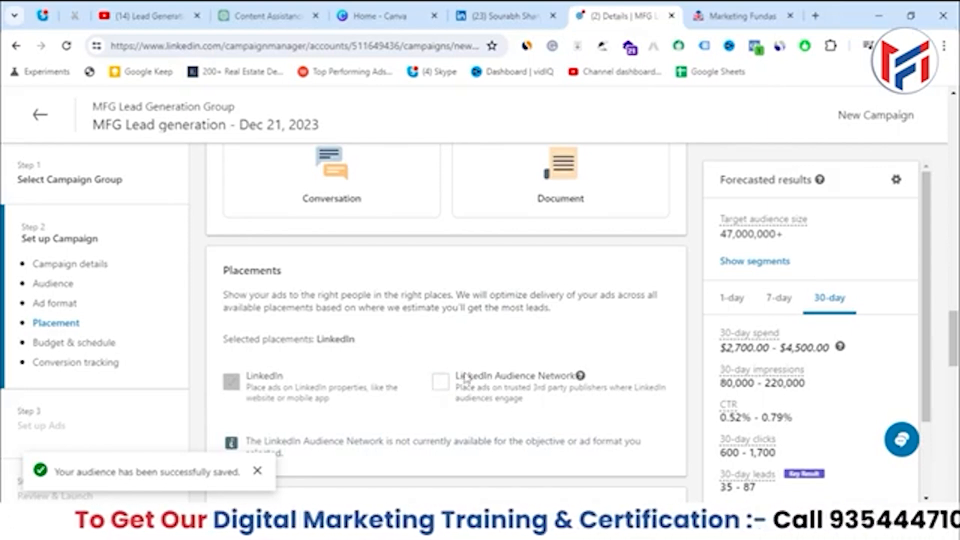
scroll(465, 376, "down", 2)
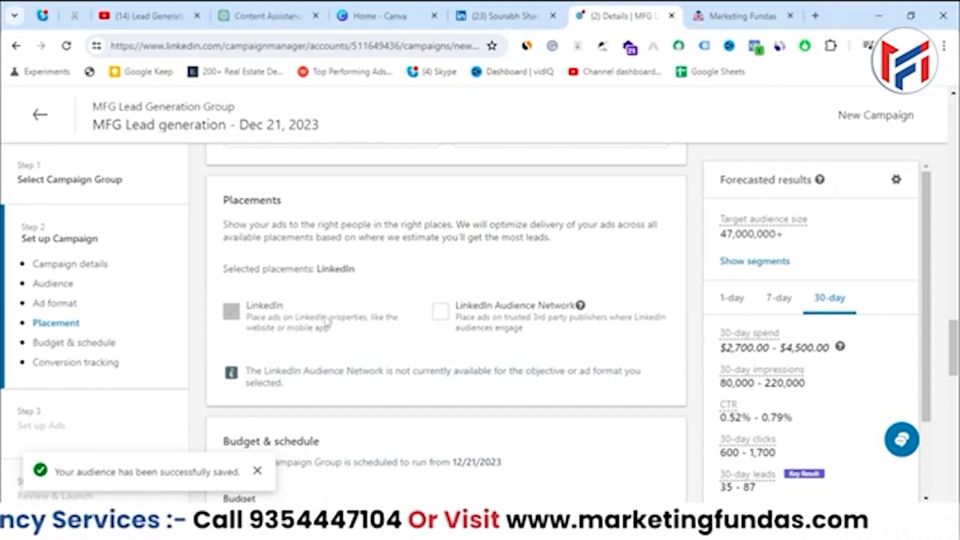
Set both a daily and lifetime budget, with $200 as the daily budget and $5,000 as the lifetime budget
scroll(248, 296, "down", 4)
left_click_drag(224, 230, 349, 238)
left_click(352, 239)
scroll(356, 250, "down", 1)
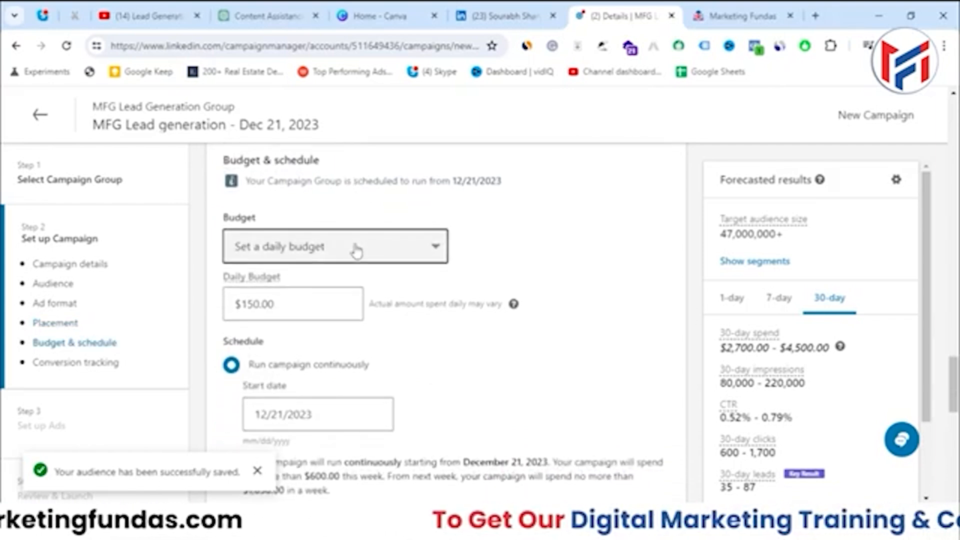
left_click(385, 254)
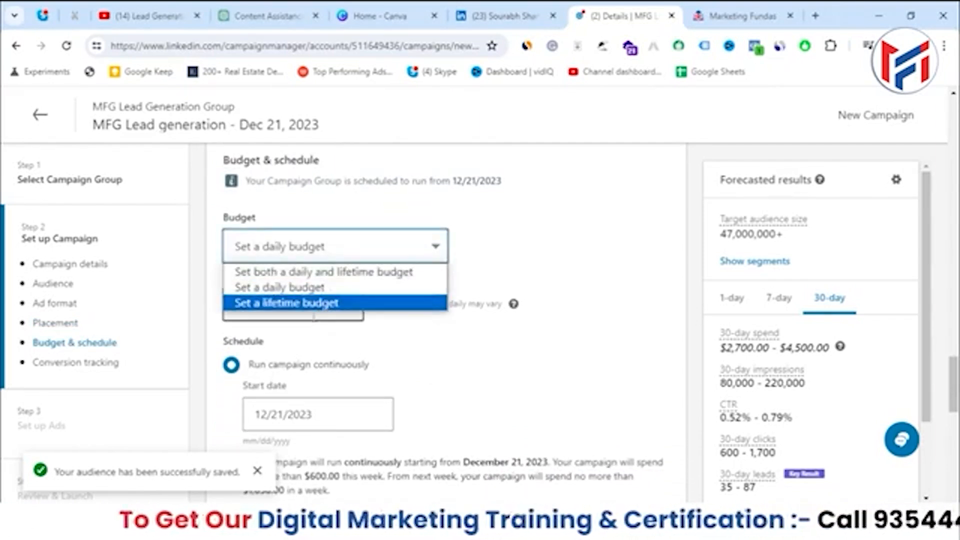
left_click(345, 276)
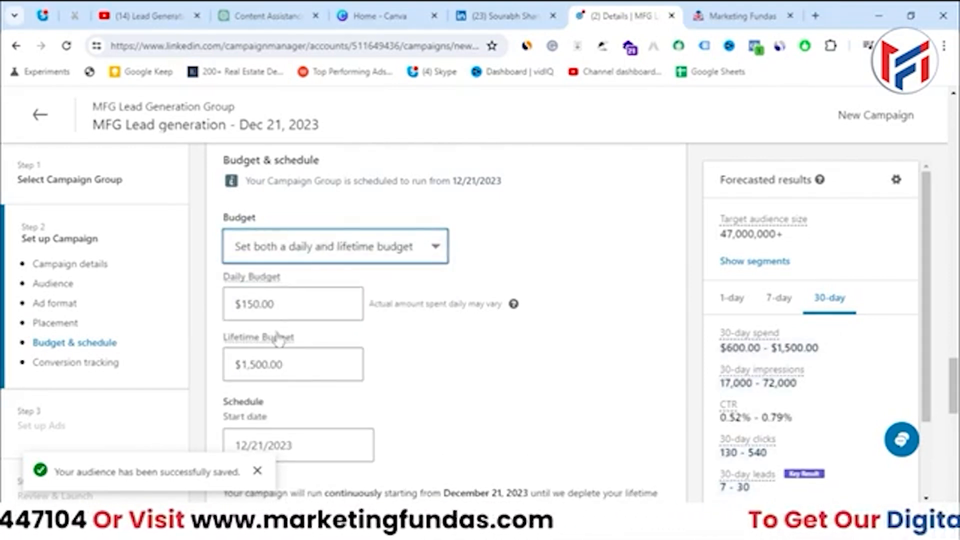
left_click(290, 359)
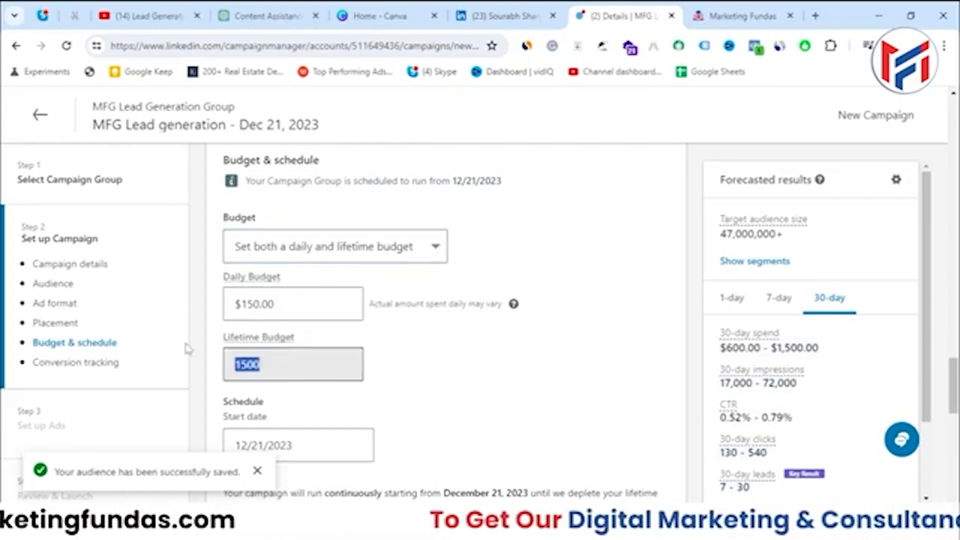
left_click(279, 302)
left_click_drag(279, 303, 210, 307)
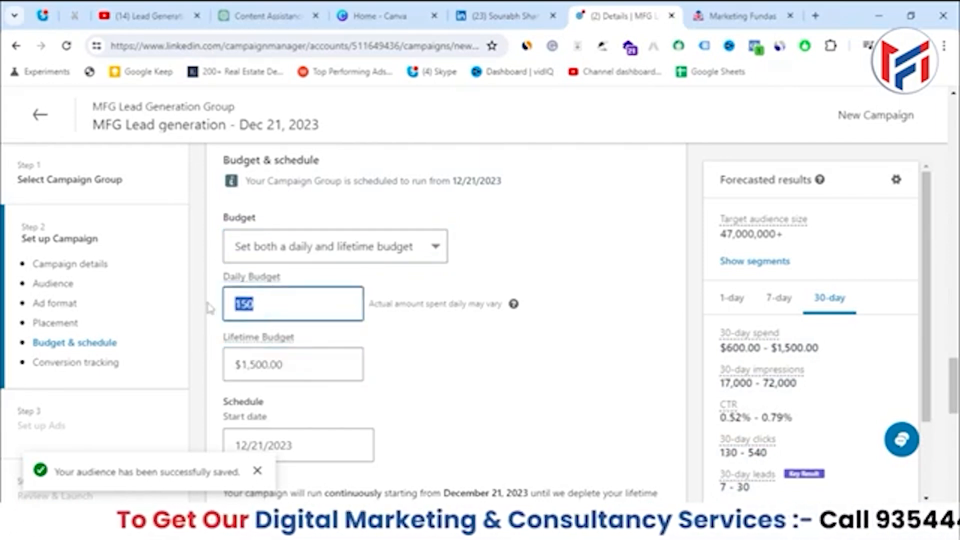
type("200")
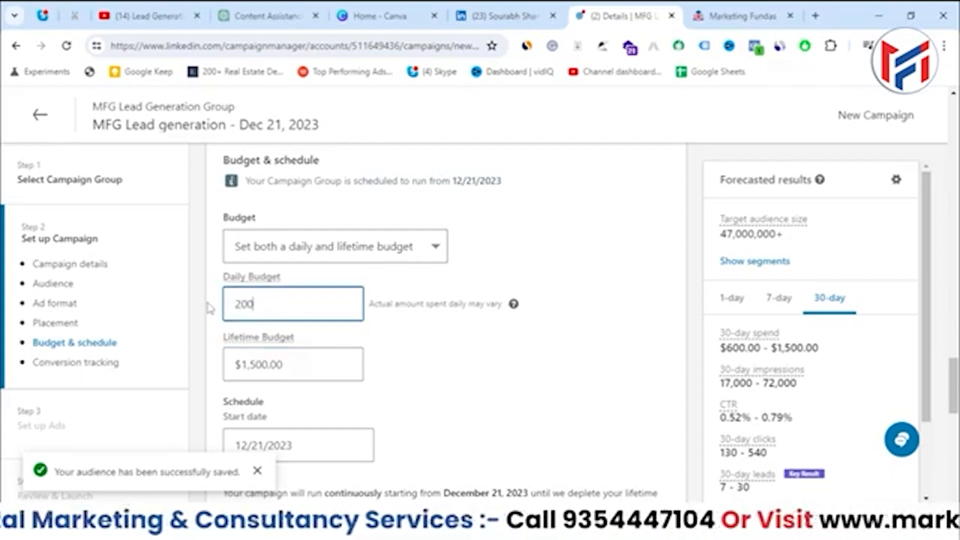
left_click(249, 351)
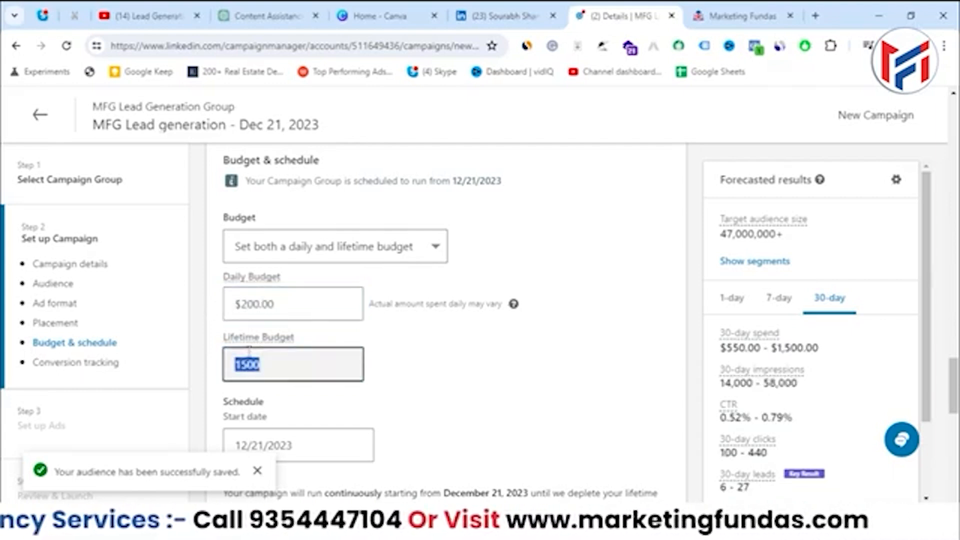
type("5000")
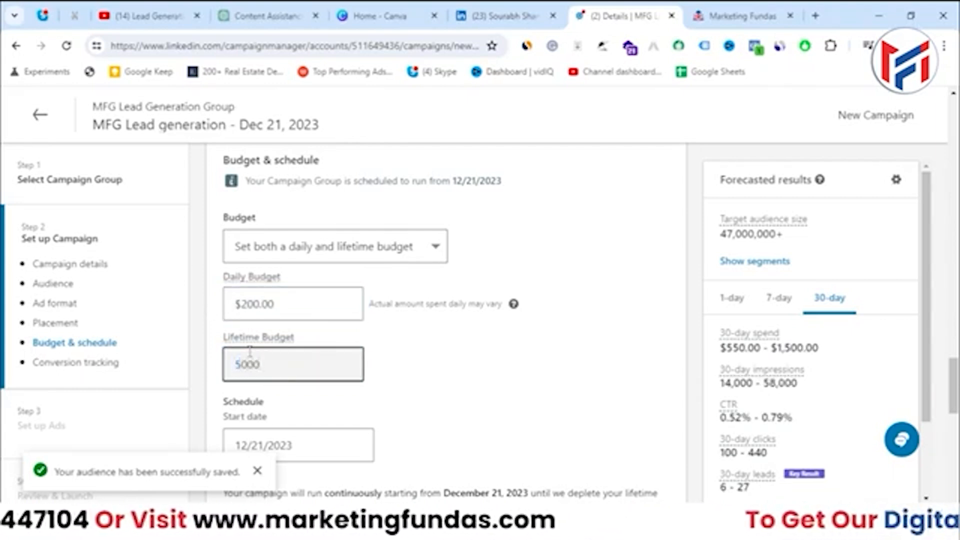
left_click(482, 363)
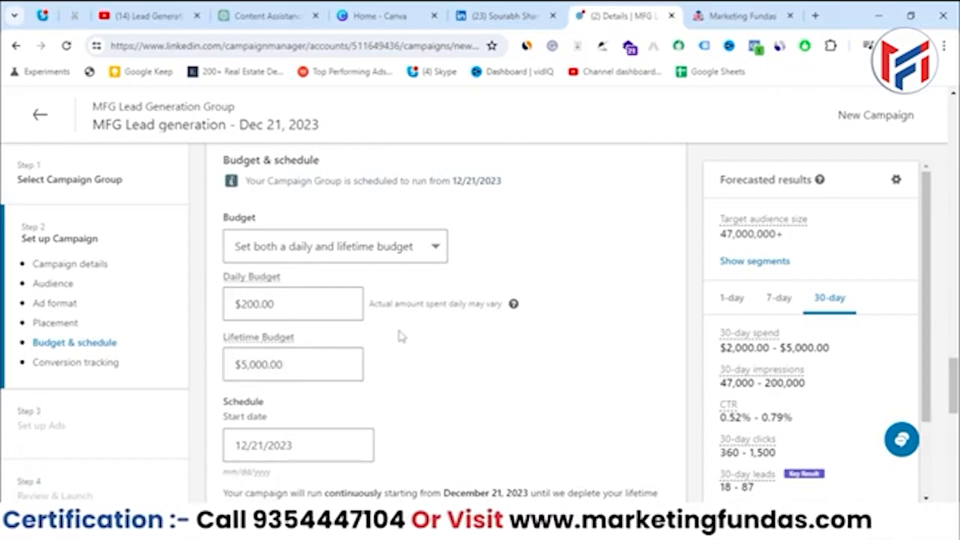
Switch the campaign to a daily budget only and set it to $150
left_click(340, 248)
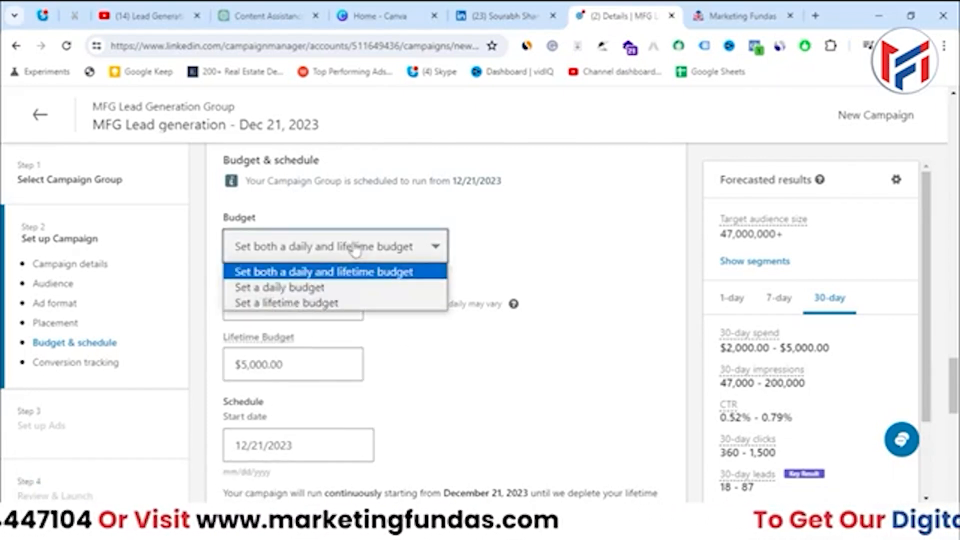
left_click(315, 287)
left_click(295, 302)
left_click_drag(295, 302, 233, 295)
key("BackSpace")
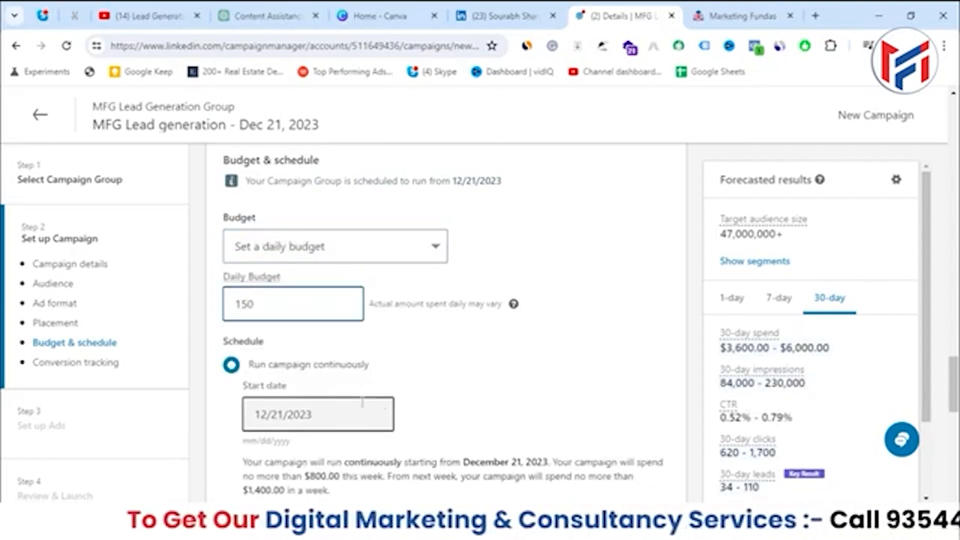
left_click(318, 414)
left_click(532, 365)
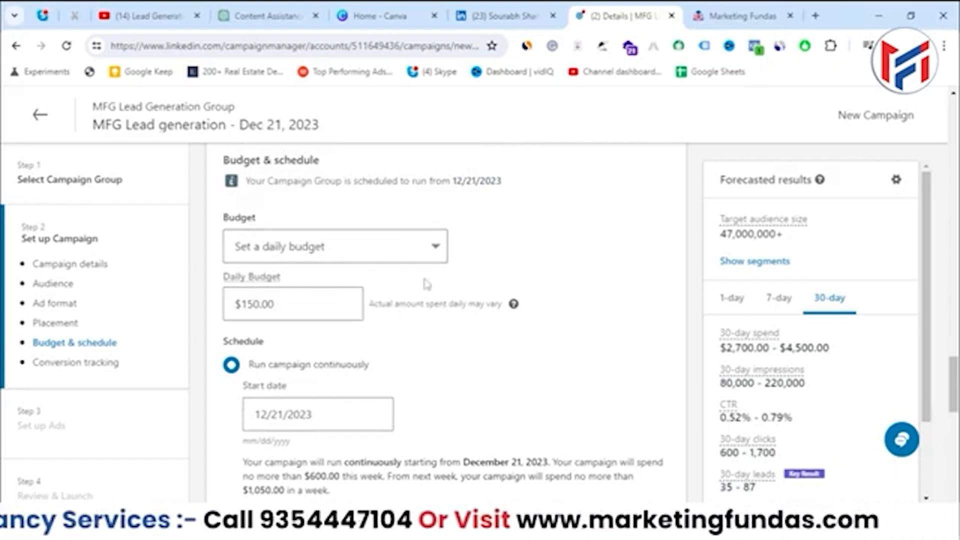
Switch the campaign budget type to a lifetime budget and select its amount for editing
left_click(427, 247)
left_click(303, 303)
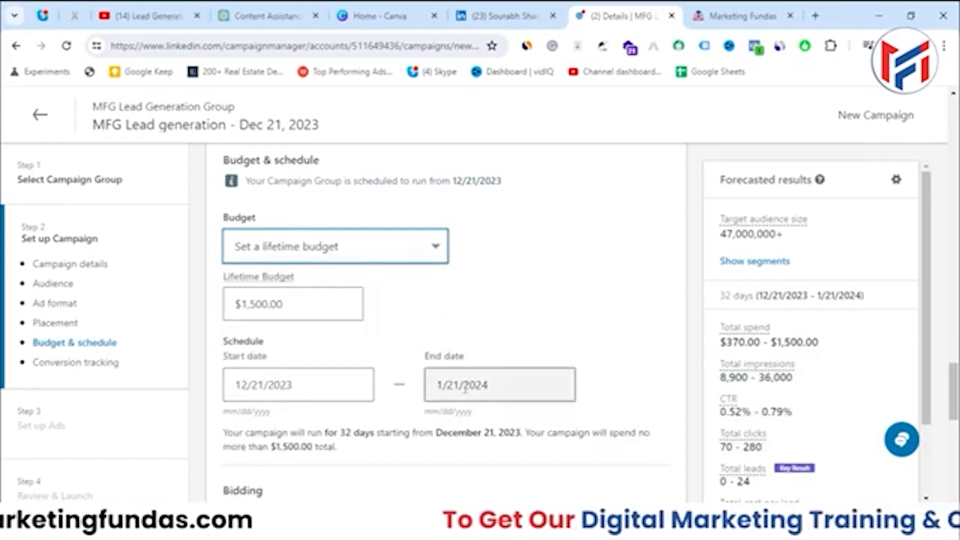
left_click_drag(324, 302, 225, 308)
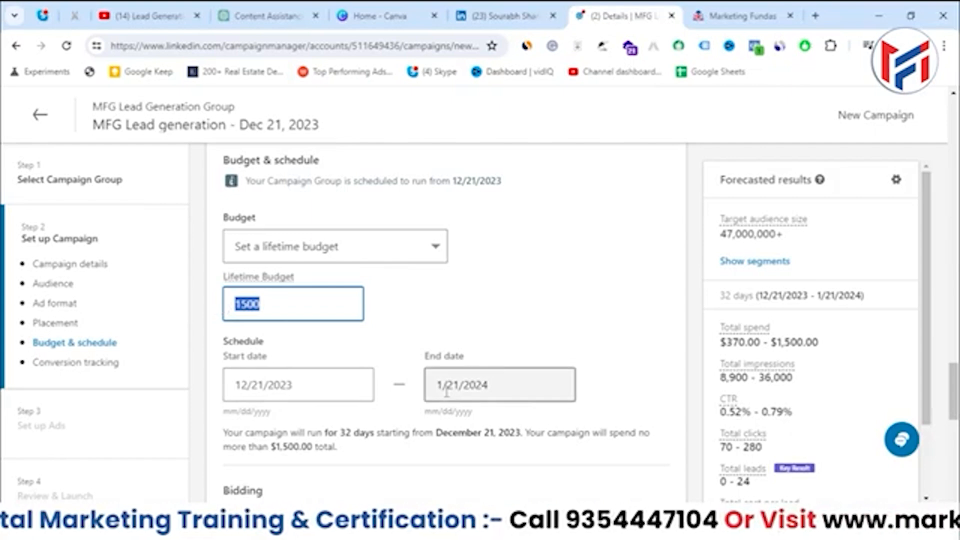
Change the budget type to a daily budget and schedule the campaign to run continuously
left_click(292, 256)
left_click(295, 301)
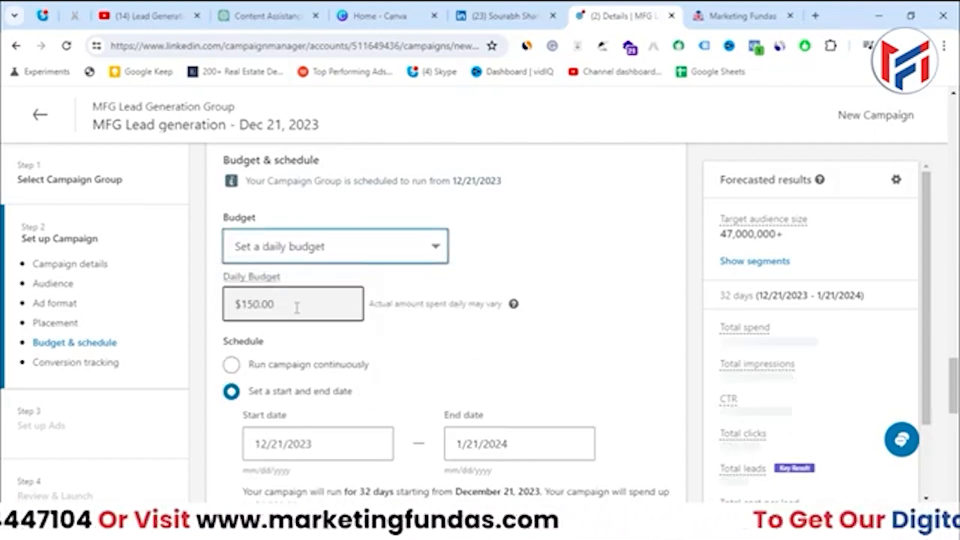
scroll(242, 345, "down", 2)
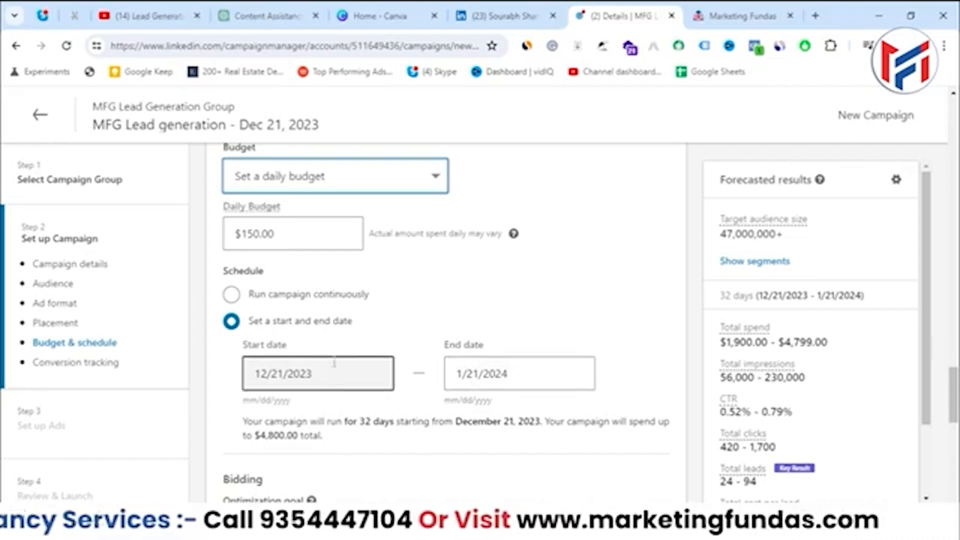
left_click(231, 295)
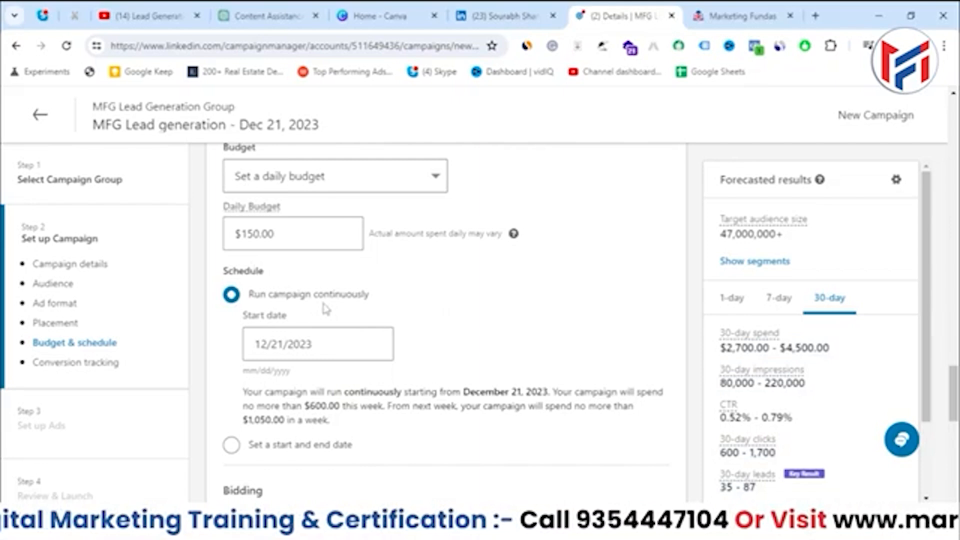
Open the bidding optimization goal for changing and choose Leads as the goal
scroll(309, 324, "down", 3)
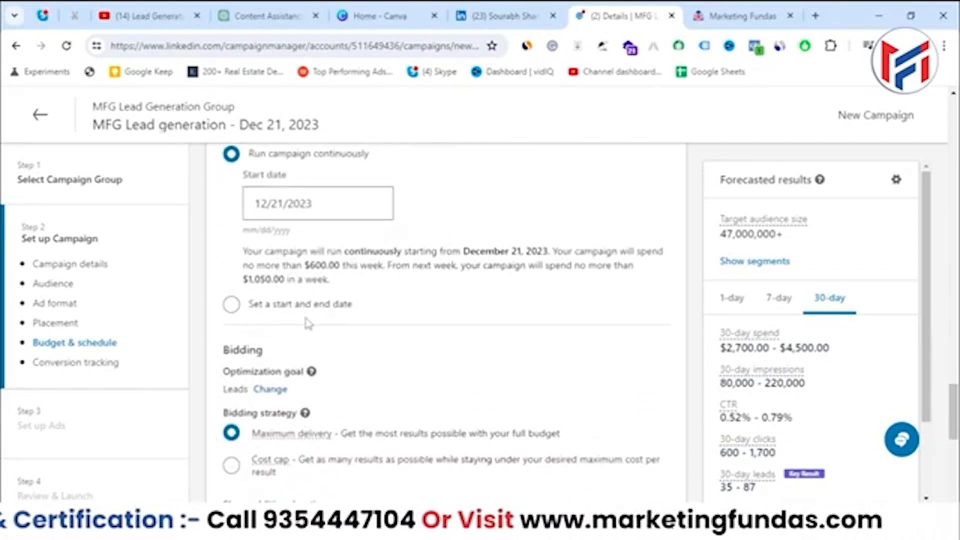
scroll(308, 324, "down", 1)
scroll(245, 308, "down", 1)
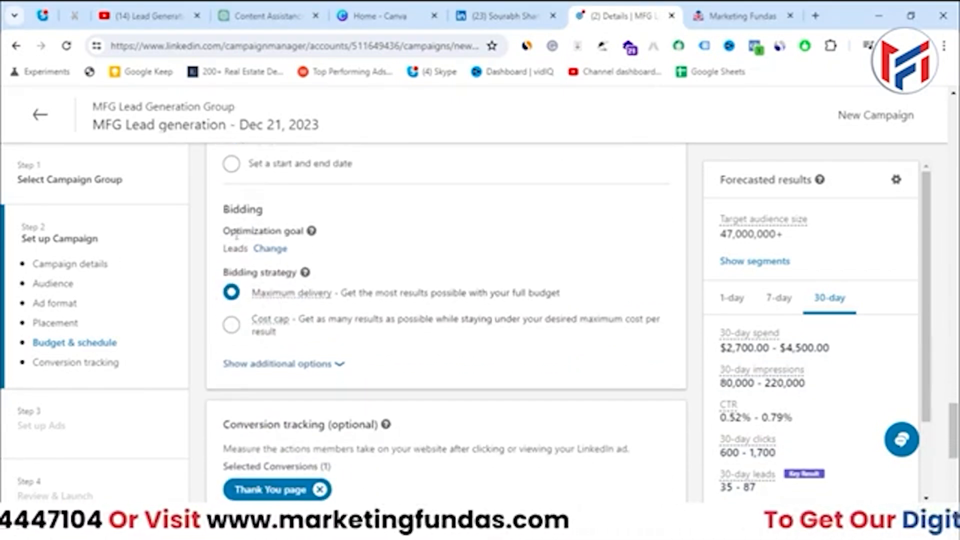
left_click_drag(226, 231, 302, 233)
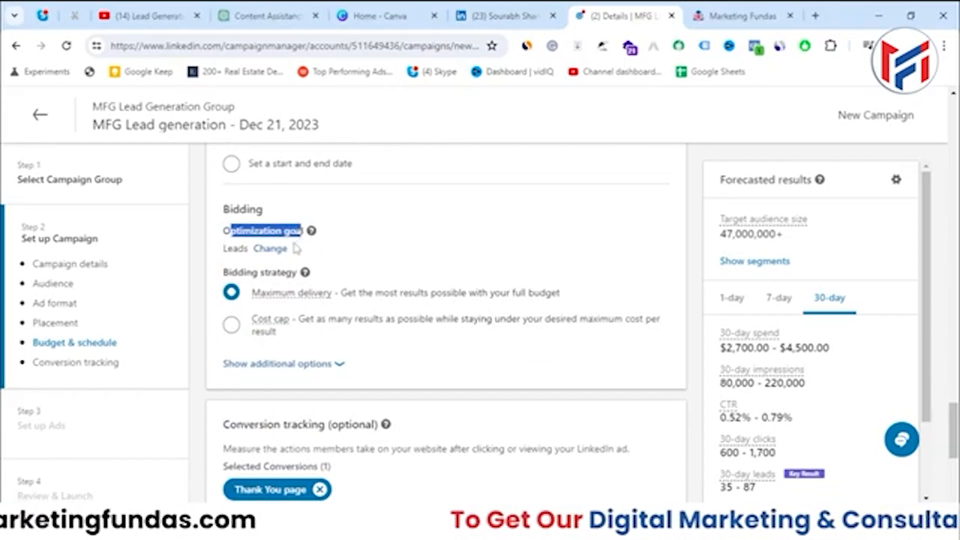
left_click(275, 248)
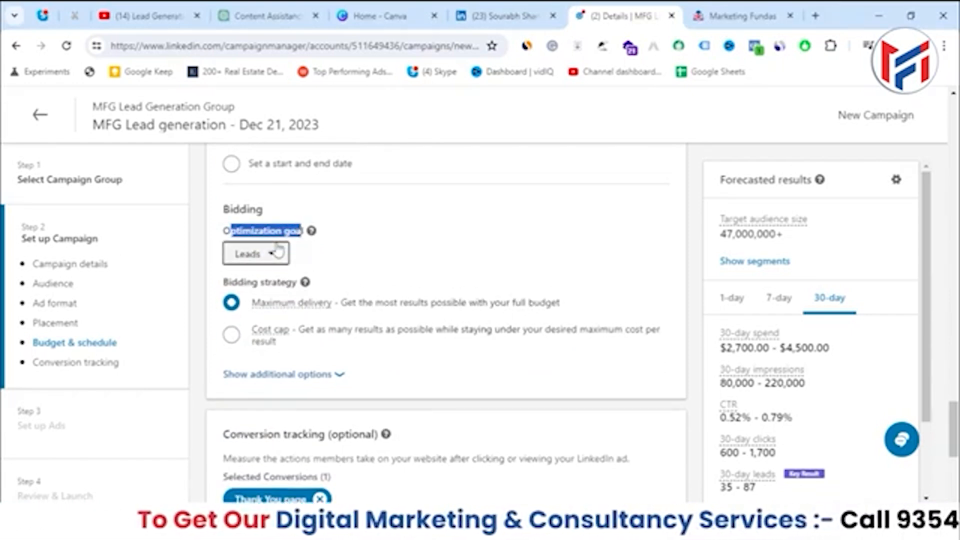
left_click(253, 253)
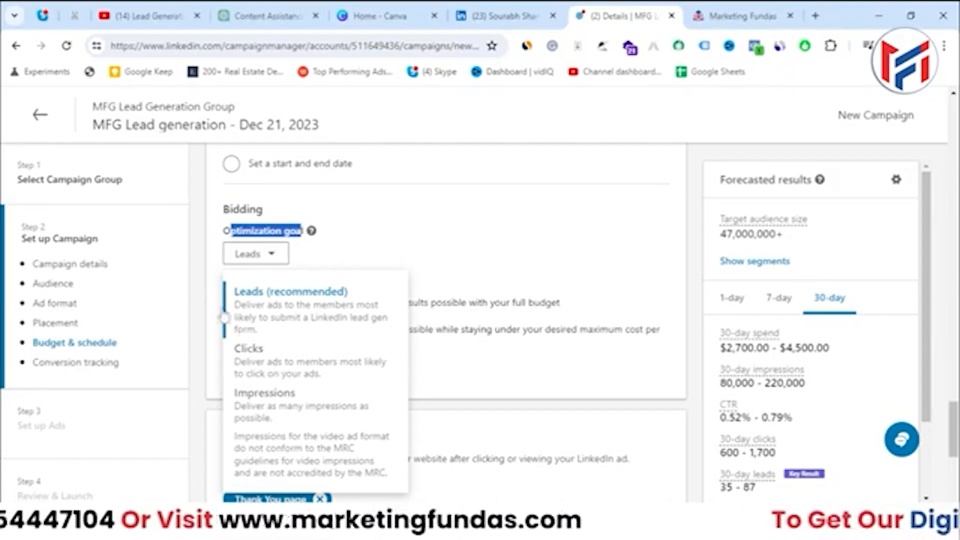
left_click(264, 325)
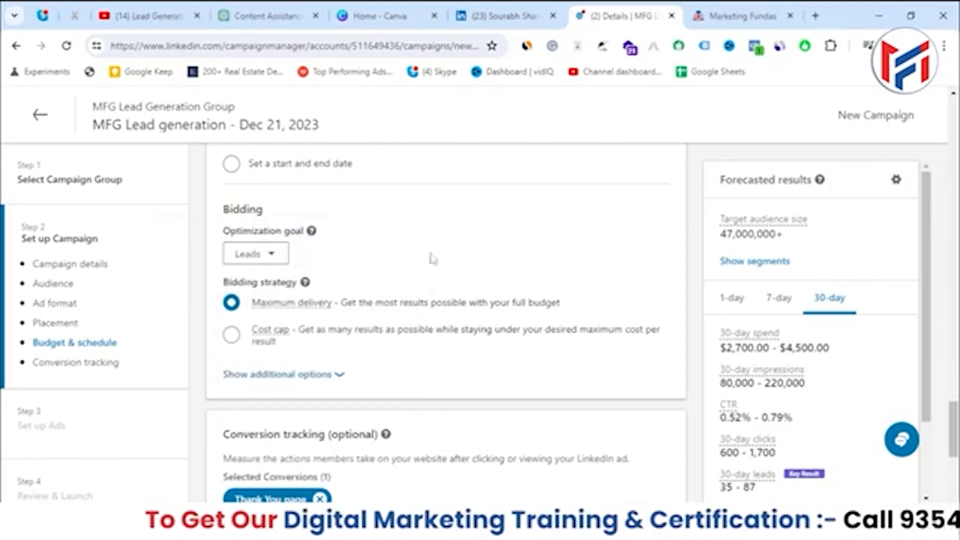
Show the additional bidding options, select the Cost cap strategy and set the cost cap per lead to $50.00
left_click(247, 376)
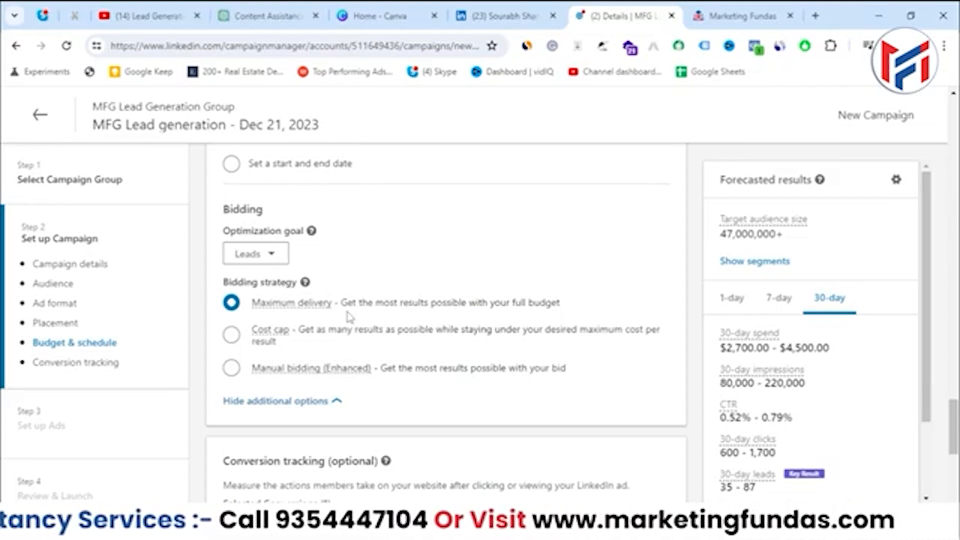
key("Tab")
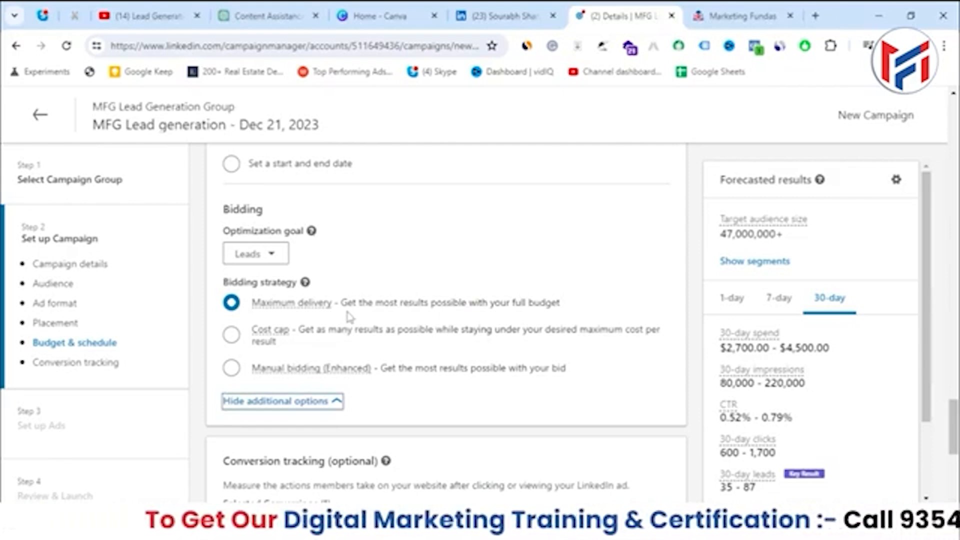
left_click(233, 336)
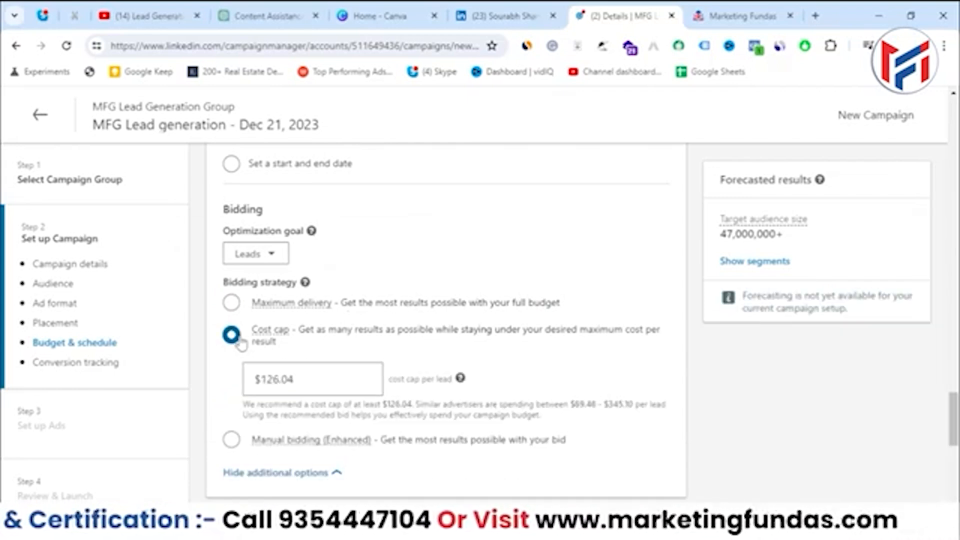
left_click(304, 379)
left_click_drag(304, 378, 193, 380)
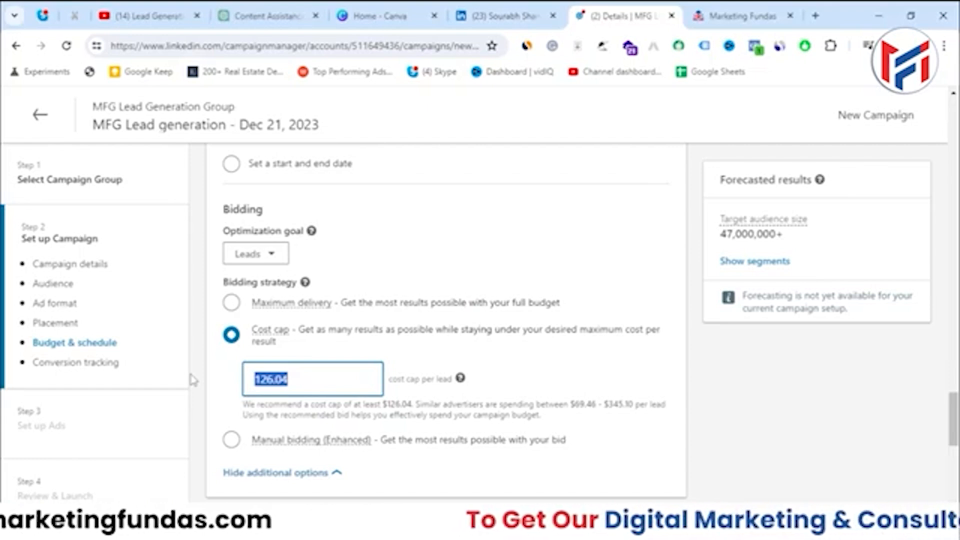
key("BackSpace")
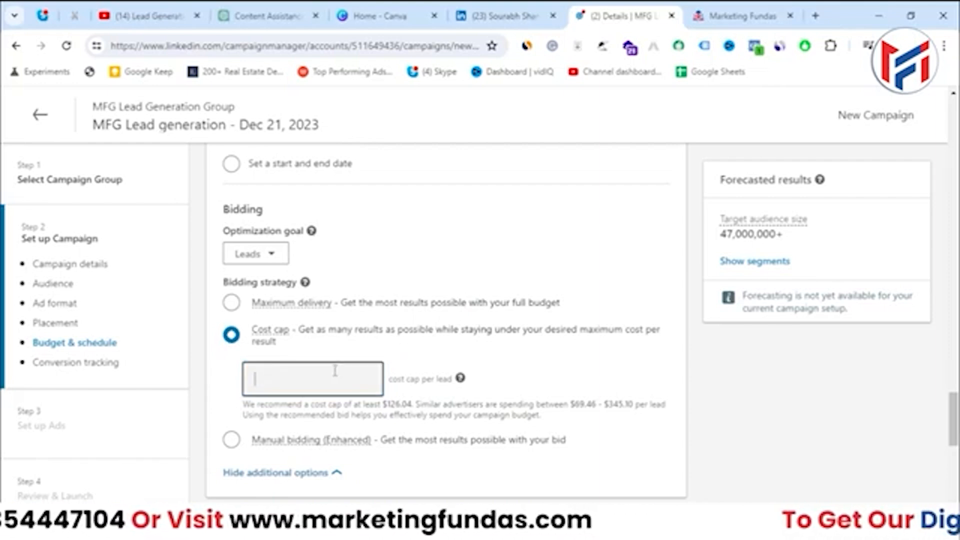
left_click(481, 337)
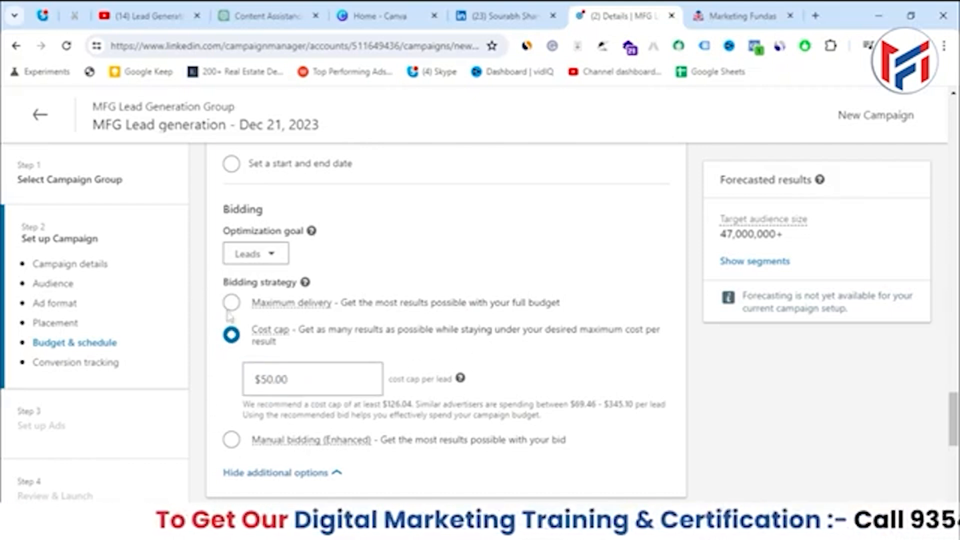
Switch the bidding strategy to Manual bidding (Enhanced) and set the bid to $1.00 per click
left_click(232, 441)
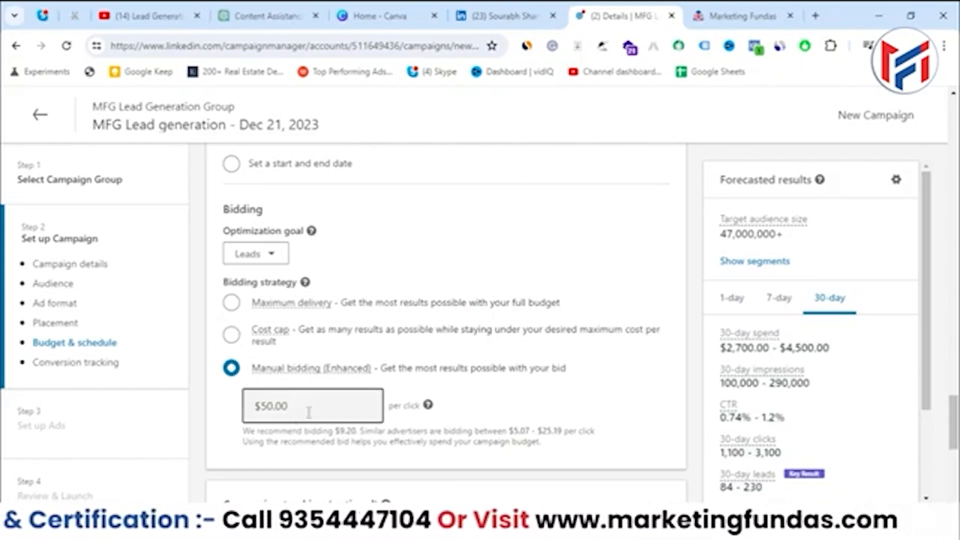
left_click_drag(309, 412, 253, 408)
left_click(227, 341)
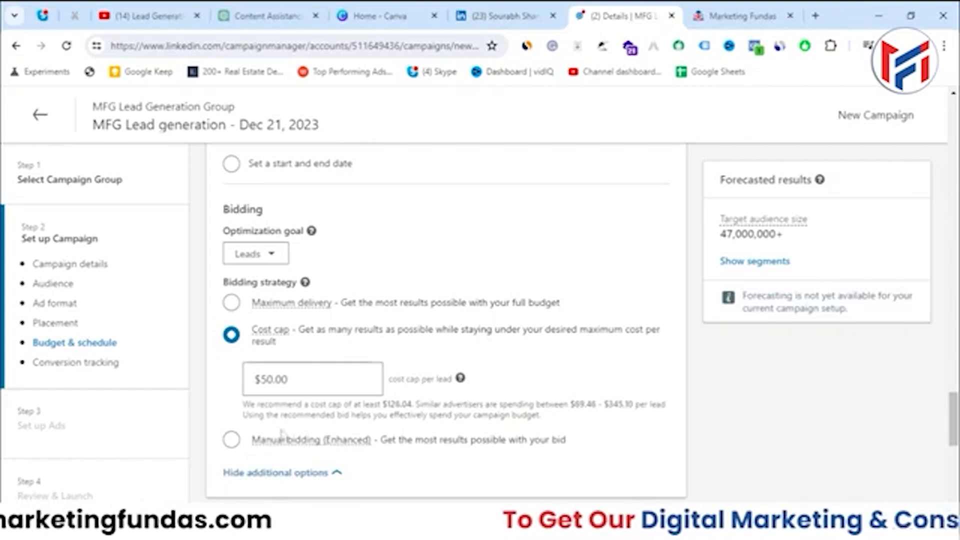
left_click(232, 443)
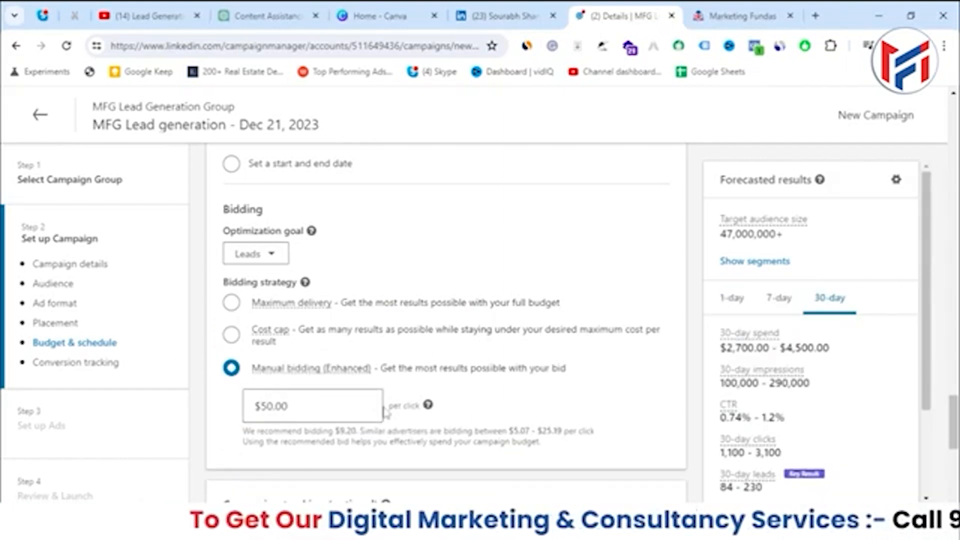
left_click_drag(300, 405, 211, 406)
key("BackSpace")
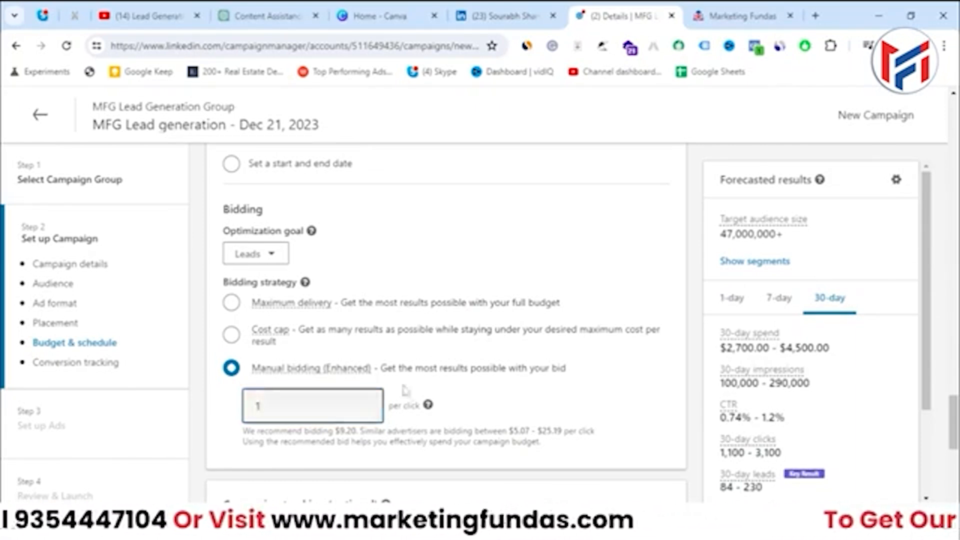
left_click(491, 403)
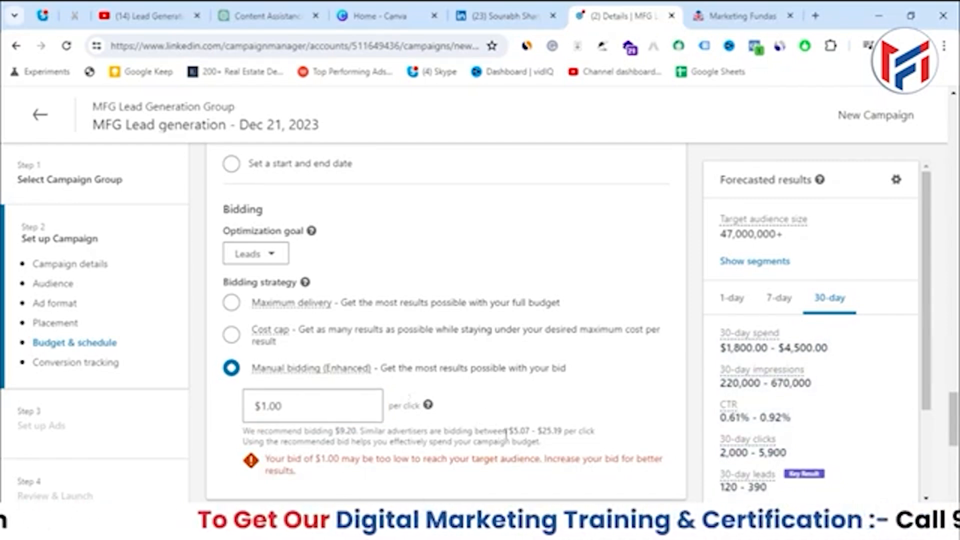
Check the recommended bid range and set the manual bid to $10.00 per click
left_click_drag(511, 428, 567, 428)
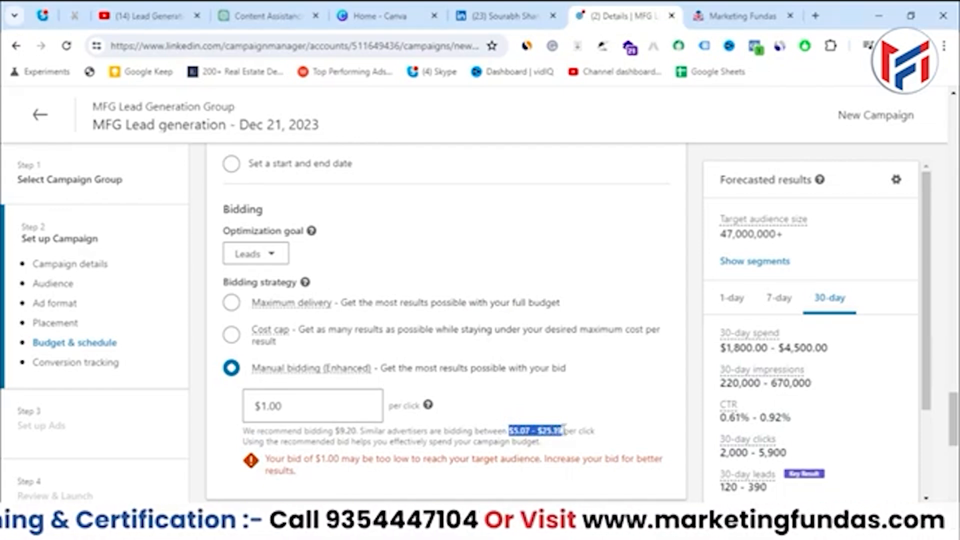
left_click_drag(338, 431, 360, 431)
left_click_drag(289, 408, 245, 409)
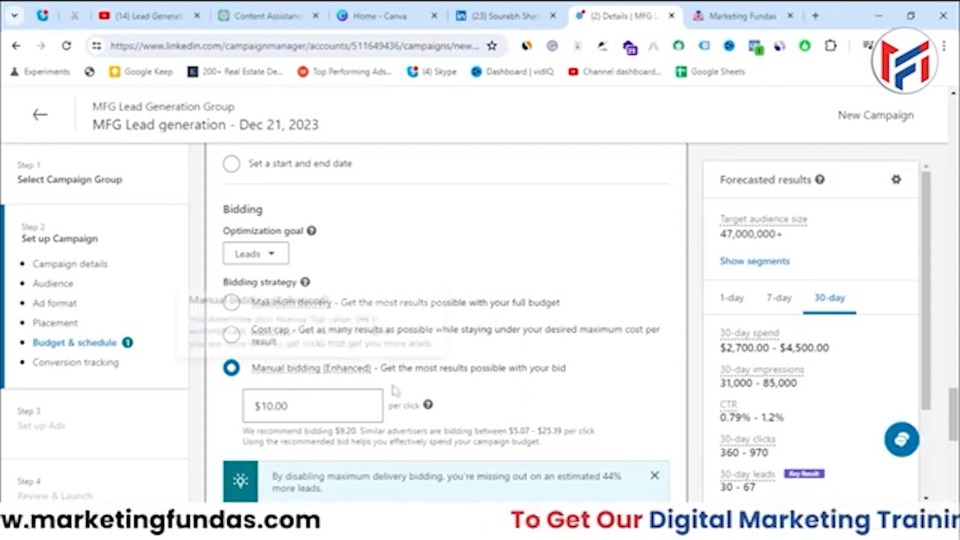
Switch the bidding strategy to Cost cap briefly, and settle on Maximum delivery
left_click(229, 338)
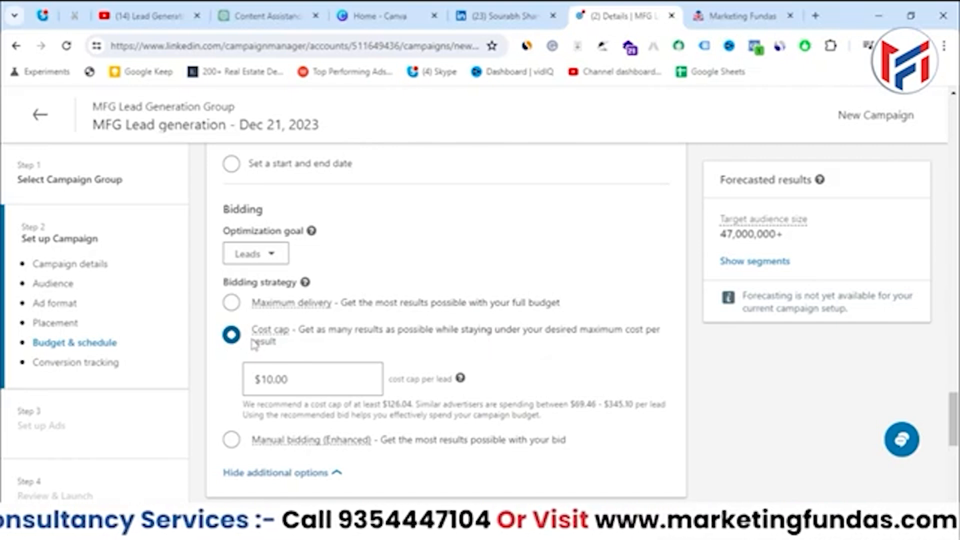
left_click(236, 309)
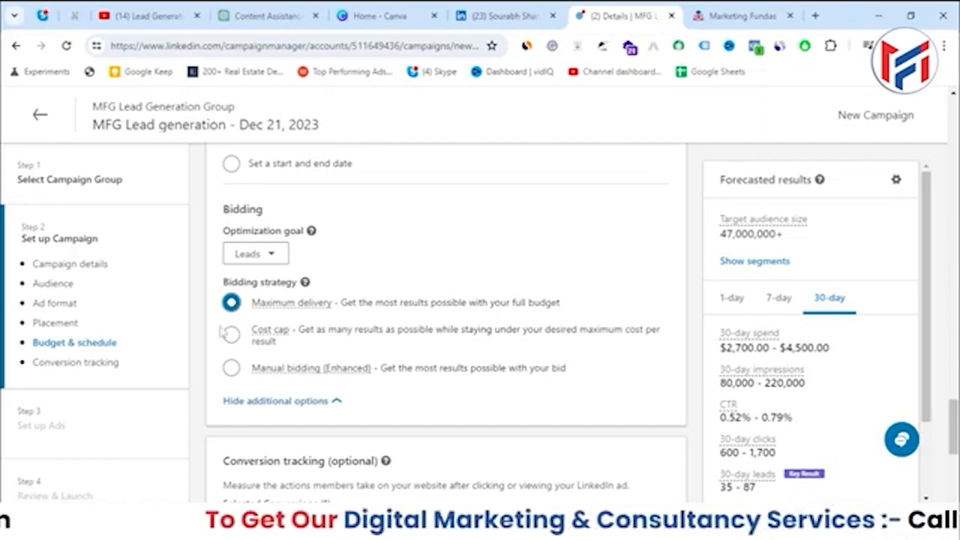
mouse_move(269, 379)
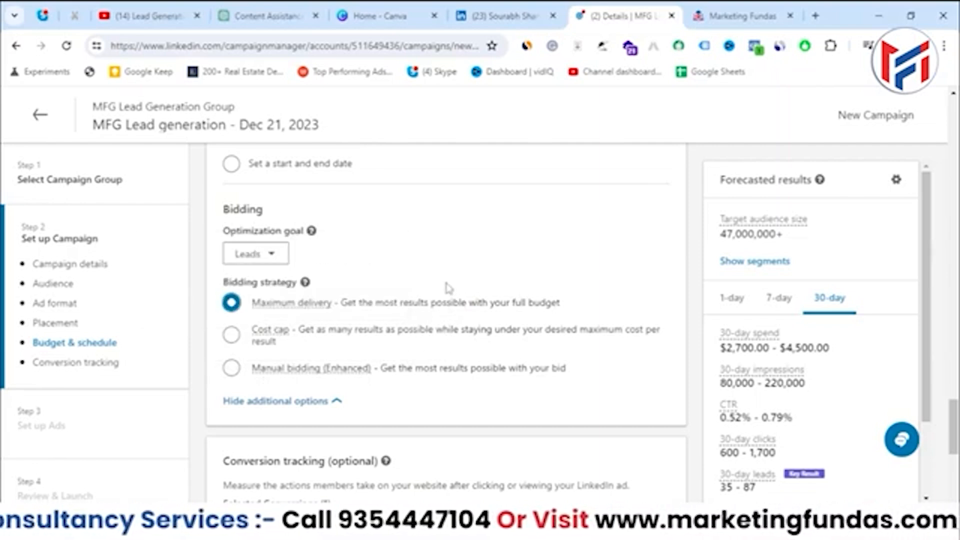
Review the conversion tracking section with the Thank You page conversion selected, and save the campaign to proceed to ad setup
scroll(449, 288, "down", 7)
scroll(445, 285, "up", 3)
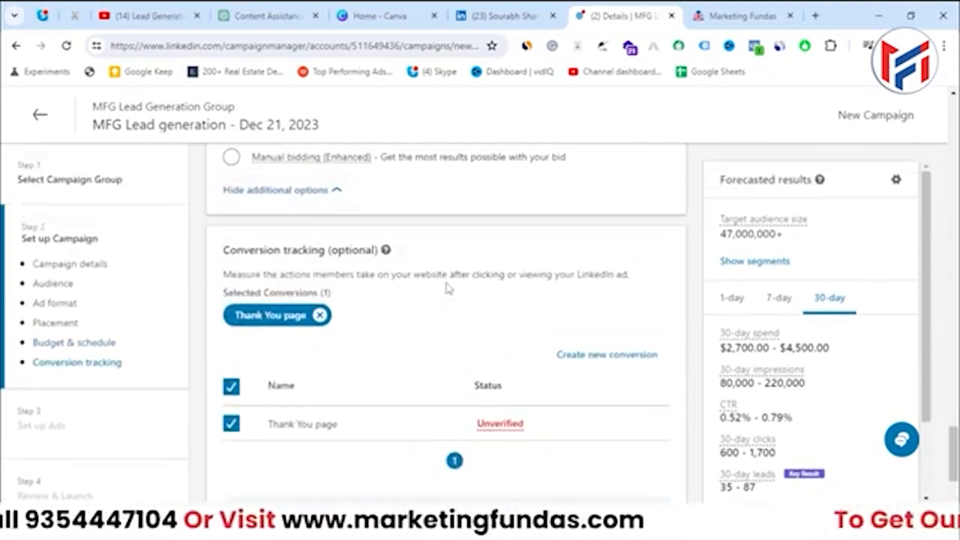
left_click_drag(381, 250, 228, 250)
scroll(504, 312, "down", 2)
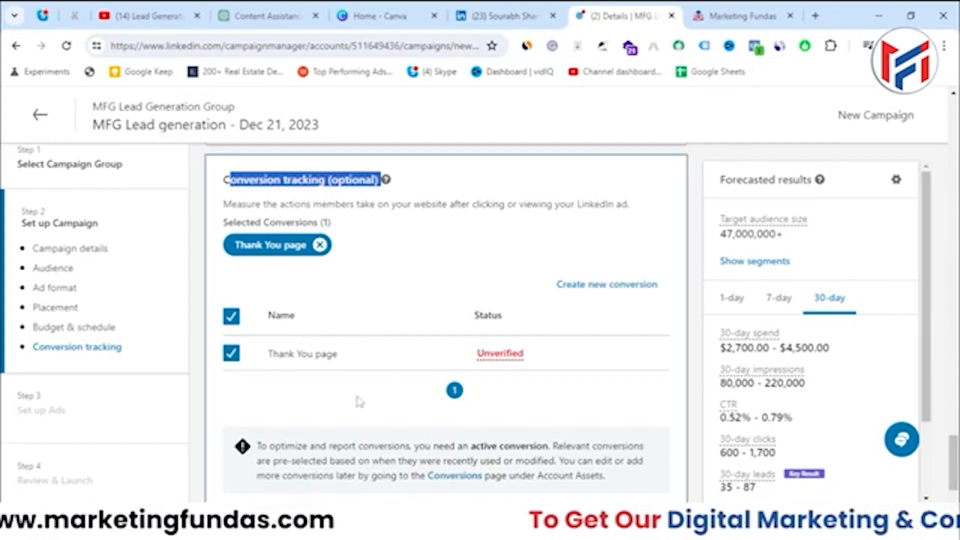
scroll(380, 361, "down", 2)
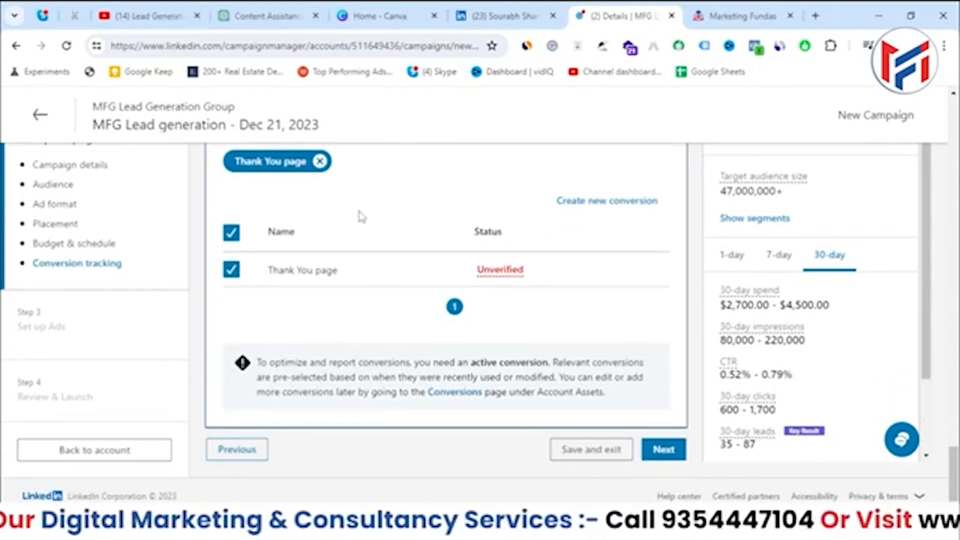
scroll(397, 255, "up", 2)
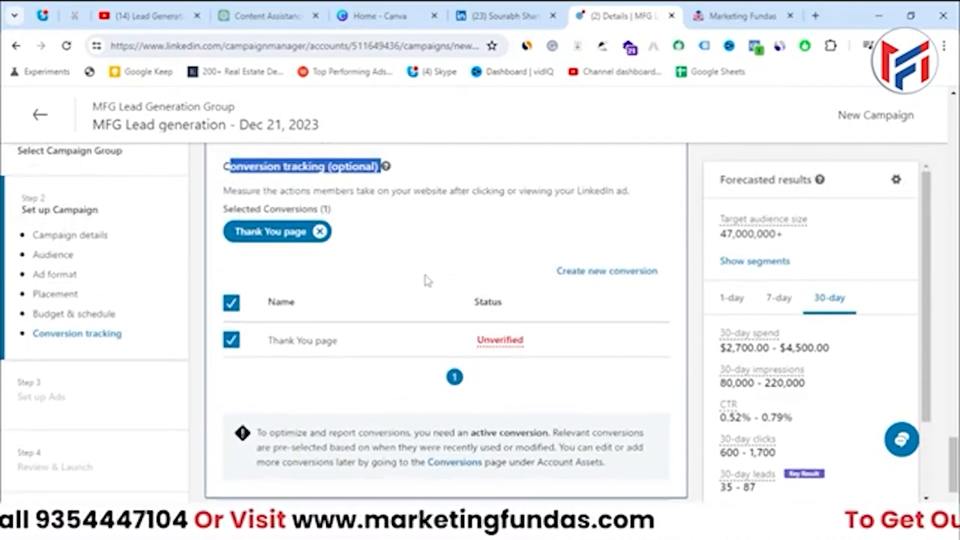
scroll(427, 280, "down", 2)
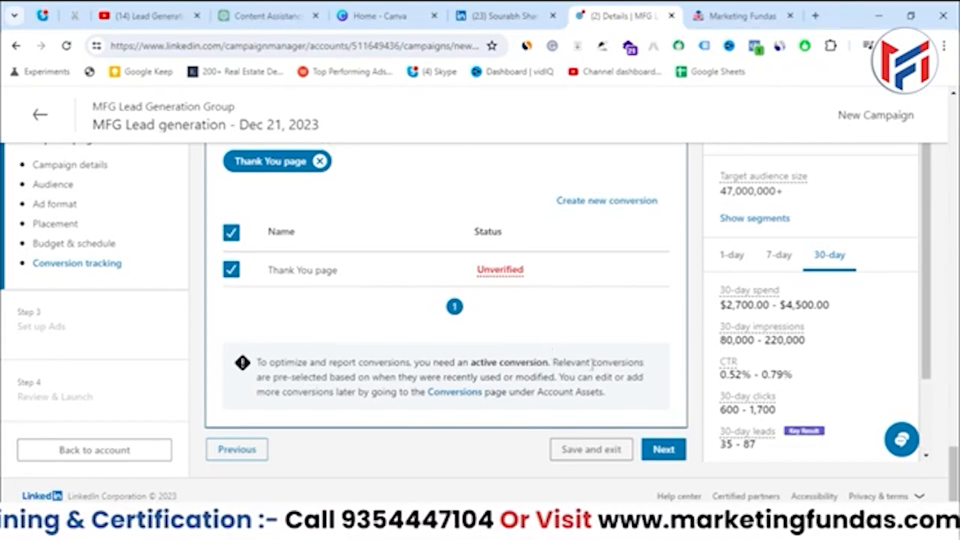
left_click(659, 457)
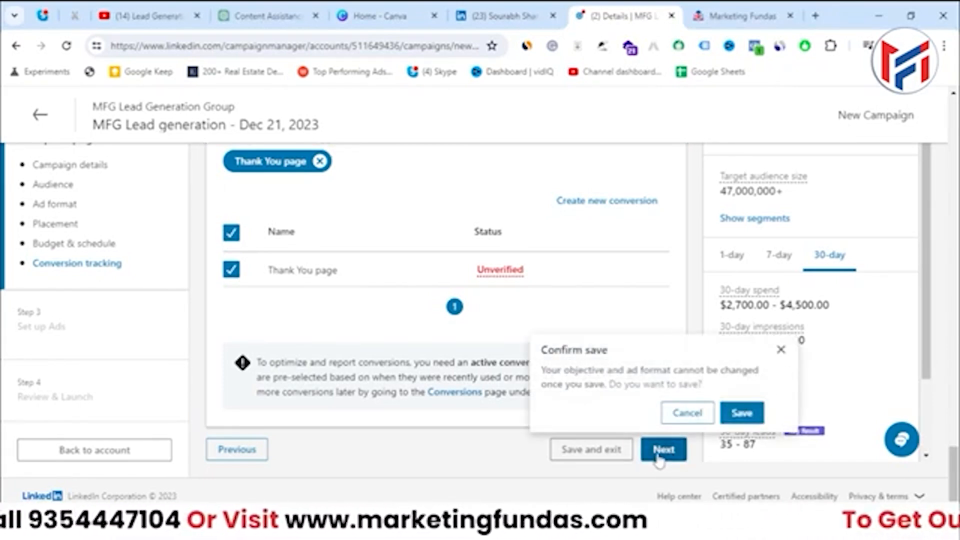
left_click(740, 413)
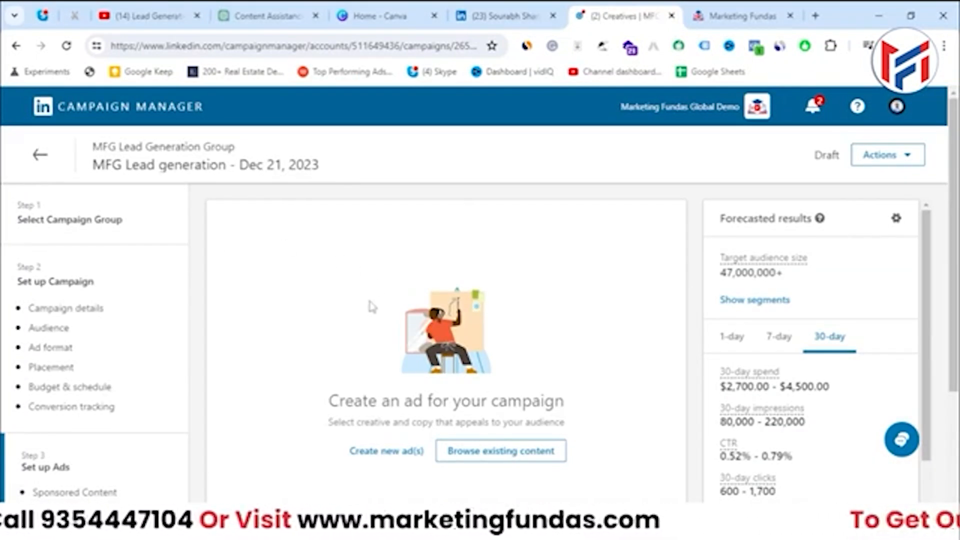
Browse existing content for the campaign's ad and look through the Direct Sponsored ads in the Content Library
scroll(372, 307, "down", 3)
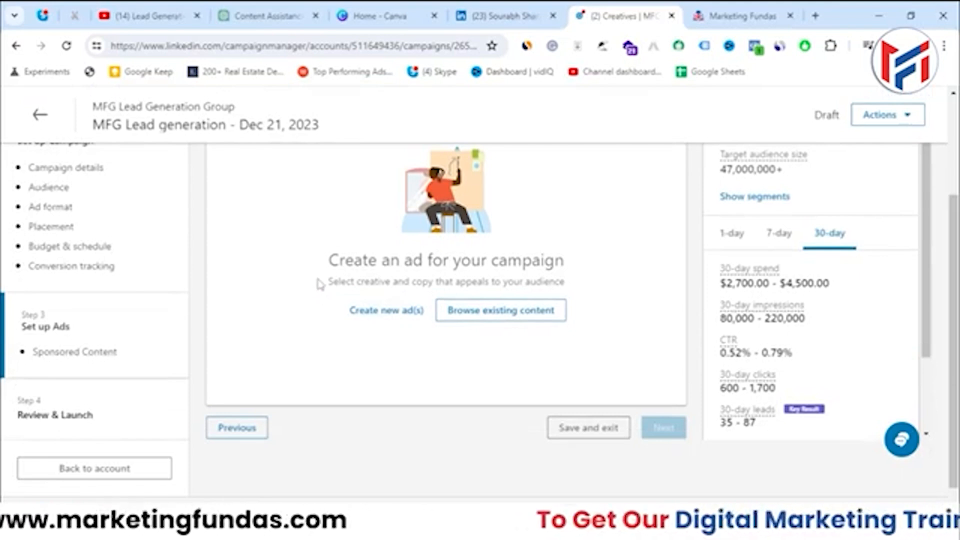
left_click_drag(318, 259, 544, 260)
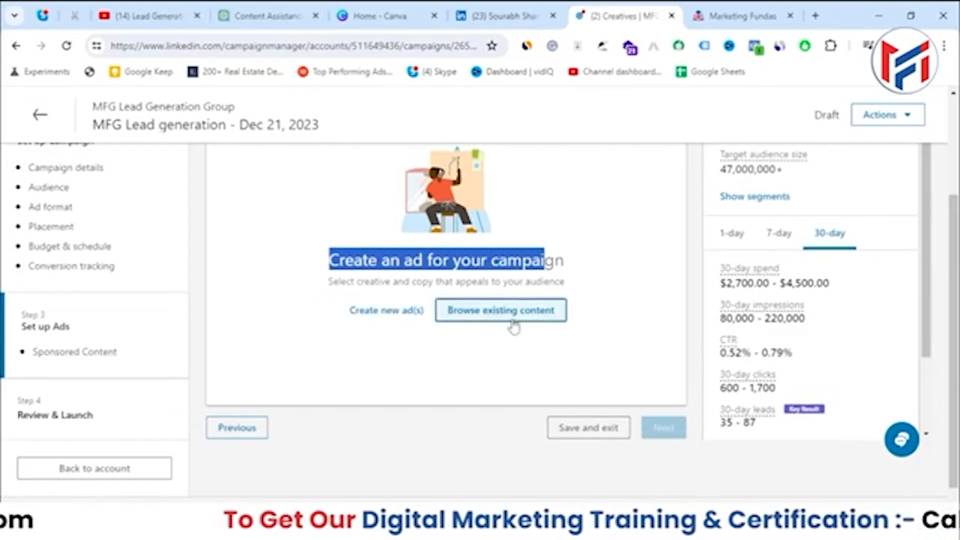
left_click(514, 325)
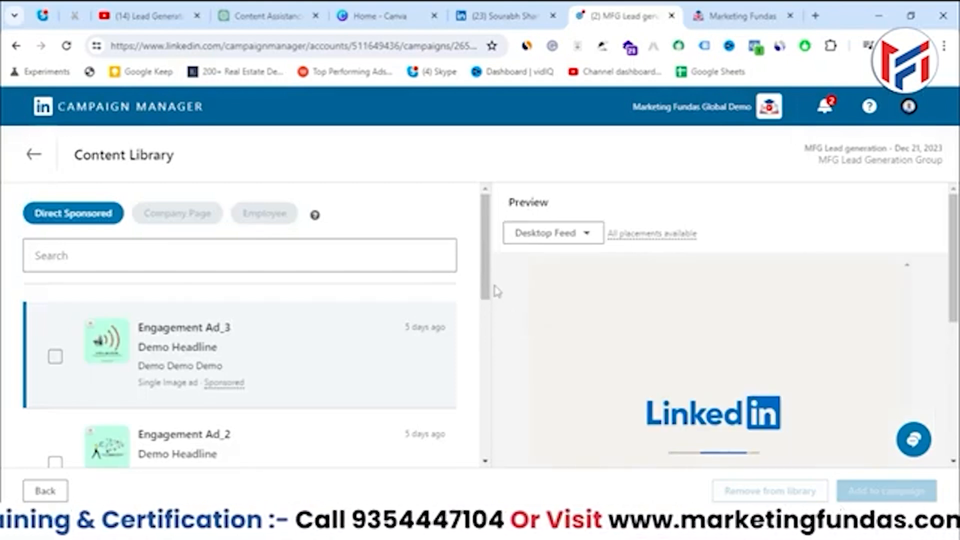
scroll(492, 425, "down", 5)
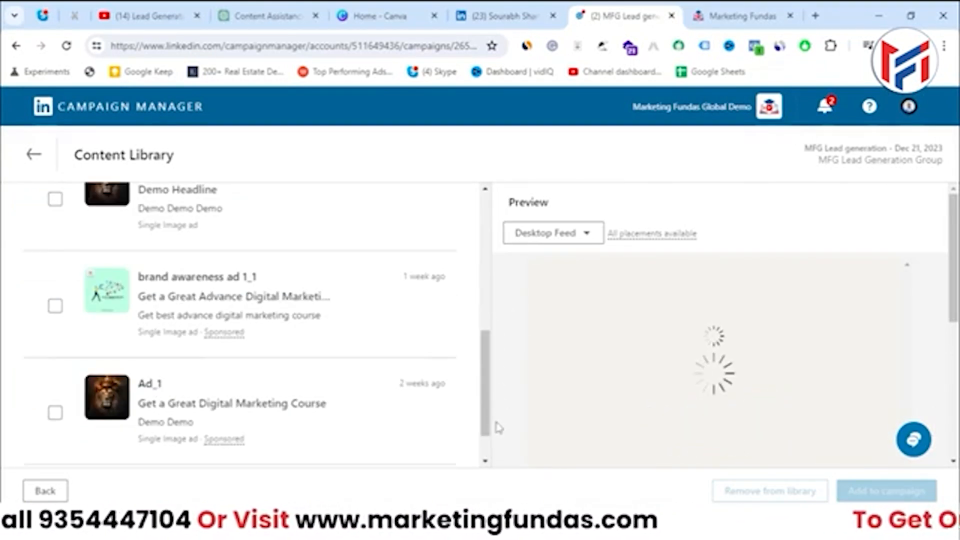
left_click_drag(485, 426, 502, 229)
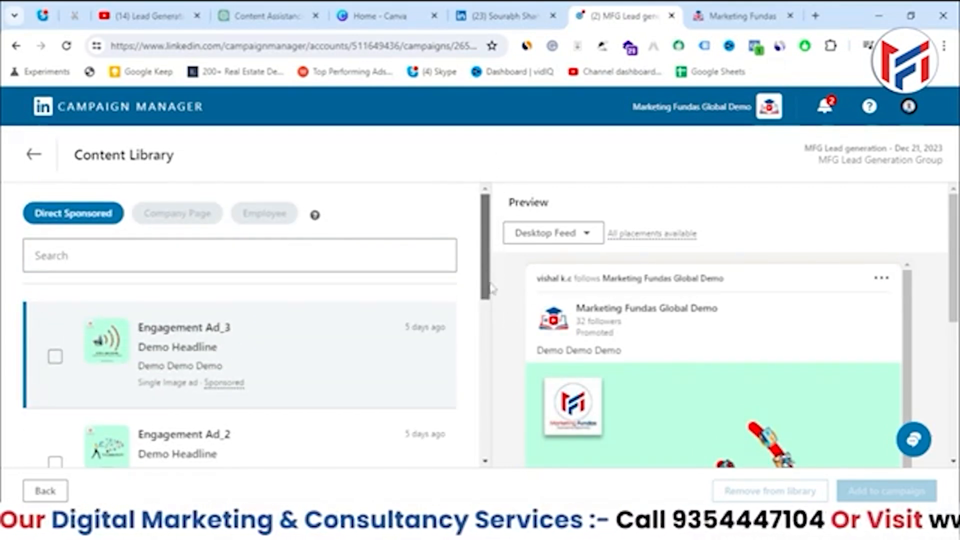
left_click_drag(493, 289, 466, 215)
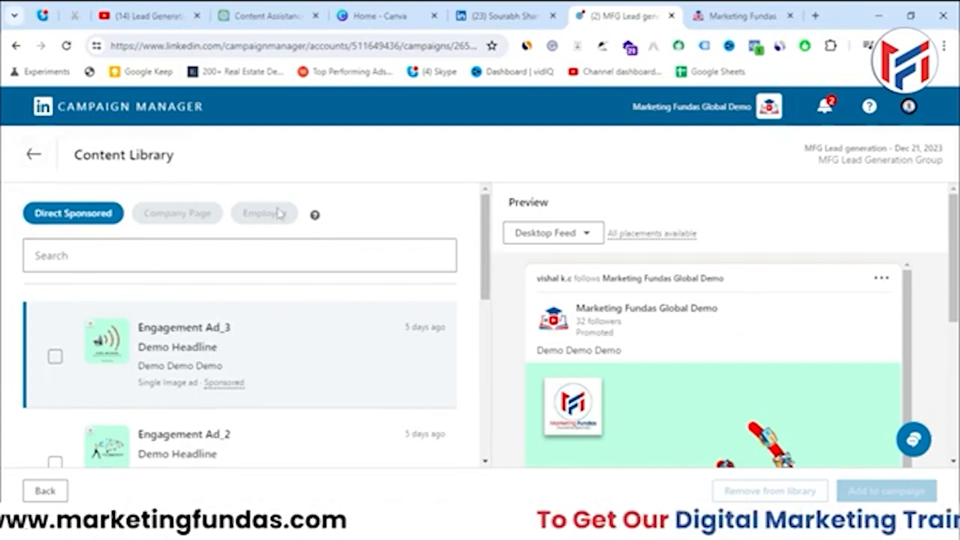
Leave the Content Library, reopen the draft campaign MFG Lead generation - Dec 21, 2023, and start a new ad for it
left_click(32, 159)
left_click(32, 160)
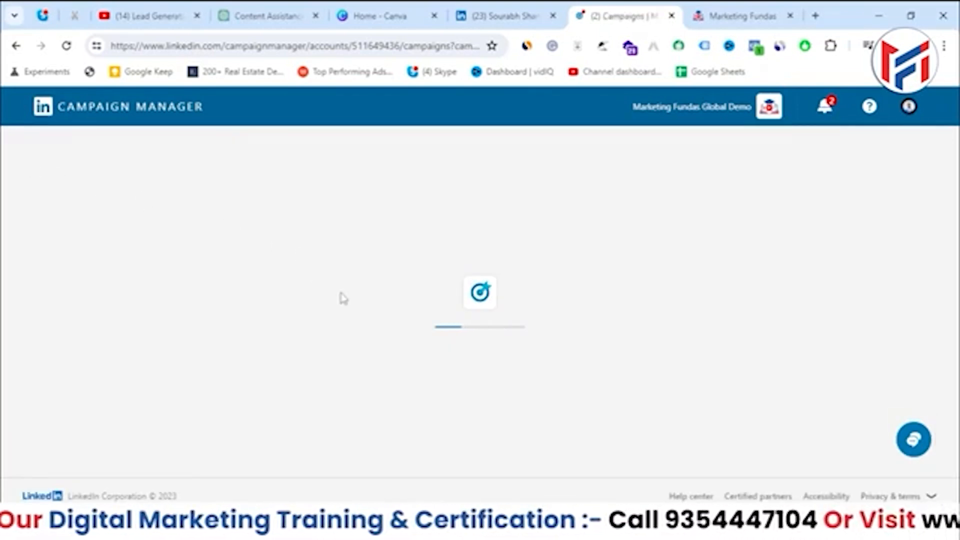
scroll(399, 333, "down", 1)
scroll(398, 333, "down", 5)
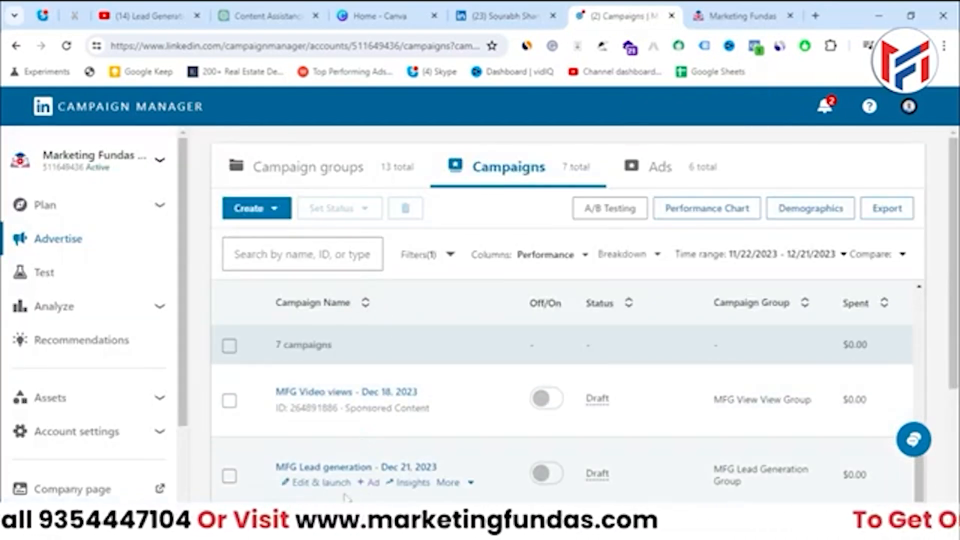
left_click(322, 483)
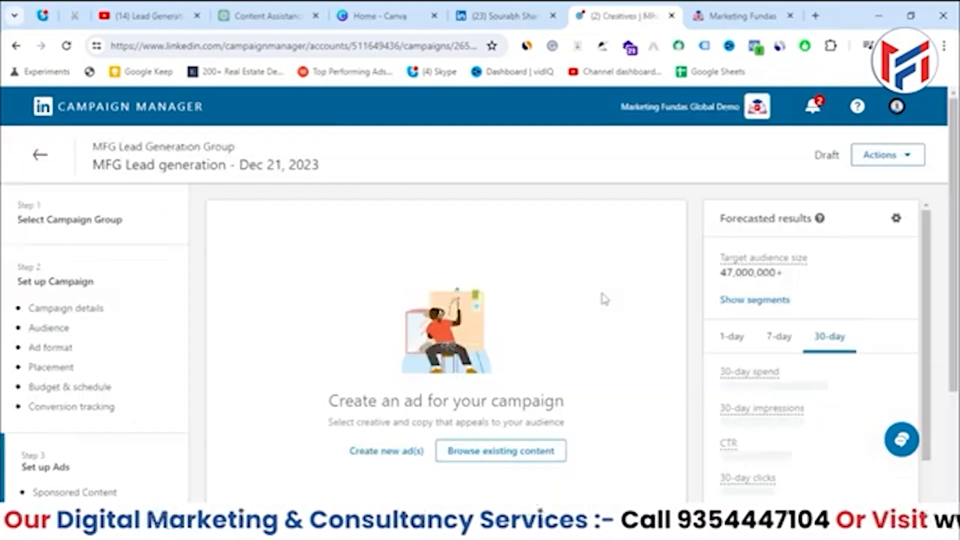
scroll(422, 372, "down", 2)
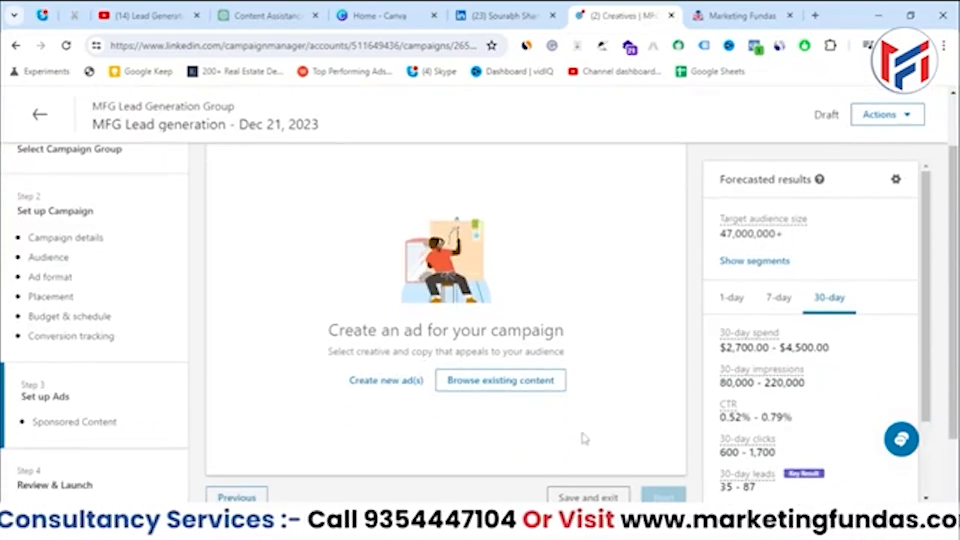
left_click(379, 390)
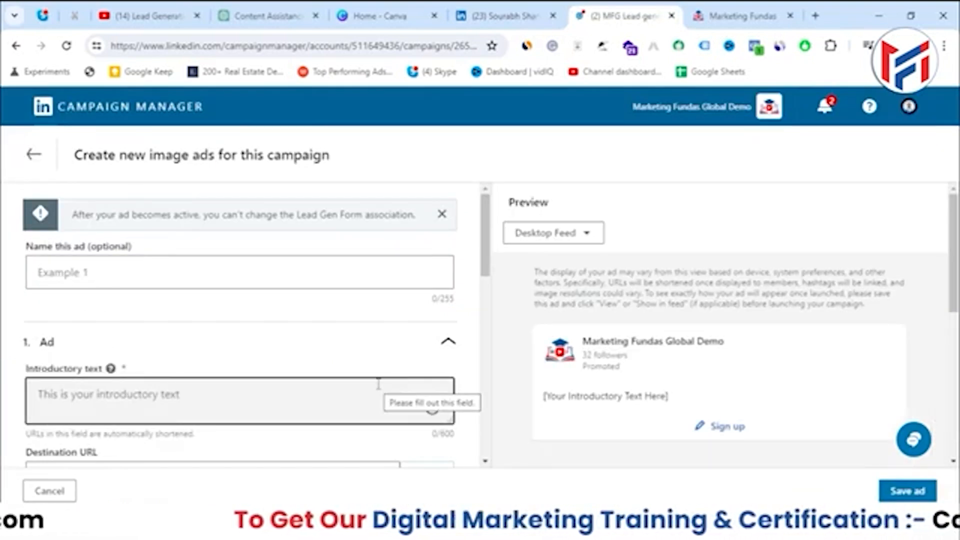
Name the new image ad MFG Lead Gen 1
scroll(367, 354, "down", 10)
scroll(364, 354, "up", 10)
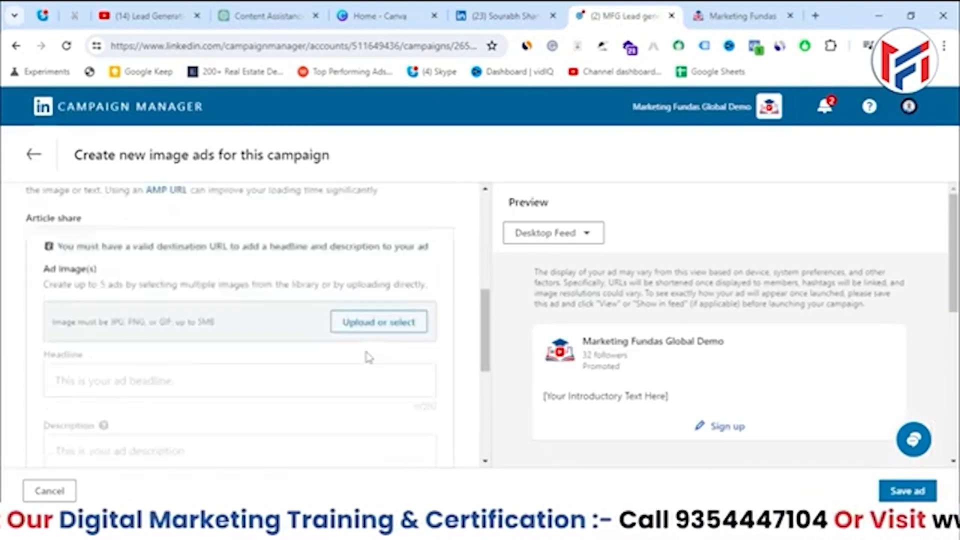
left_click(296, 279)
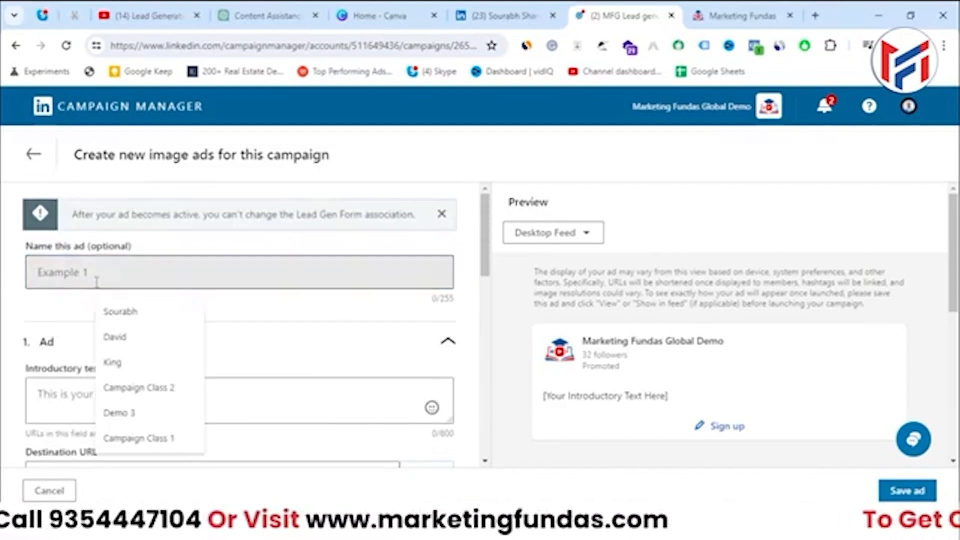
type("MF")
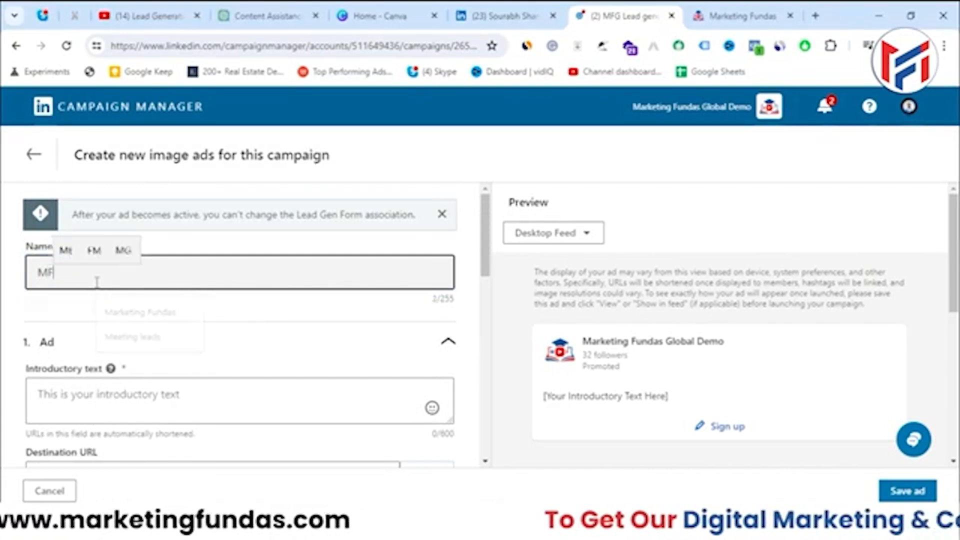
type("G Lead ")
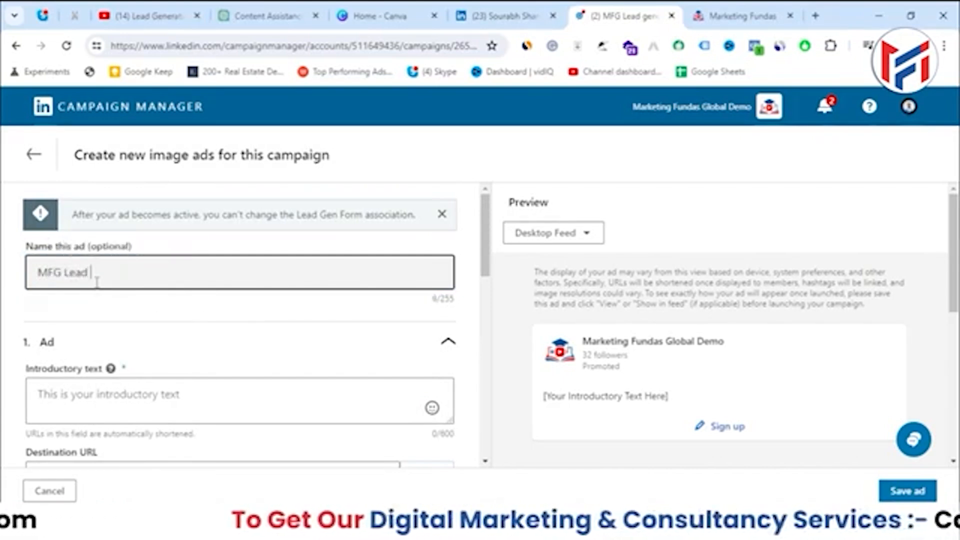
type("Gen 1")
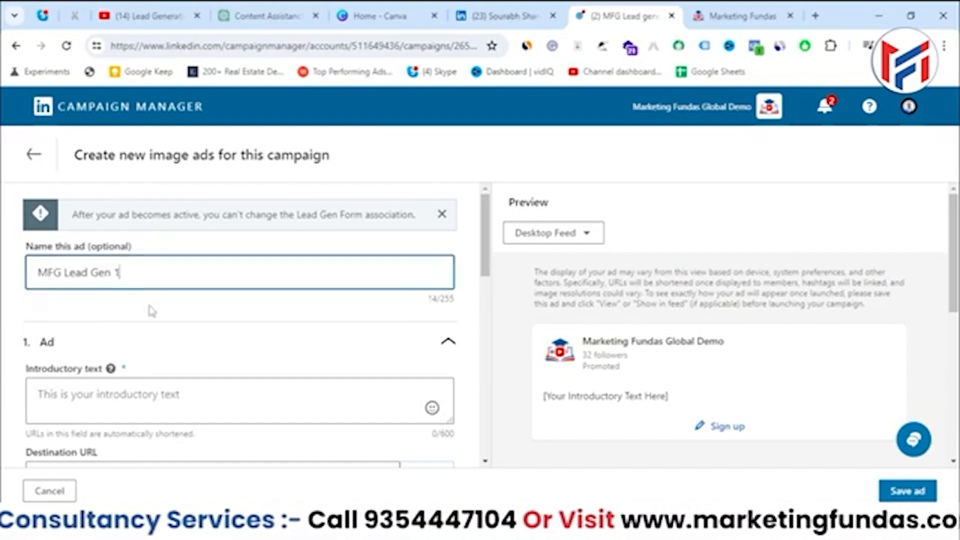
Review the ad form's fields and the note on how many ads can be created from multiple images
scroll(150, 310, "down", 6)
scroll(152, 311, "down", 1)
scroll(152, 311, "up", 2)
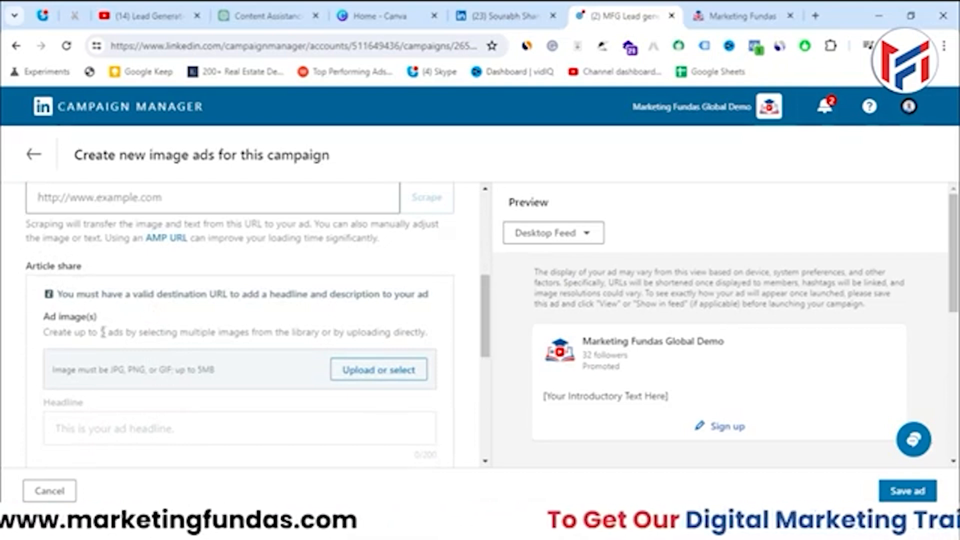
left_click_drag(101, 331, 125, 332)
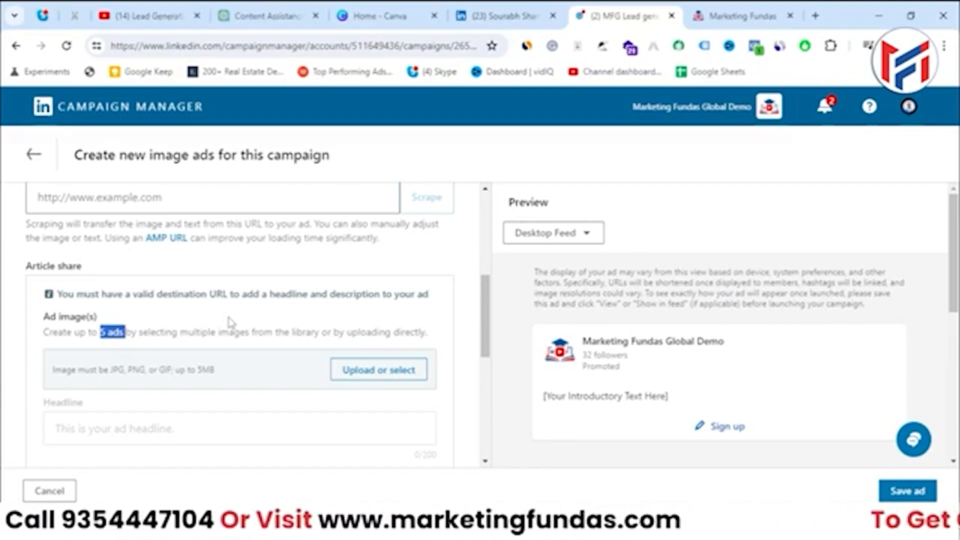
scroll(229, 321, "up", 5)
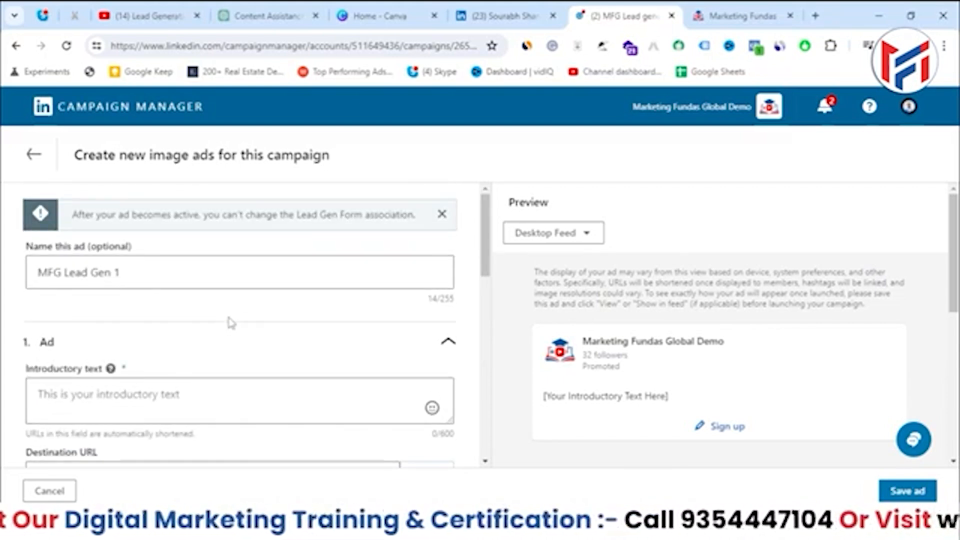
scroll(231, 322, "down", 4)
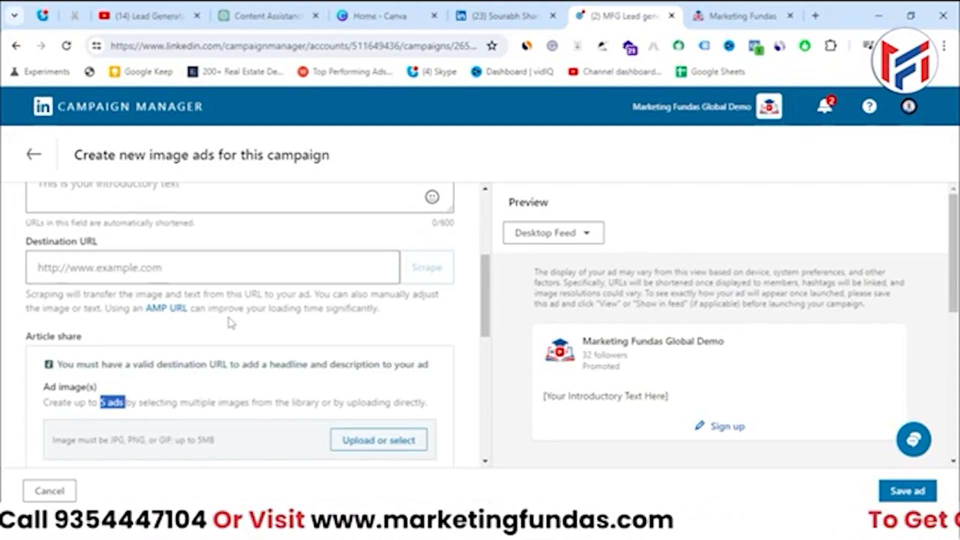
scroll(231, 323, "up", 4)
left_click(164, 381)
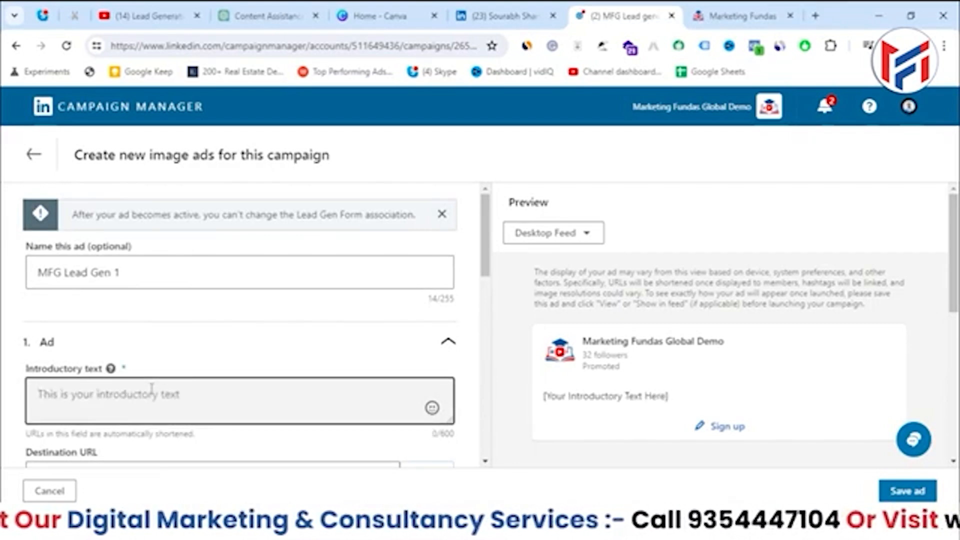
type("Demo Demo Demo")
scroll(151, 388, "down", 3)
left_click(130, 350)
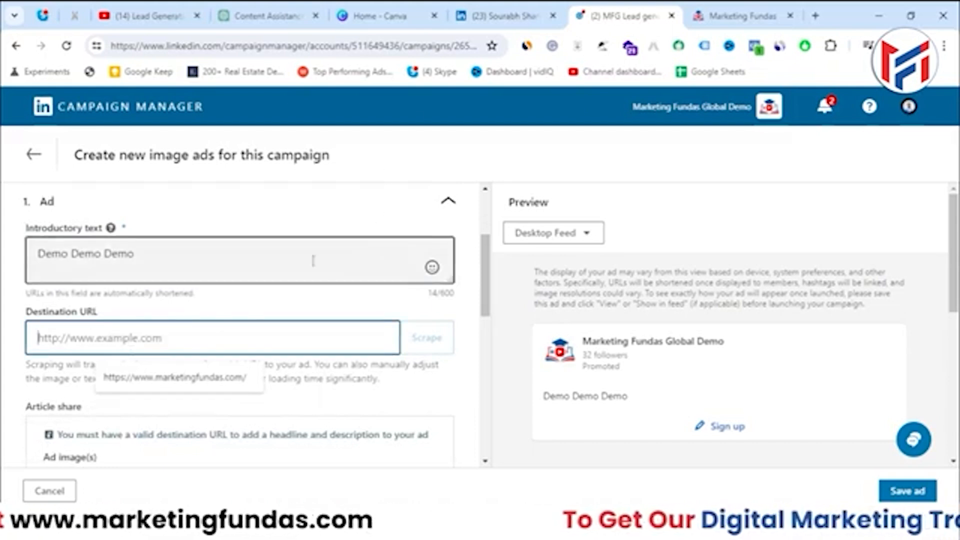
left_click(173, 376)
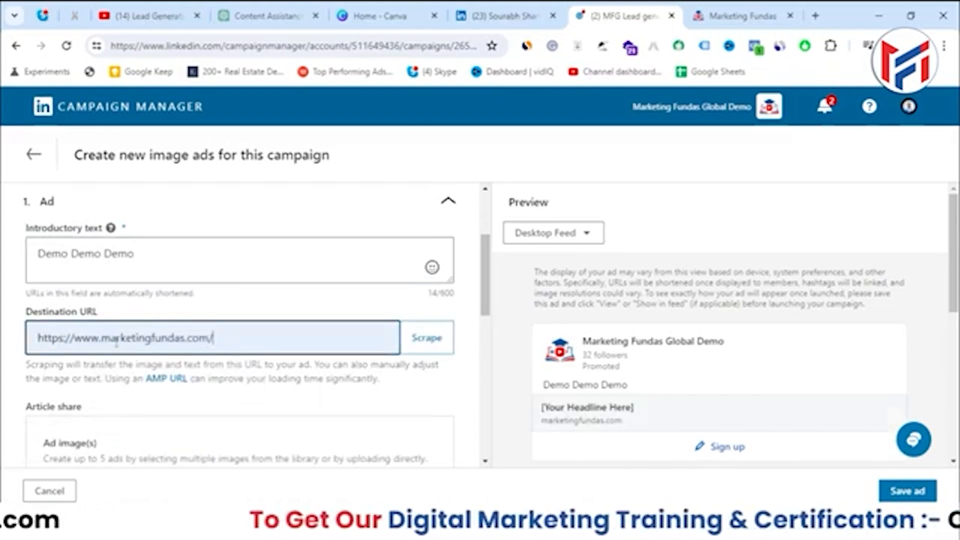
scroll(131, 323, "down", 1)
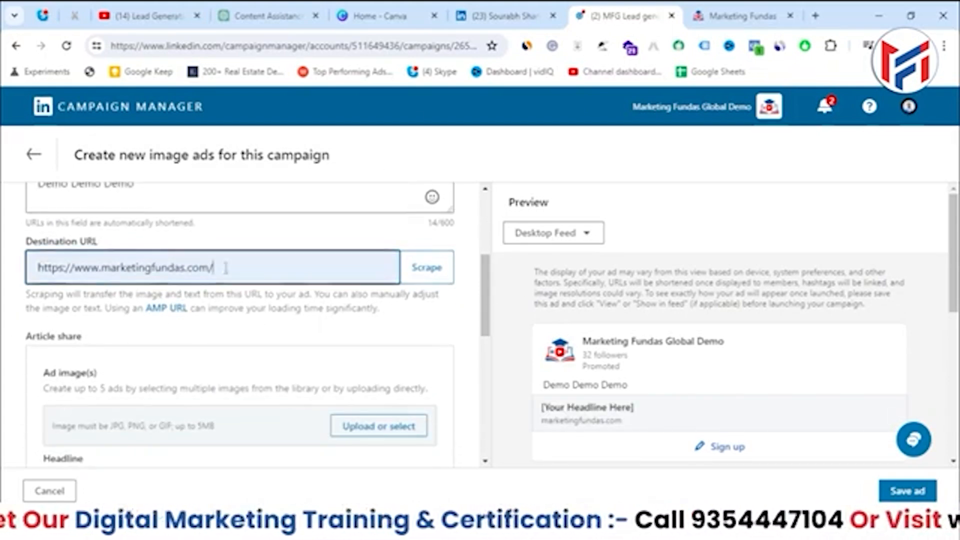
key("ctrl+a")
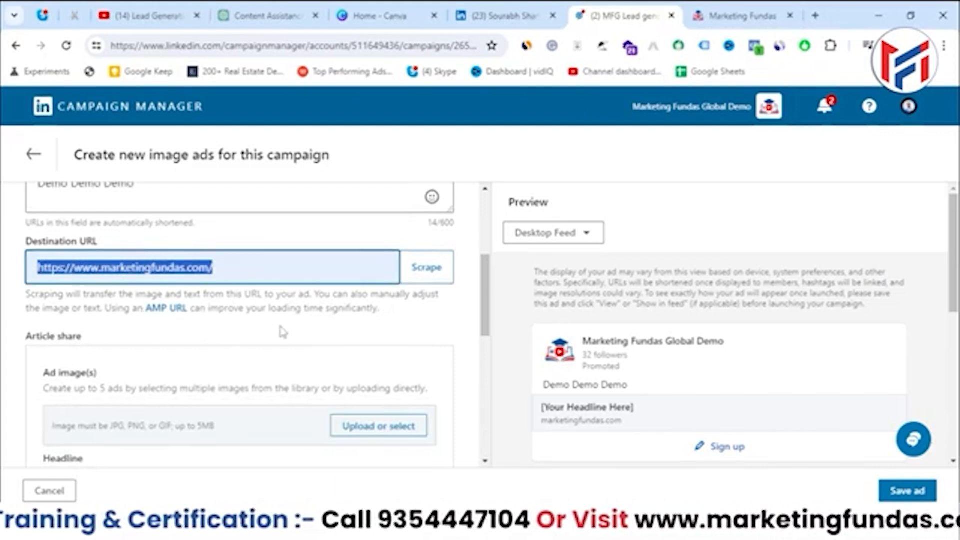
Open the image library for the ad and deselect the two preselected WhatsApp images
scroll(285, 330, "down", 1)
scroll(60, 273, "down", 1)
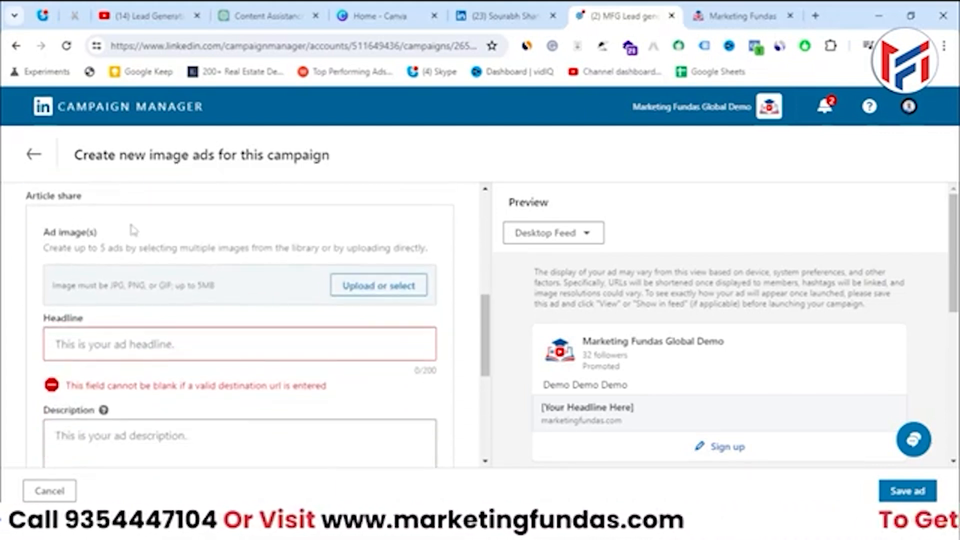
left_click(369, 296)
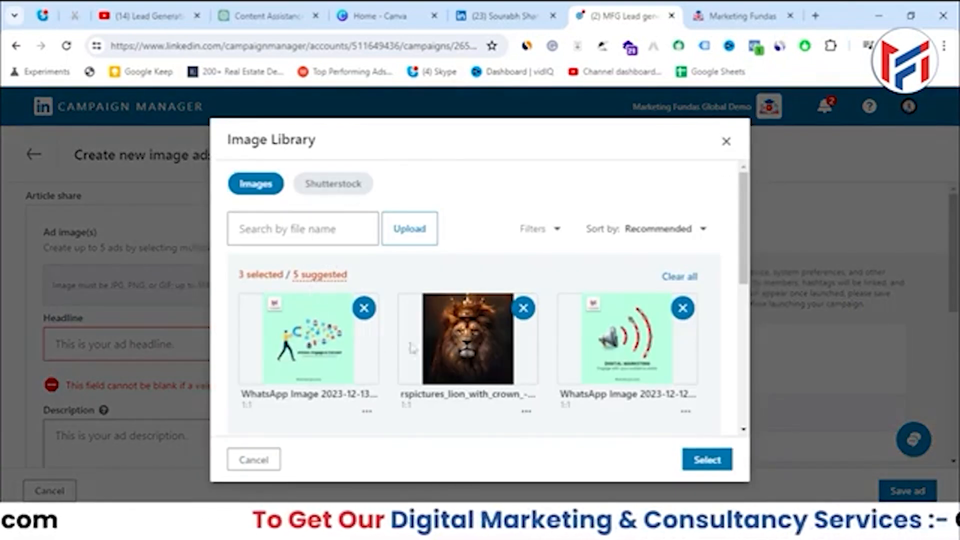
left_click(364, 308)
left_click(518, 310)
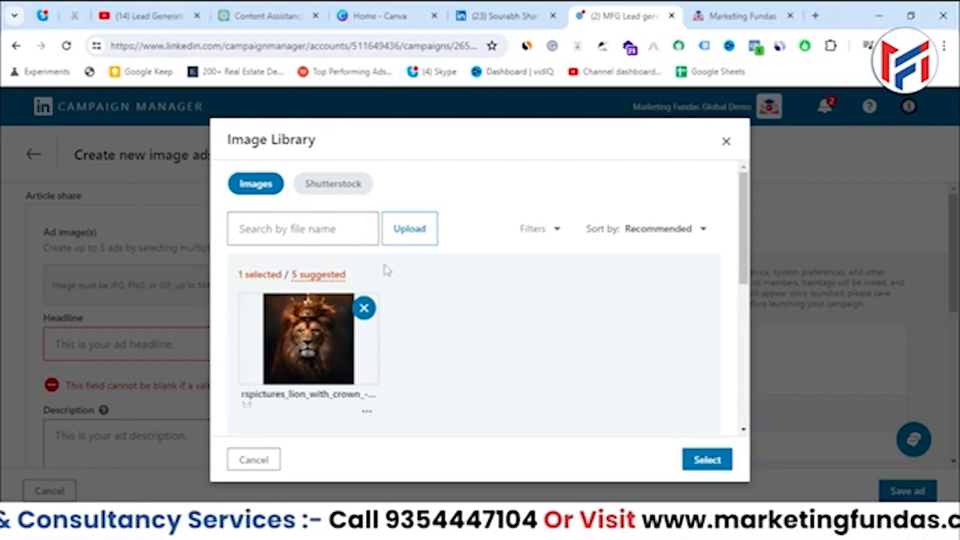
Upload the rspictures_A_rose_under_the_water image from Downloads, deselect the lion image, and use only the rose image for the ad
left_click(400, 239)
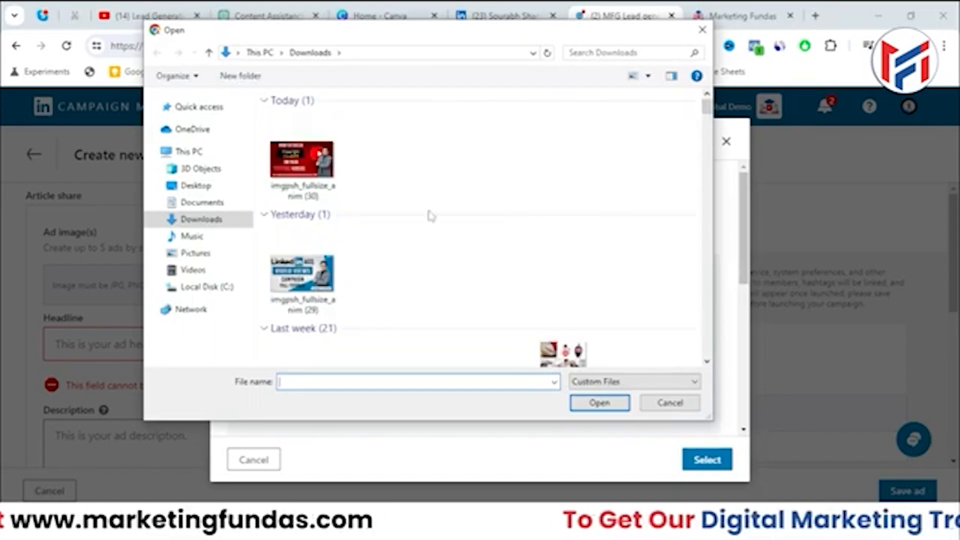
scroll(452, 230, "down", 3)
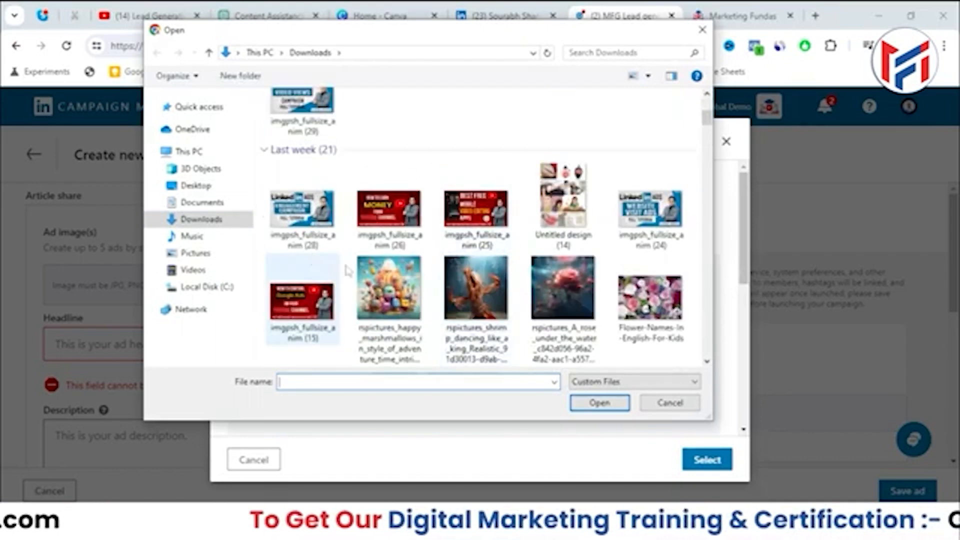
left_click(580, 287)
left_click(588, 401)
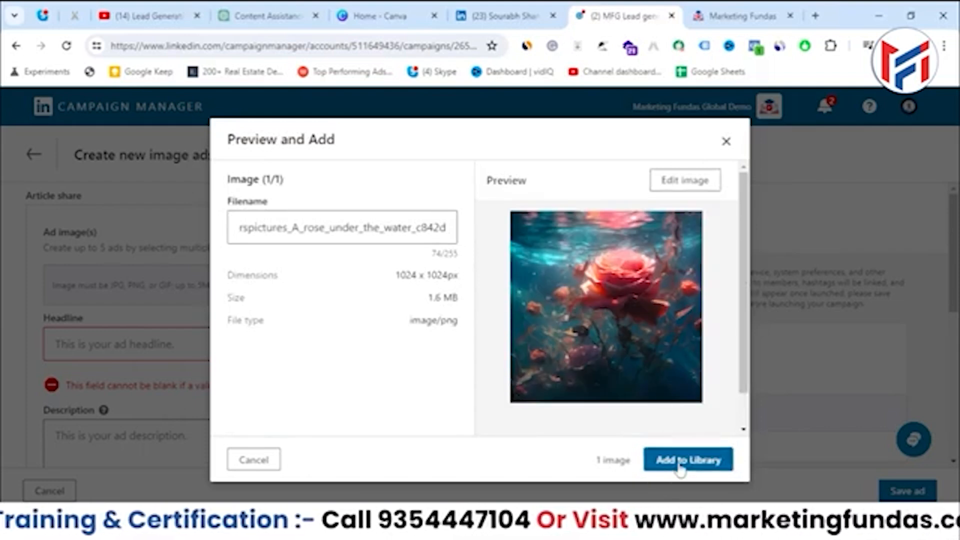
left_click(686, 460)
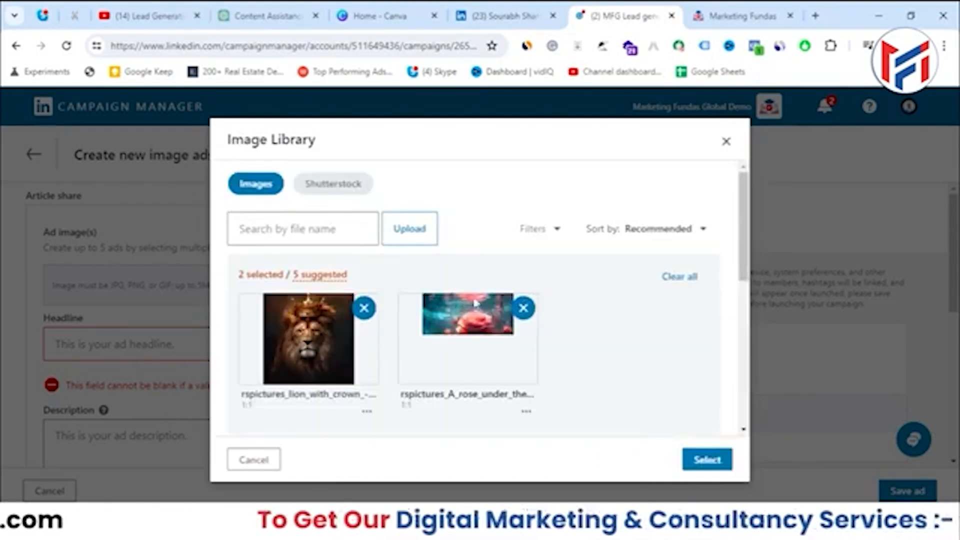
left_click(364, 308)
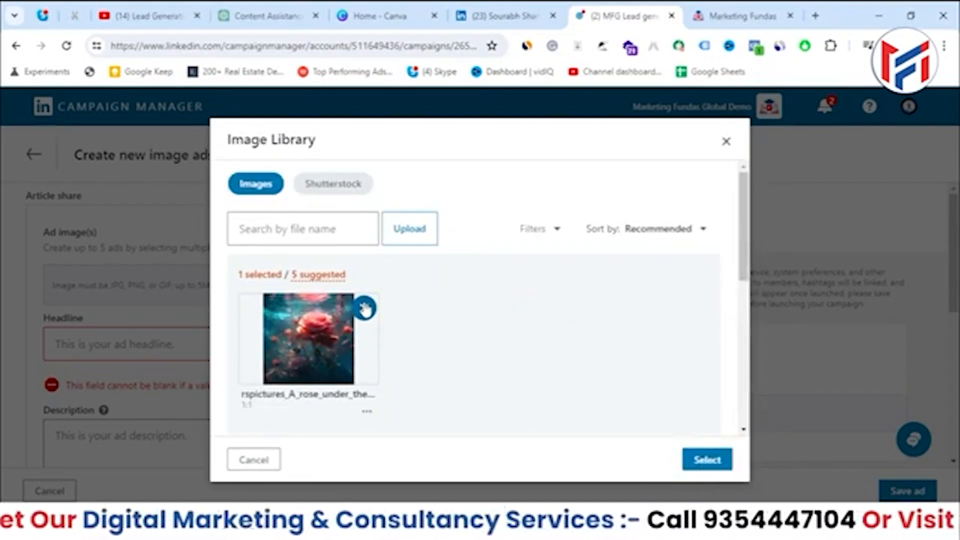
left_click(707, 460)
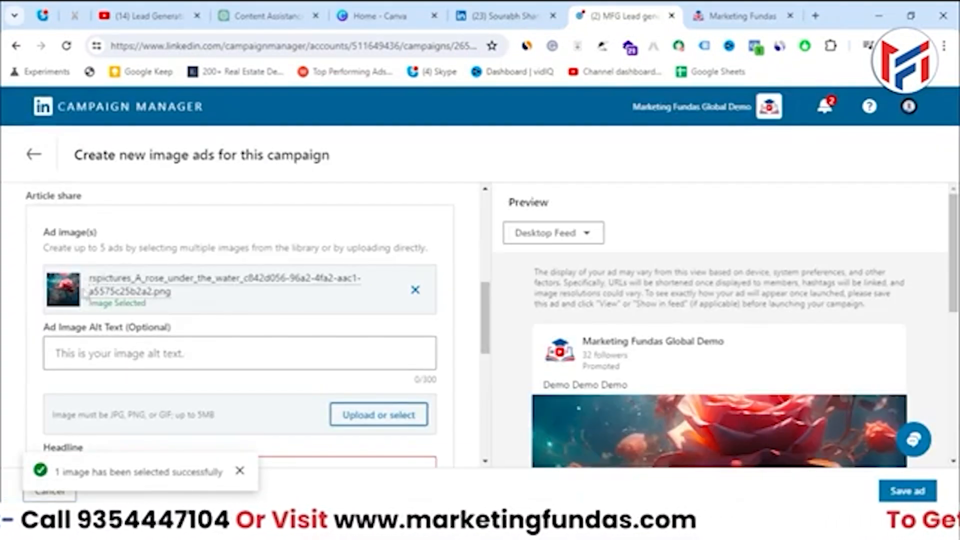
Set the rose image's alt text to Demo Demo
left_click(141, 359)
left_click(157, 392)
scroll(147, 391, "down", 1)
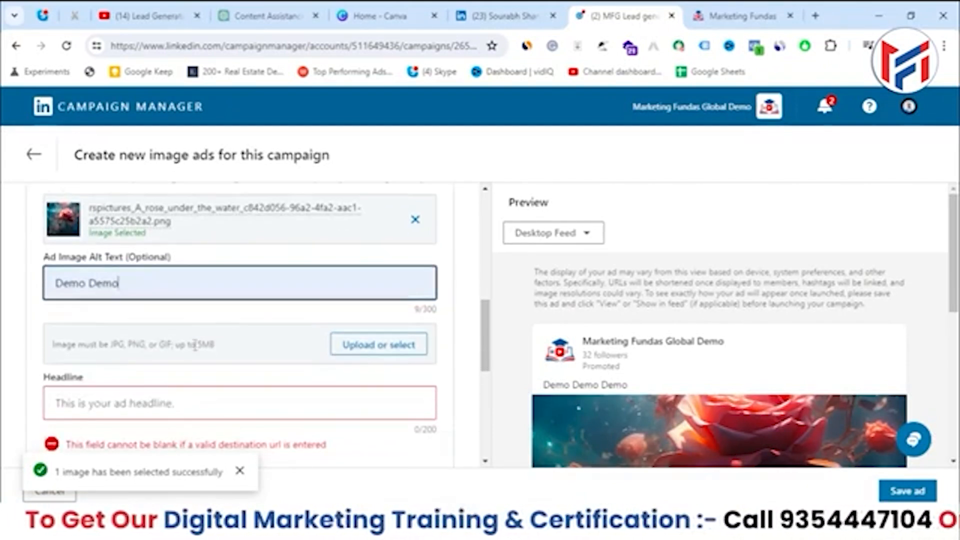
triple_click(157, 283)
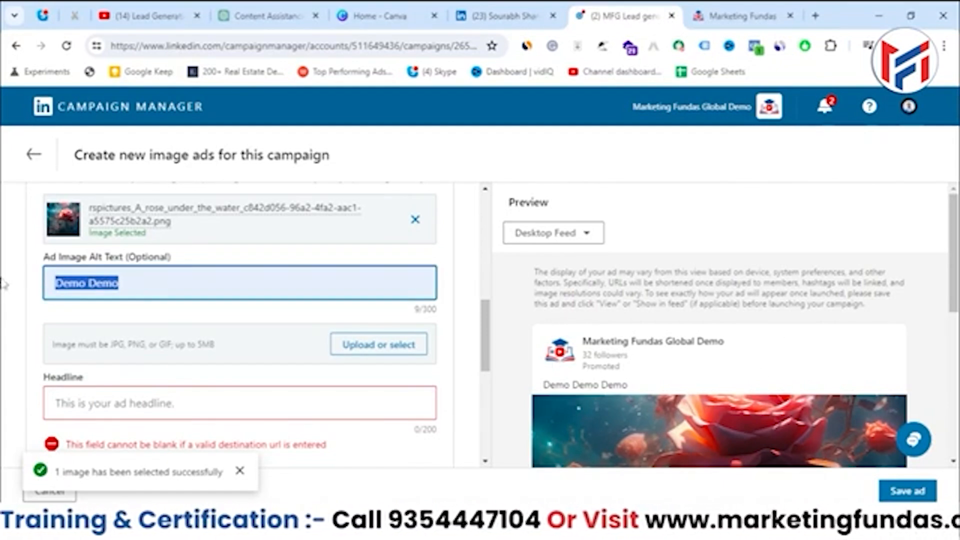
Set the ad headline to Get a Great Digital Marketing Service, adapting the suggested course headline
scroll(119, 273, "down", 2)
left_click(118, 275)
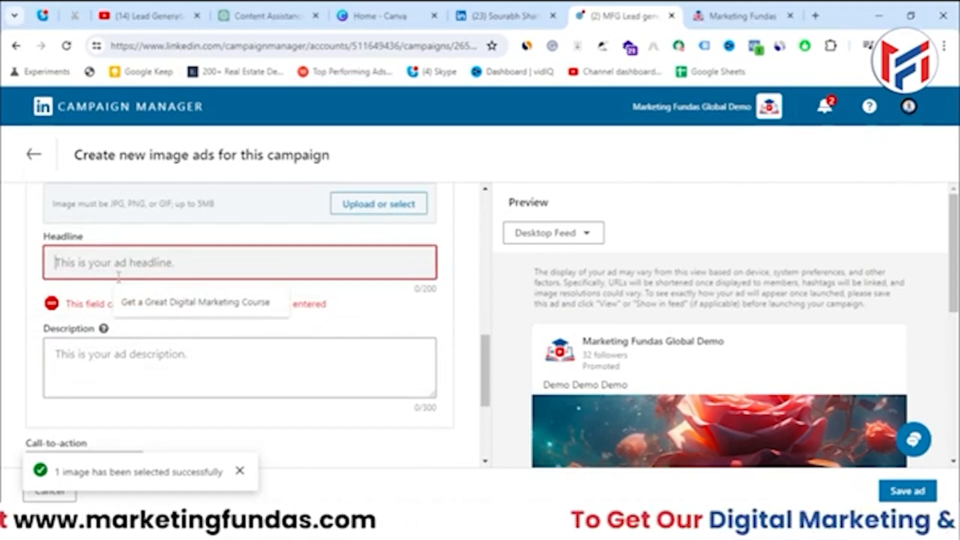
left_click(155, 302)
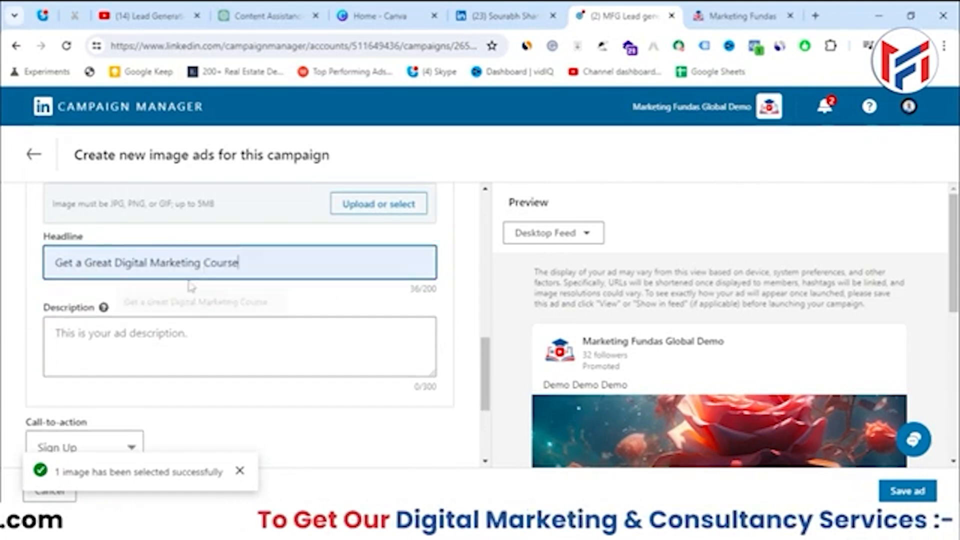
left_click_drag(246, 264, 202, 262)
key("BackSpace")
type("Service")
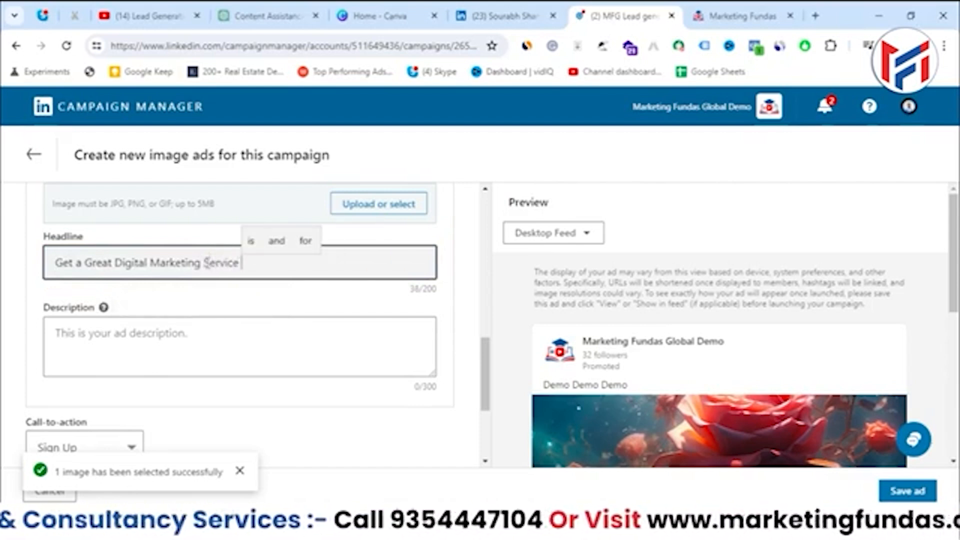
Set the ad description to DEMO DEMO
left_click(215, 363)
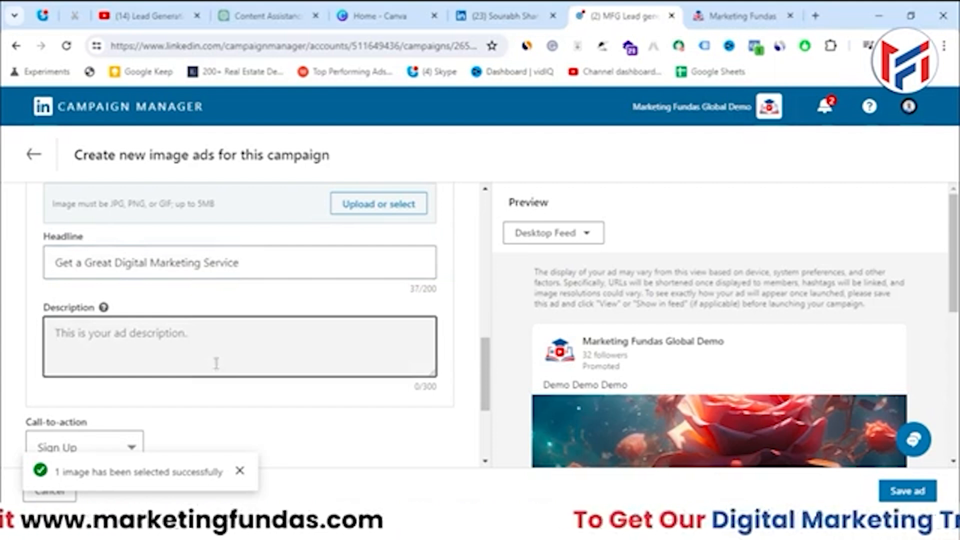
type("DEm")
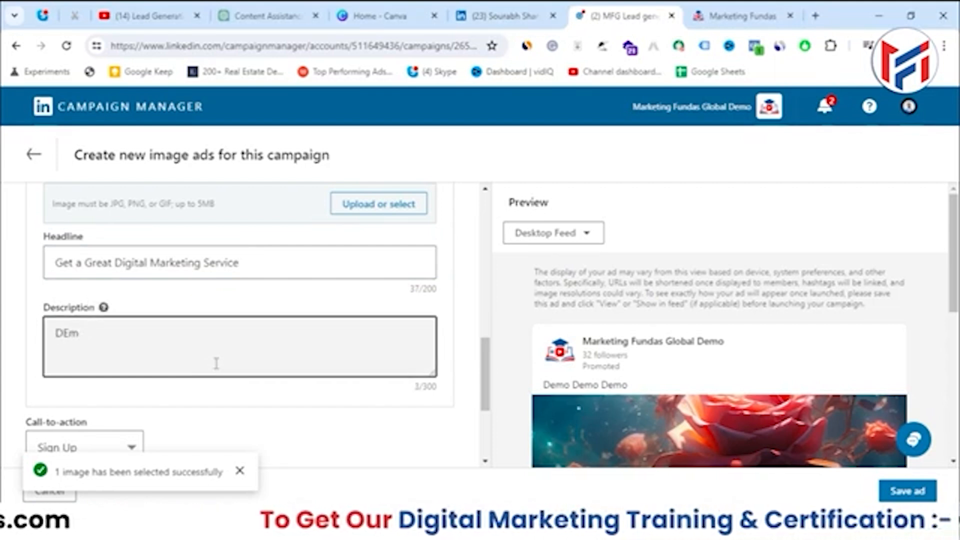
type("EMO CEMO")
key("BackSpace")
key("BackSpace")
key("BackSpace")
type("EMO +")
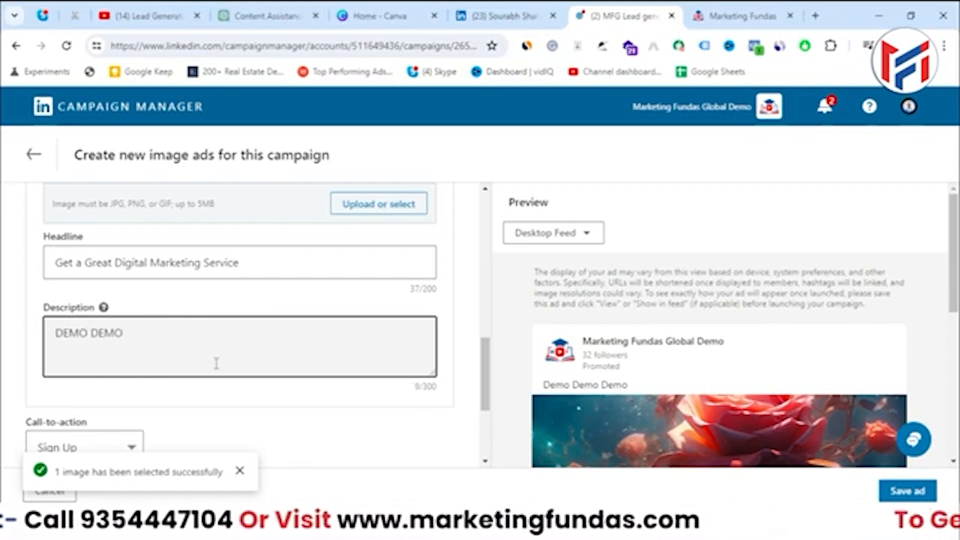
Check the desktop feed preview of the ad and set its call-to-action to Get Quote
scroll(216, 363, "down", 3)
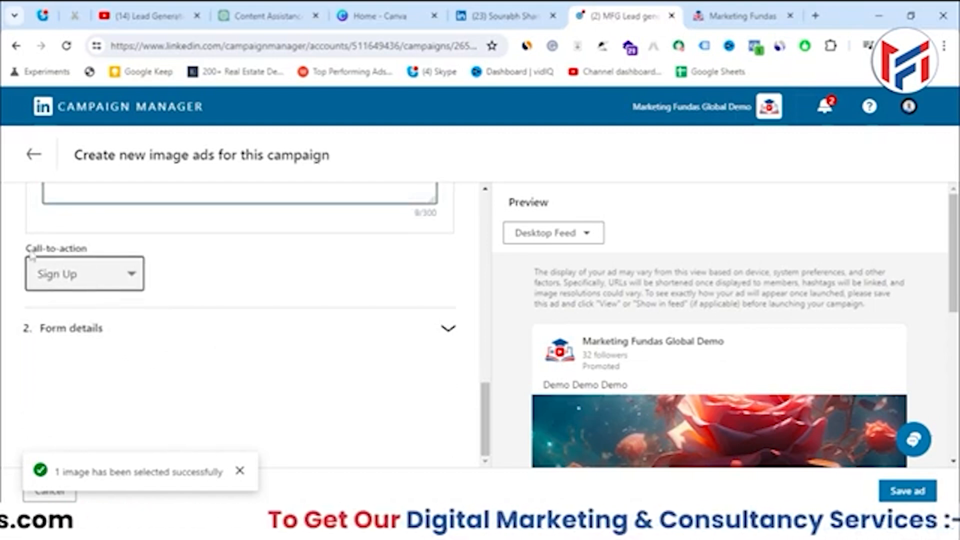
scroll(640, 353, "down", 3)
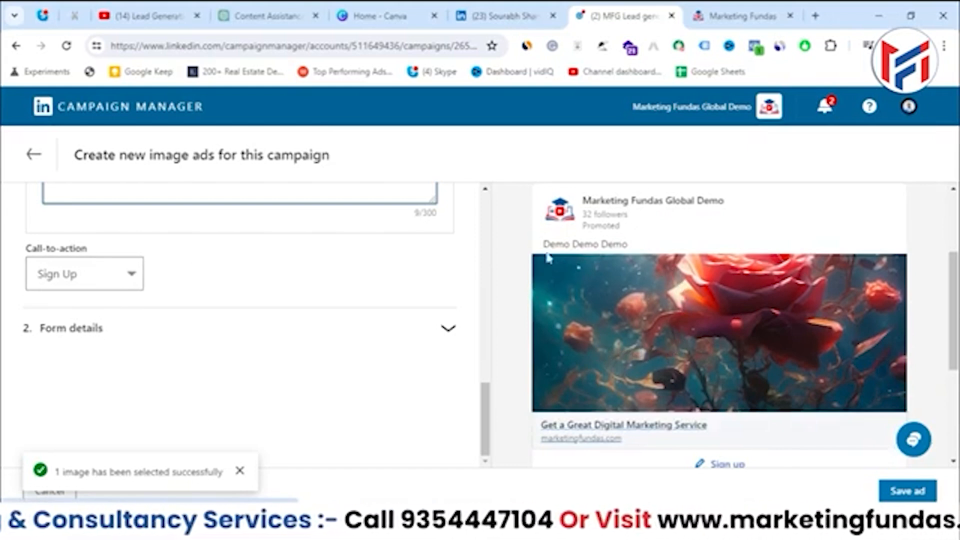
scroll(595, 285, "down", 1)
scroll(607, 325, "up", 1)
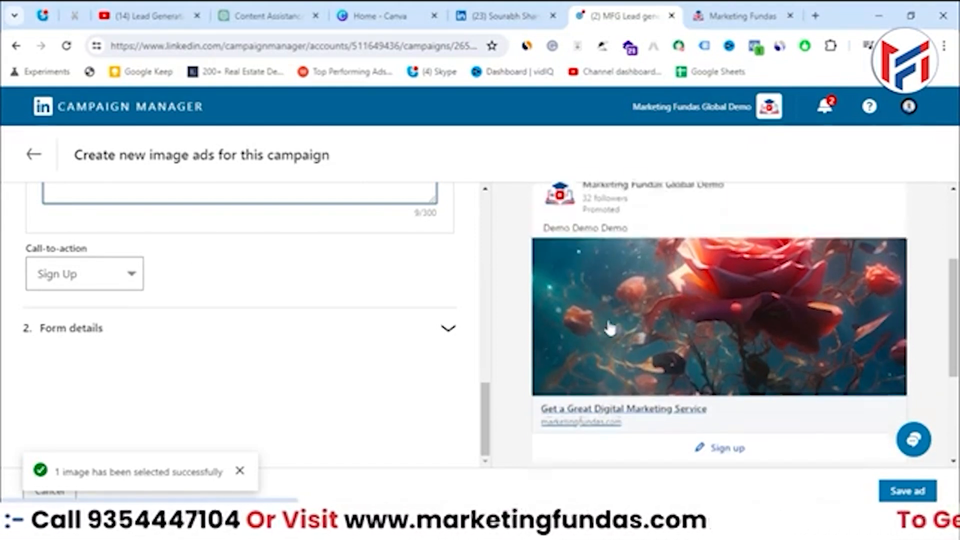
scroll(665, 350, "down", 1)
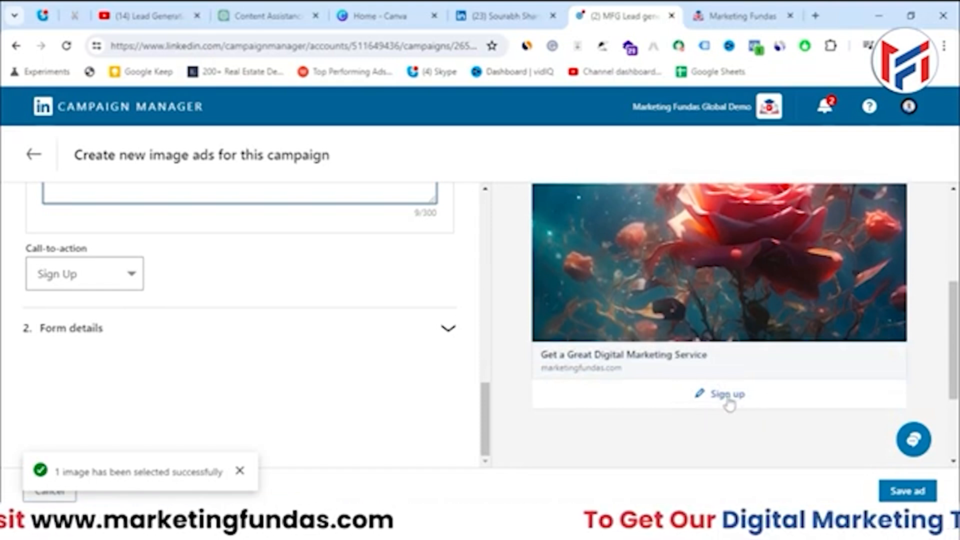
type("*")
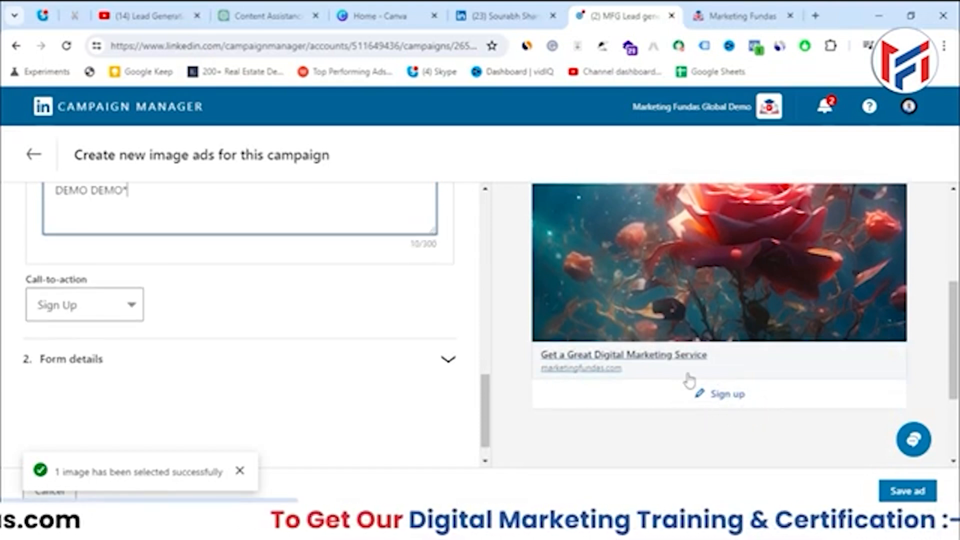
left_click(131, 311)
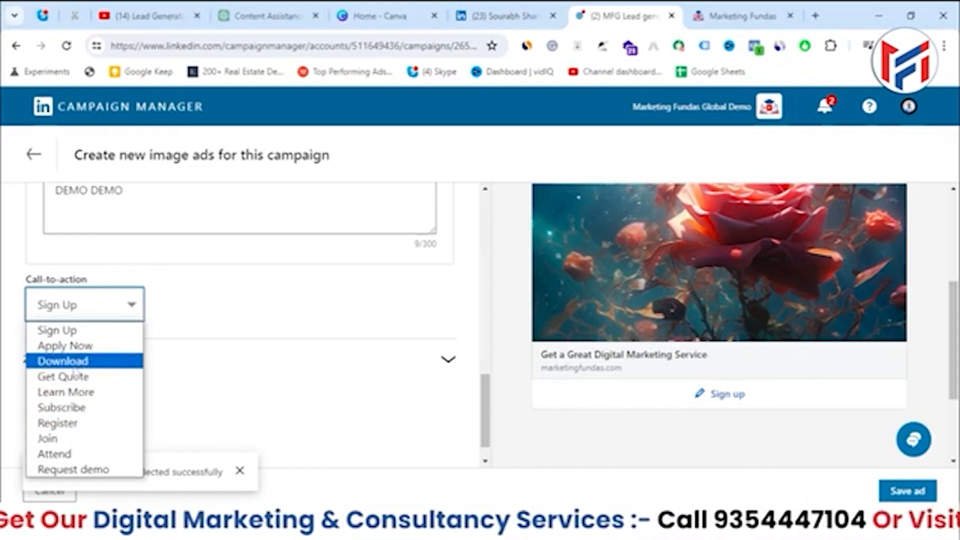
left_click(99, 383)
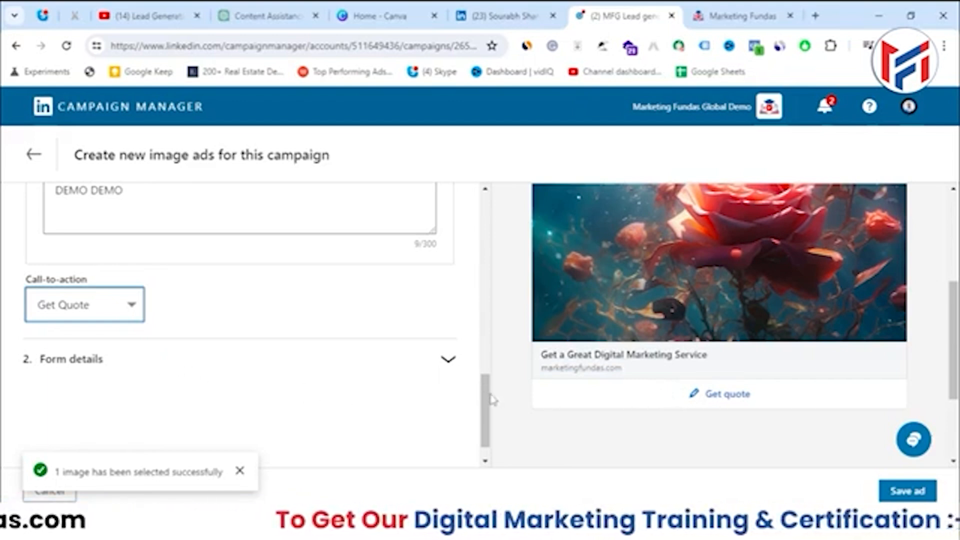
Expand the ad's form details and attach the lead gen form MFG LeadGenForm - Dec 21, 2023
scroll(338, 400, "down", 1)
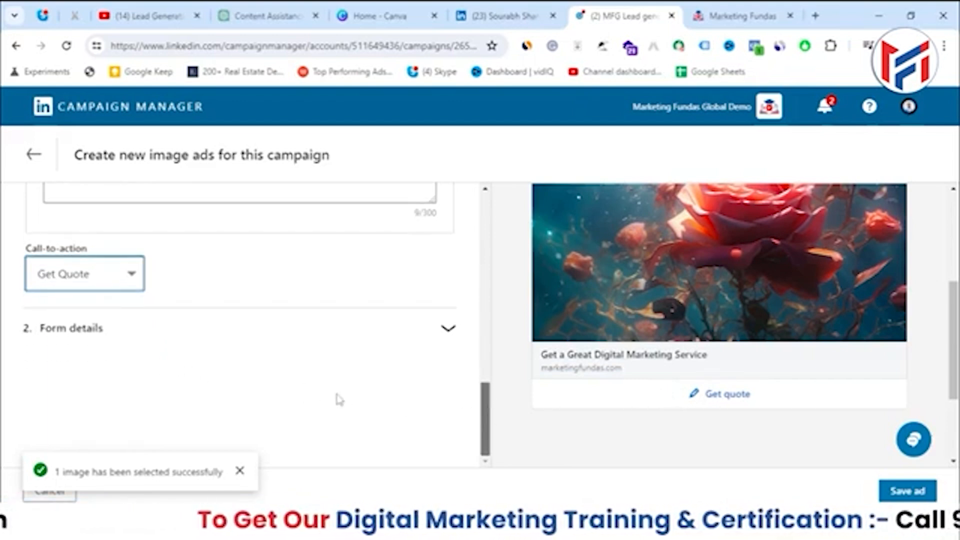
left_click(168, 330)
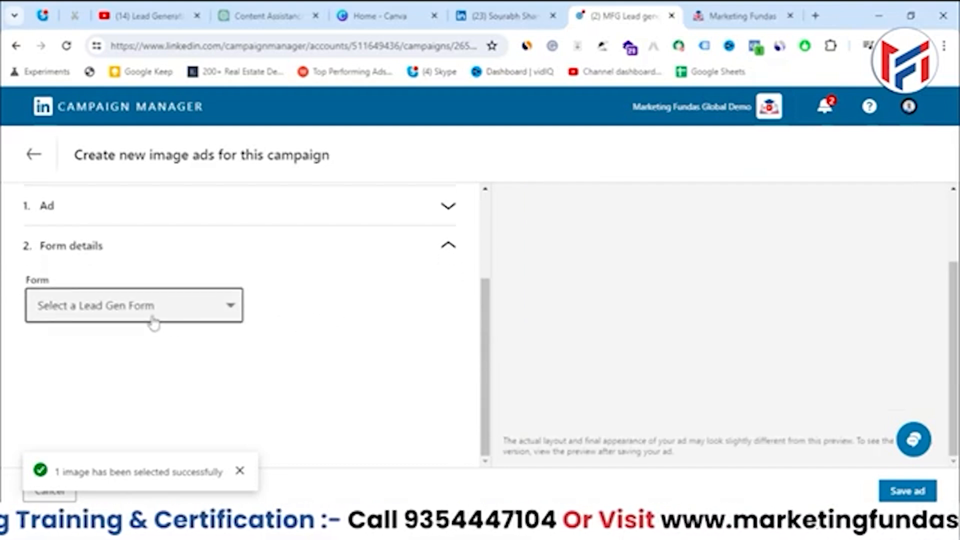
left_click(154, 320)
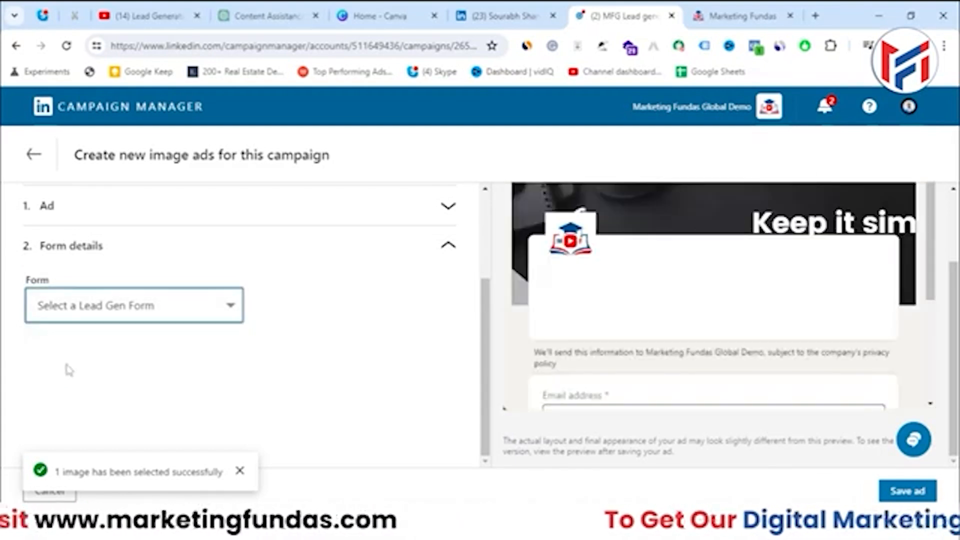
left_click(72, 320)
left_click(55, 362)
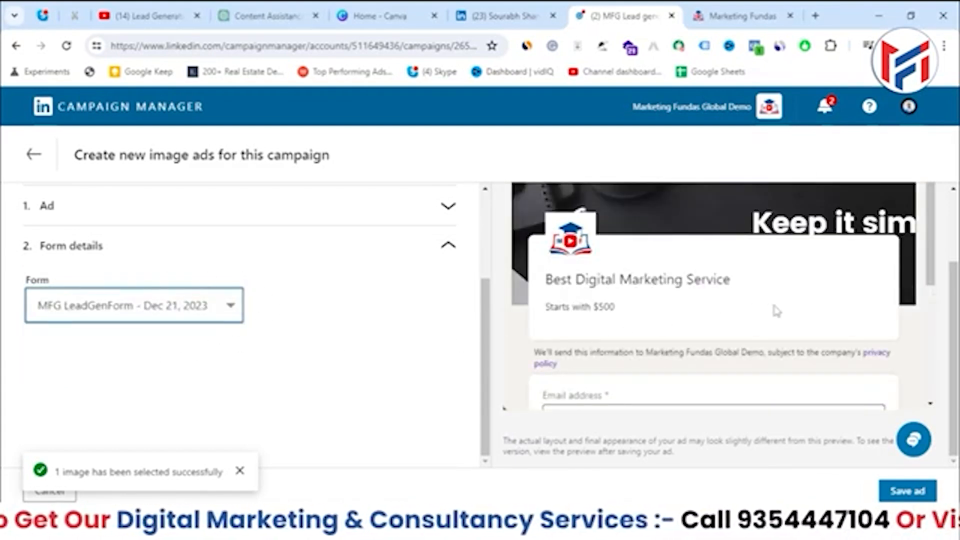
Examine the lead form preview, including its contact fields and the answer options of the monthly marketing budget question
scroll(776, 310, "down", 5)
scroll(770, 300, "up", 3)
scroll(760, 203, "up", 2)
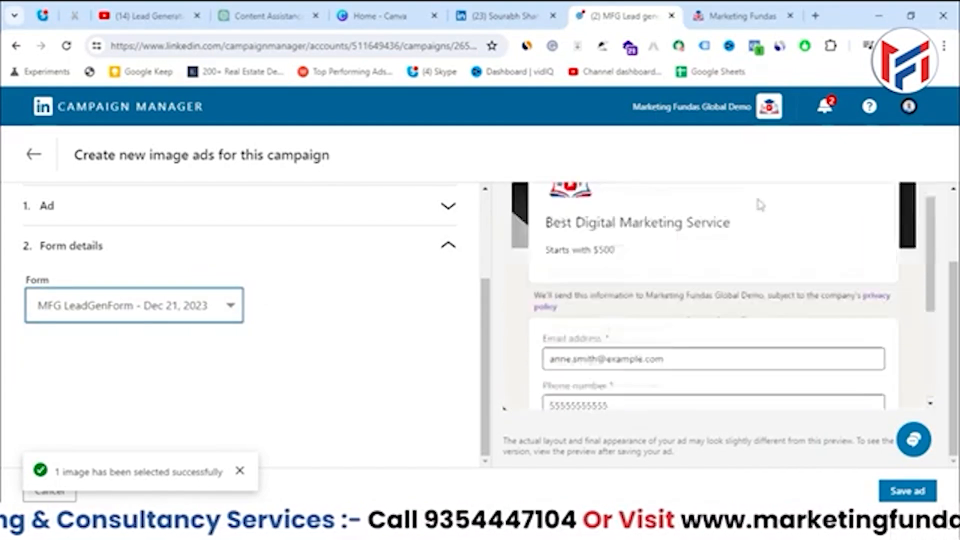
scroll(658, 246, "down", 3)
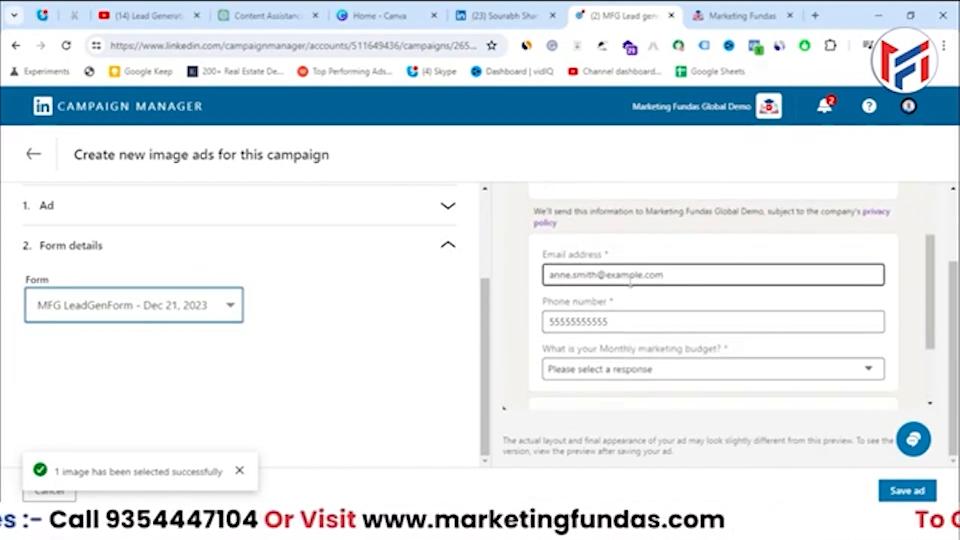
scroll(631, 283, "down", 2)
scroll(620, 282, "up", 2)
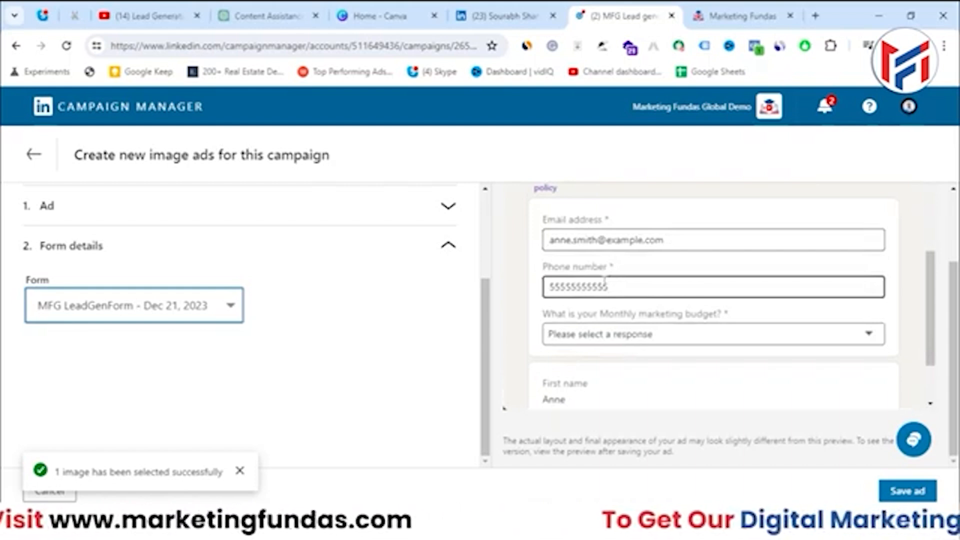
scroll(605, 282, "down", 2)
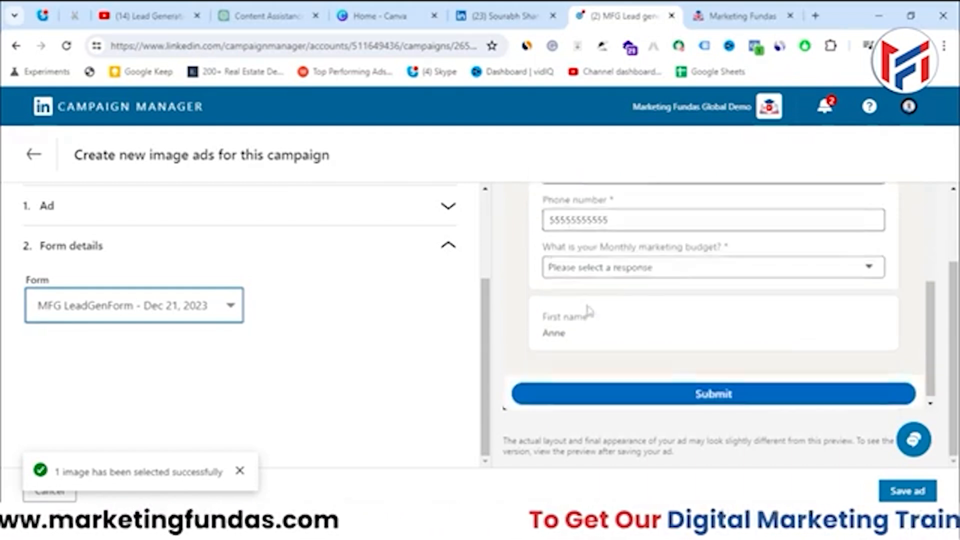
left_click(603, 267)
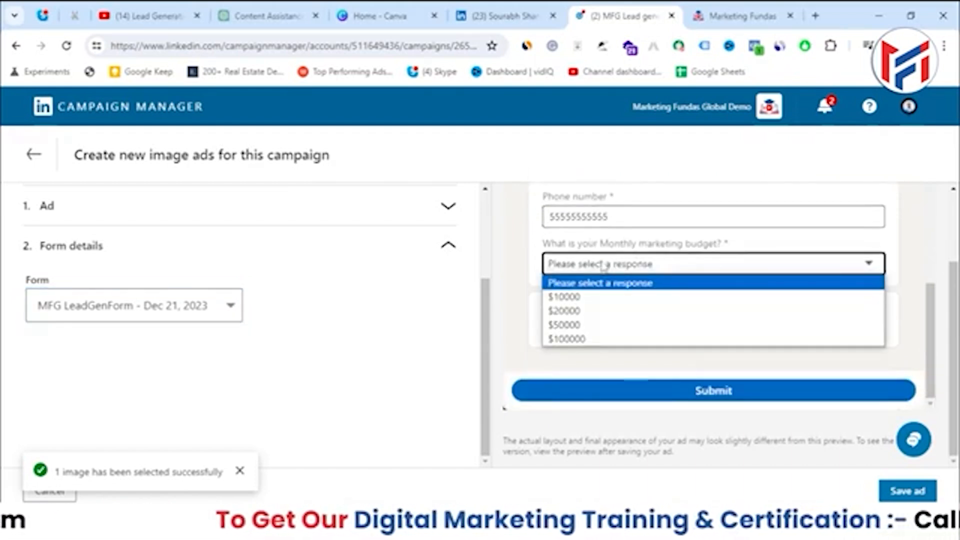
left_click(603, 372)
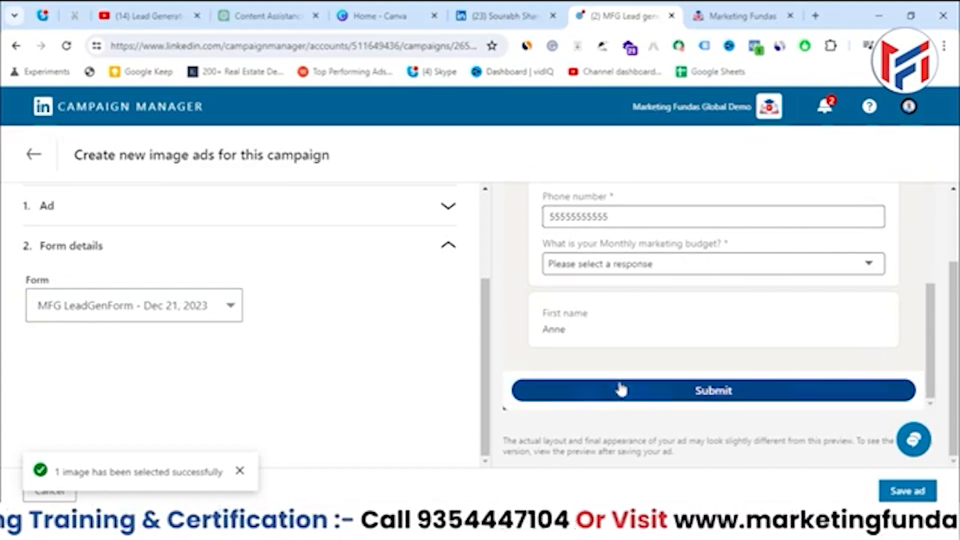
Save the image ad, check it in the campaign's ad list, and continue to the review and launch stage
left_click(898, 493)
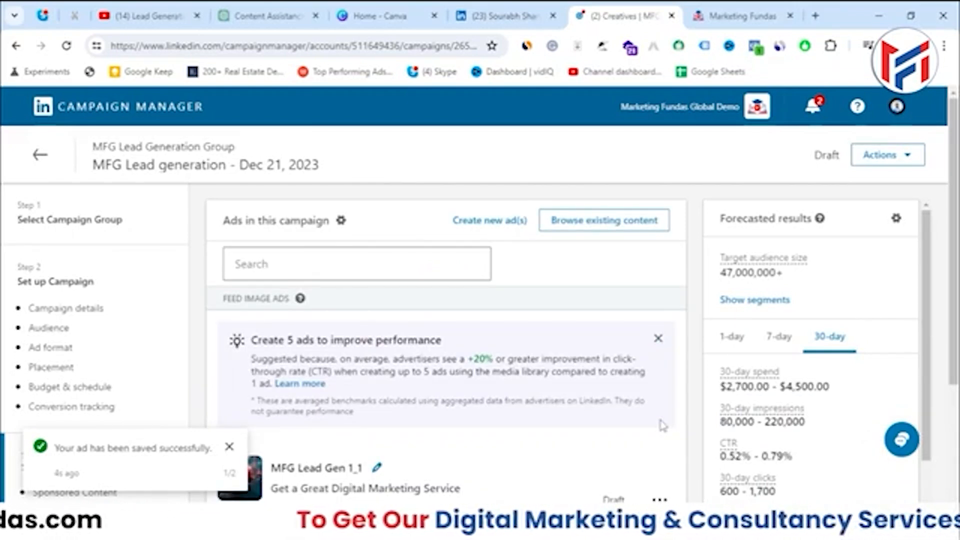
scroll(663, 425, "down", 4)
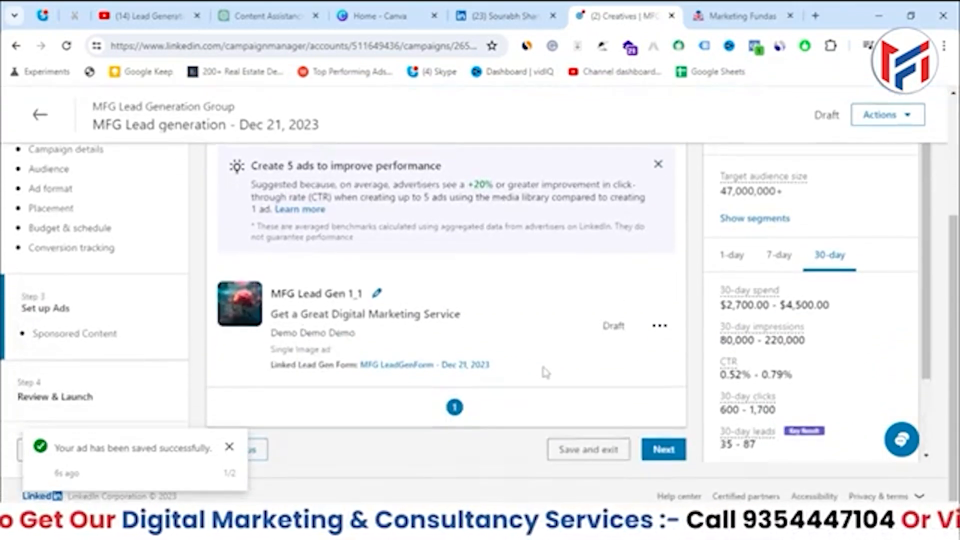
scroll(546, 372, "up", 4)
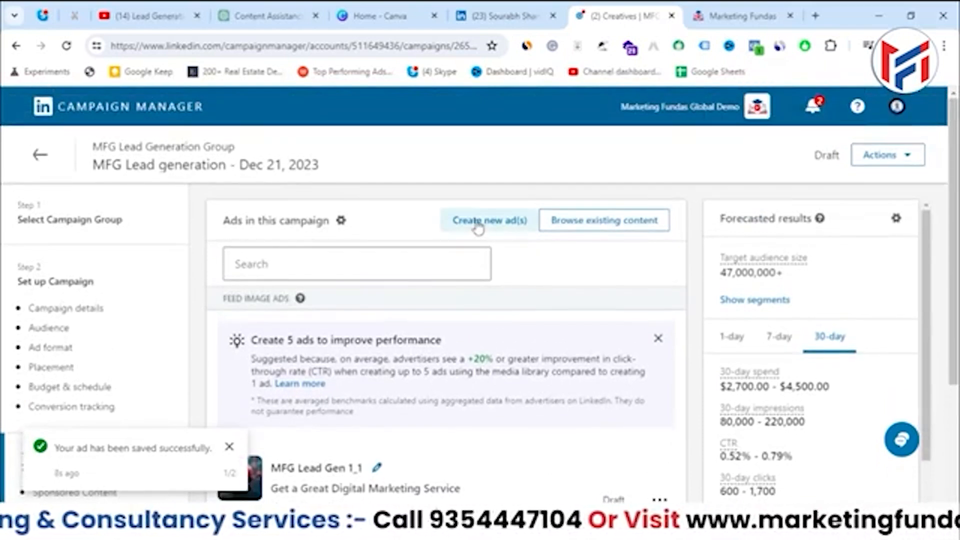
scroll(527, 235, "down", 3)
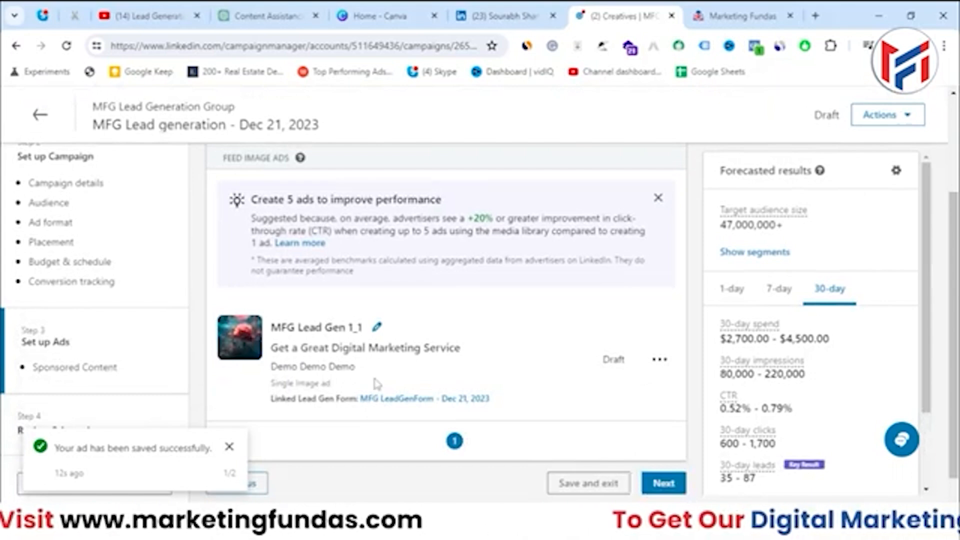
scroll(376, 384, "down", 1)
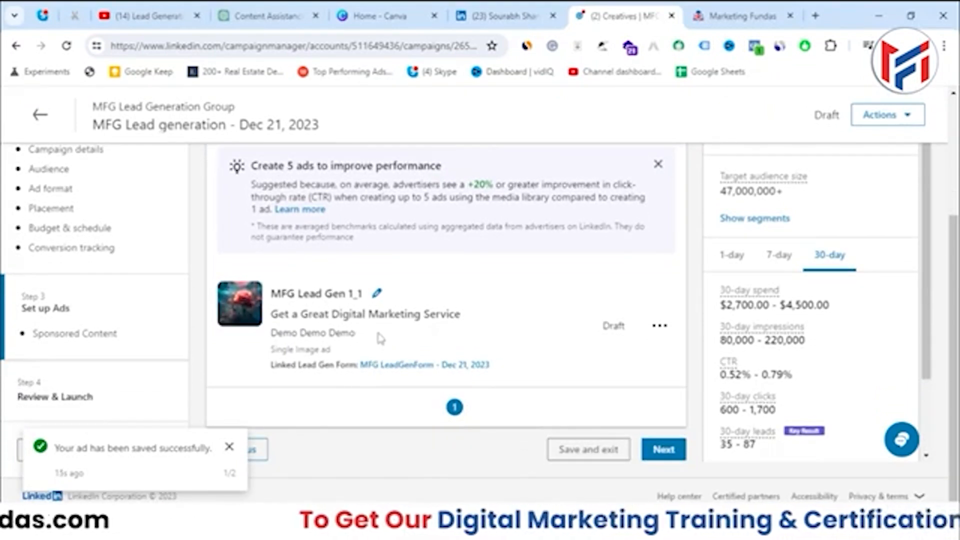
left_click(662, 449)
left_click(231, 447)
Review the campaign's group, audience, ad and payment method settings before launch
scroll(231, 210, "up", 2)
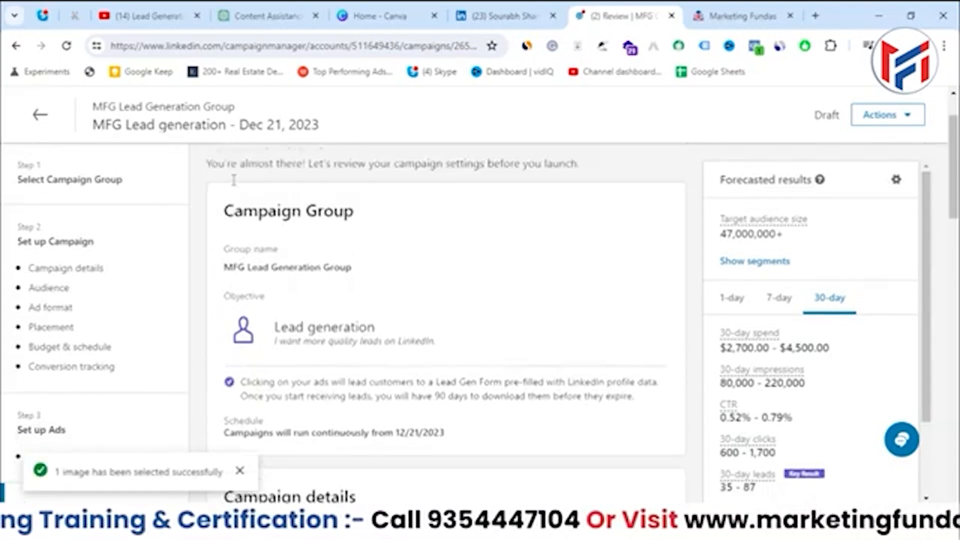
scroll(391, 282, "down", 10)
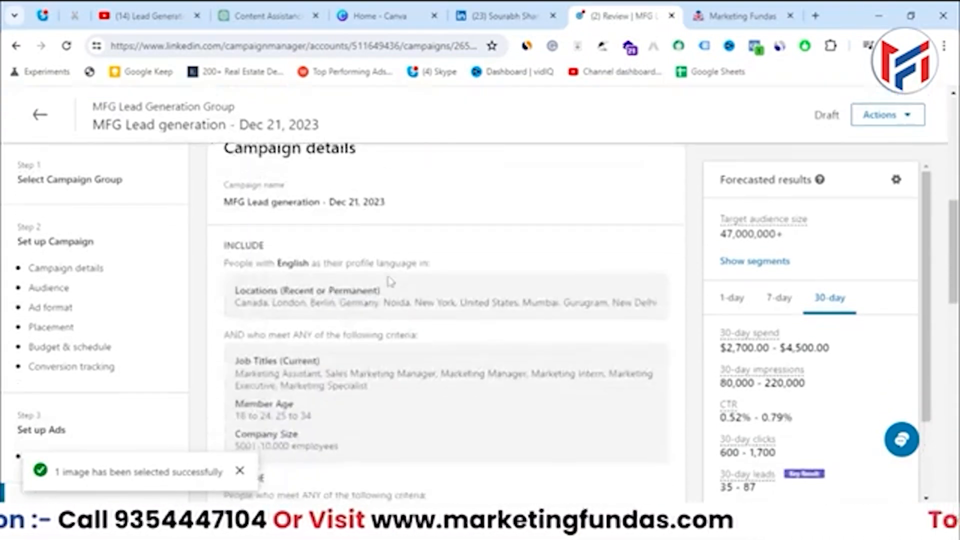
scroll(391, 282, "down", 4)
scroll(390, 283, "up", 4)
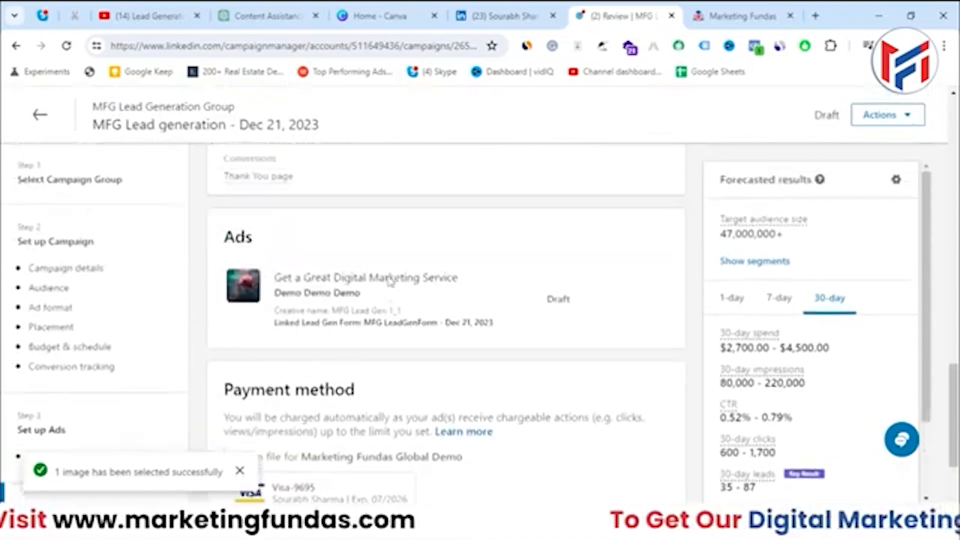
scroll(390, 281, "down", 3)
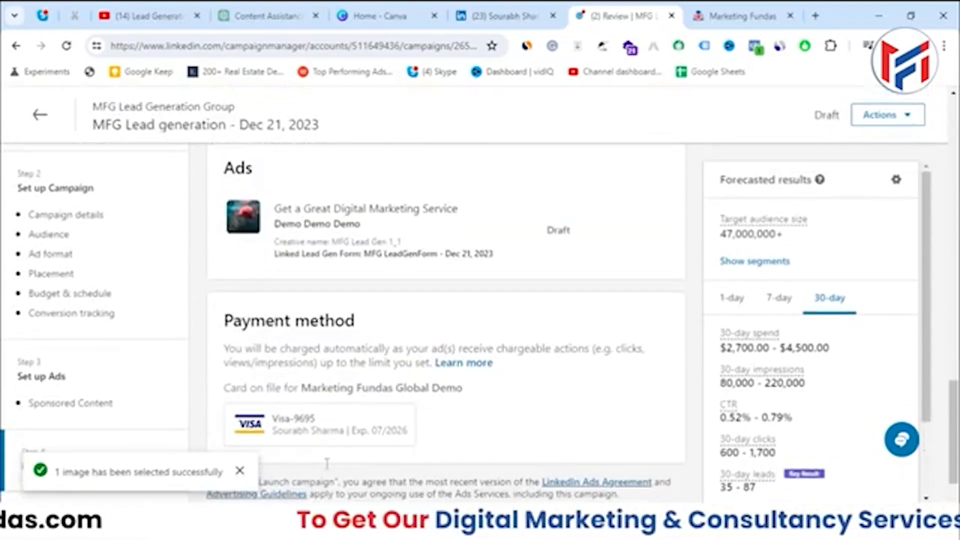
scroll(375, 394, "up", 6)
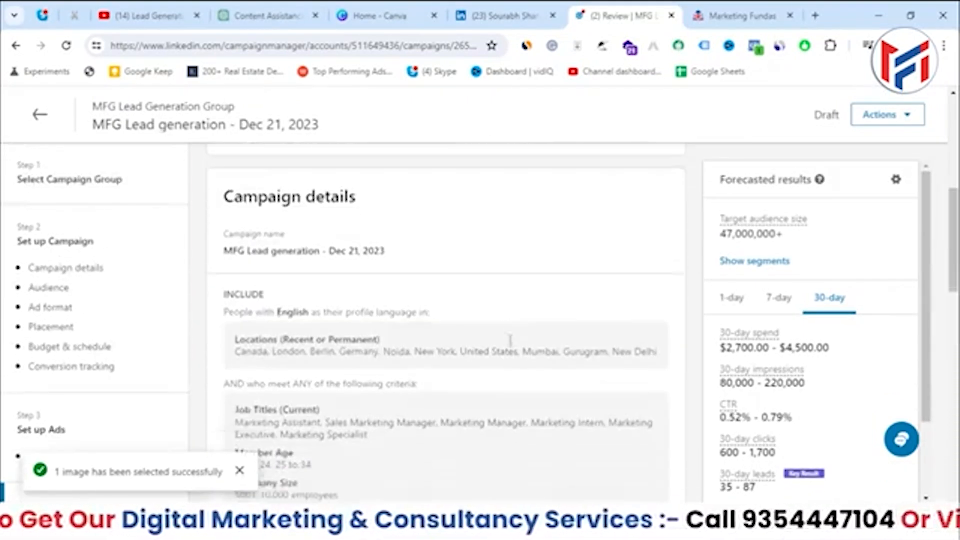
scroll(510, 345, "down", 5)
scroll(510, 345, "down", 5)
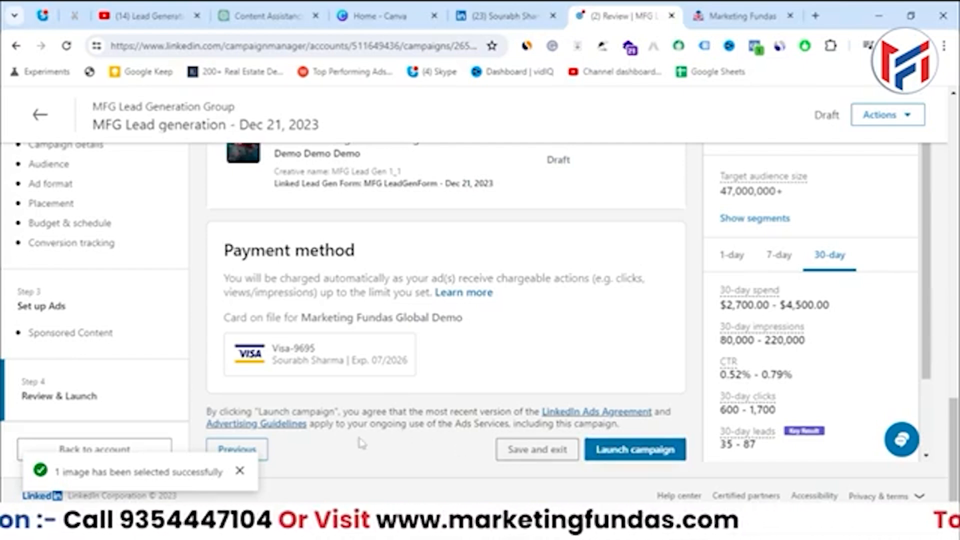
Dismiss the image selection notice and save the campaign without launching it, exiting to the campaigns overview
left_click(238, 471)
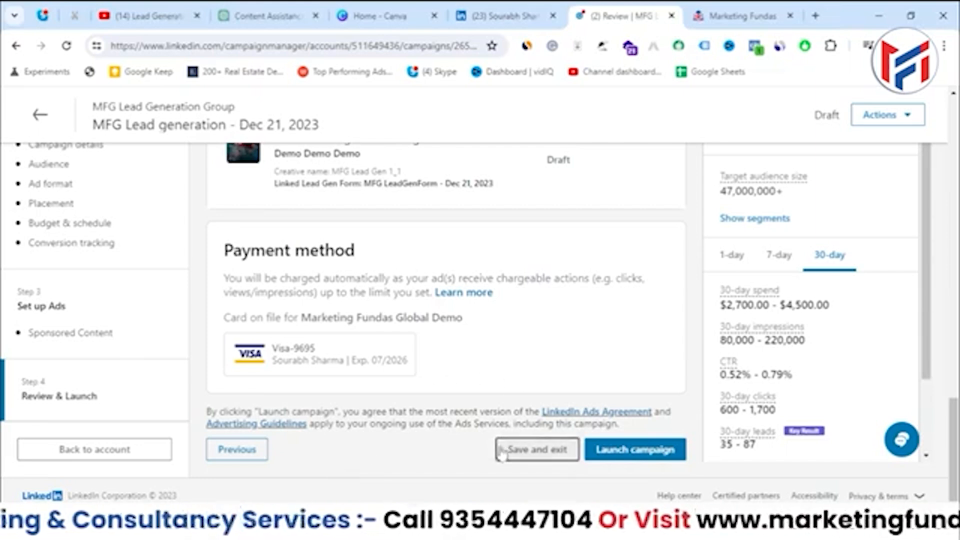
left_click(529, 456)
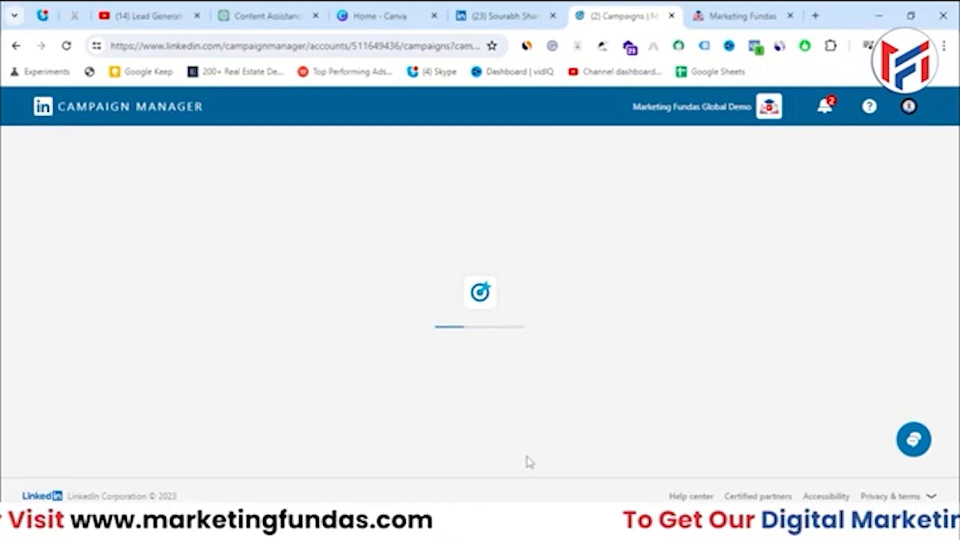